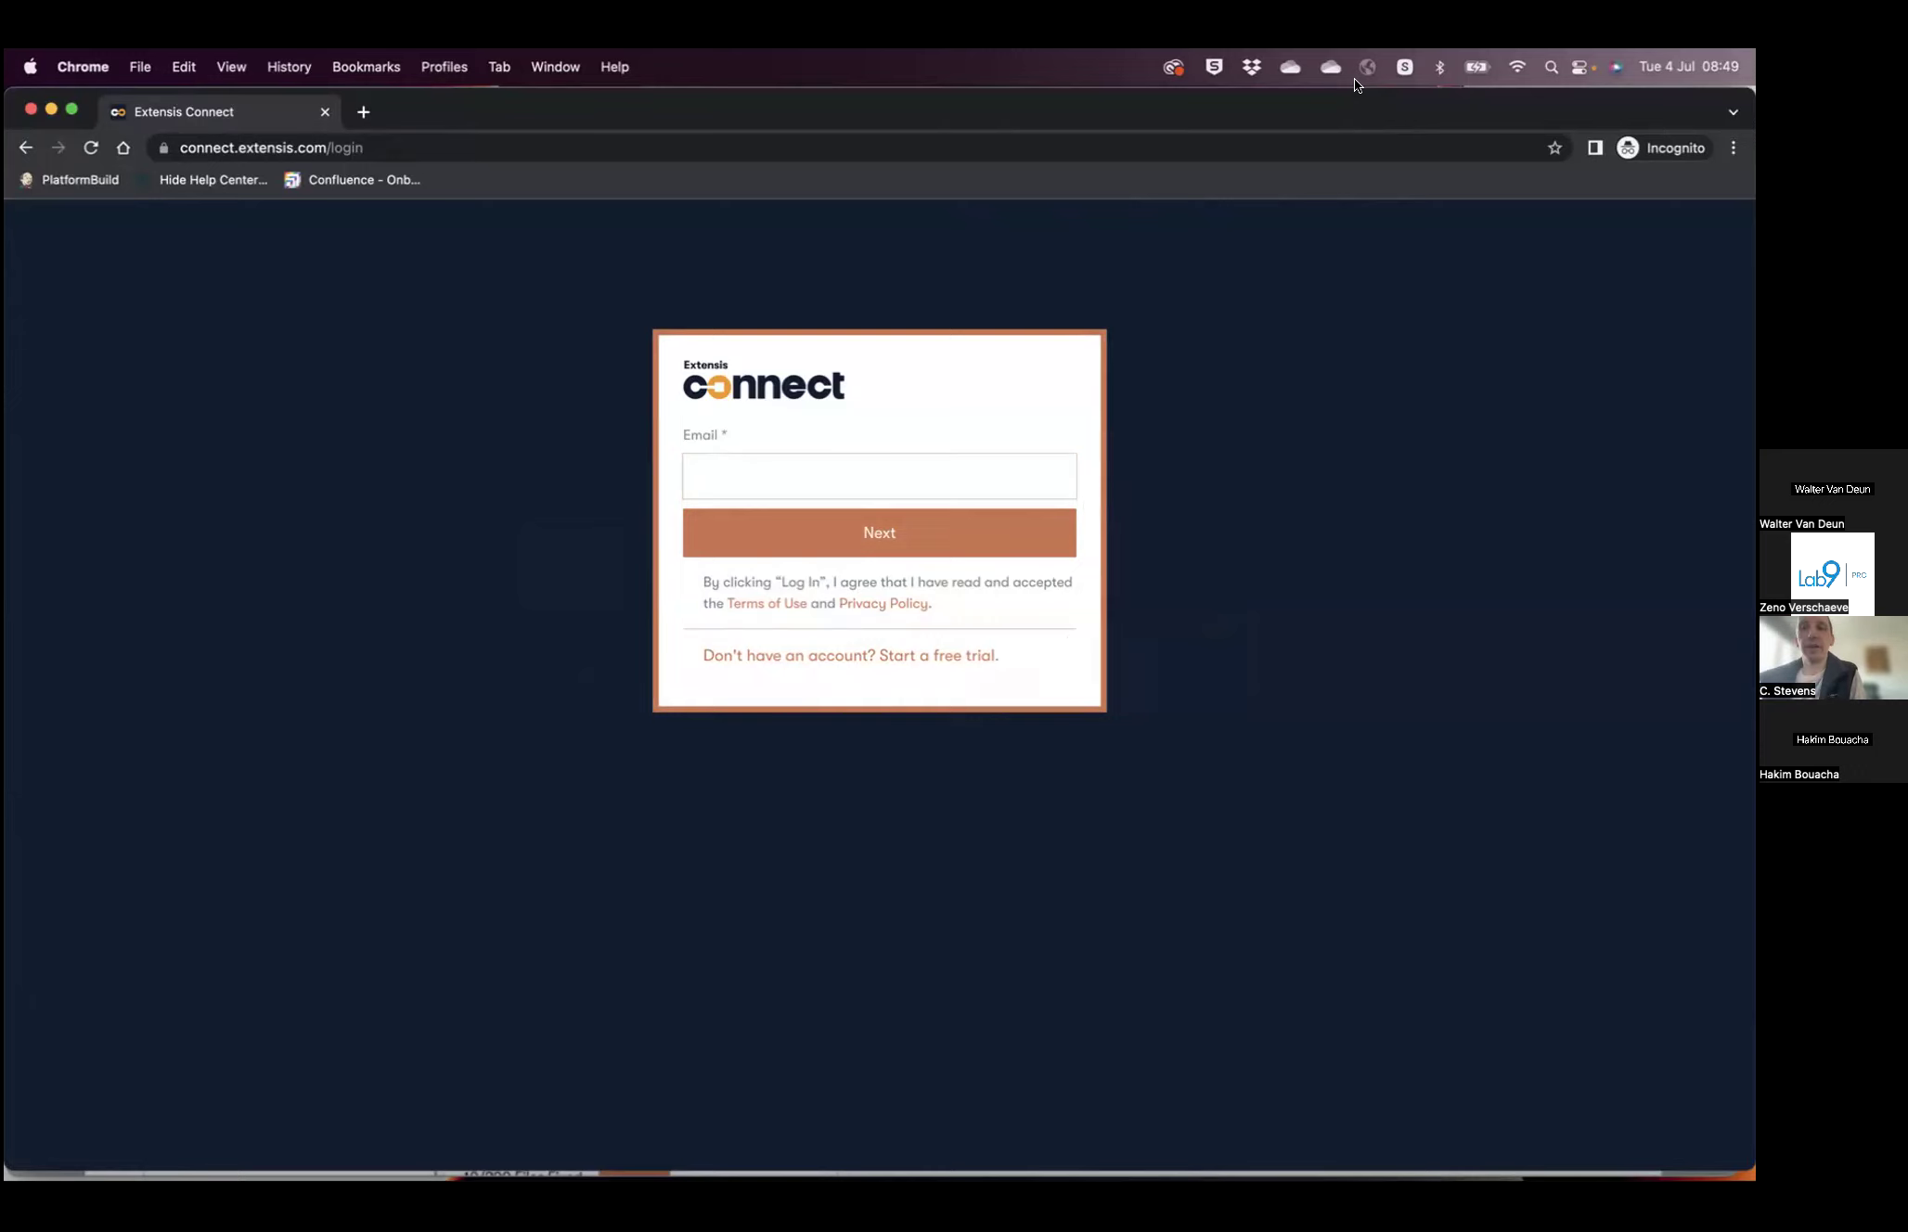
- Sign in to Extensis Connect with the saved work e-mail address
{"action": "left_click", "coordinate": [991, 469]}
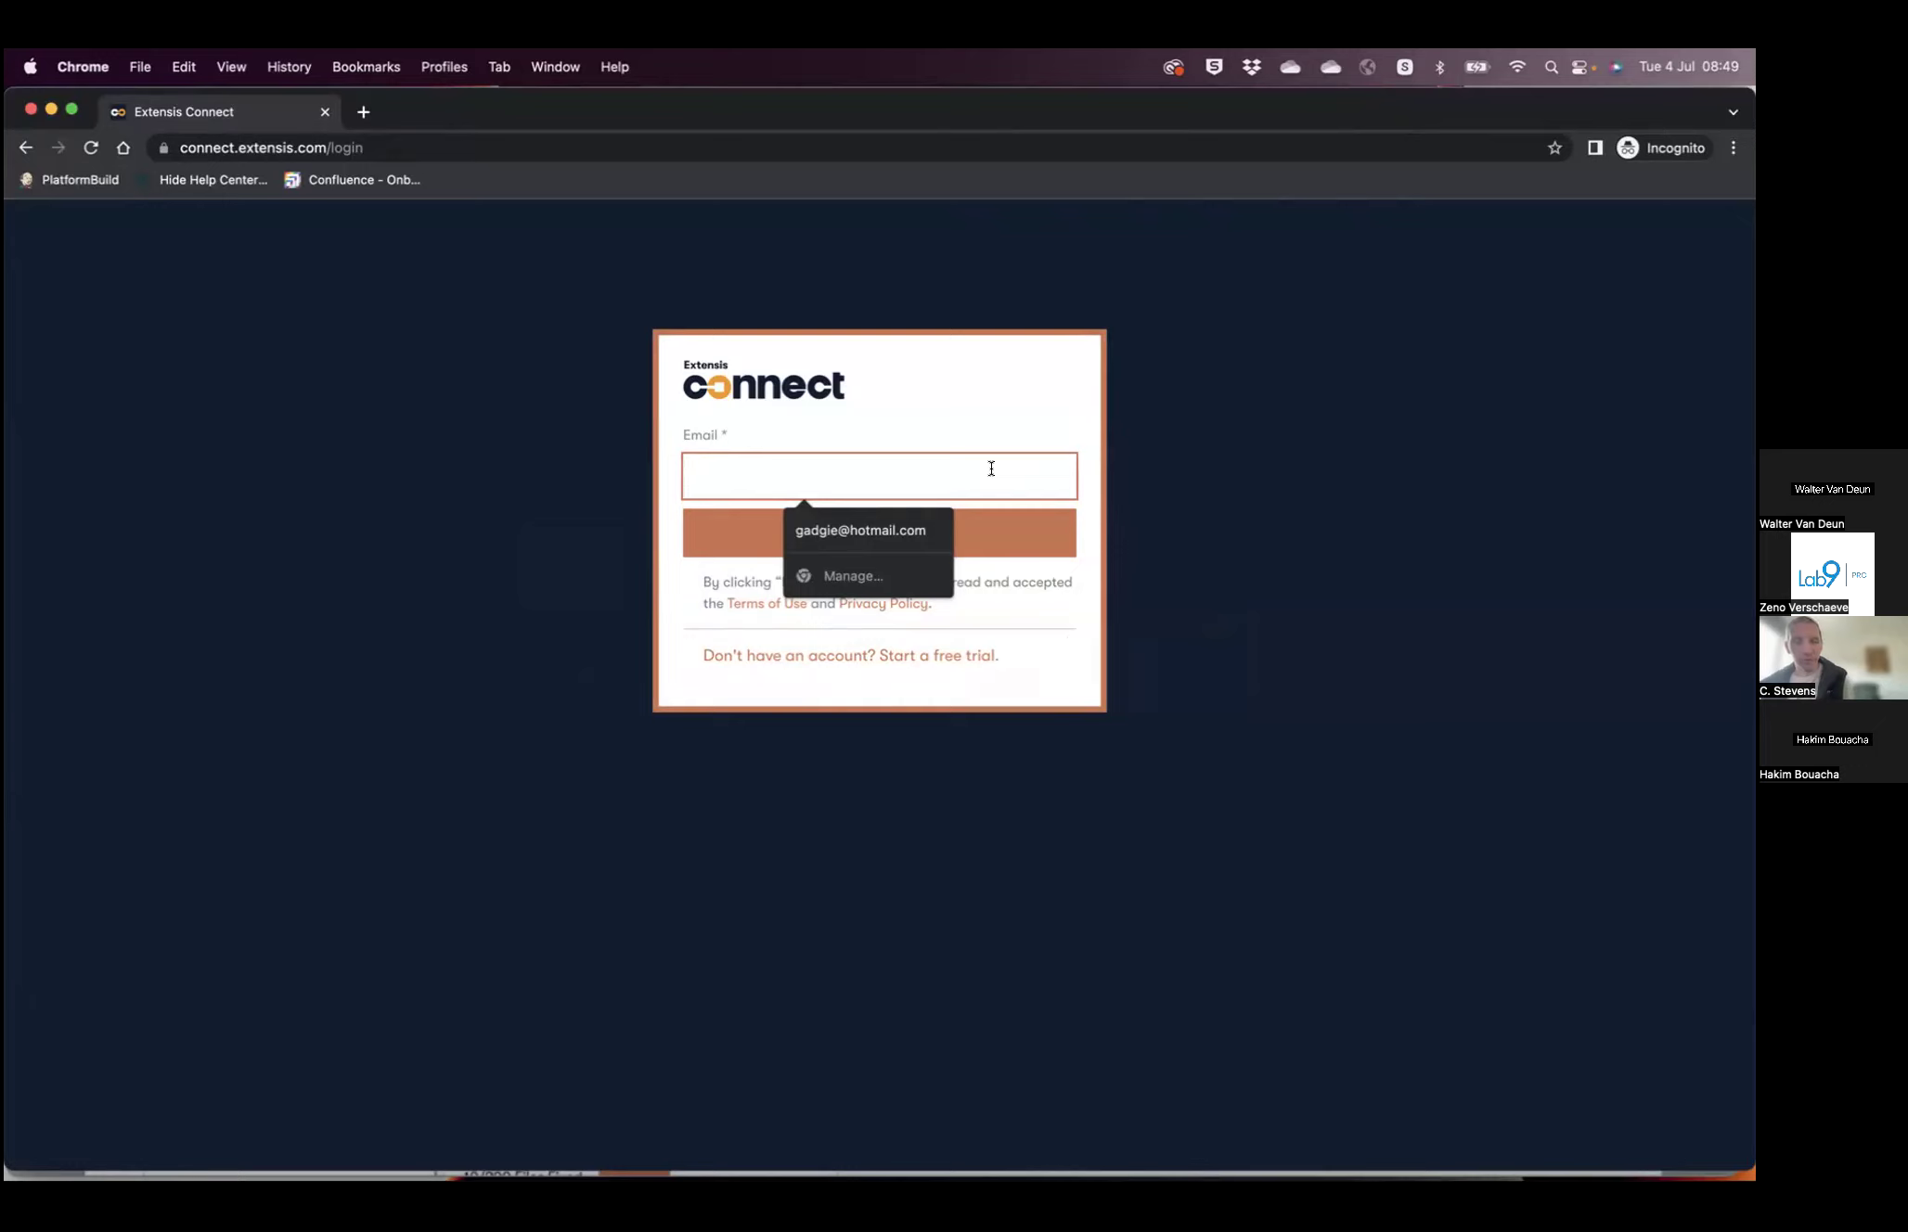
{"action": "type", "text": "c"}
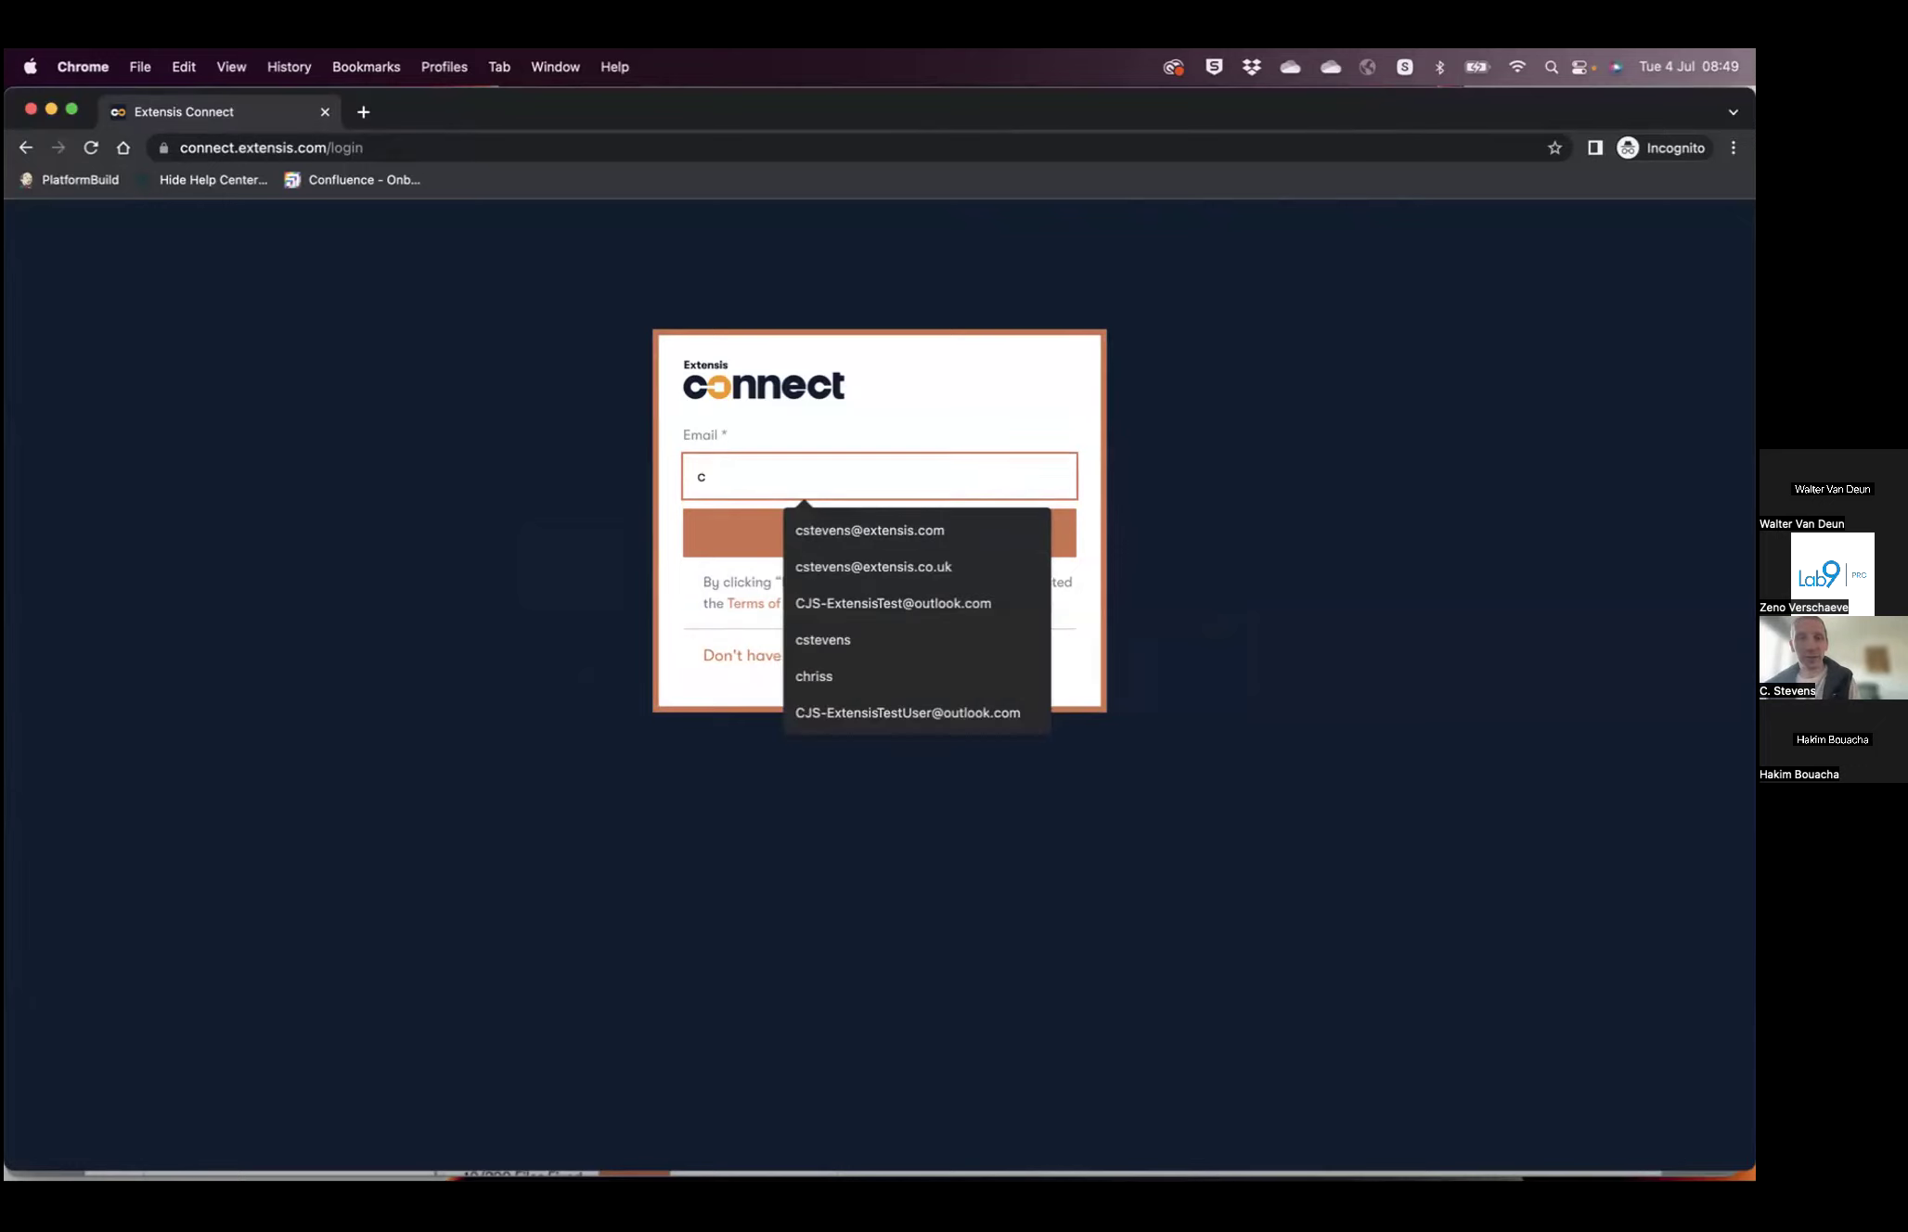
{"action": "left_click", "coordinate": [950, 531]}
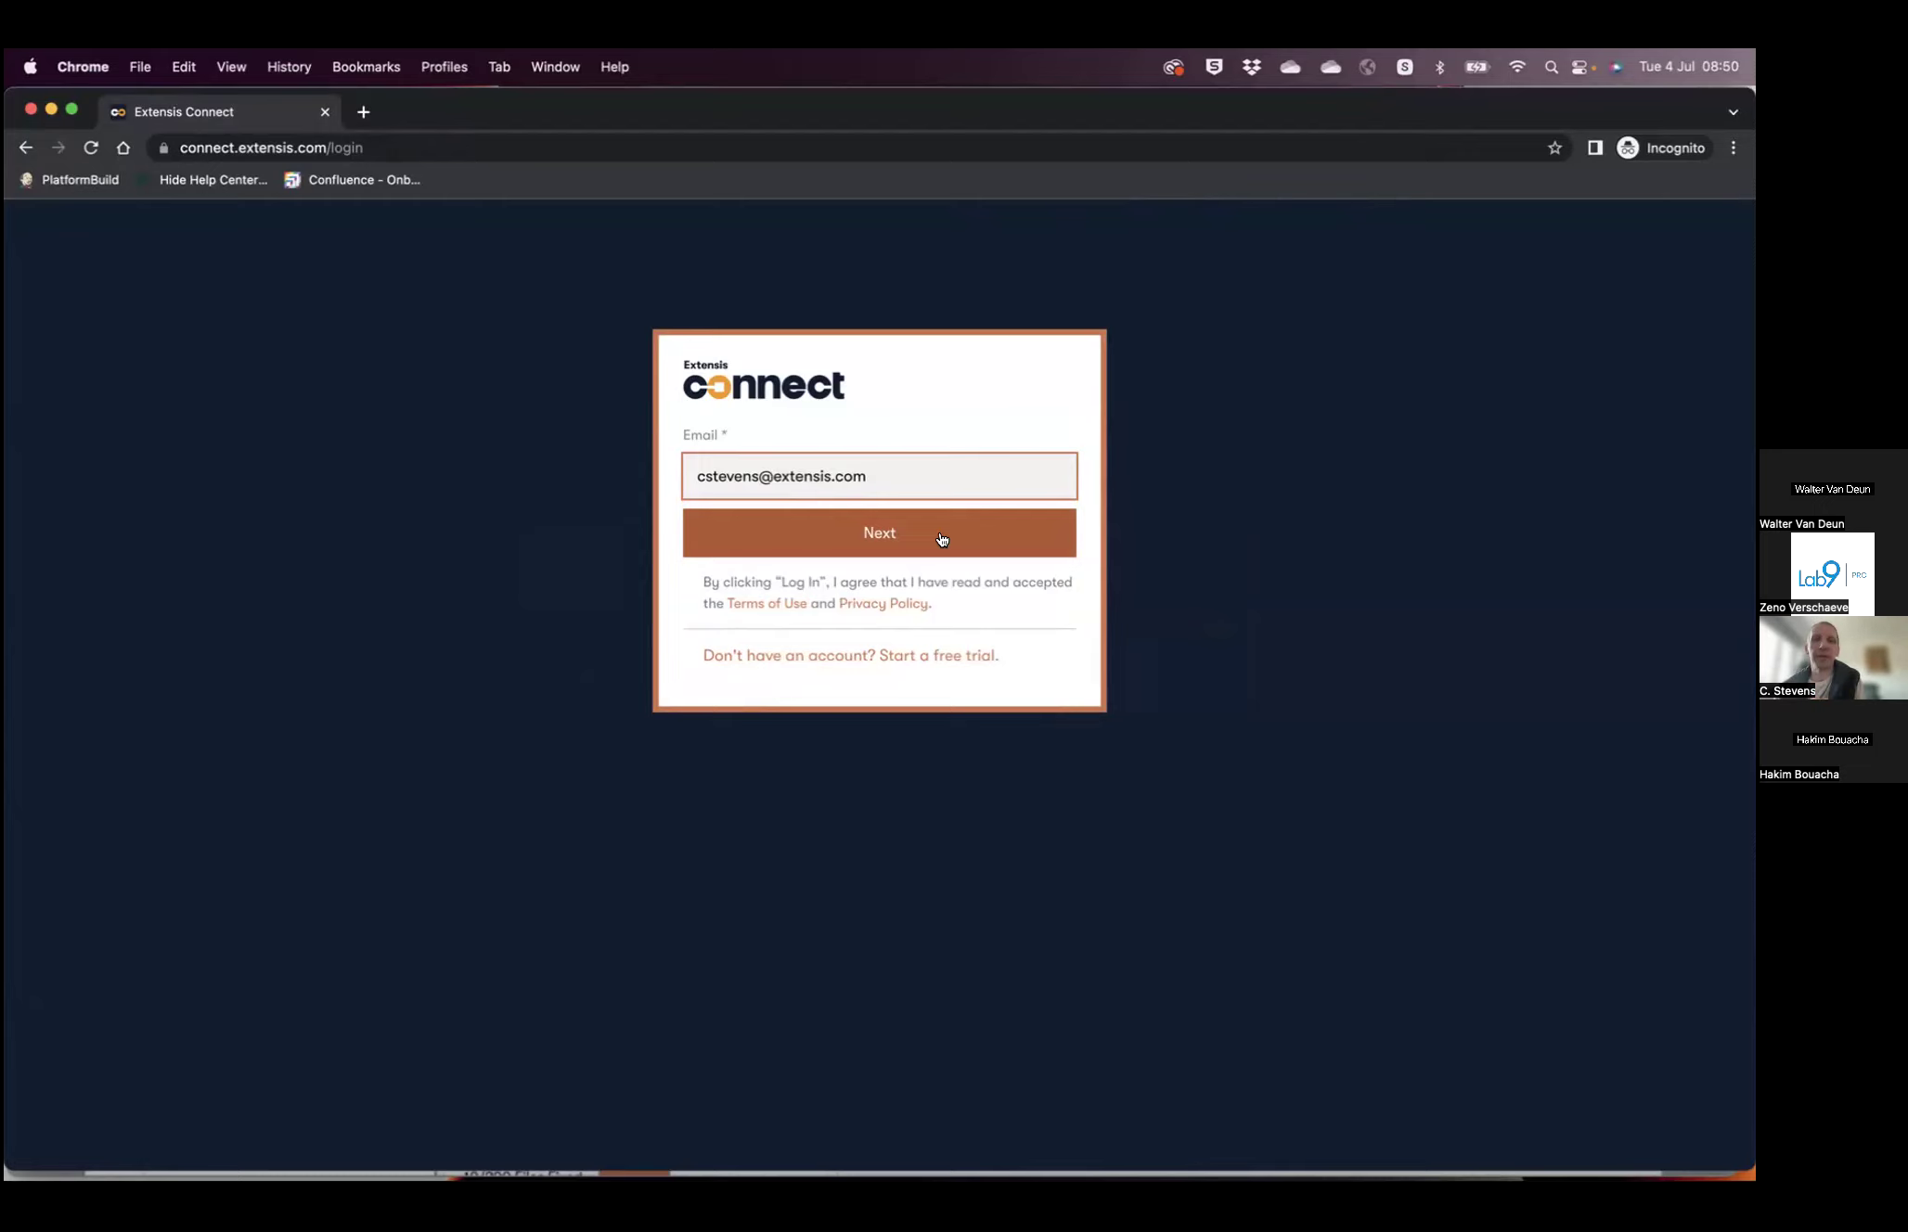
{"action": "left_click", "coordinate": [942, 539]}
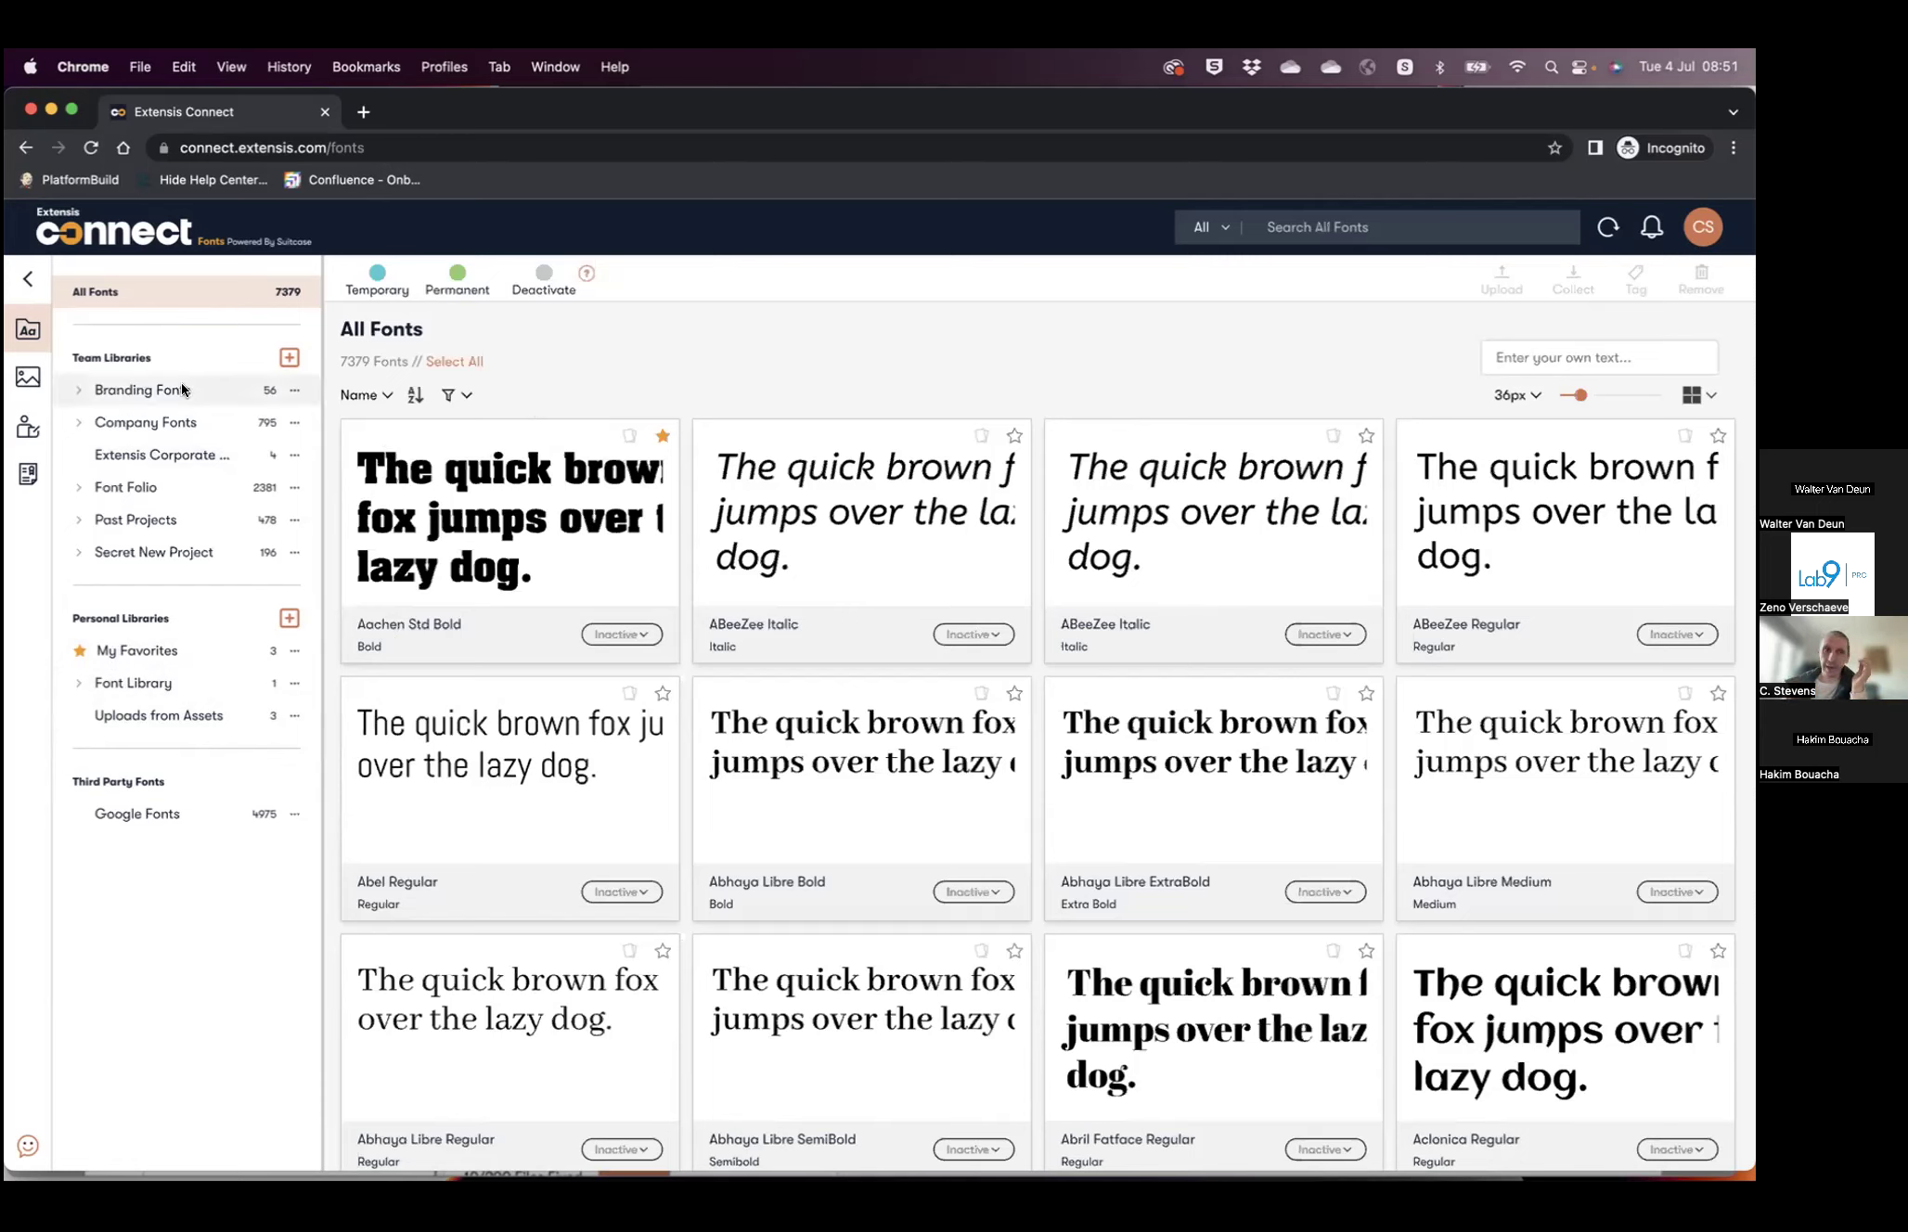
- Examine the sublibraries inside the Branding Fonts and Company Fonts team libraries and collapse both again
{"action": "left_click", "coordinate": [78, 389]}
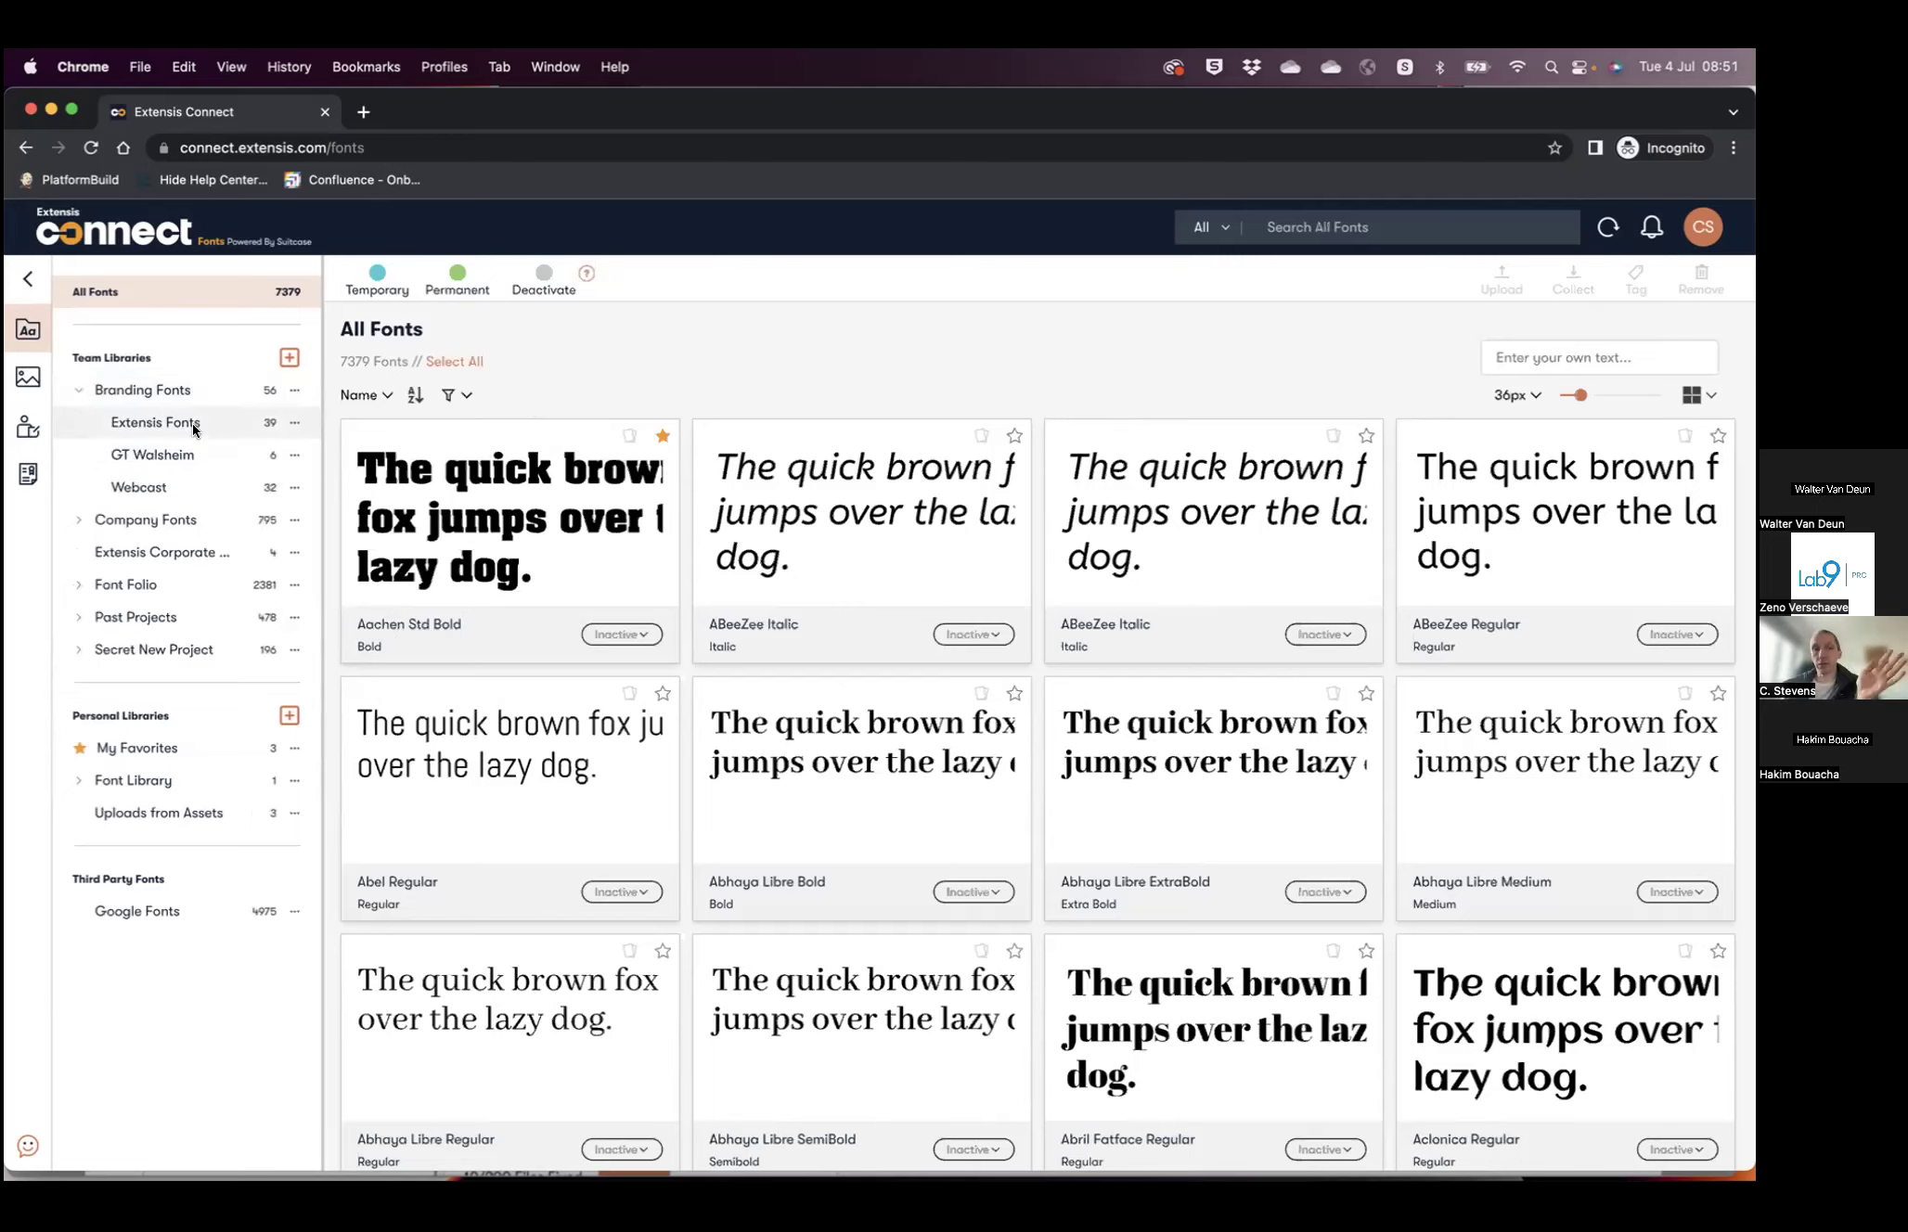
{"action": "left_click", "coordinate": [78, 391]}
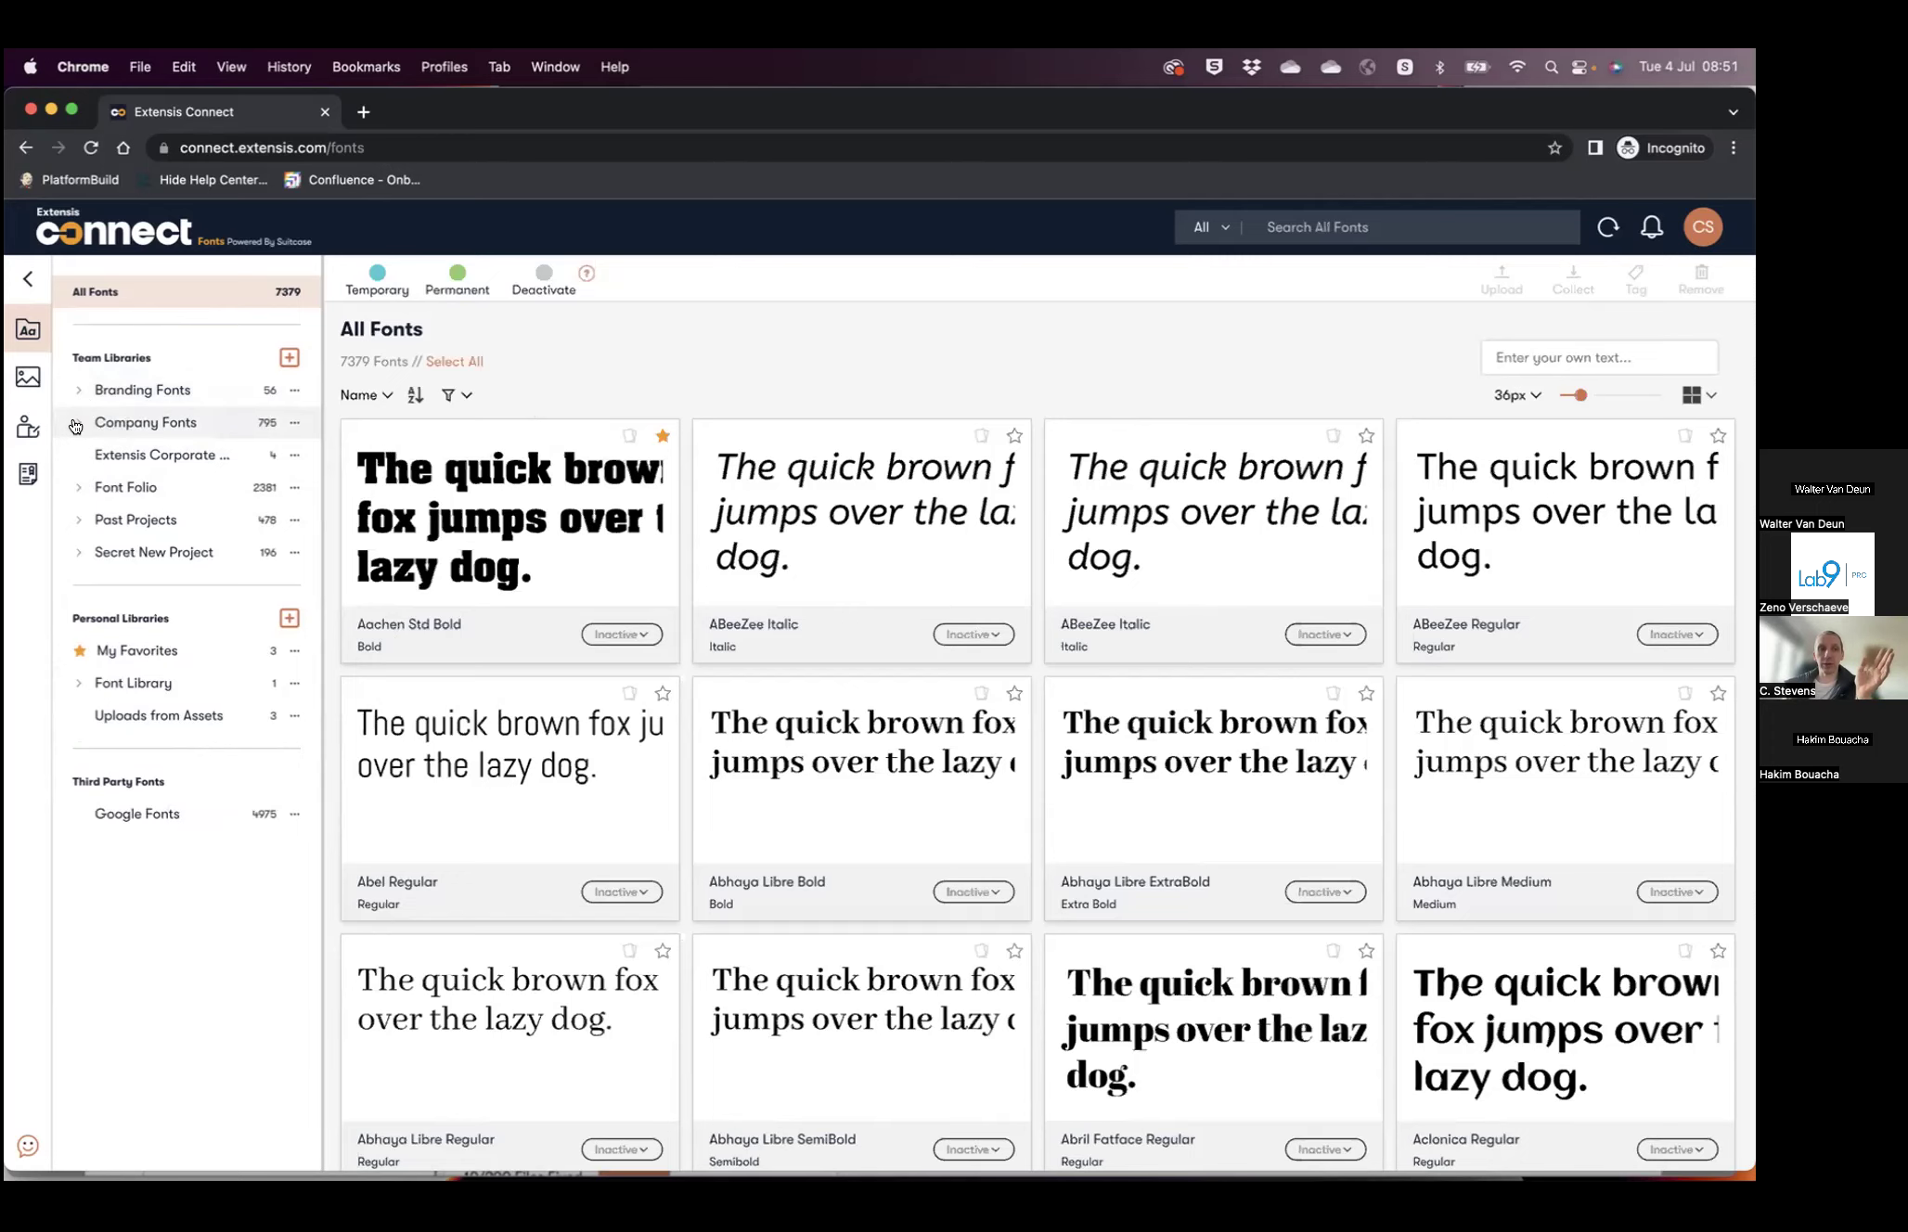
{"action": "left_click", "coordinate": [76, 424]}
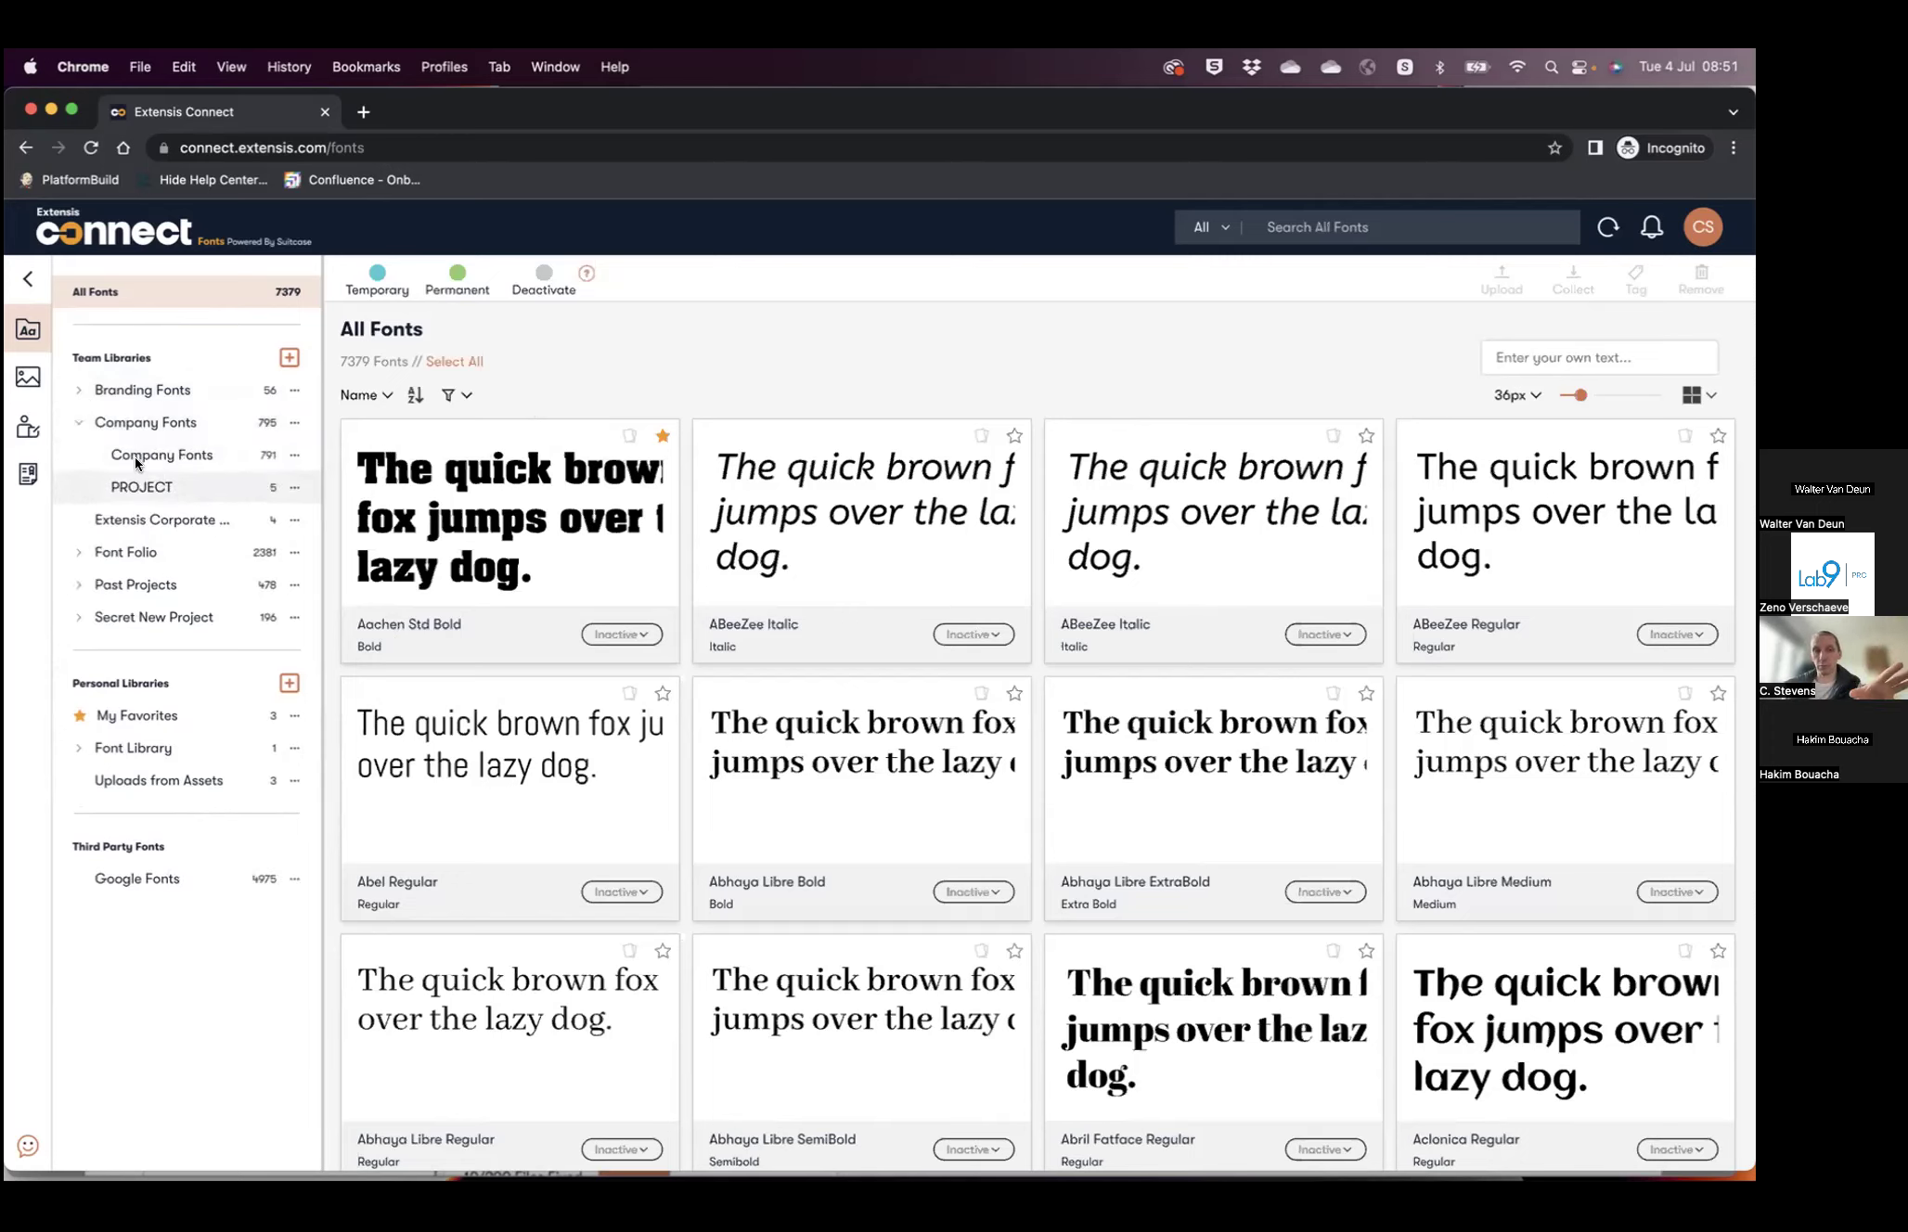
{"action": "left_click", "coordinate": [80, 426]}
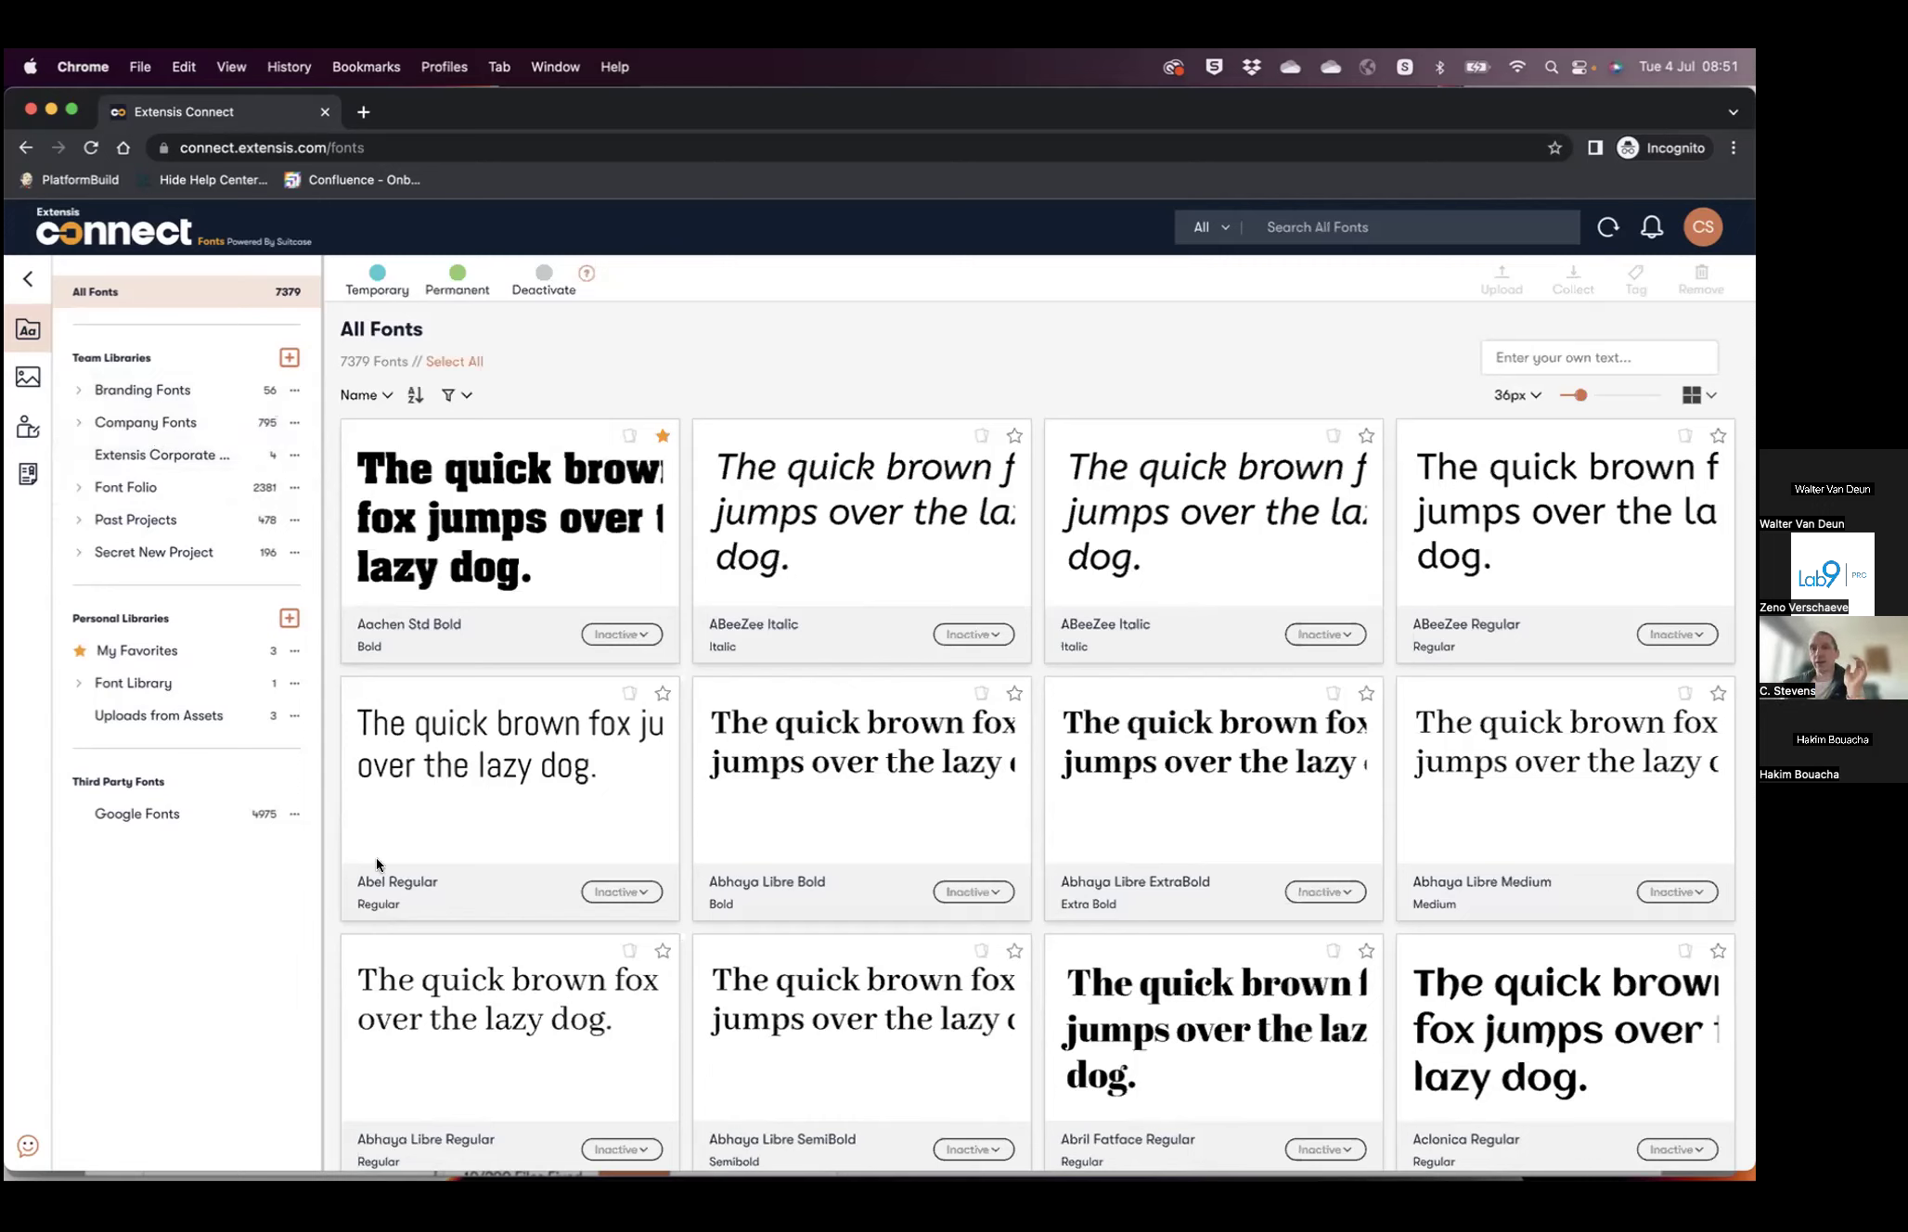
- Switch to the Connect Fonts desktop app to view its team libraries and return to Google Chrome
{"action": "mouse_move", "coordinate": [436, 1181]}
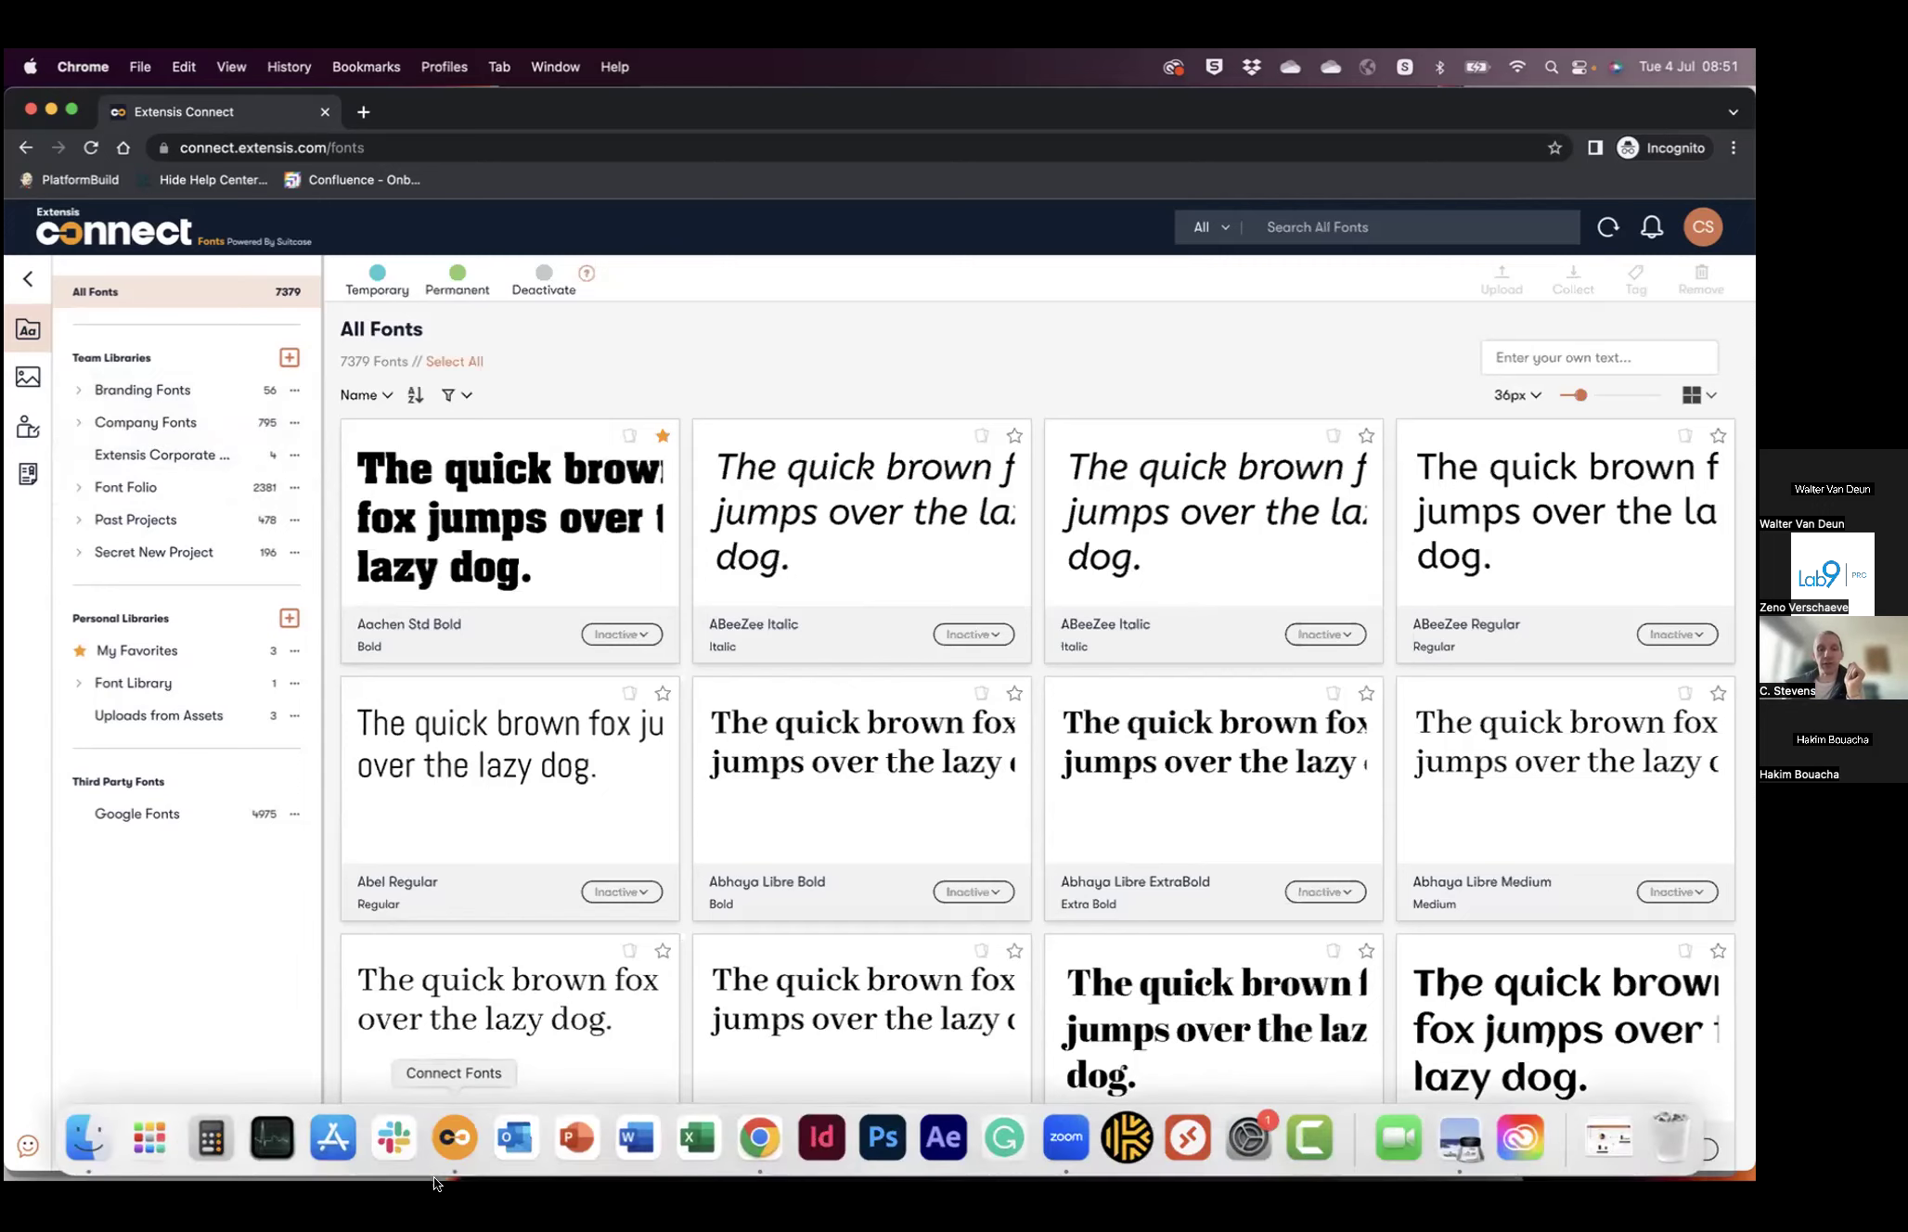
{"action": "left_click", "coordinate": [443, 1123]}
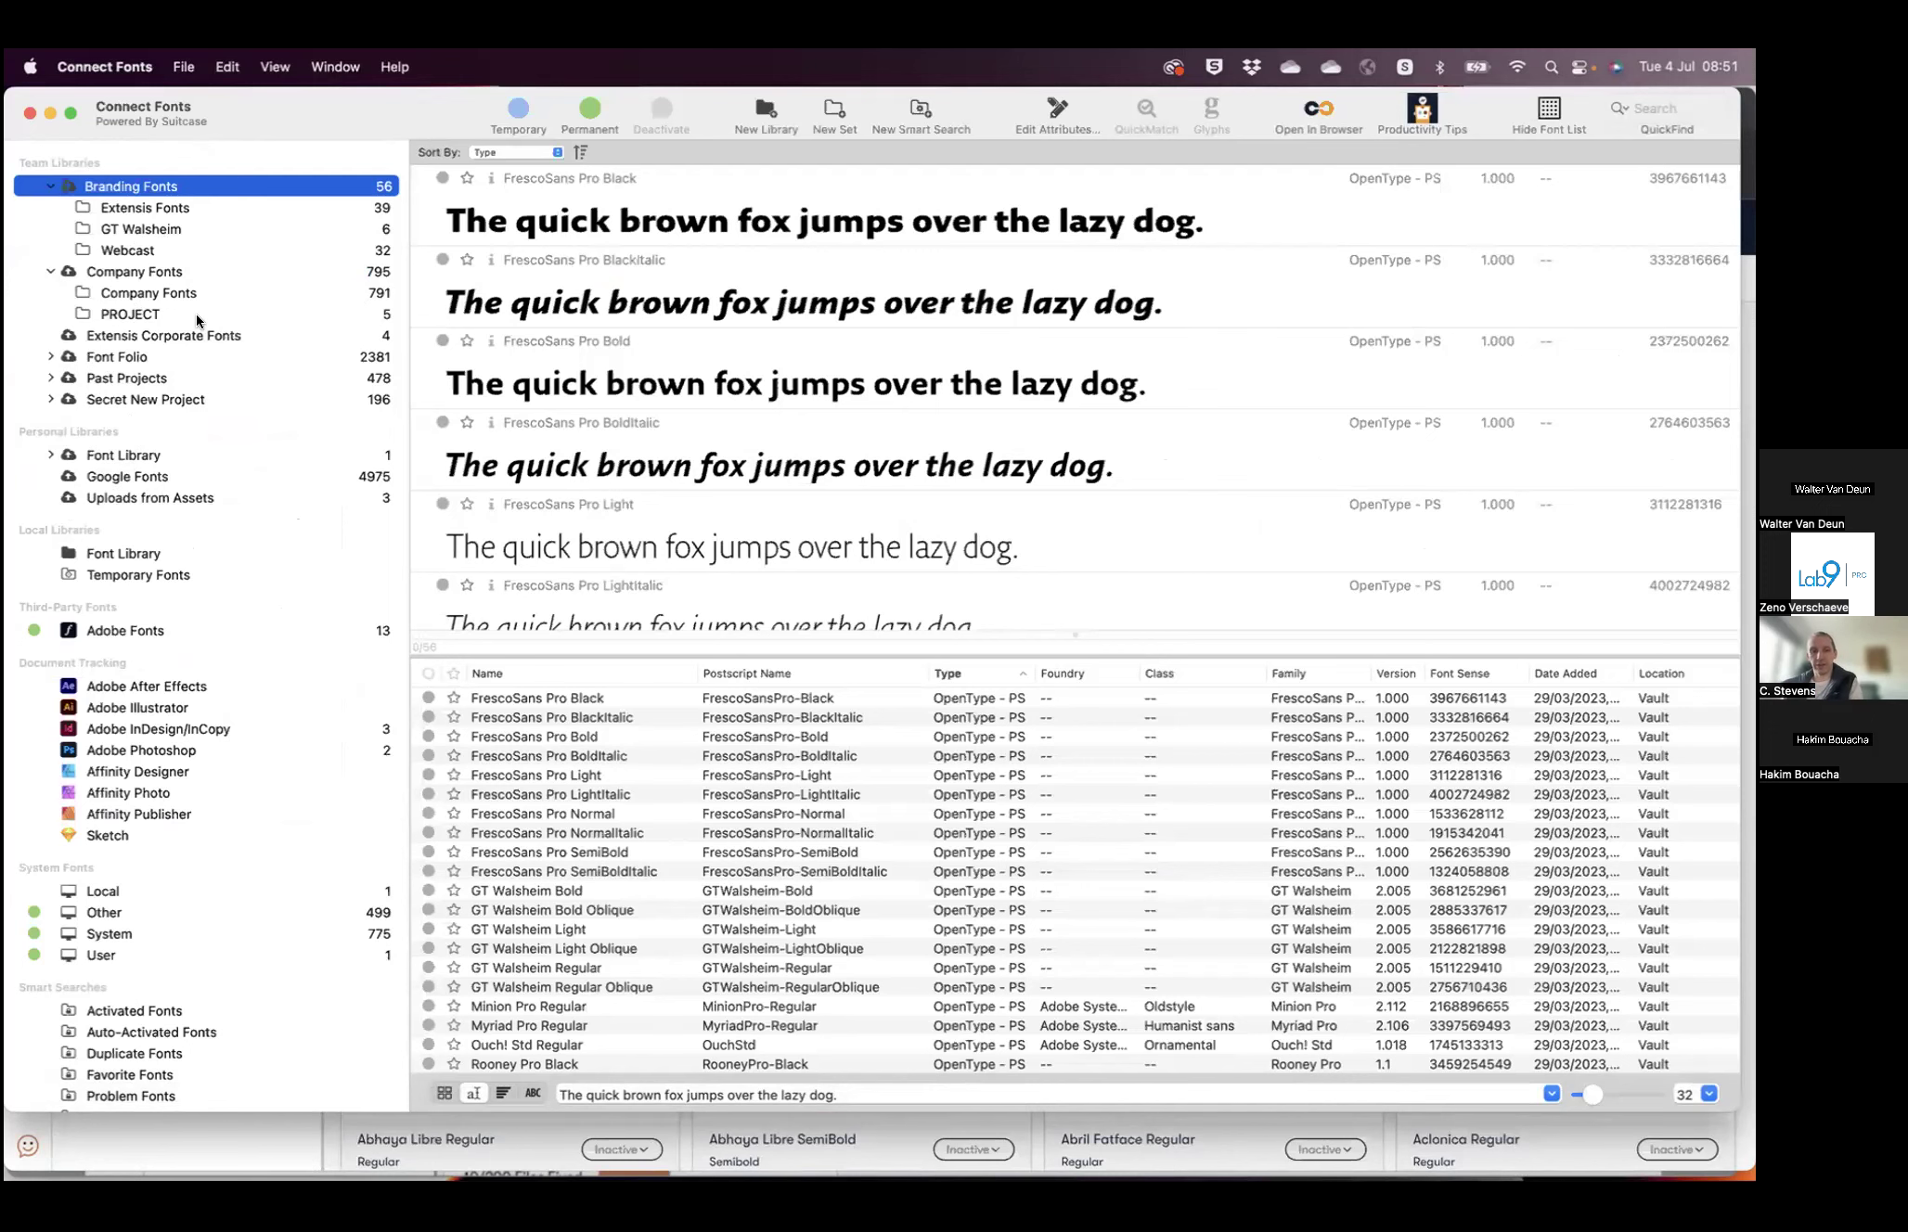
{"action": "key", "text": "super+Tab"}
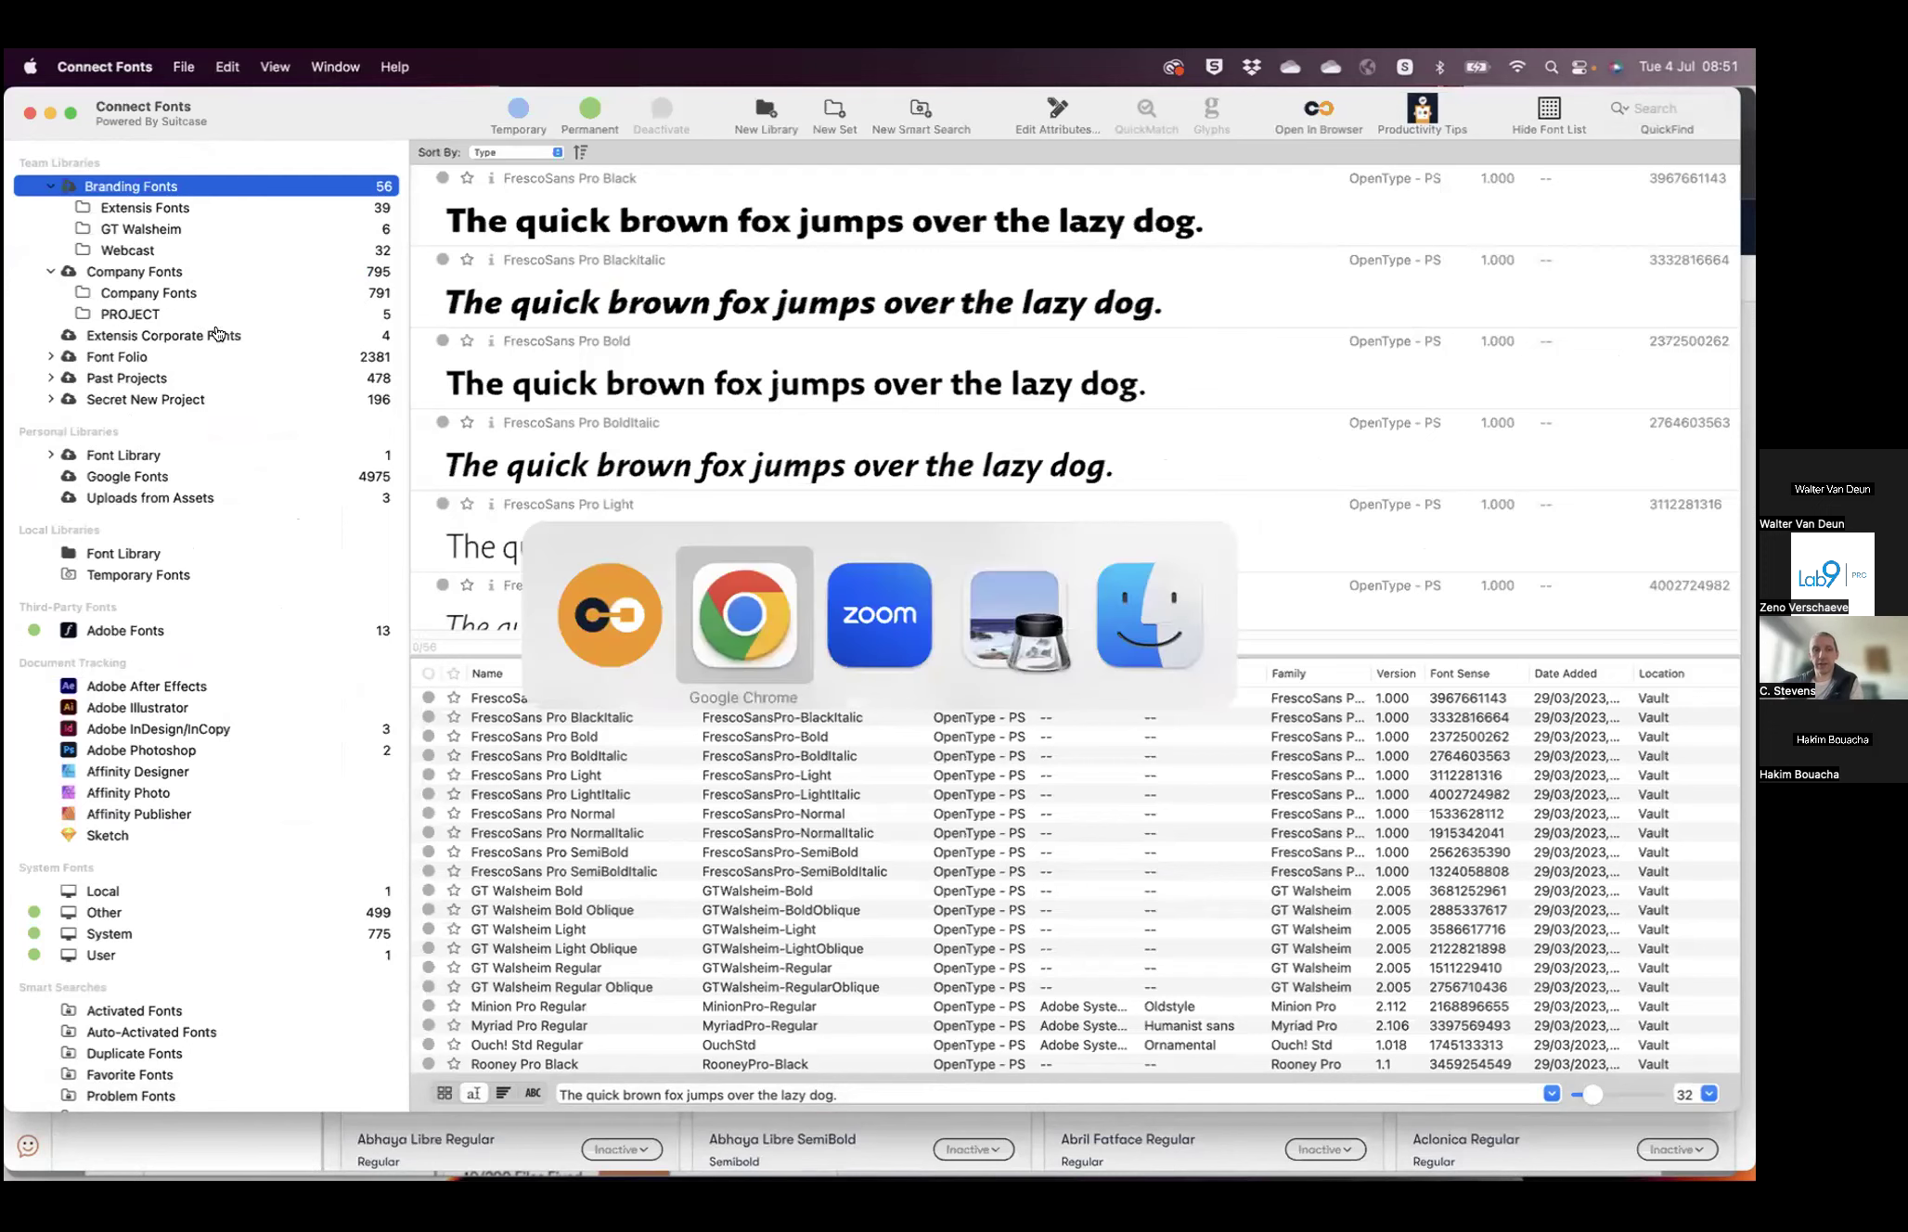
{"action": "left_click", "coordinate": [740, 626]}
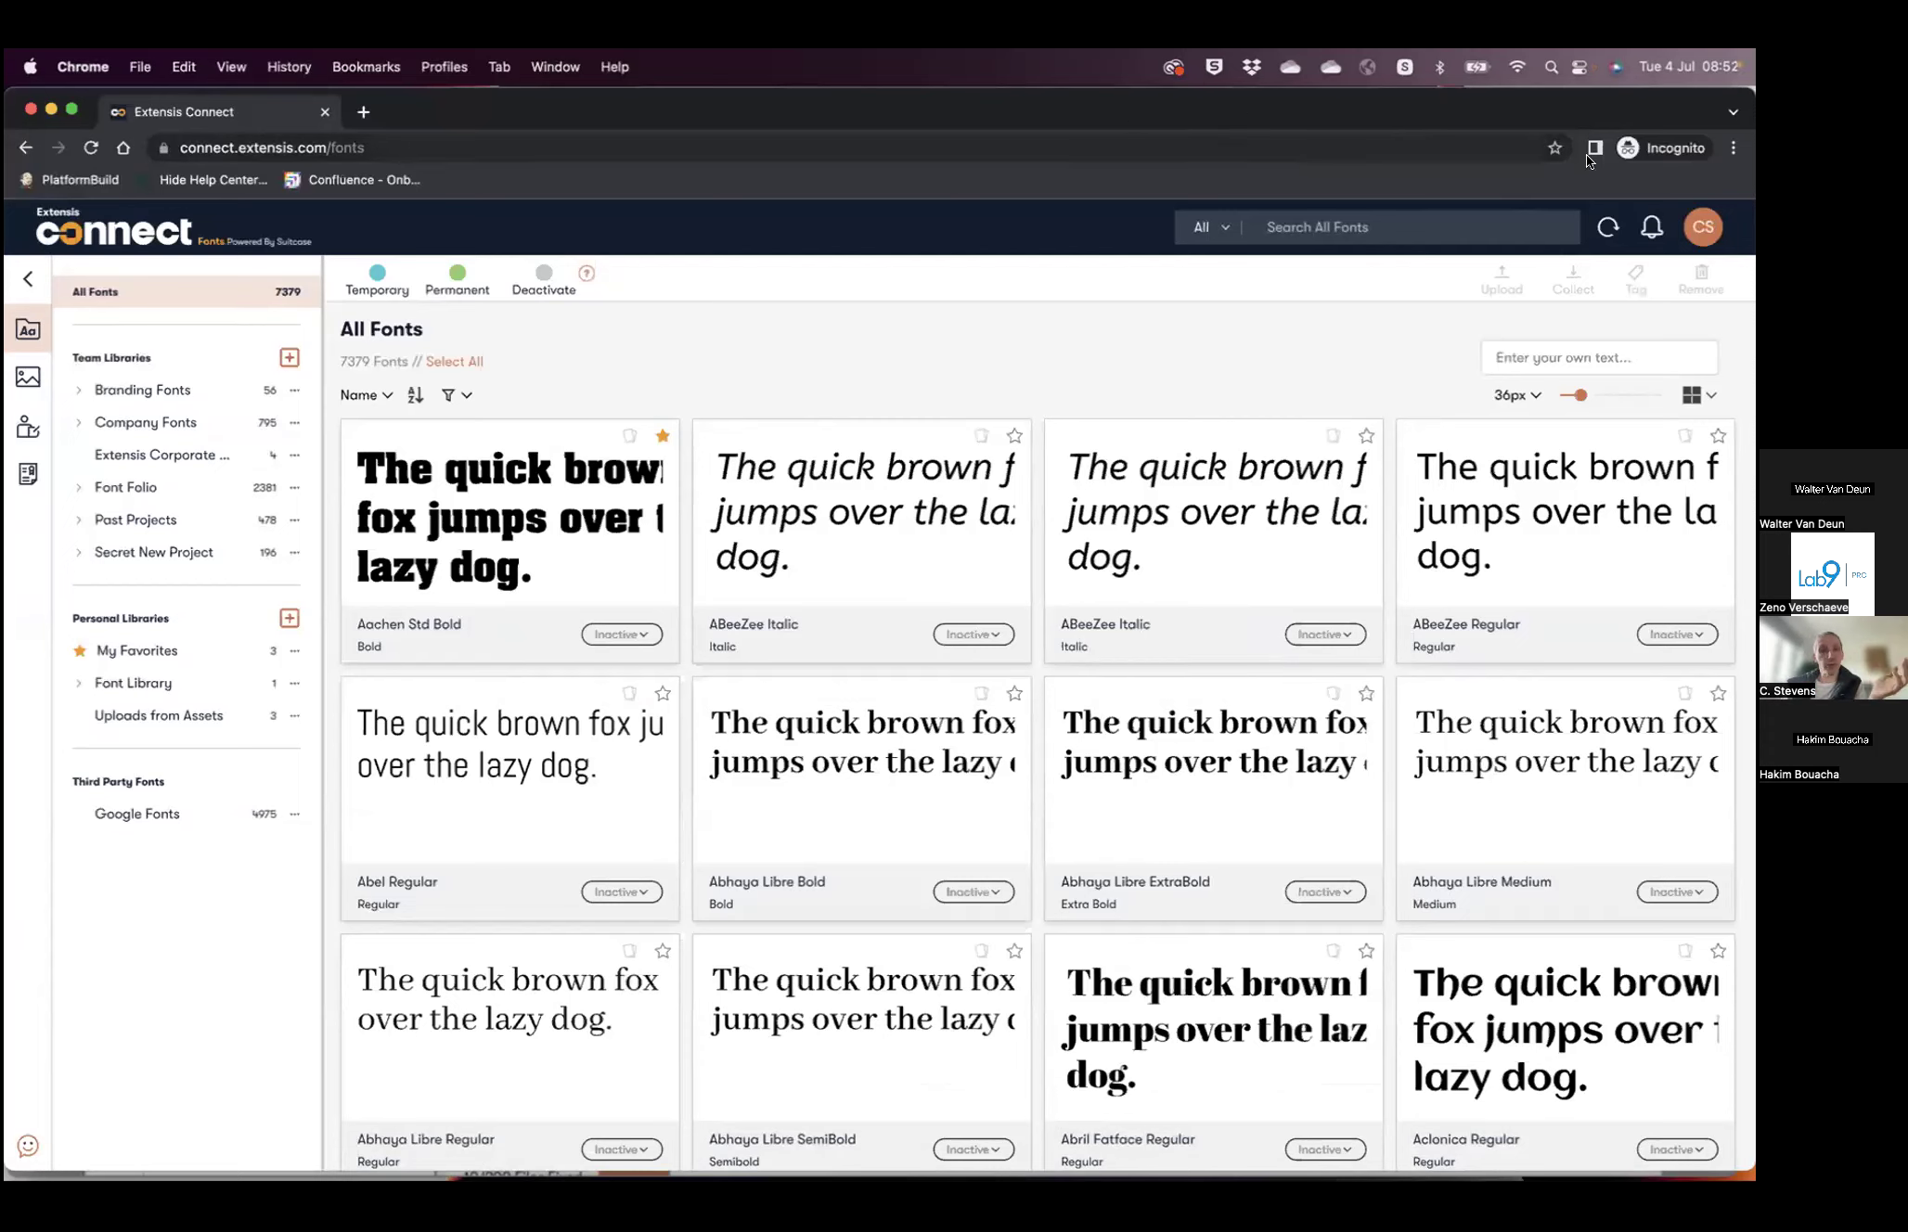
- Set the font preview size to 28px and try "headline" as the sample text before clearing it
{"action": "left_click", "coordinate": [1575, 351]}
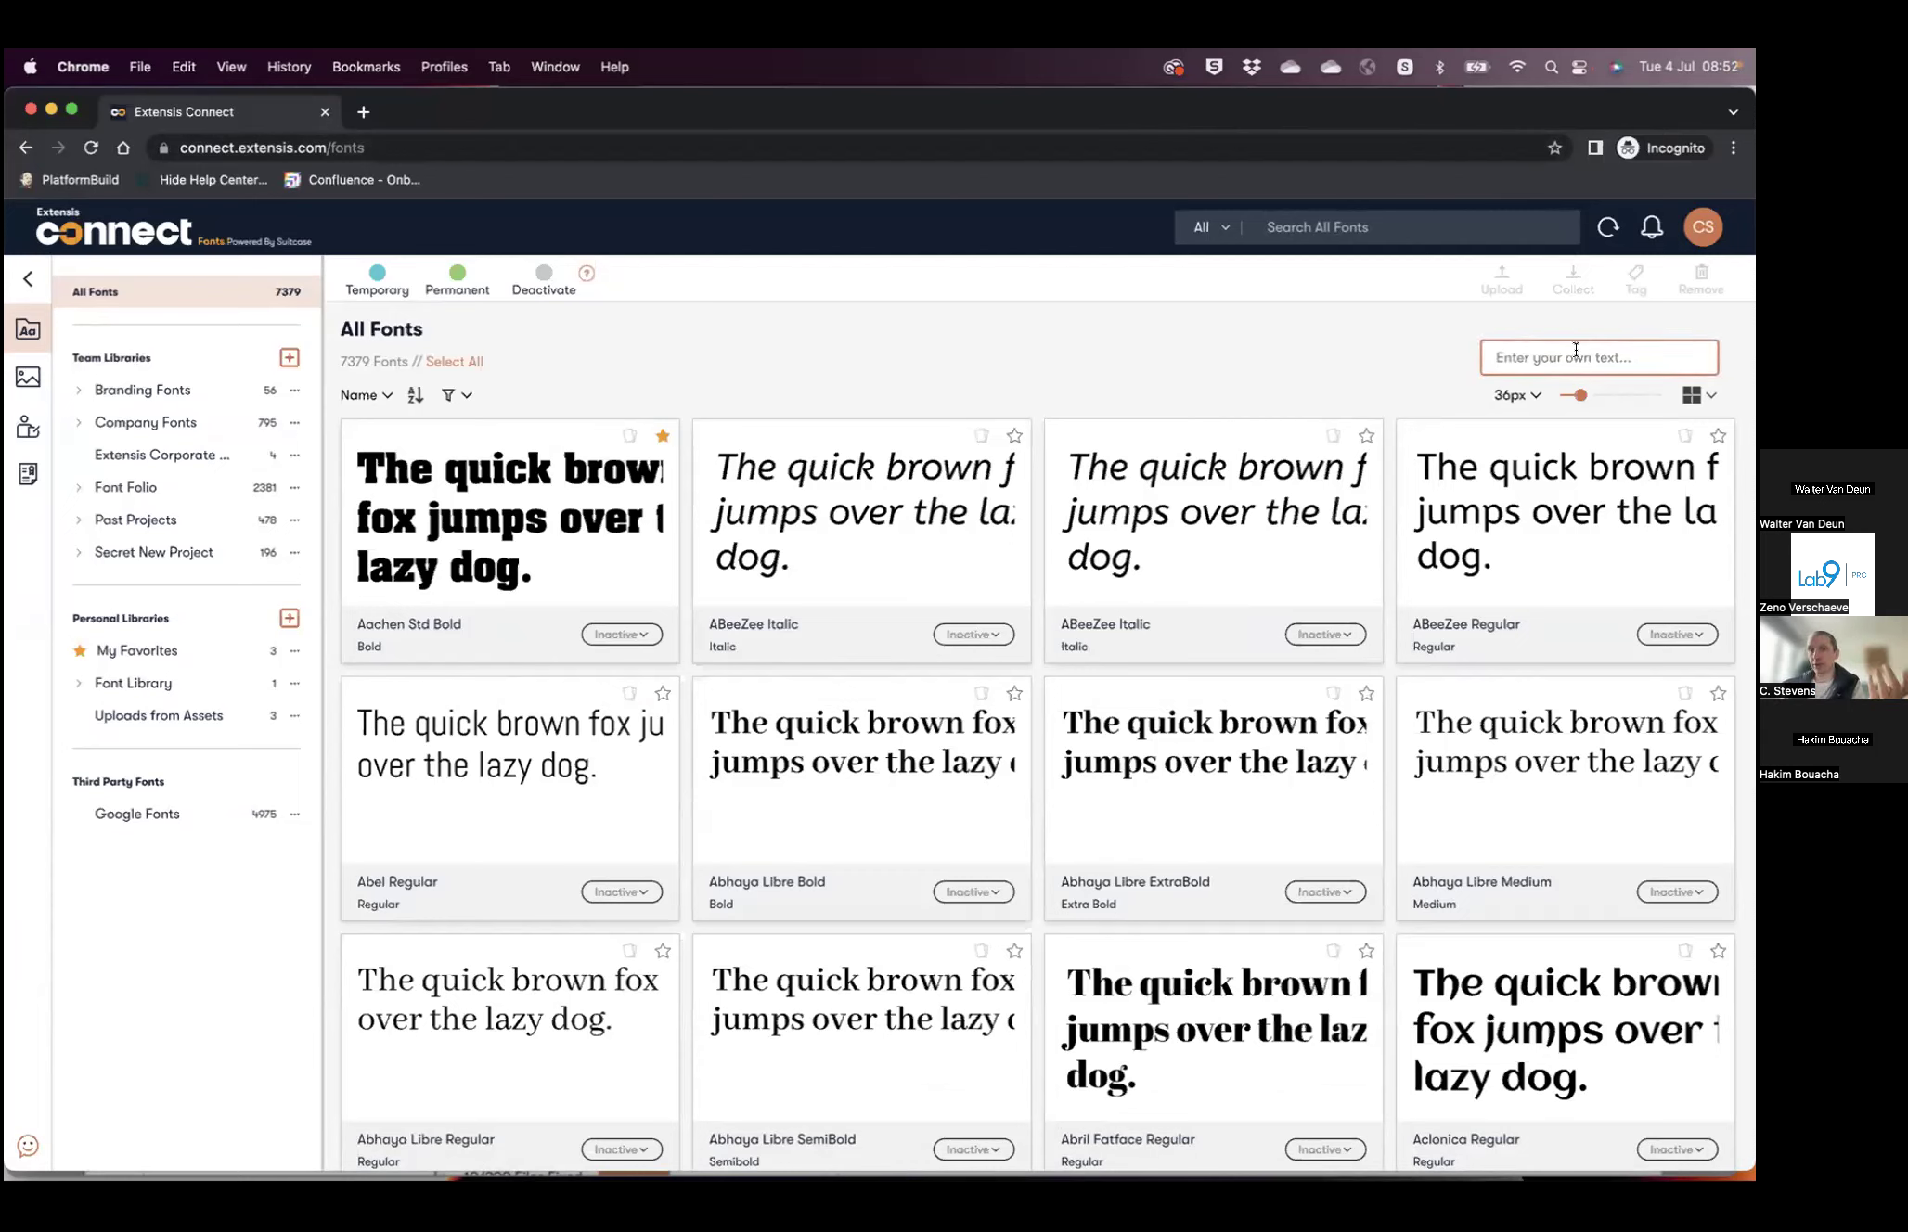
{"action": "mouse_move", "coordinate": [1581, 394]}
{"action": "left_mouse_down"}
{"action": "mouse_move", "coordinate": [1625, 394]}
{"action": "mouse_move", "coordinate": [1571, 394]}
{"action": "left_mouse_up"}
{"action": "left_click", "coordinate": [1539, 353]}
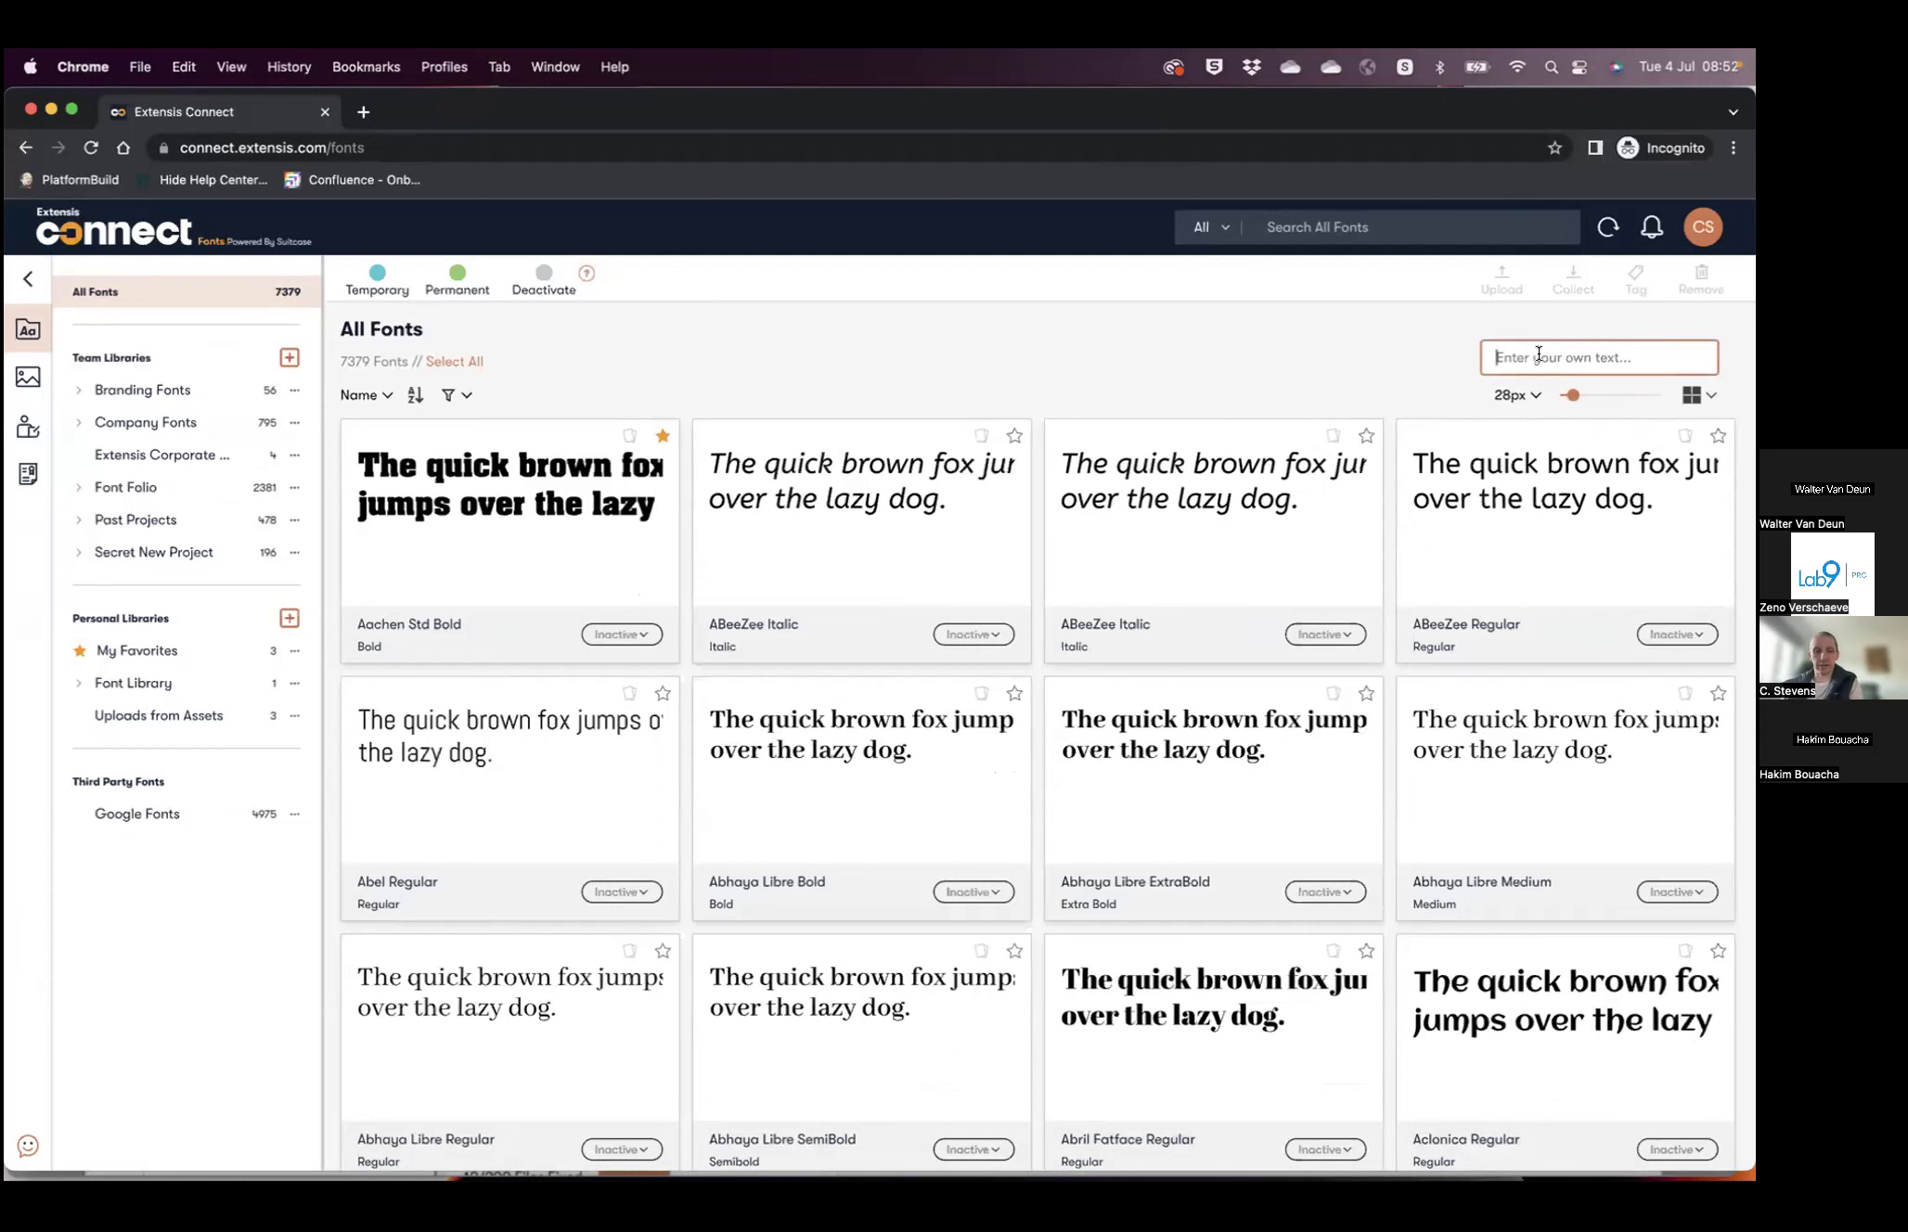
{"action": "type", "text": "headline"}
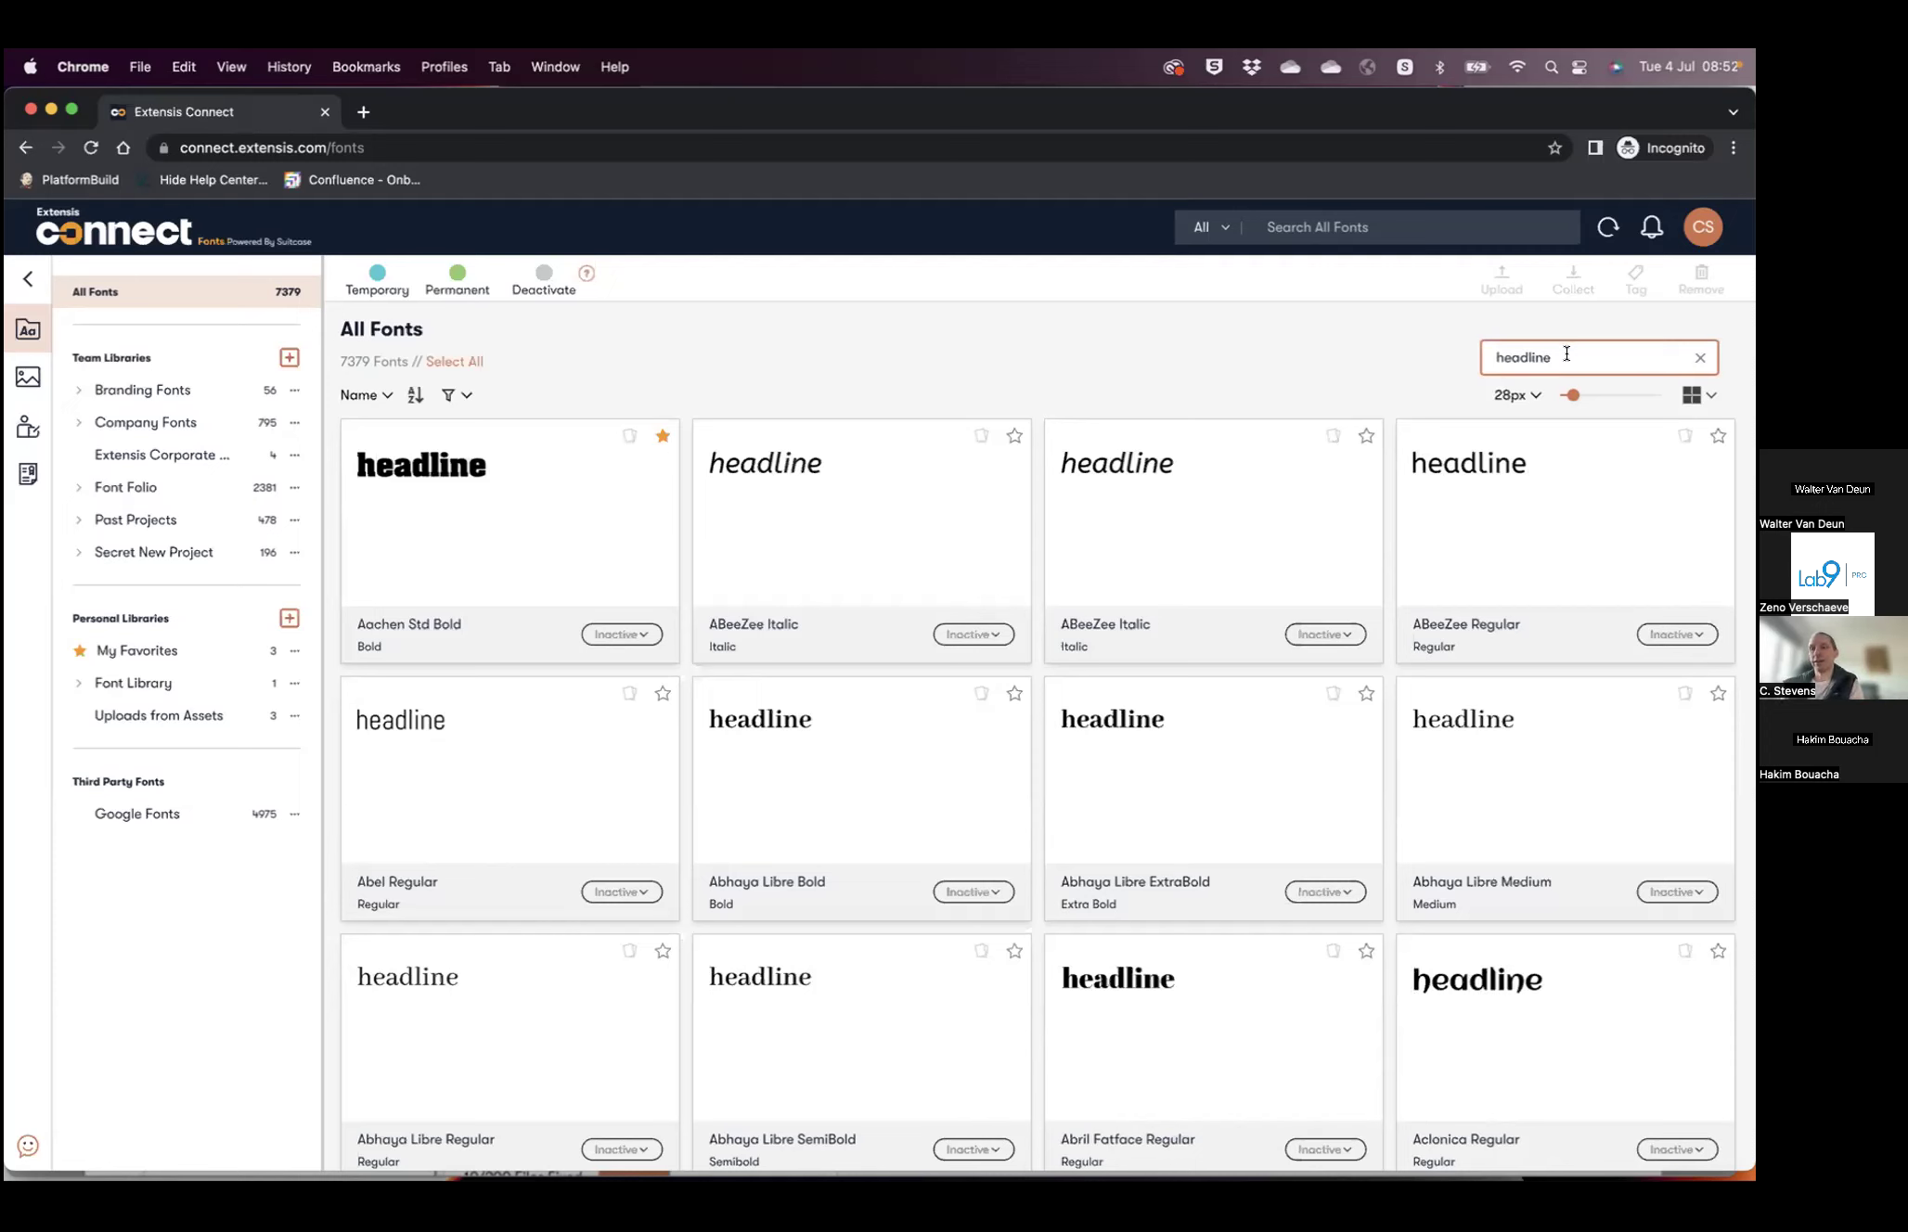
{"action": "left_click", "coordinate": [1699, 356]}
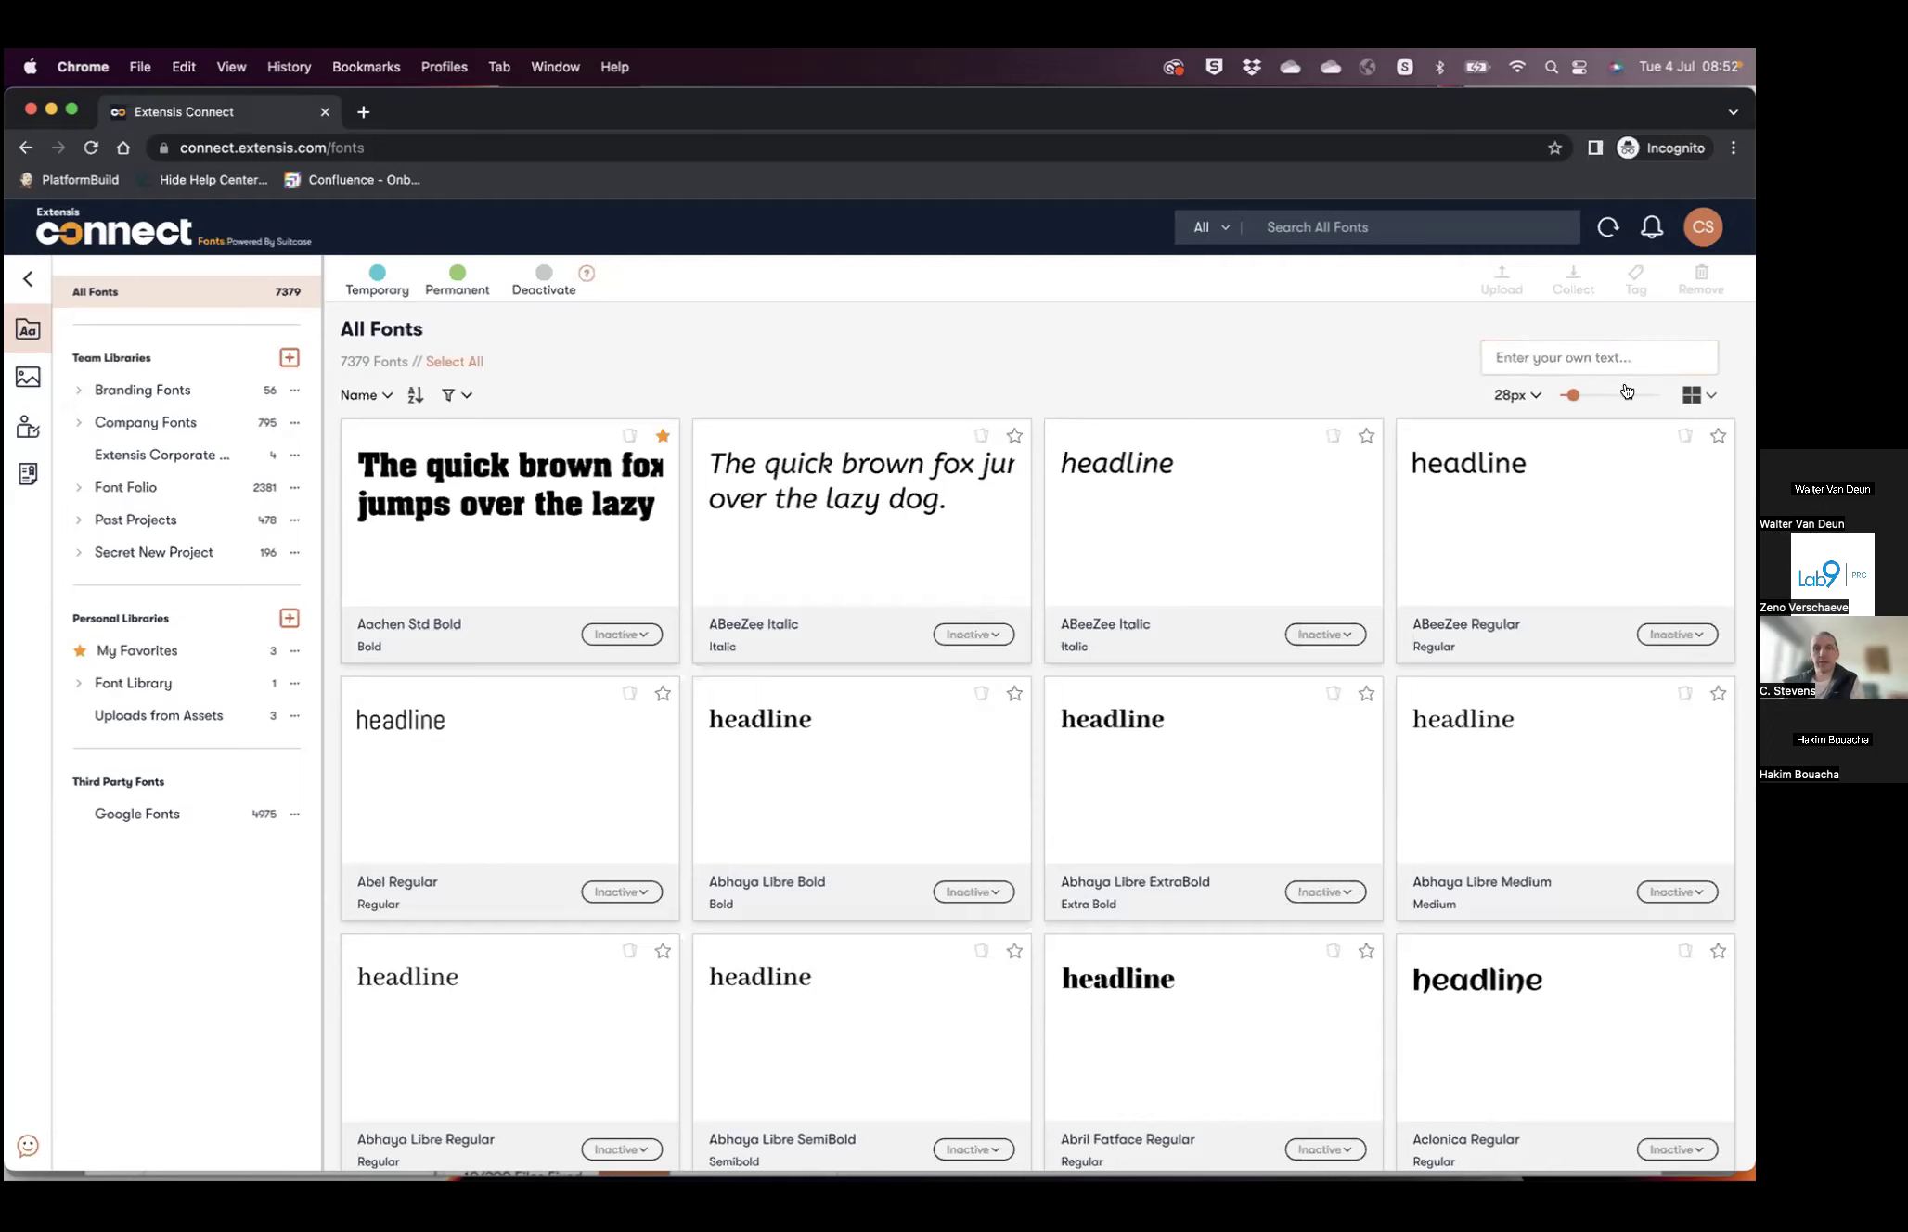
- Group the fonts by family and display them as a list in split view
{"action": "left_click", "coordinate": [1698, 394]}
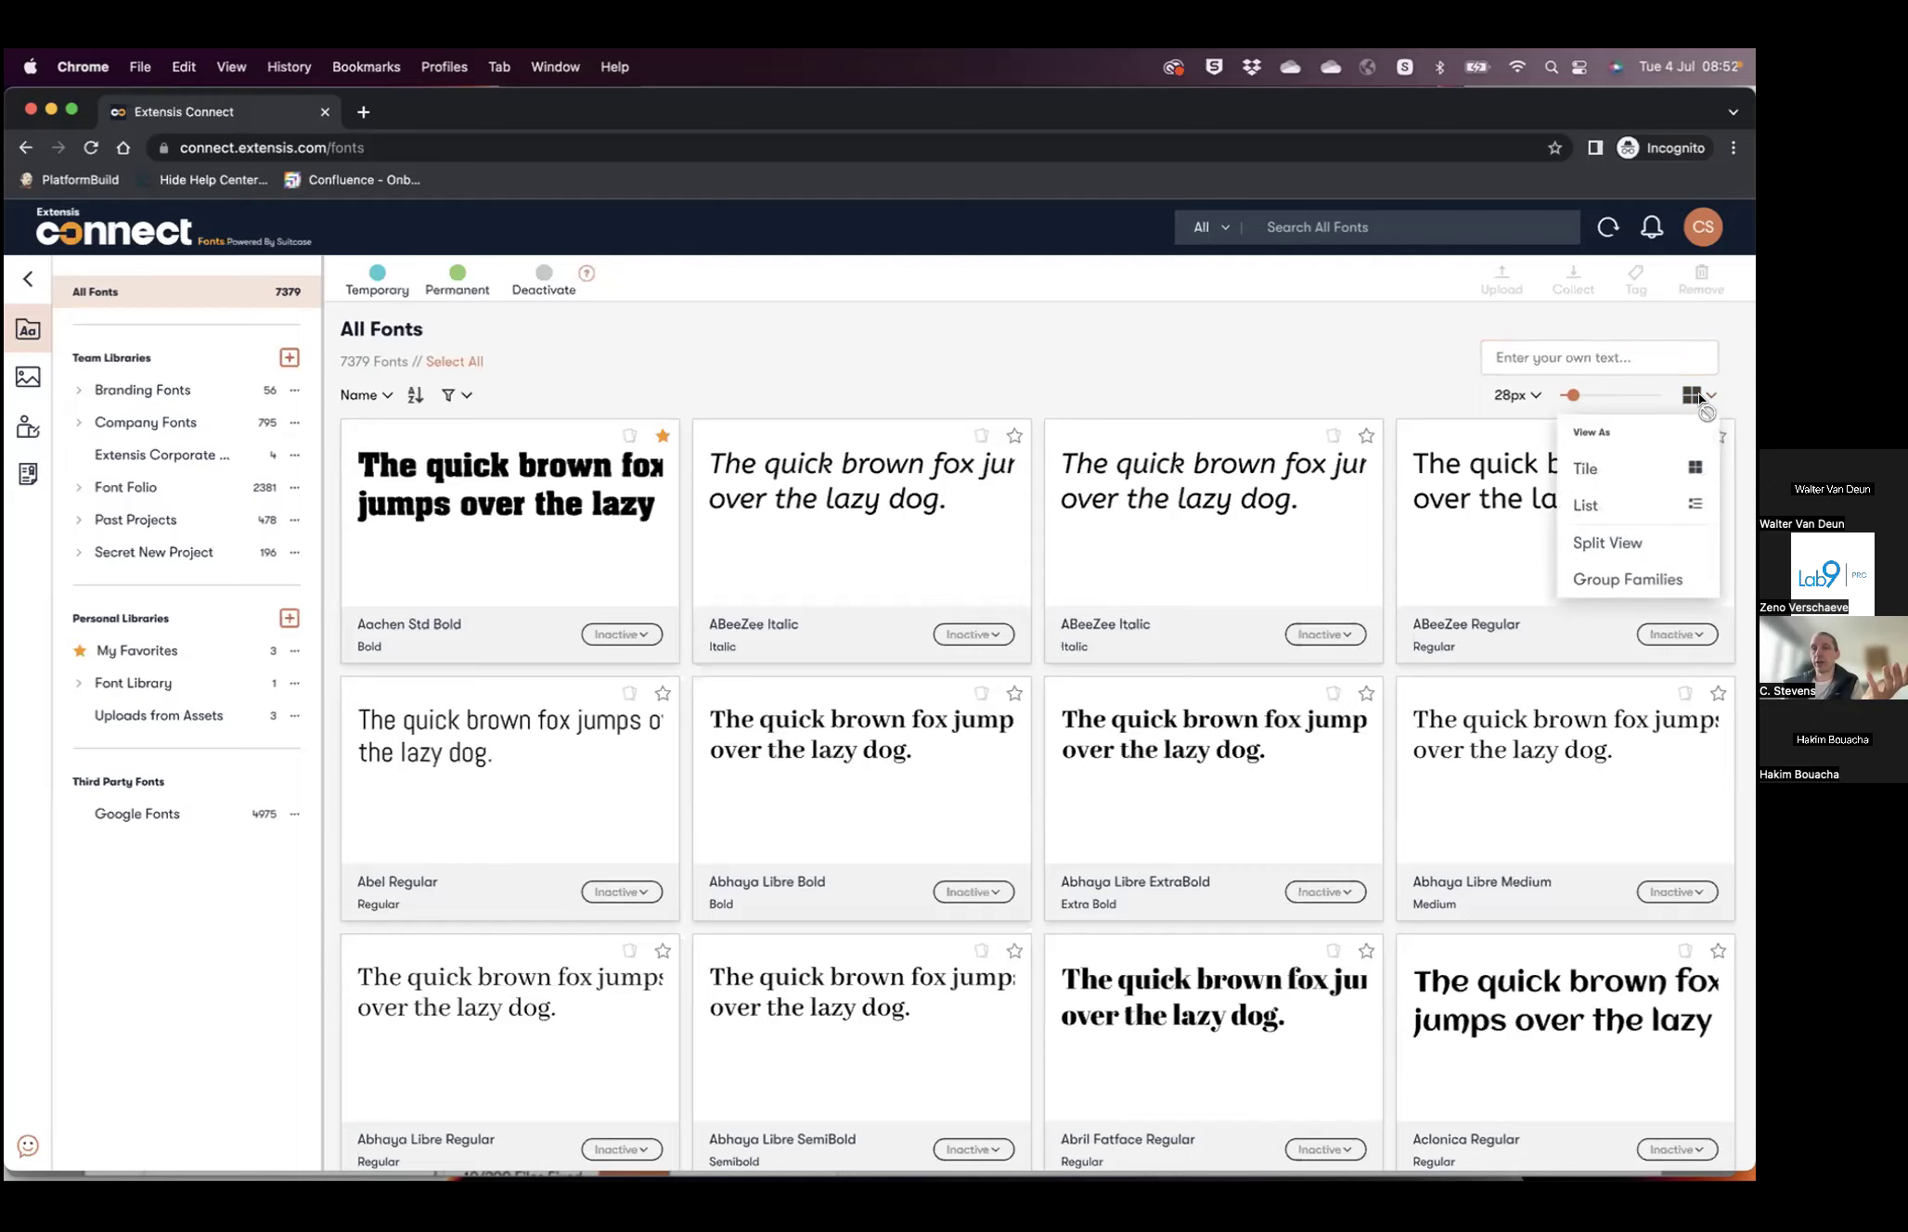
{"action": "left_click", "coordinate": [1632, 580]}
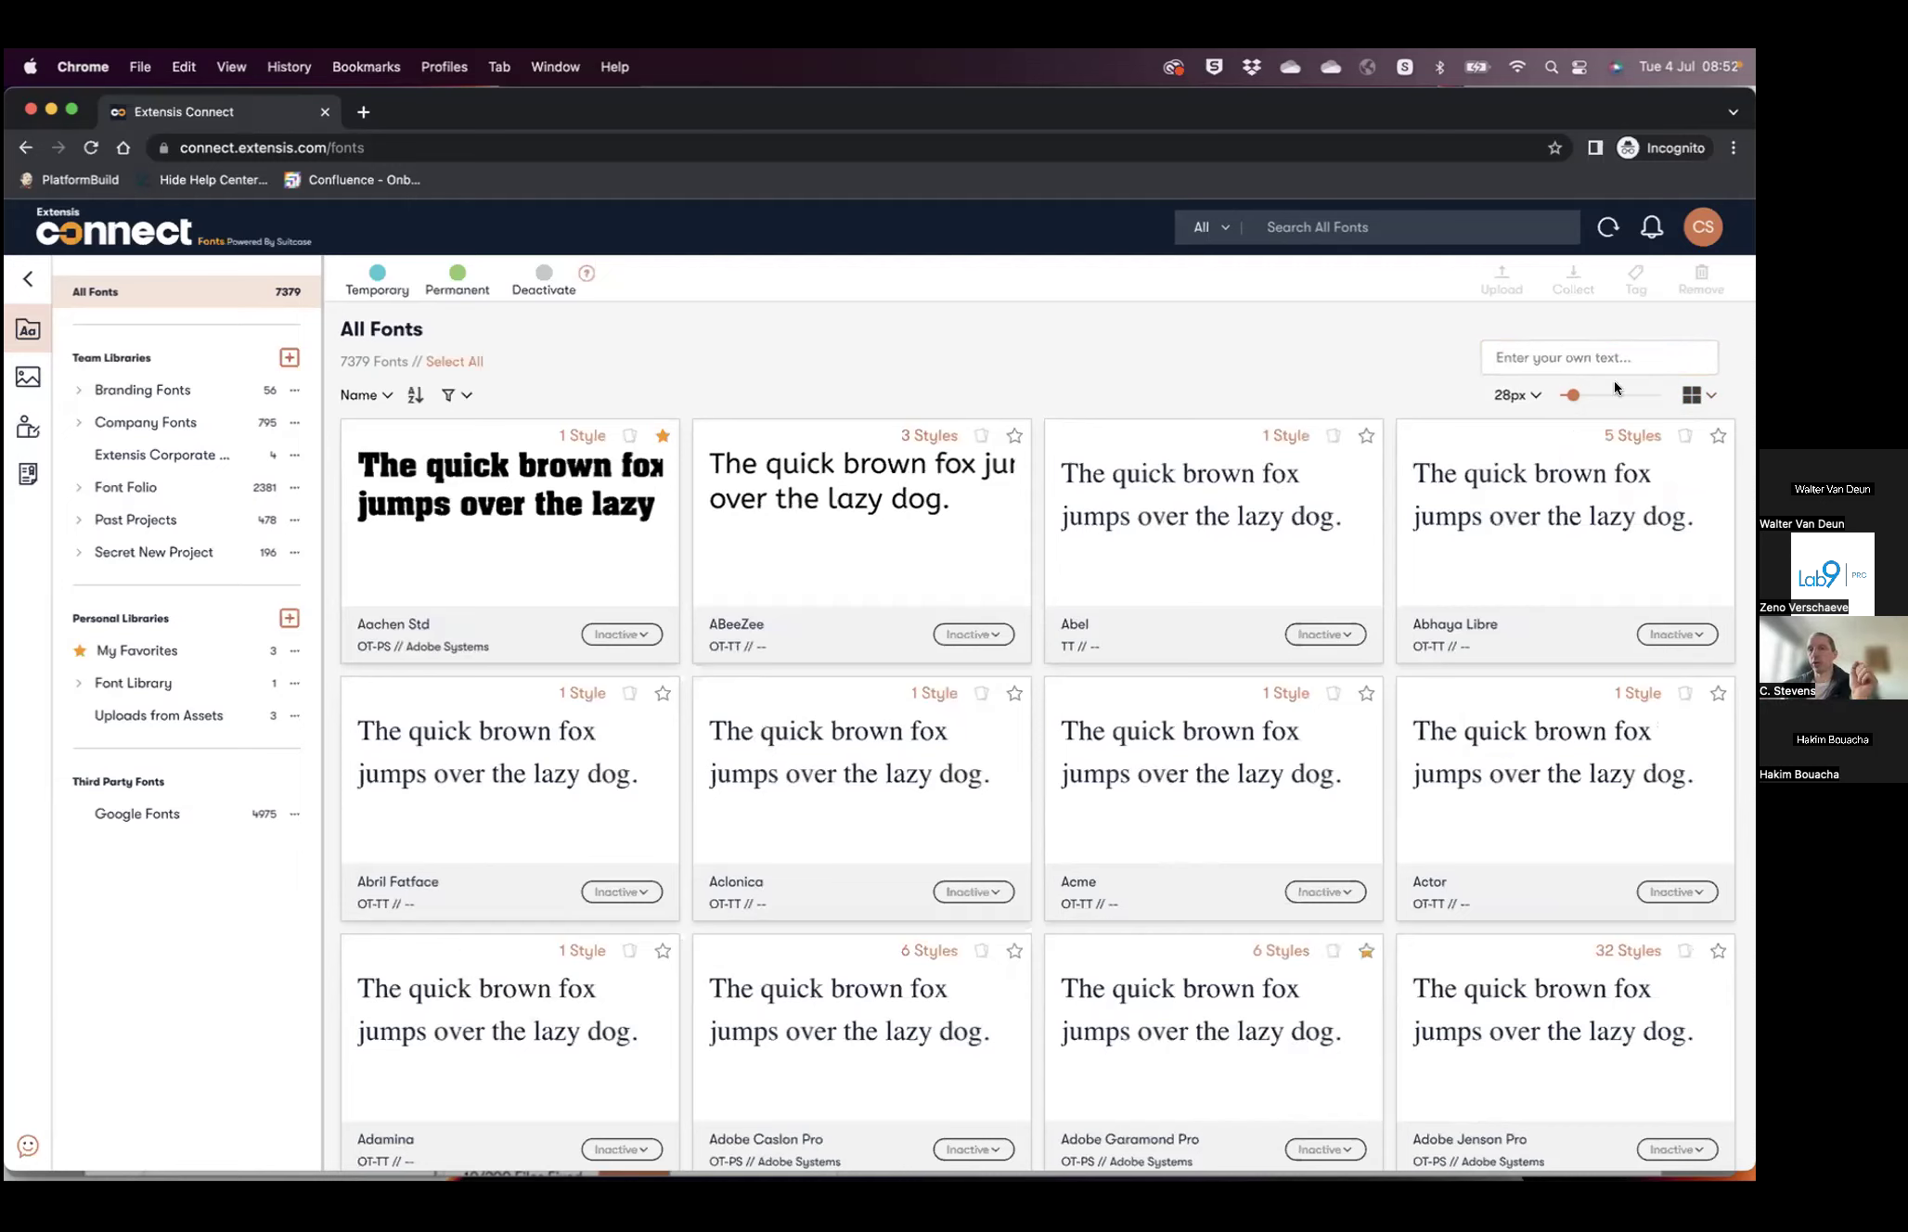
{"action": "left_click", "coordinate": [1696, 395]}
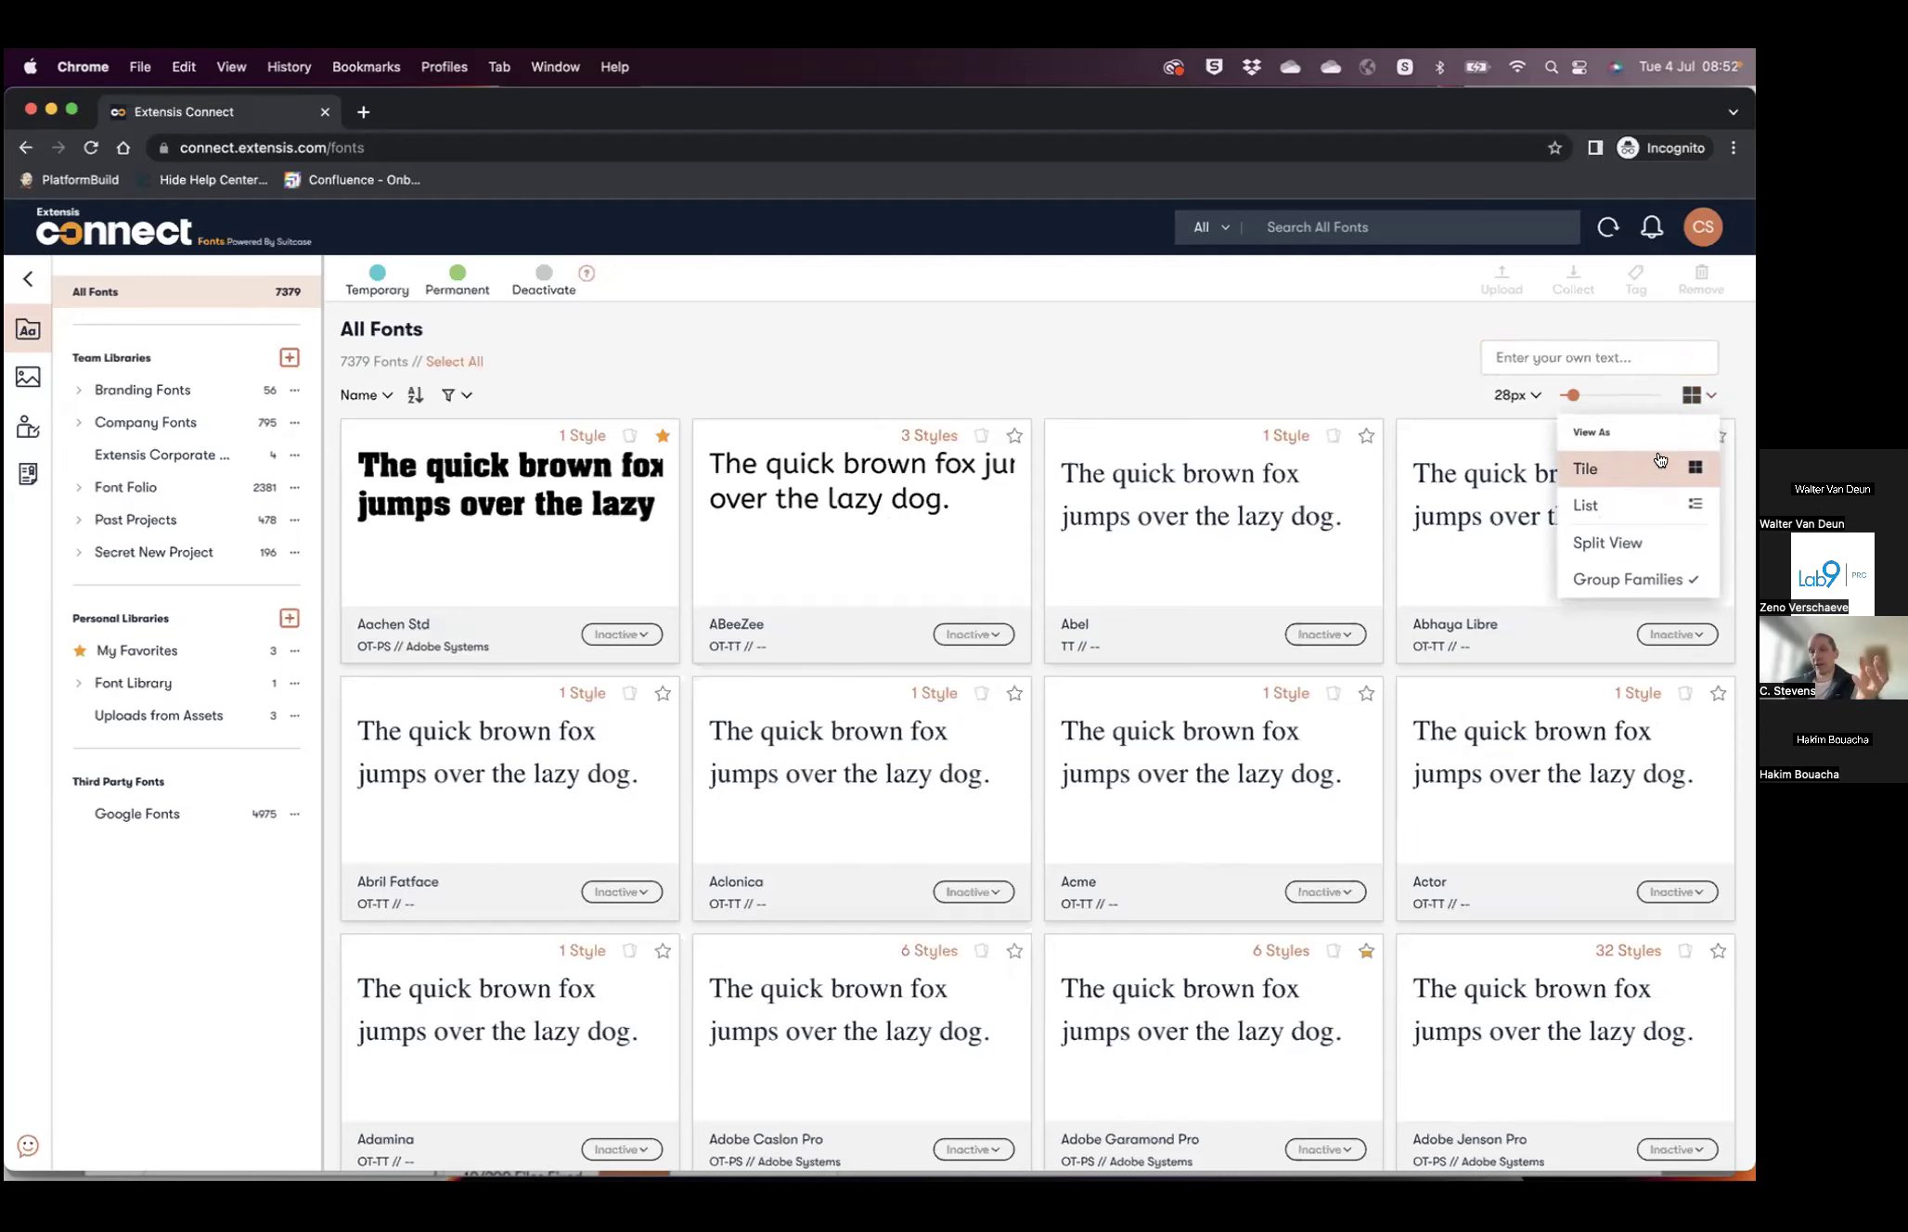
{"action": "left_click", "coordinate": [1622, 513]}
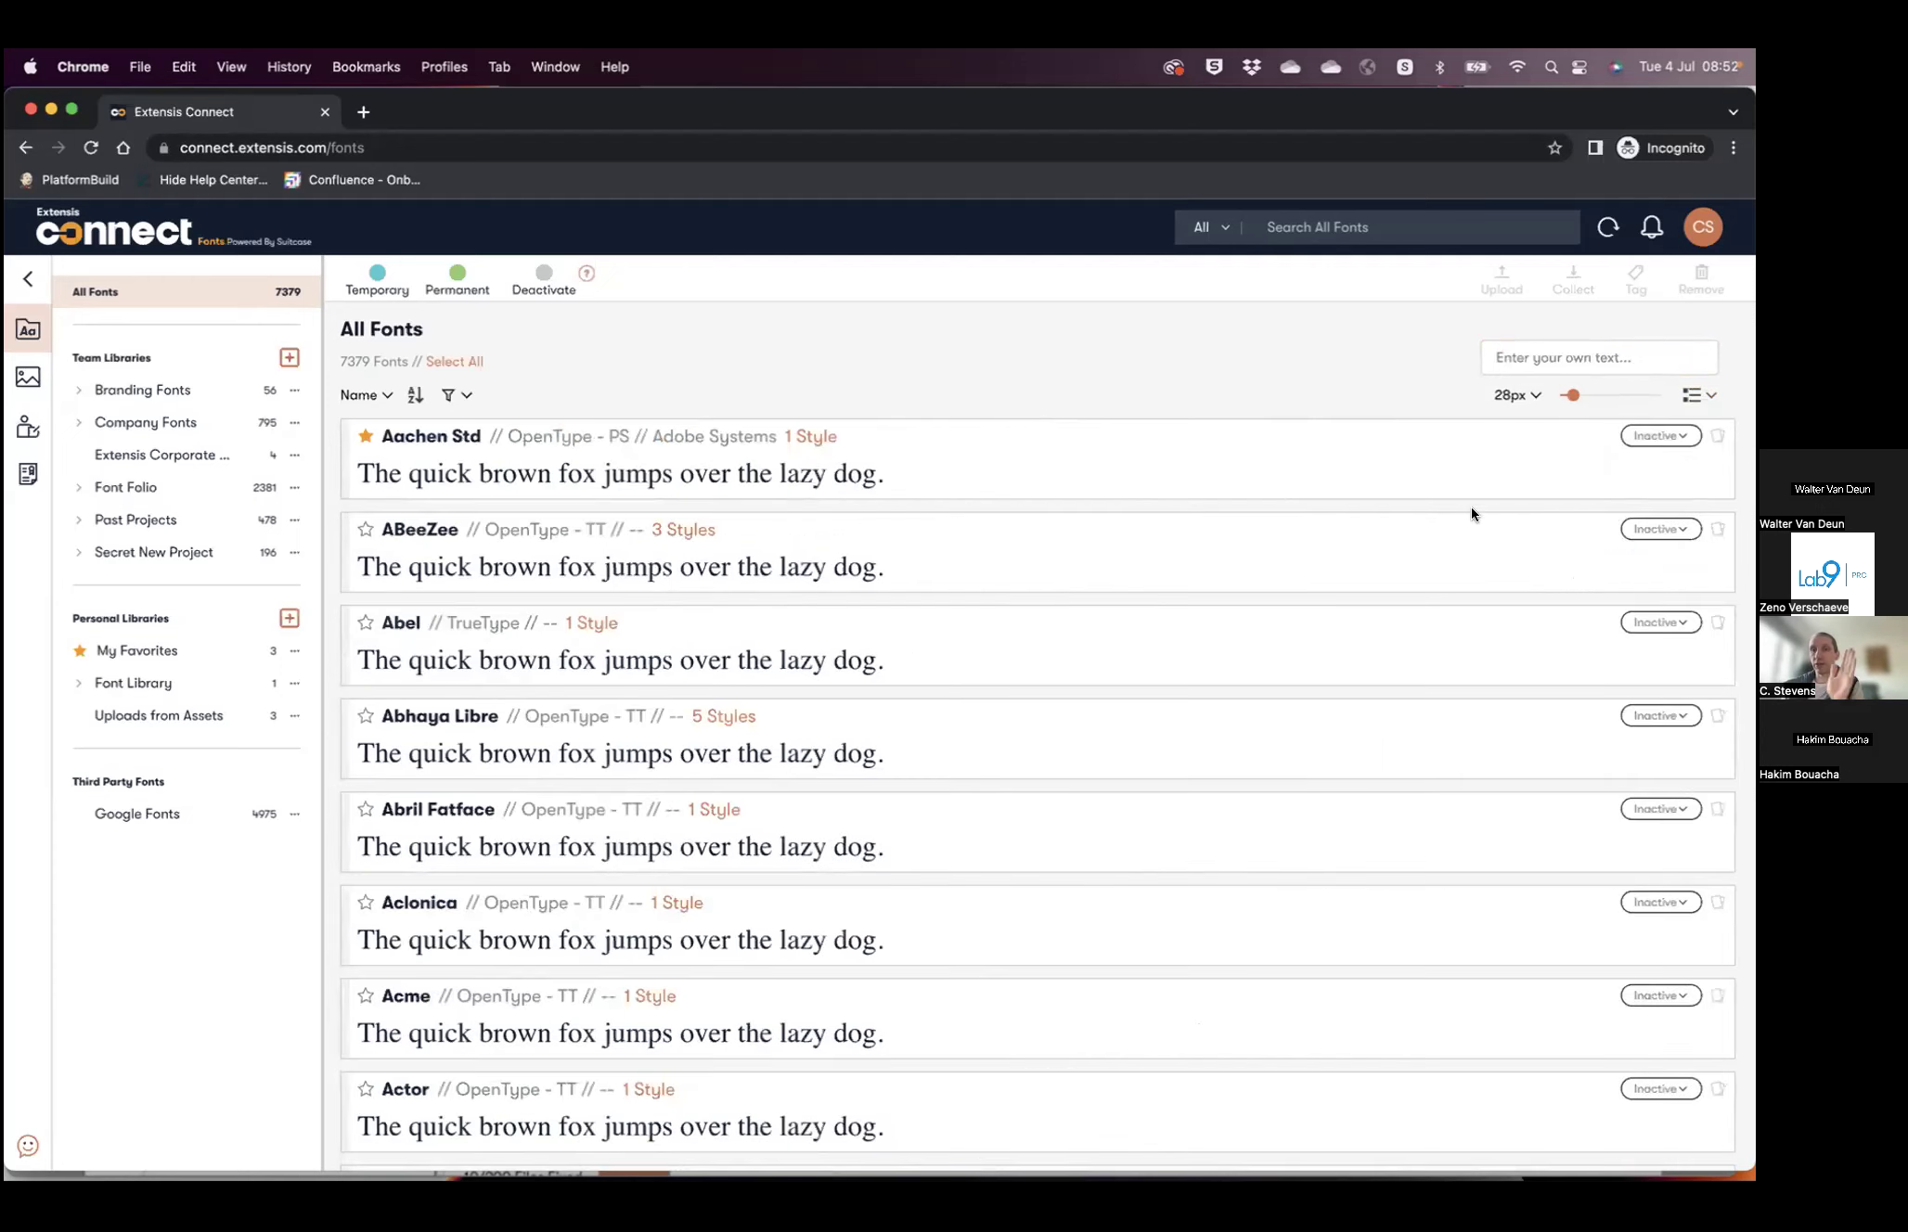
{"action": "left_click", "coordinate": [1696, 395]}
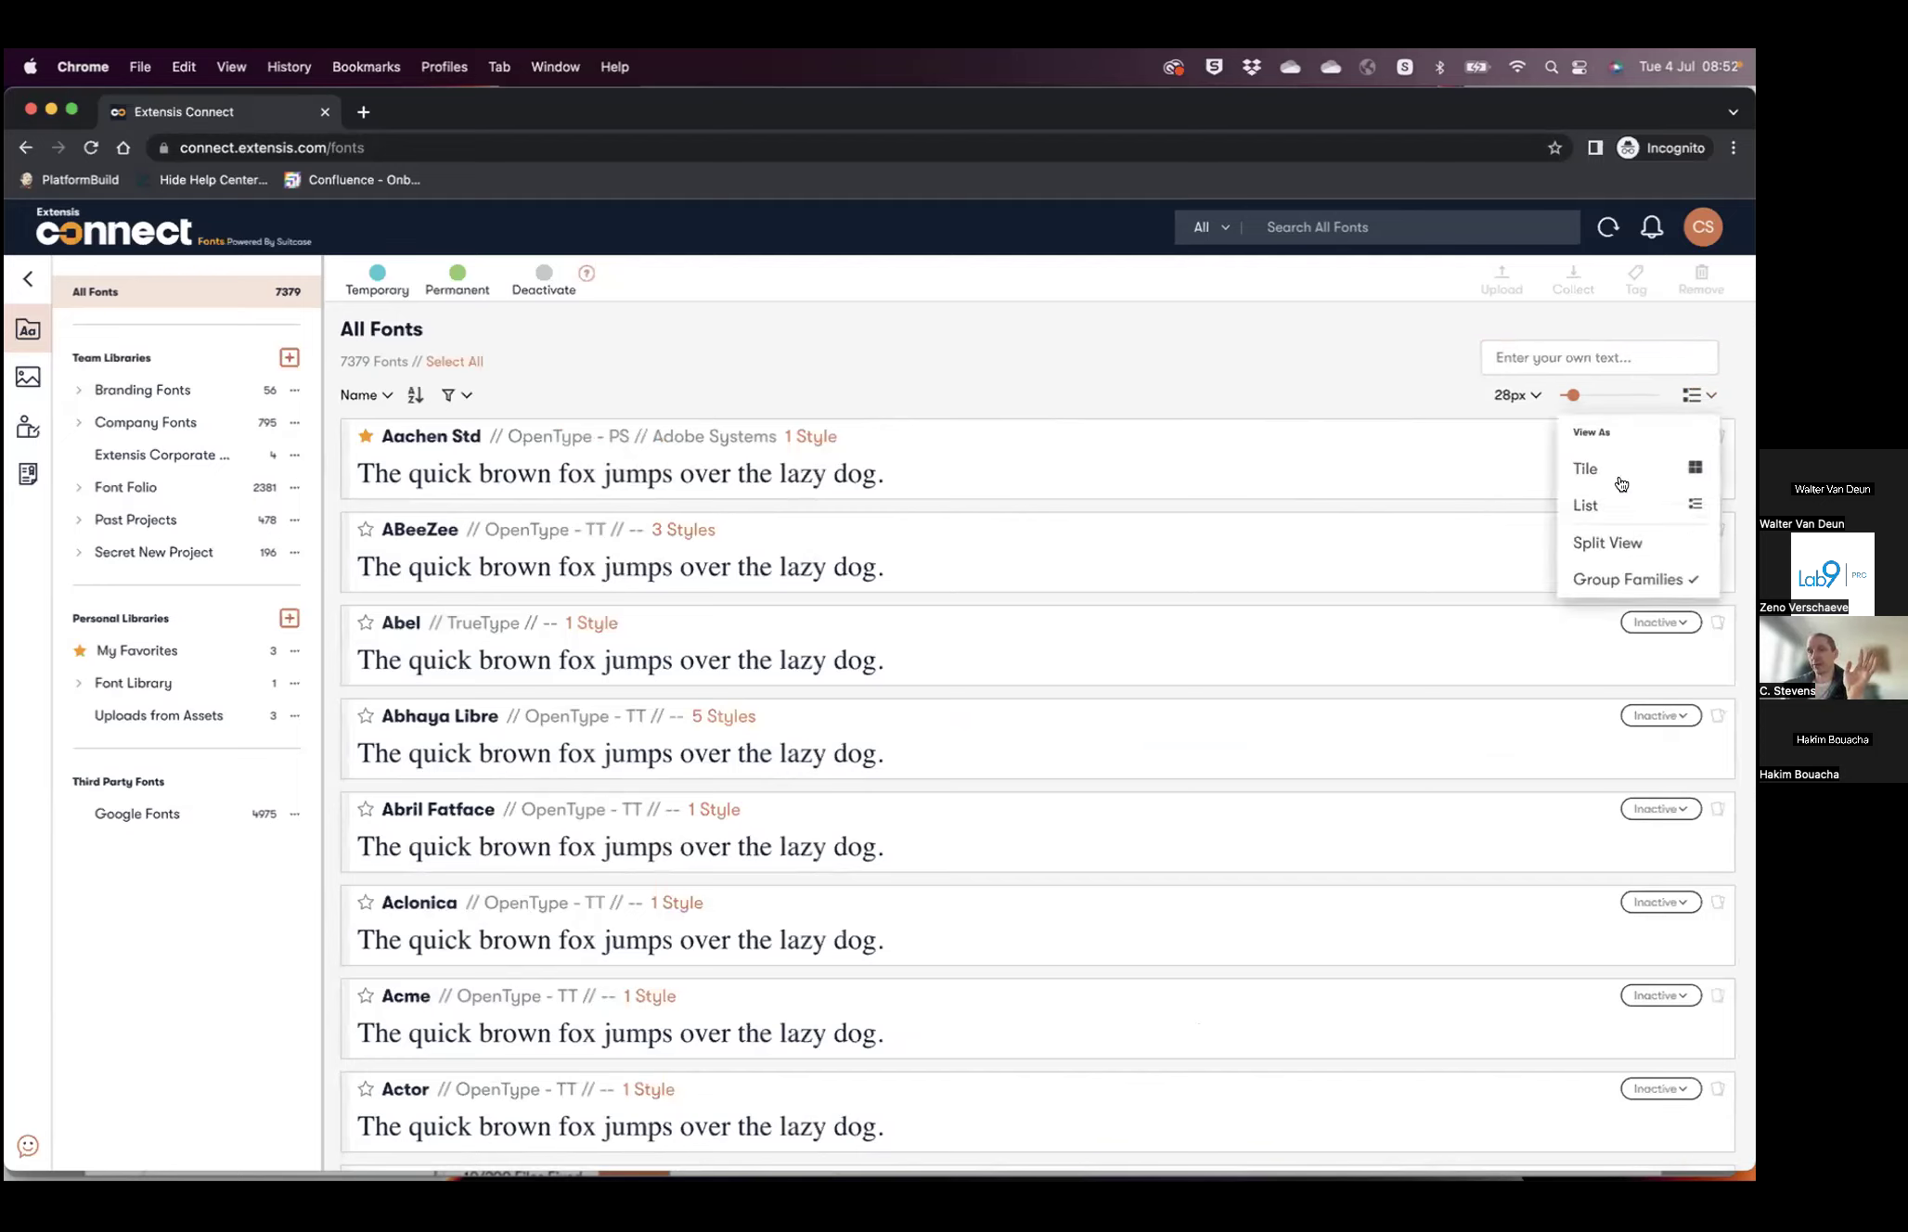
{"action": "left_click", "coordinate": [1633, 544]}
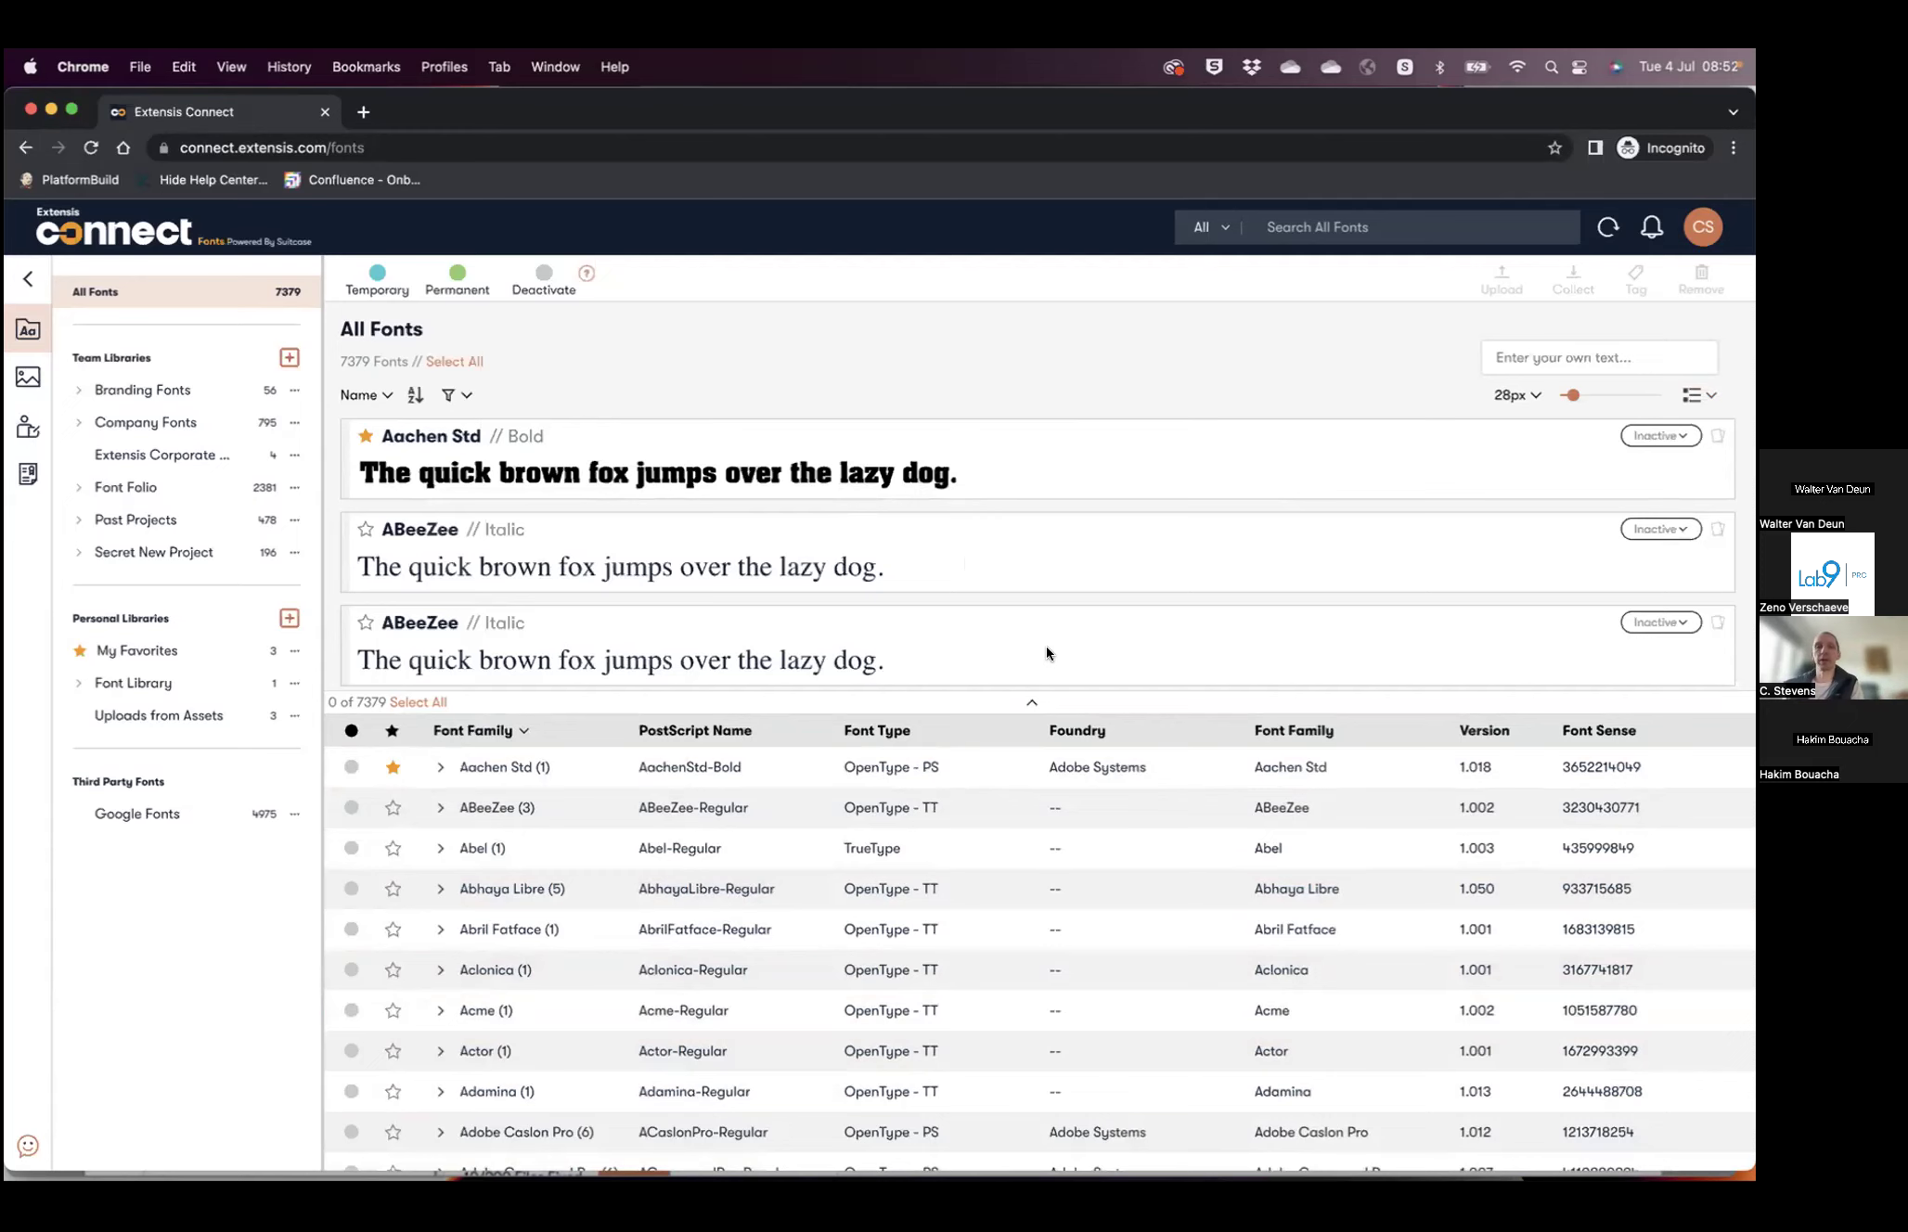
- Preview the Abel, Acme and Alegreya families together and check the styles inside Albertus MT Std
{"action": "left_click", "coordinate": [797, 853]}
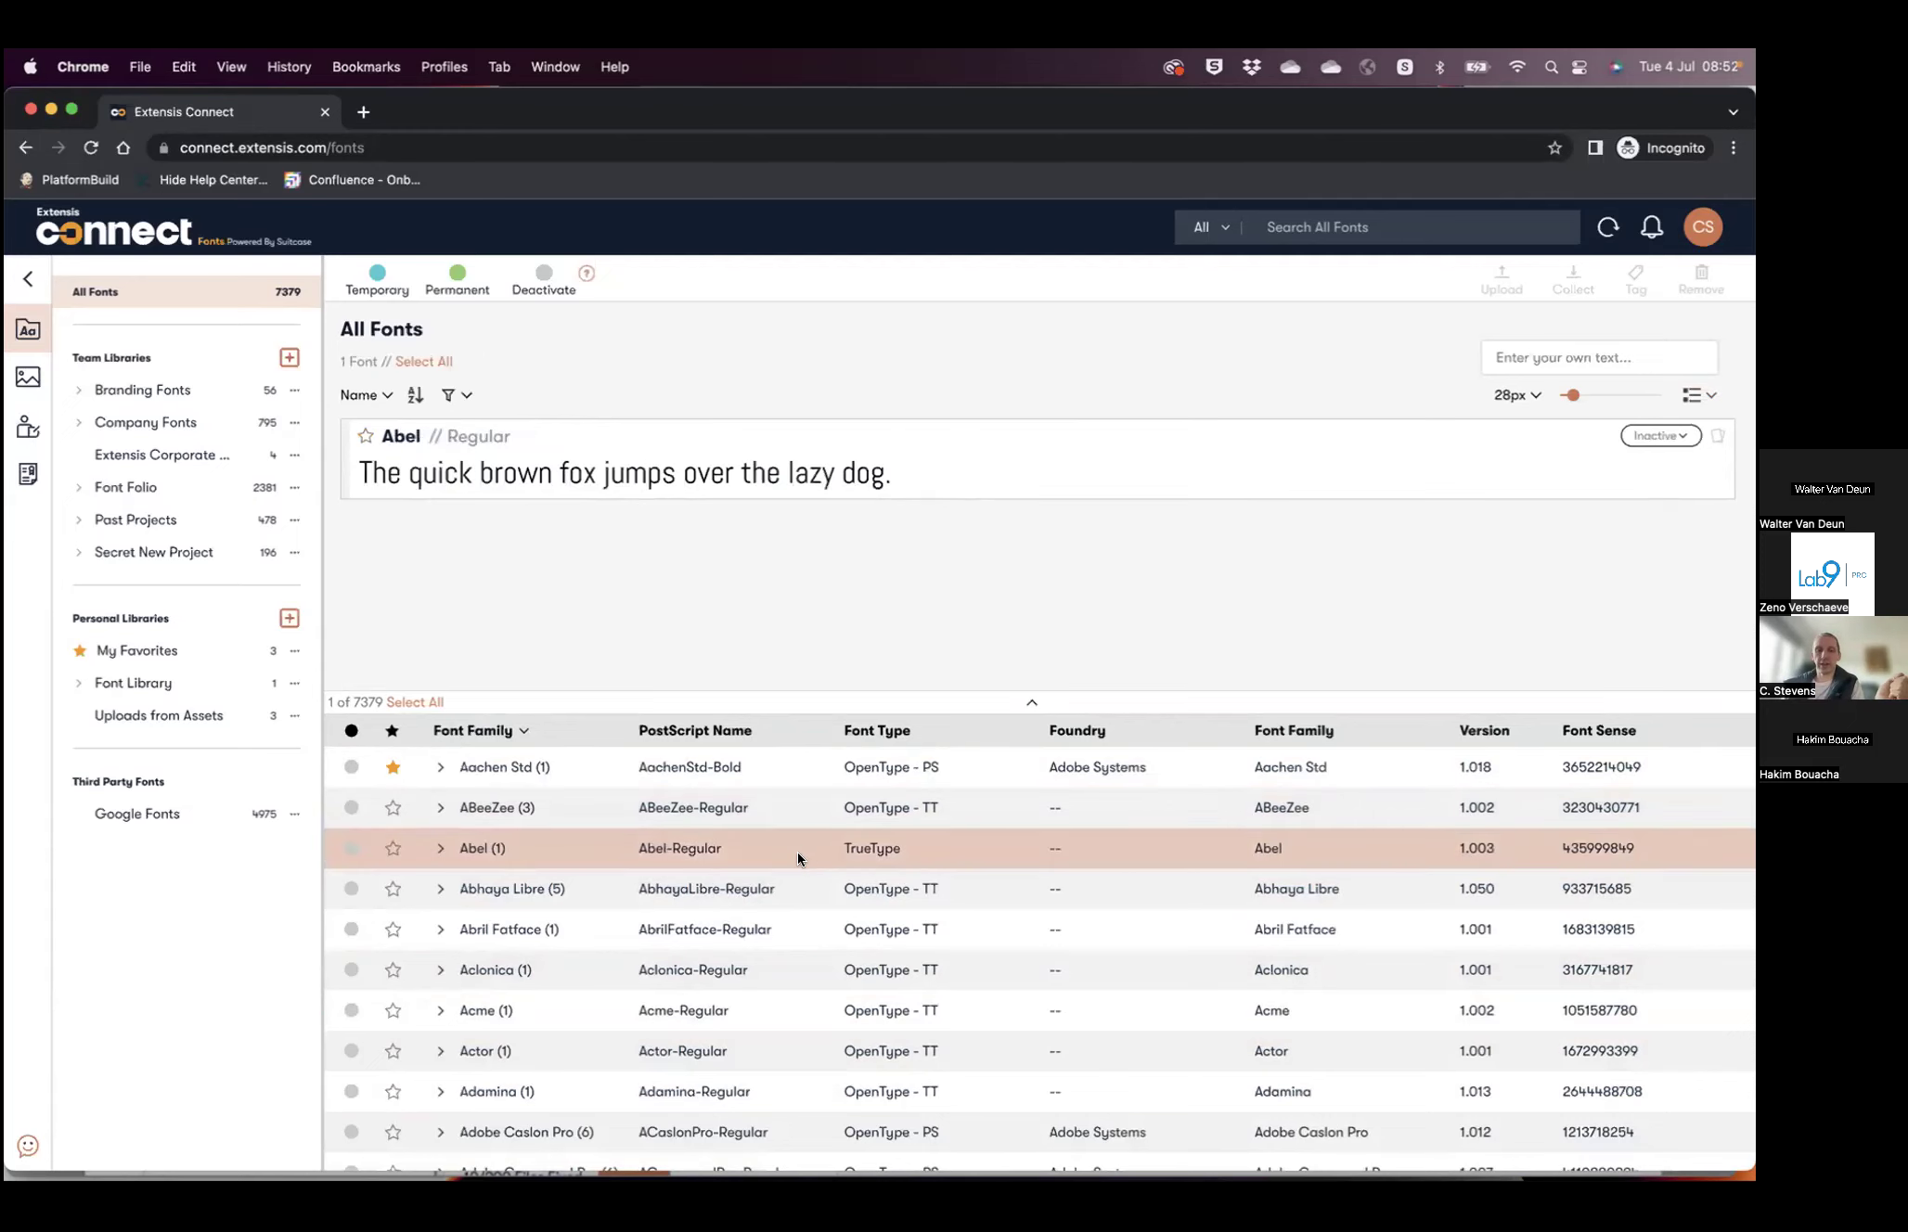
{"action": "left_click", "coordinate": [886, 1006]}
{"action": "scroll", "coordinate": [928, 1002], "scroll_direction": "down", "scroll_amount": 5}
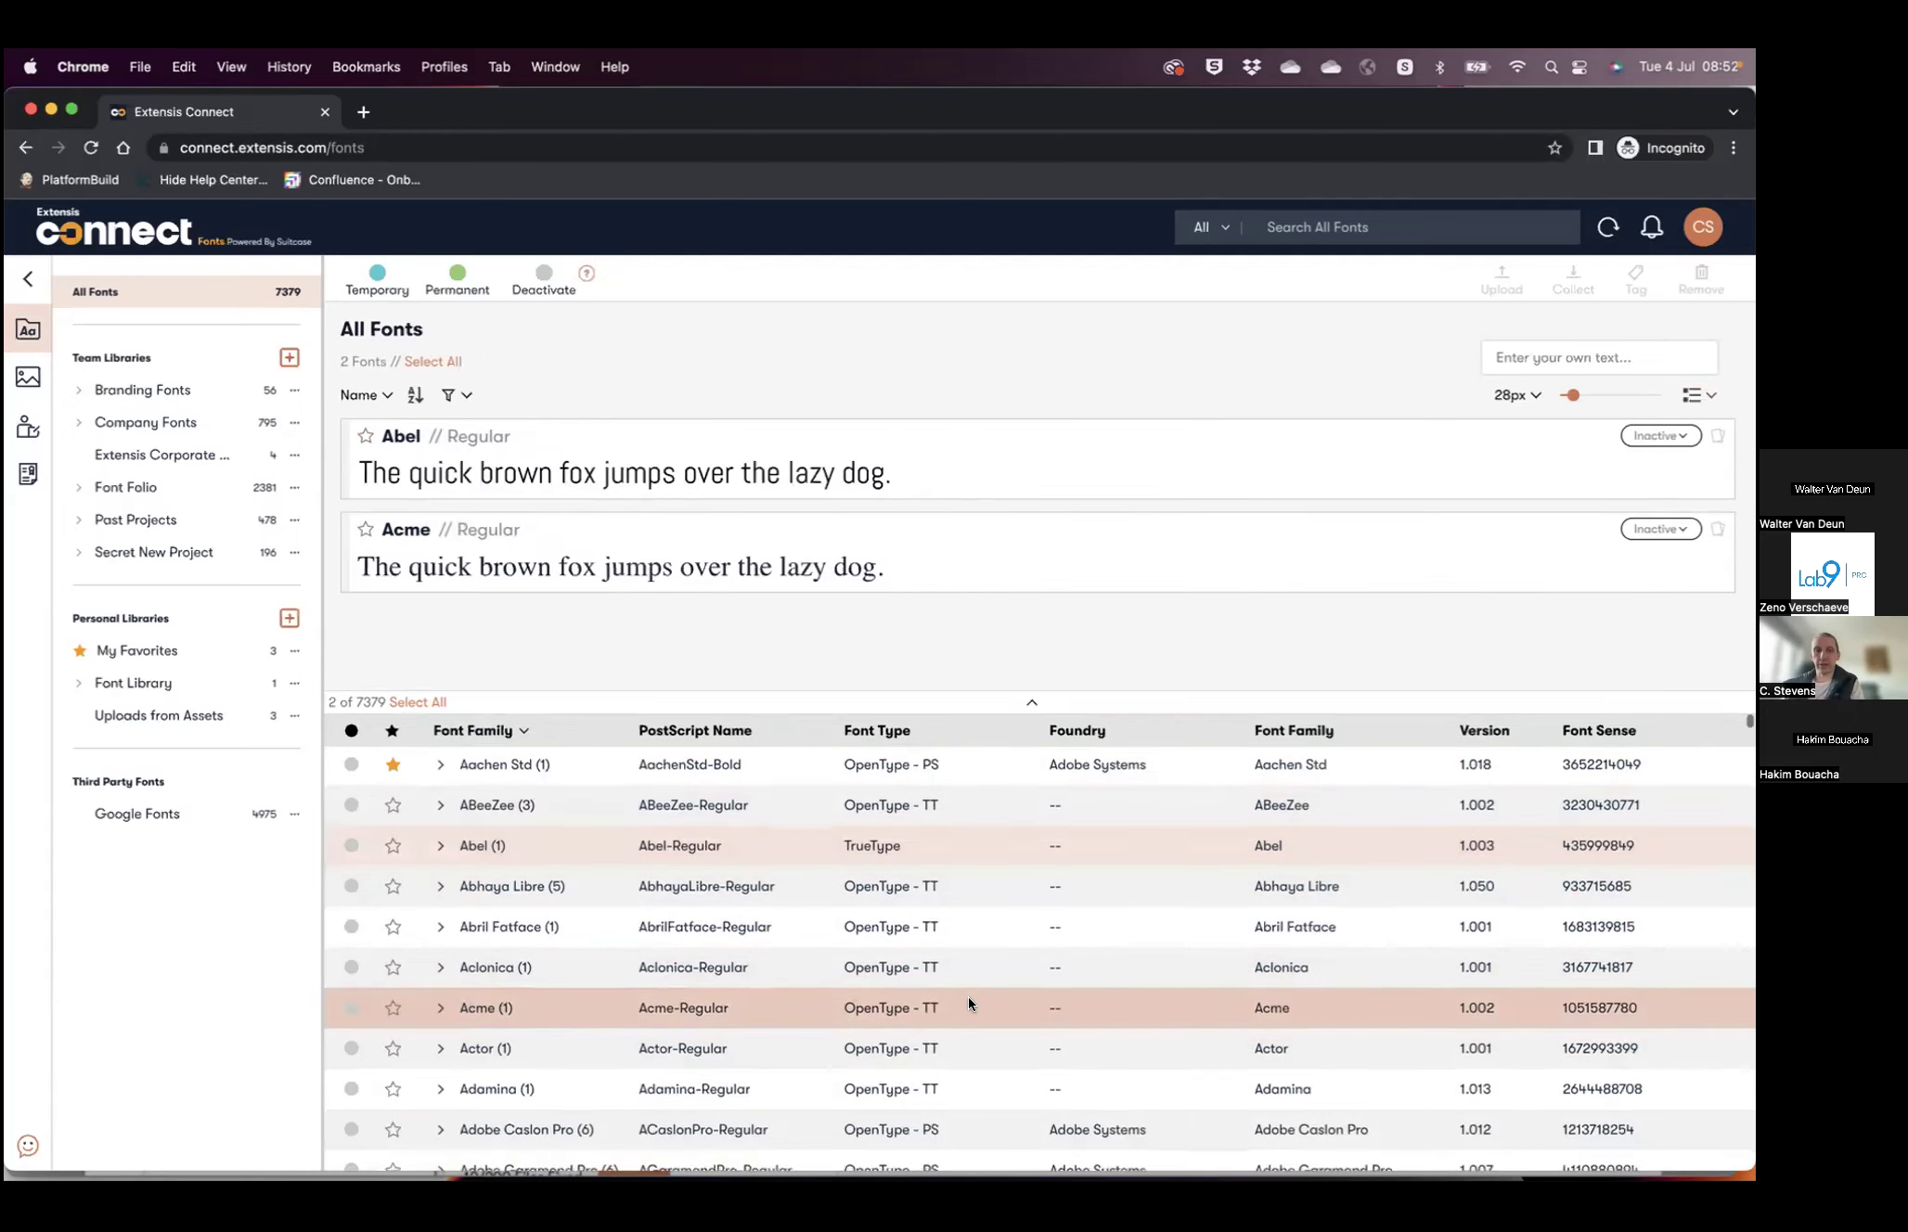
{"action": "left_click", "coordinate": [850, 1039]}
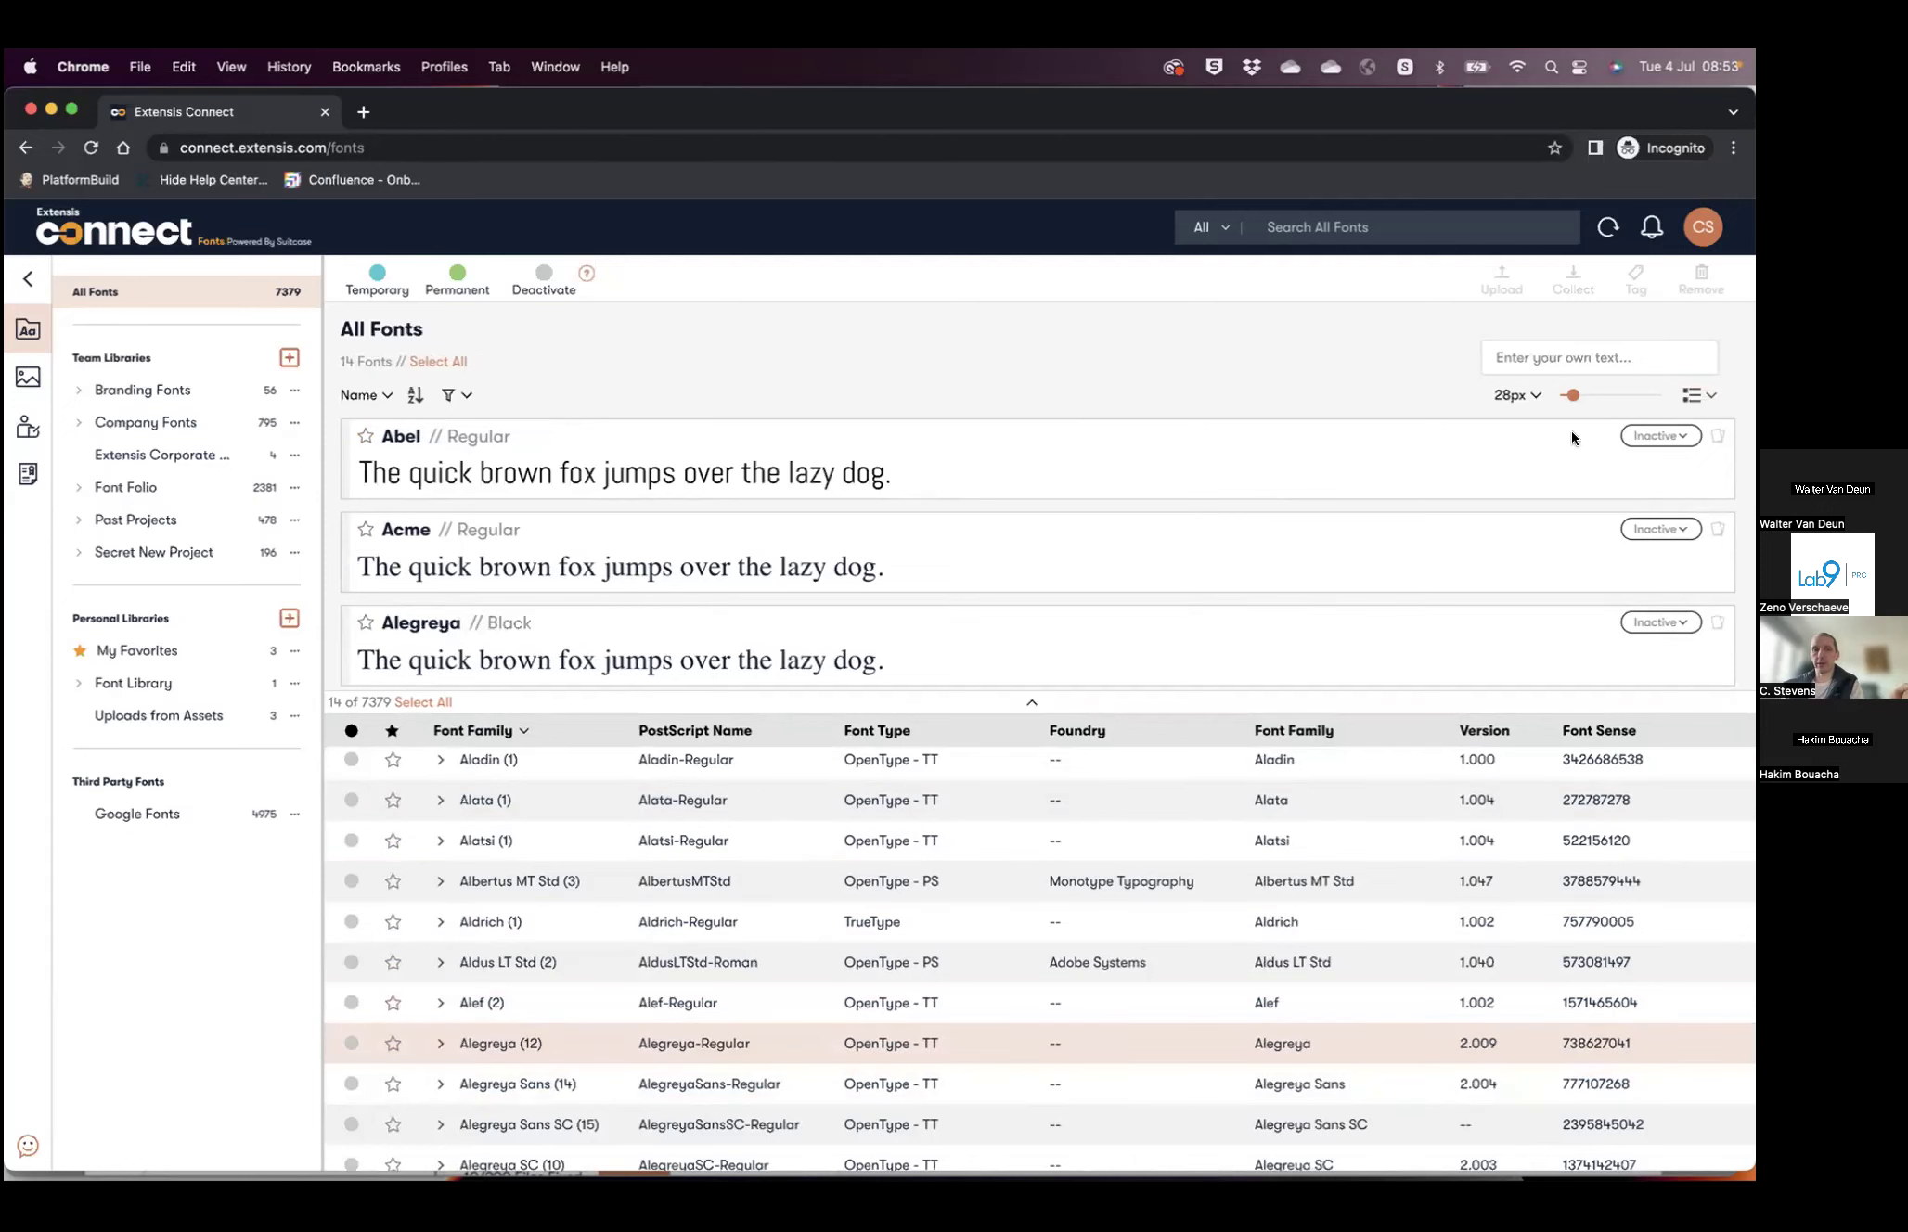
{"action": "left_click", "coordinate": [440, 881]}
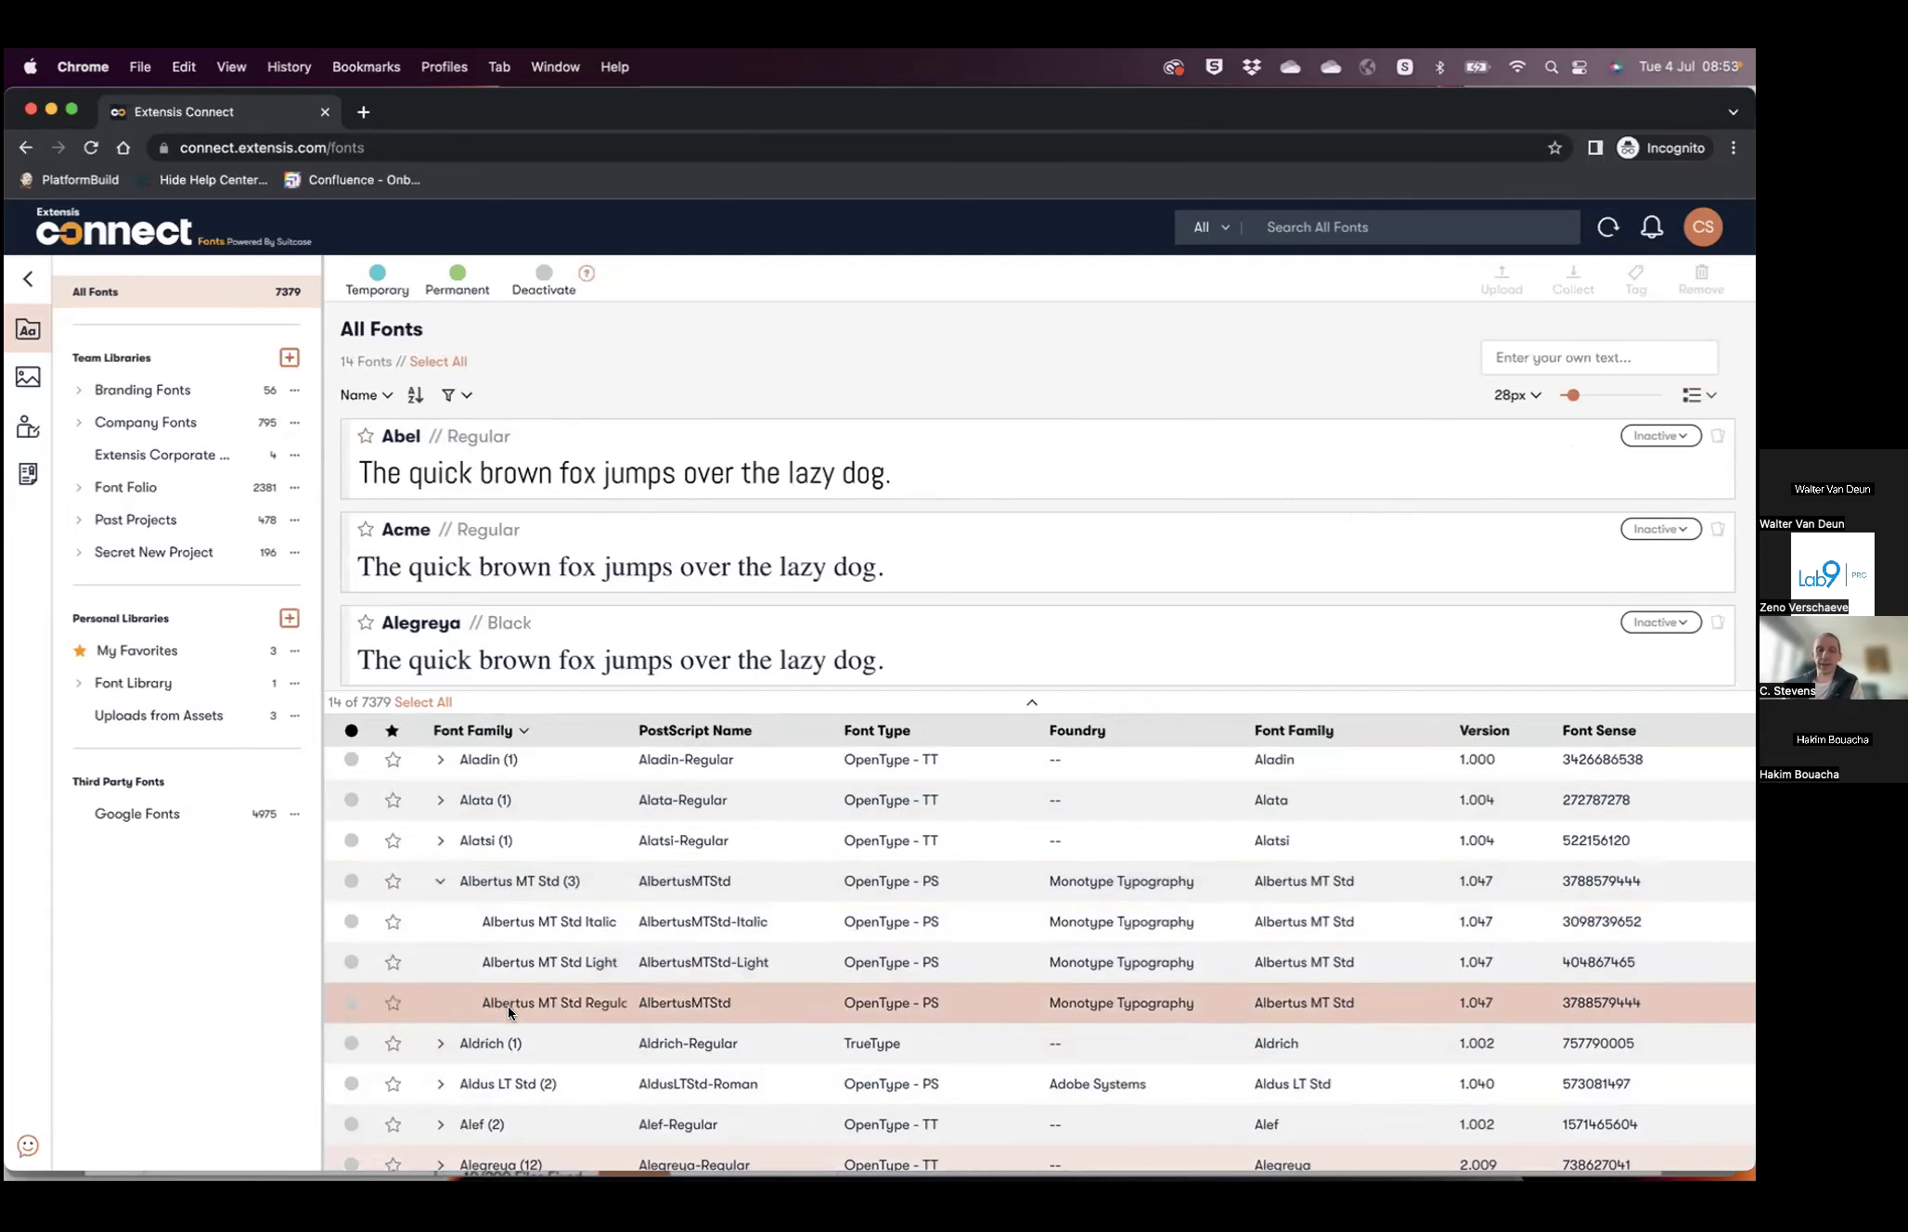
{"action": "left_click", "coordinate": [438, 882]}
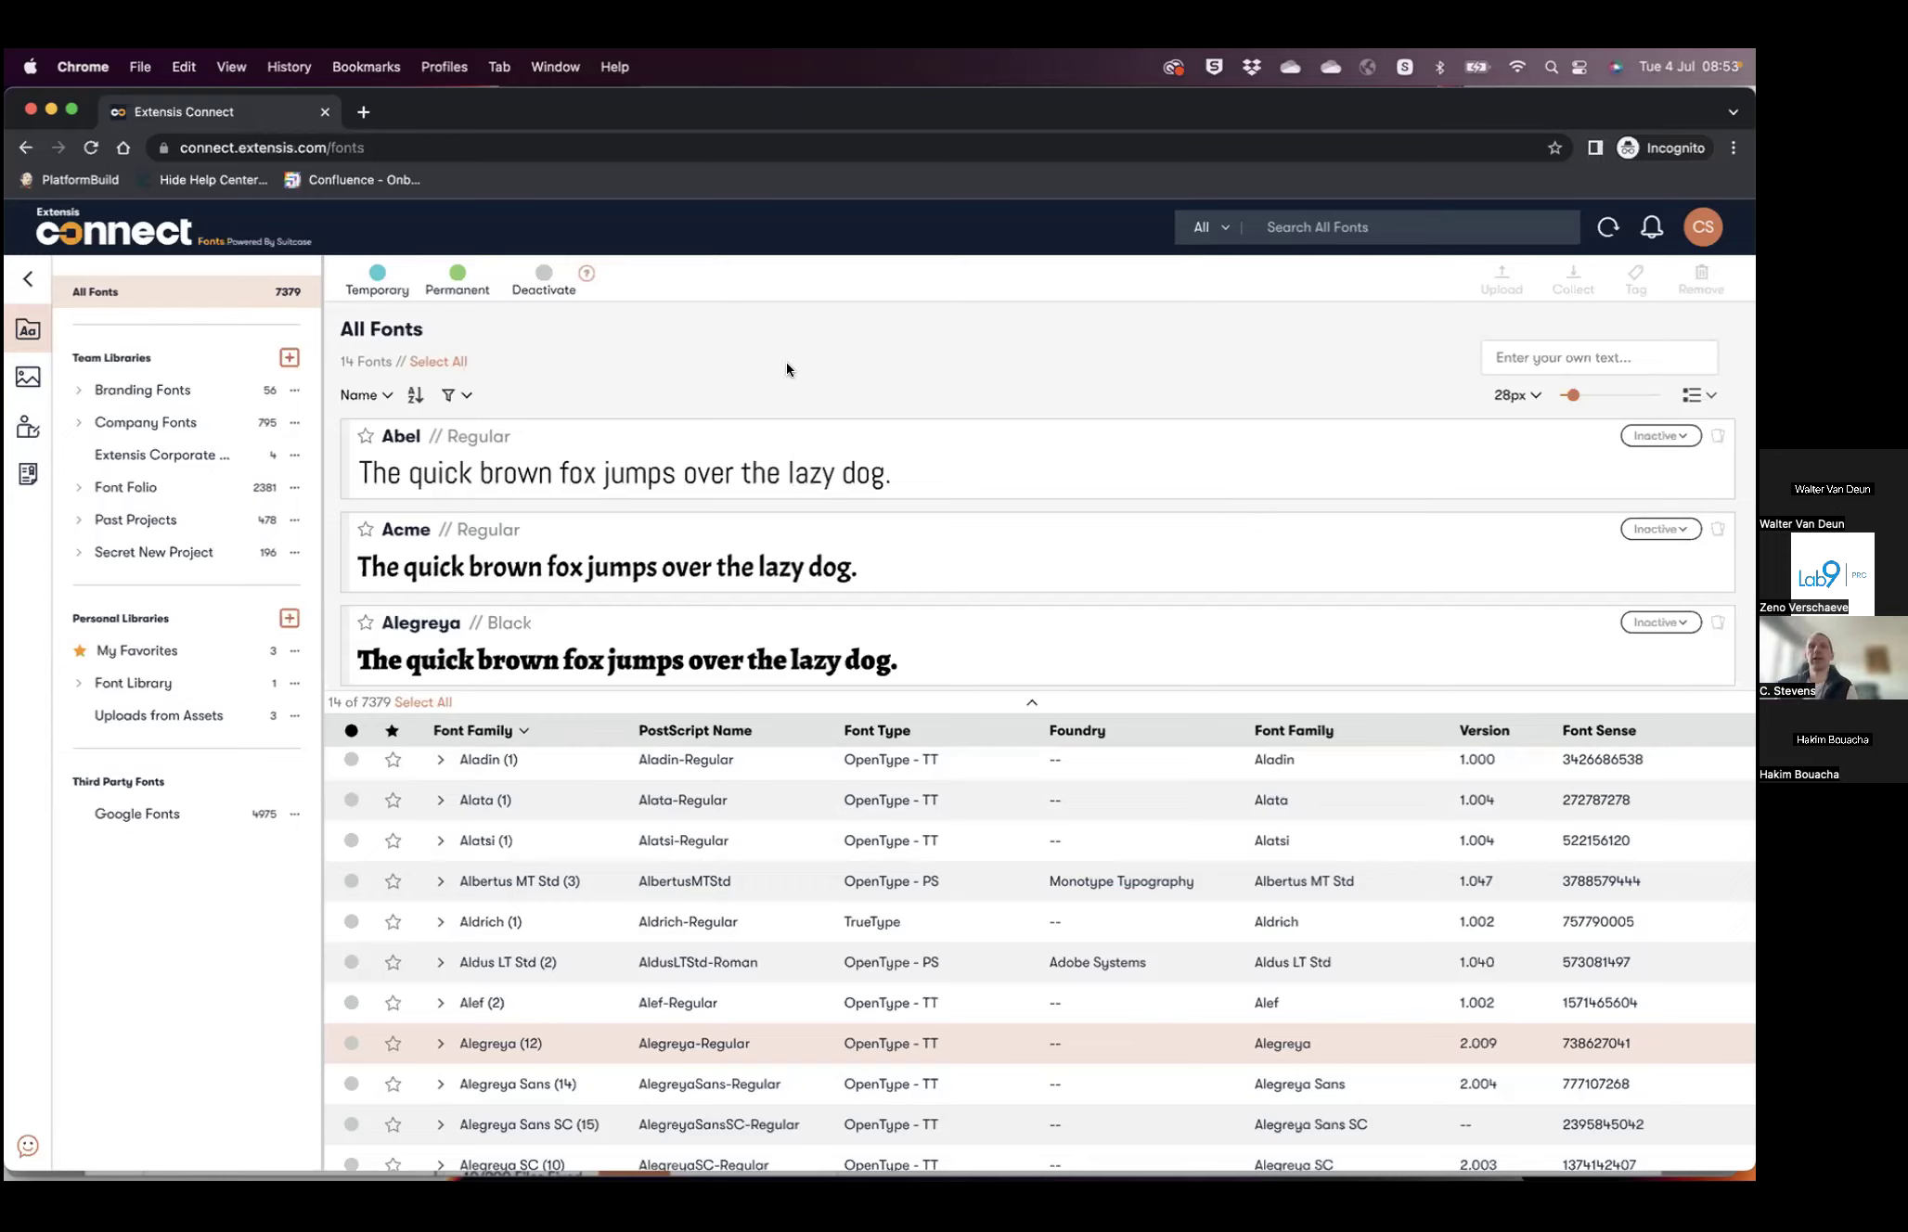
- Open the Assets section and show the local Design Vault folder among the files stored on the computer
{"action": "left_click", "coordinate": [25, 379]}
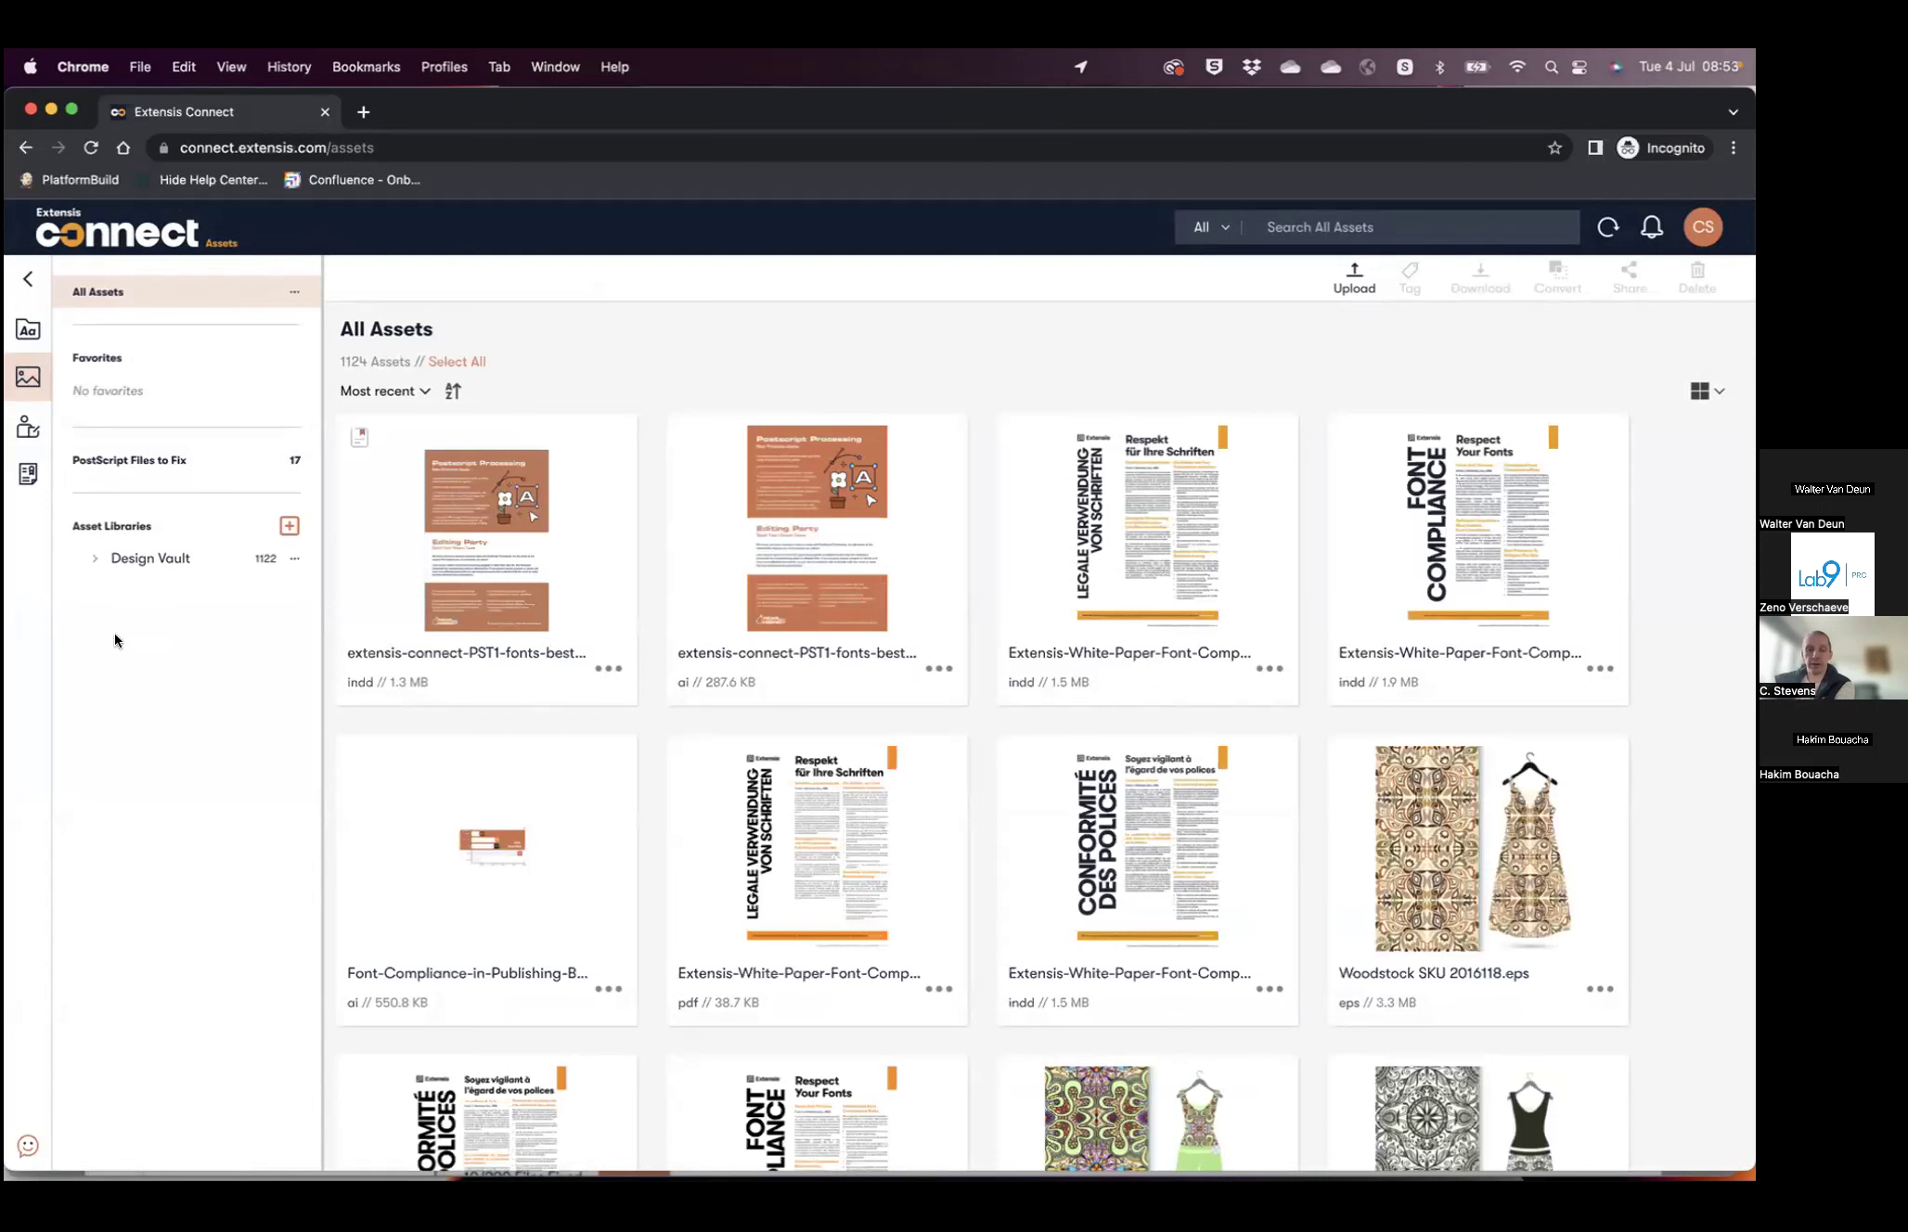
{"action": "mouse_move", "coordinate": [1345, 1175]}
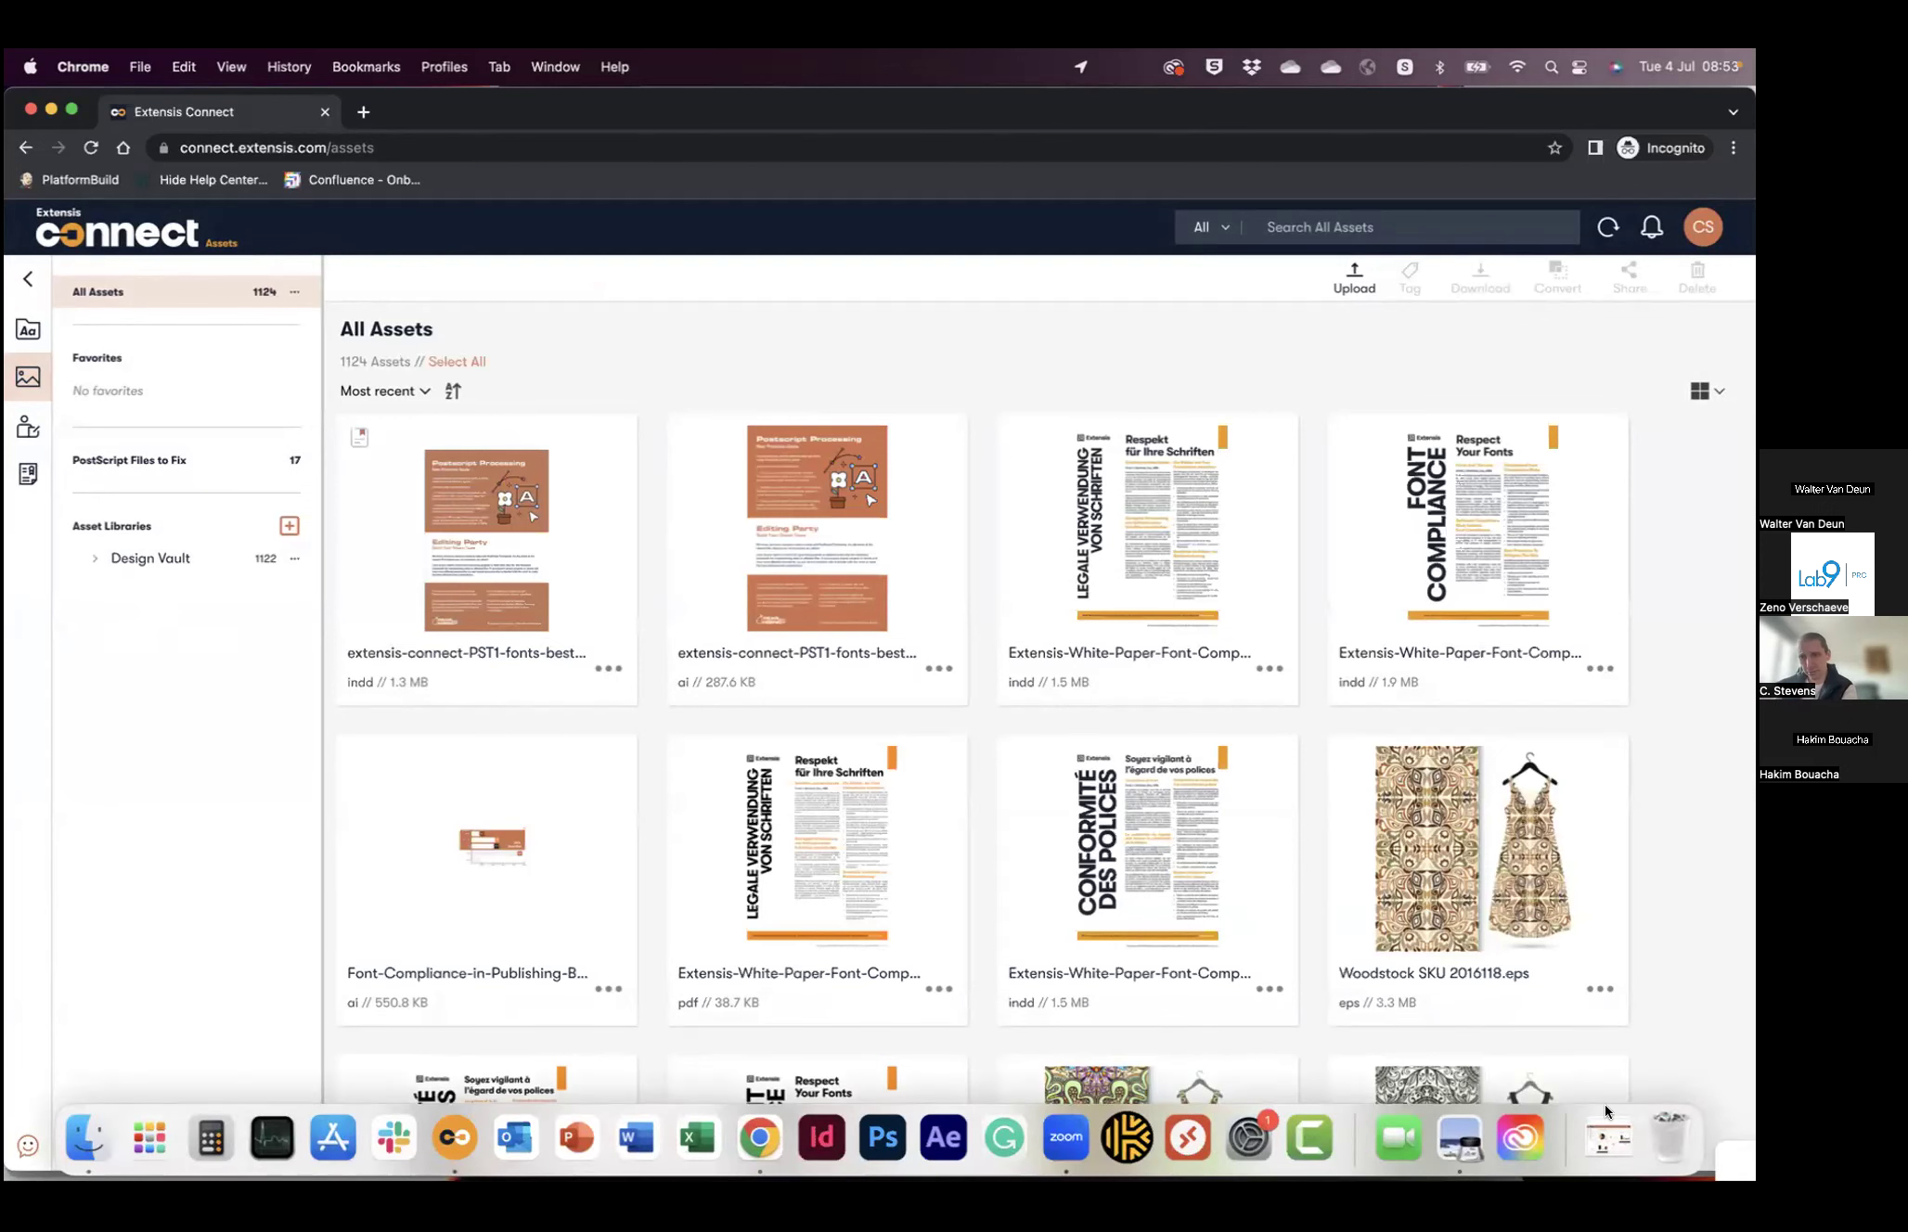
{"action": "left_click", "coordinate": [1602, 1141]}
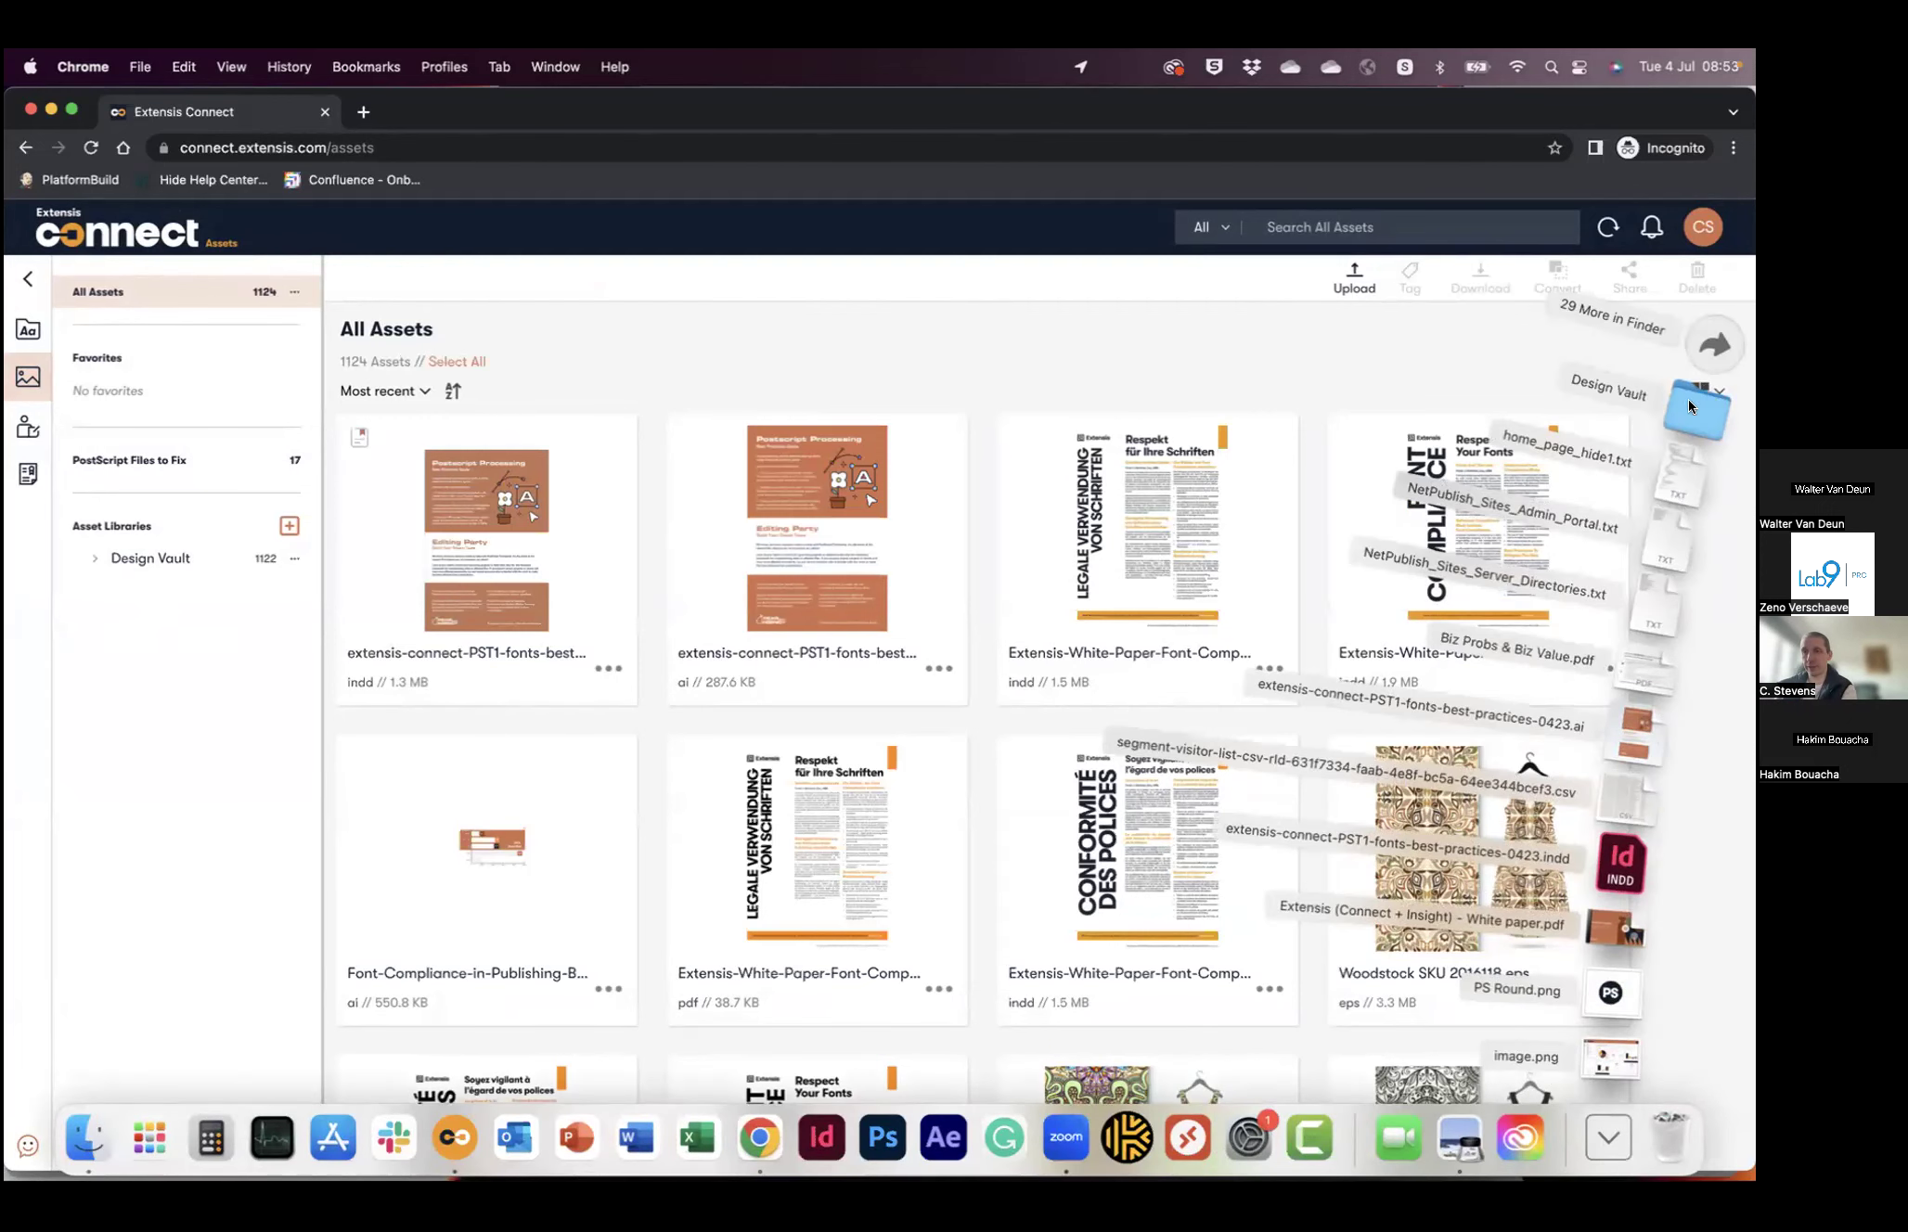
{"action": "left_click_drag", "start_coordinate": [1705, 411], "coordinate": [1601, 1141]}
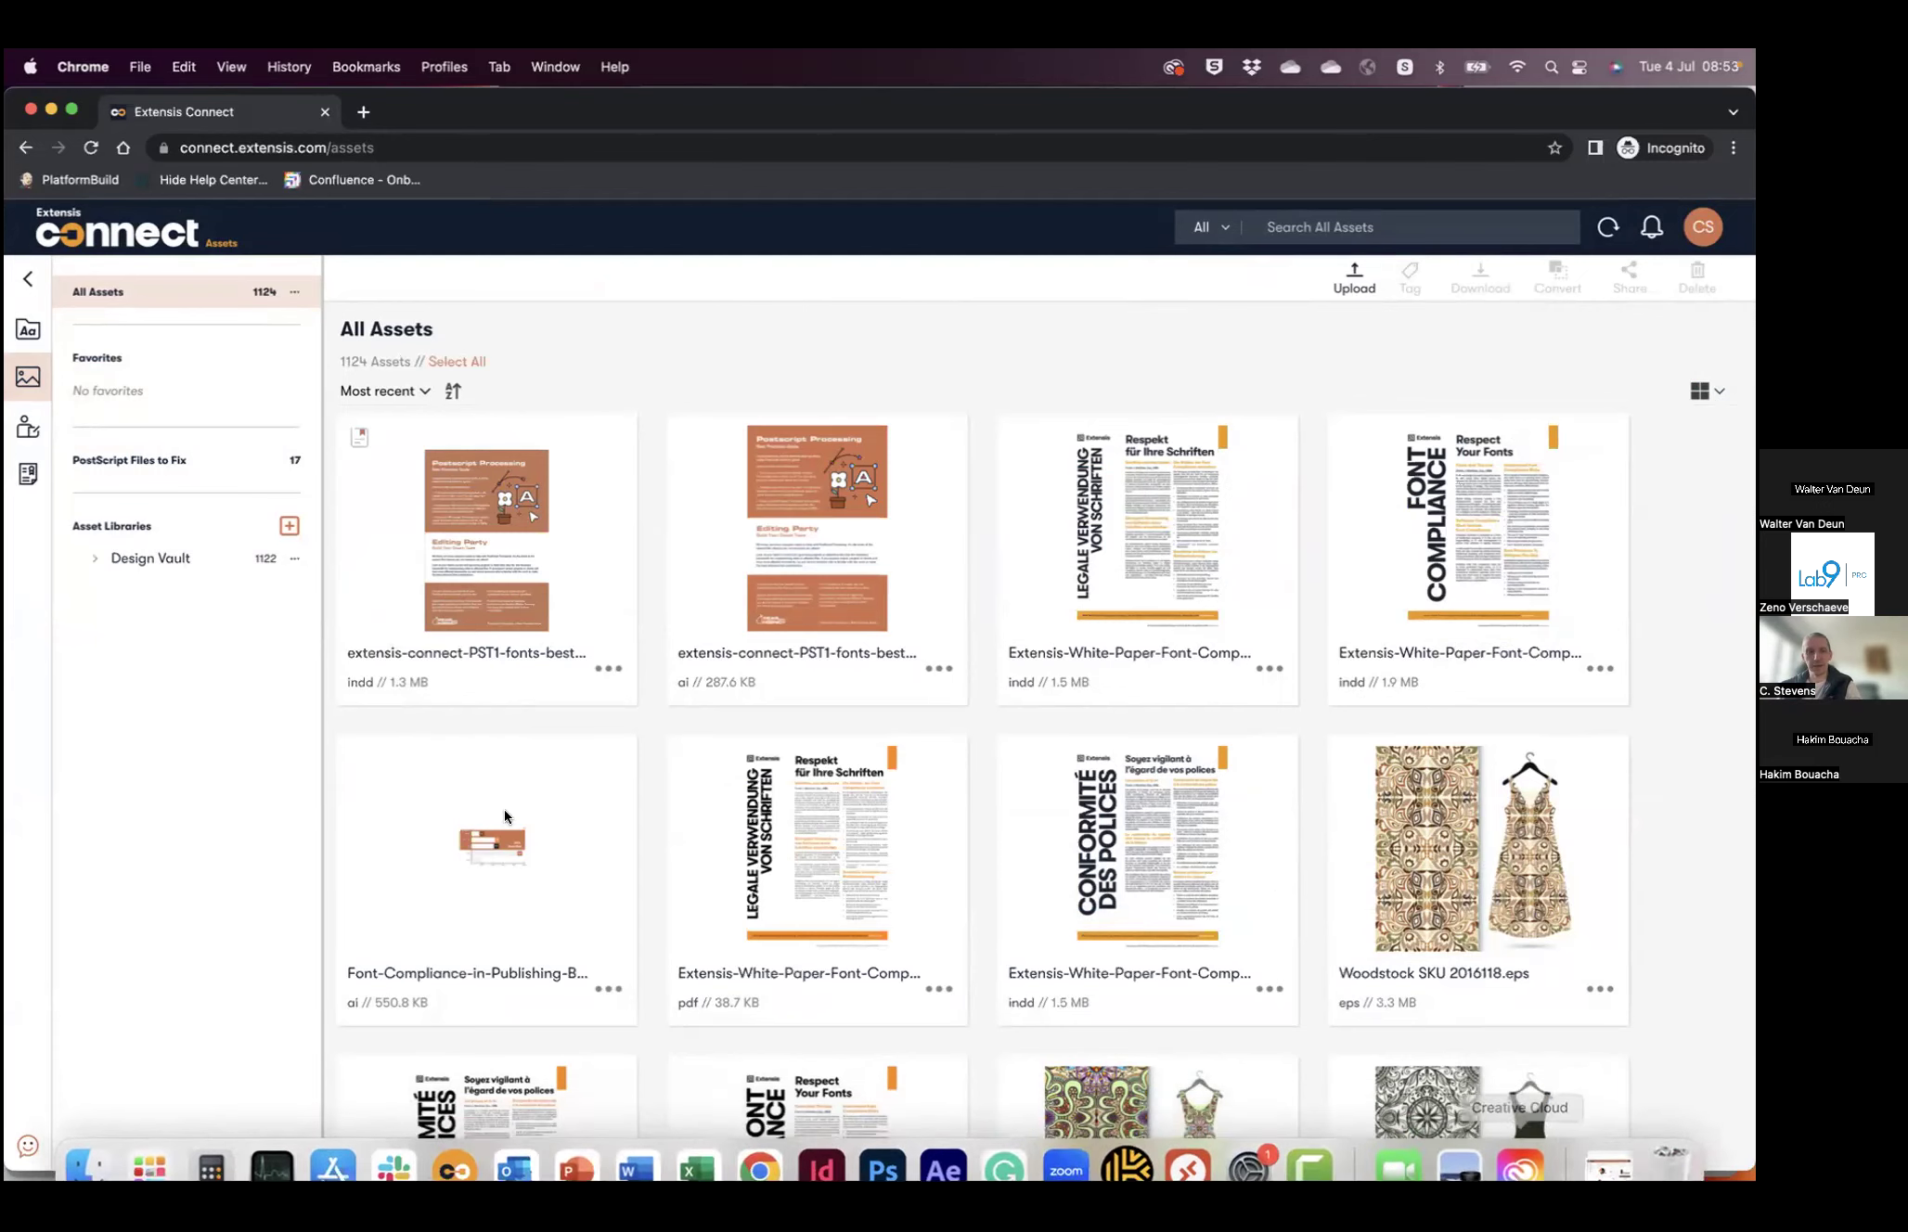
- Browse the Design Vault library's Stock Photography folder and the Branding folder under Corporate Assets
{"action": "left_click", "coordinate": [92, 559]}
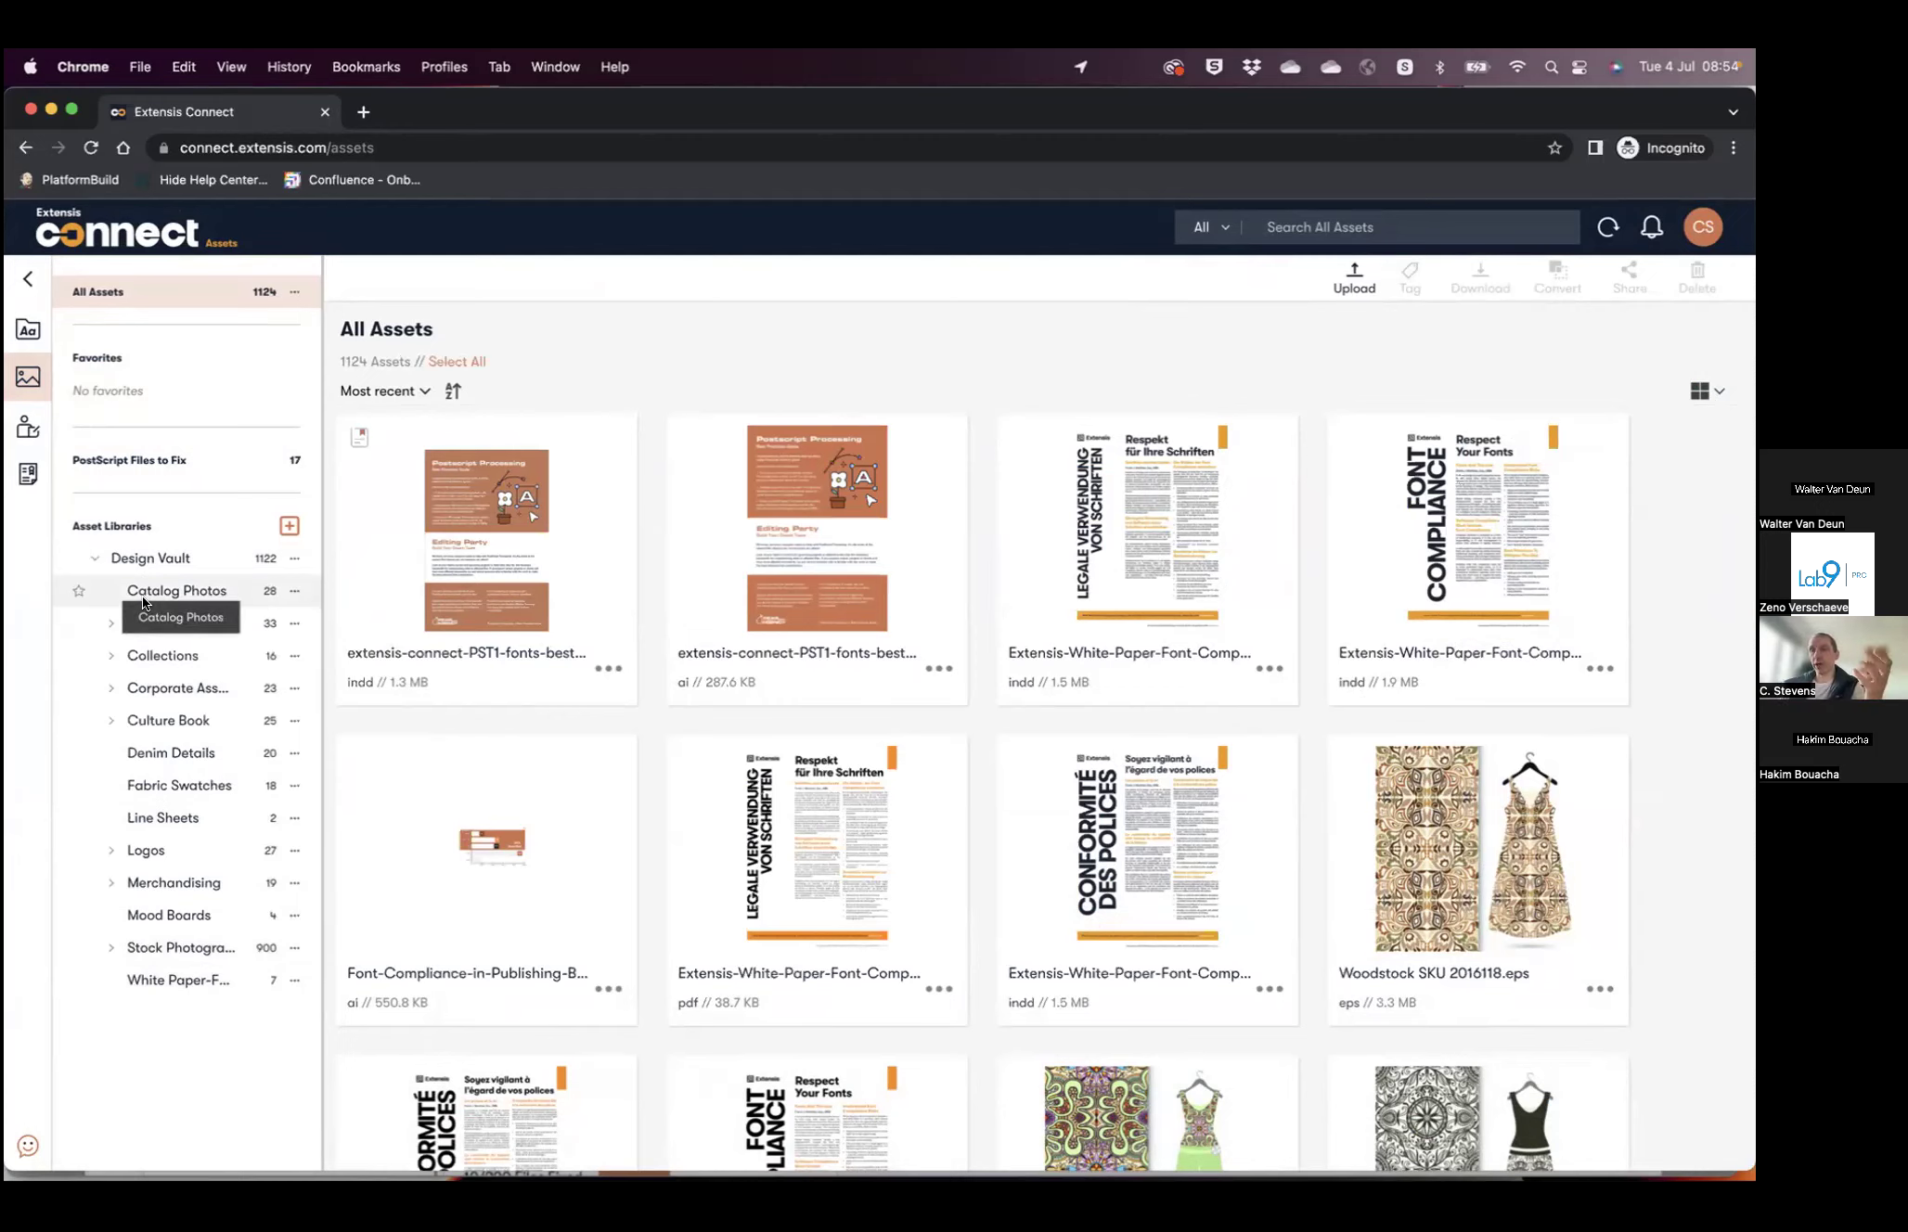
{"action": "left_click", "coordinate": [161, 944]}
{"action": "left_click", "coordinate": [109, 948]}
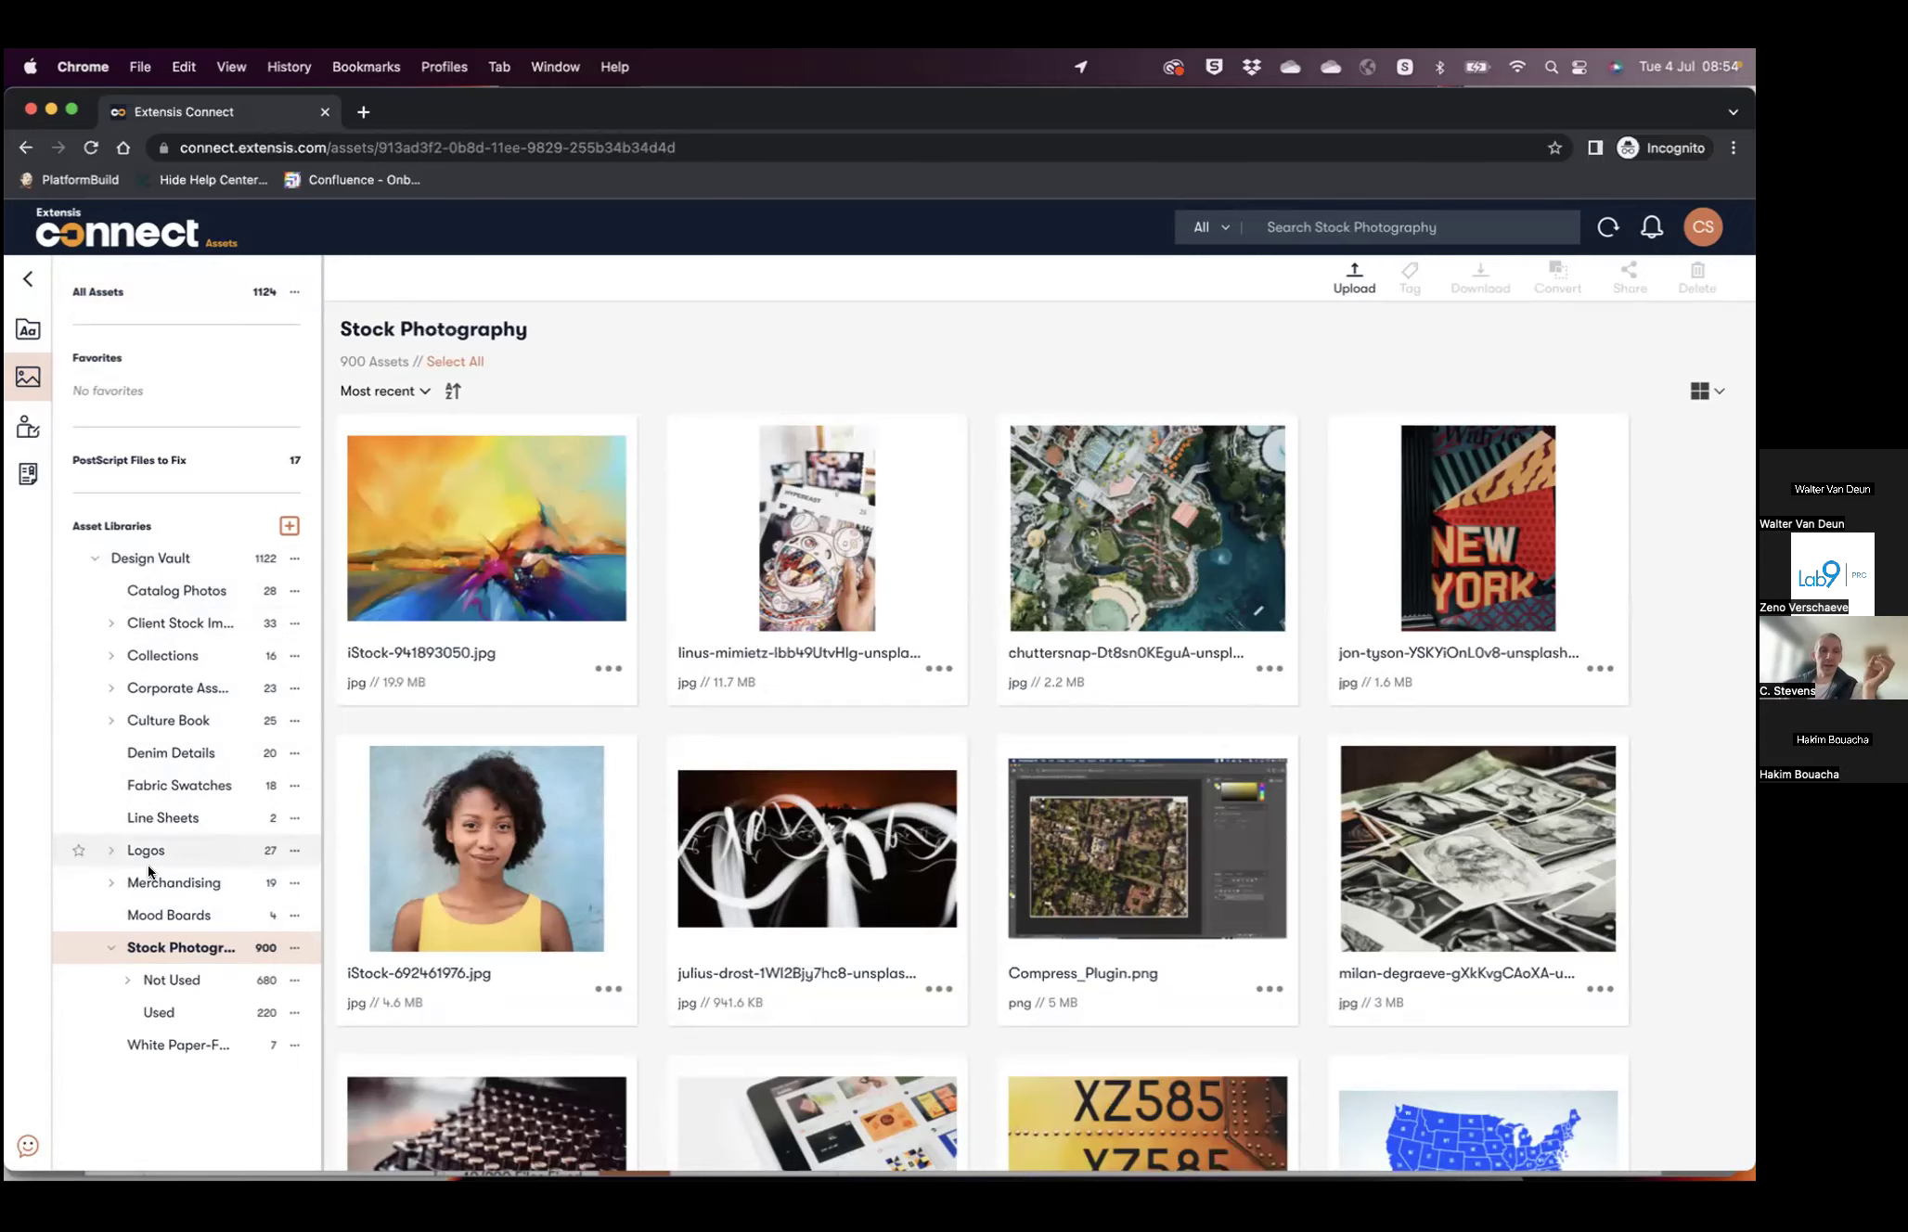
{"action": "left_click", "coordinate": [113, 689]}
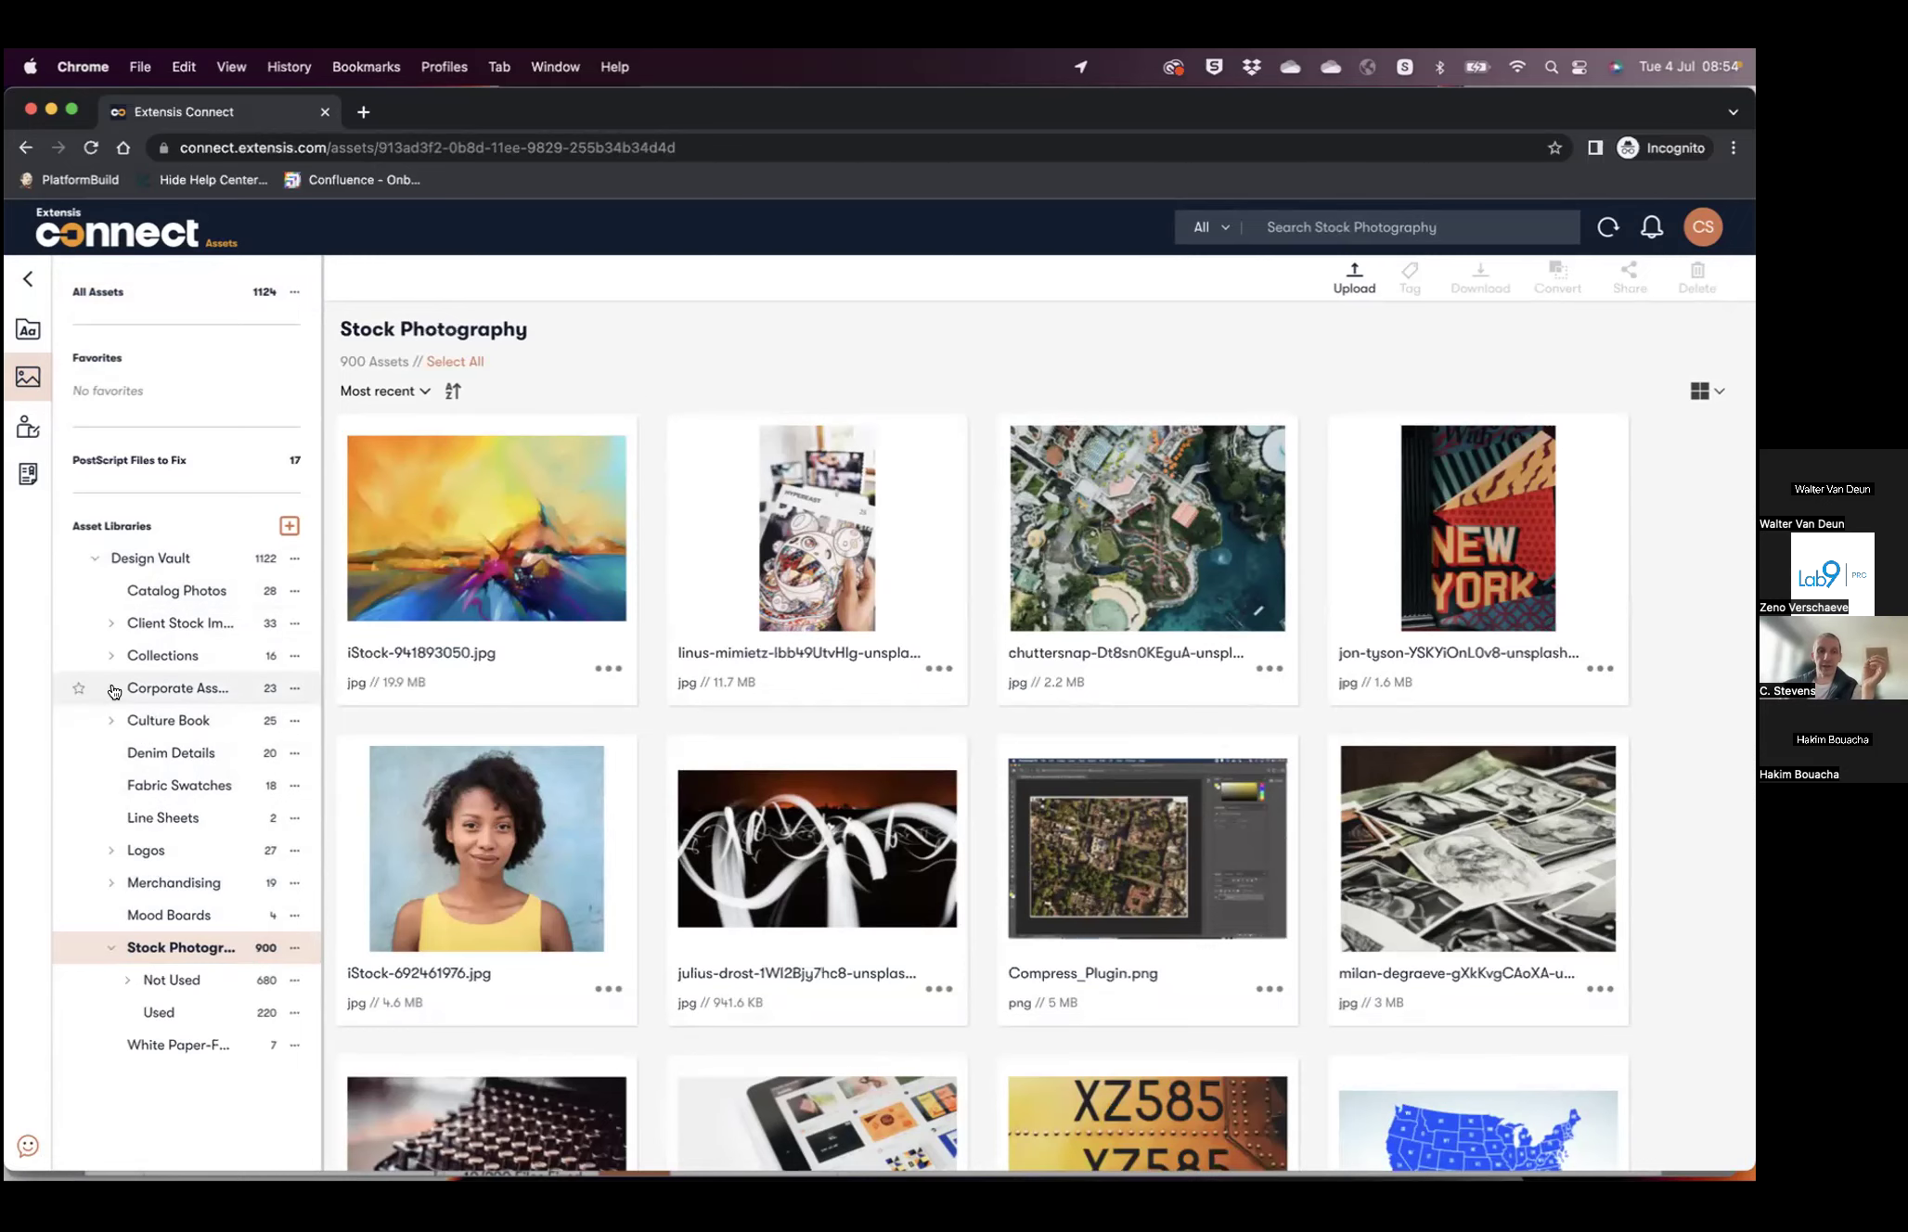
{"action": "left_click", "coordinate": [174, 720]}
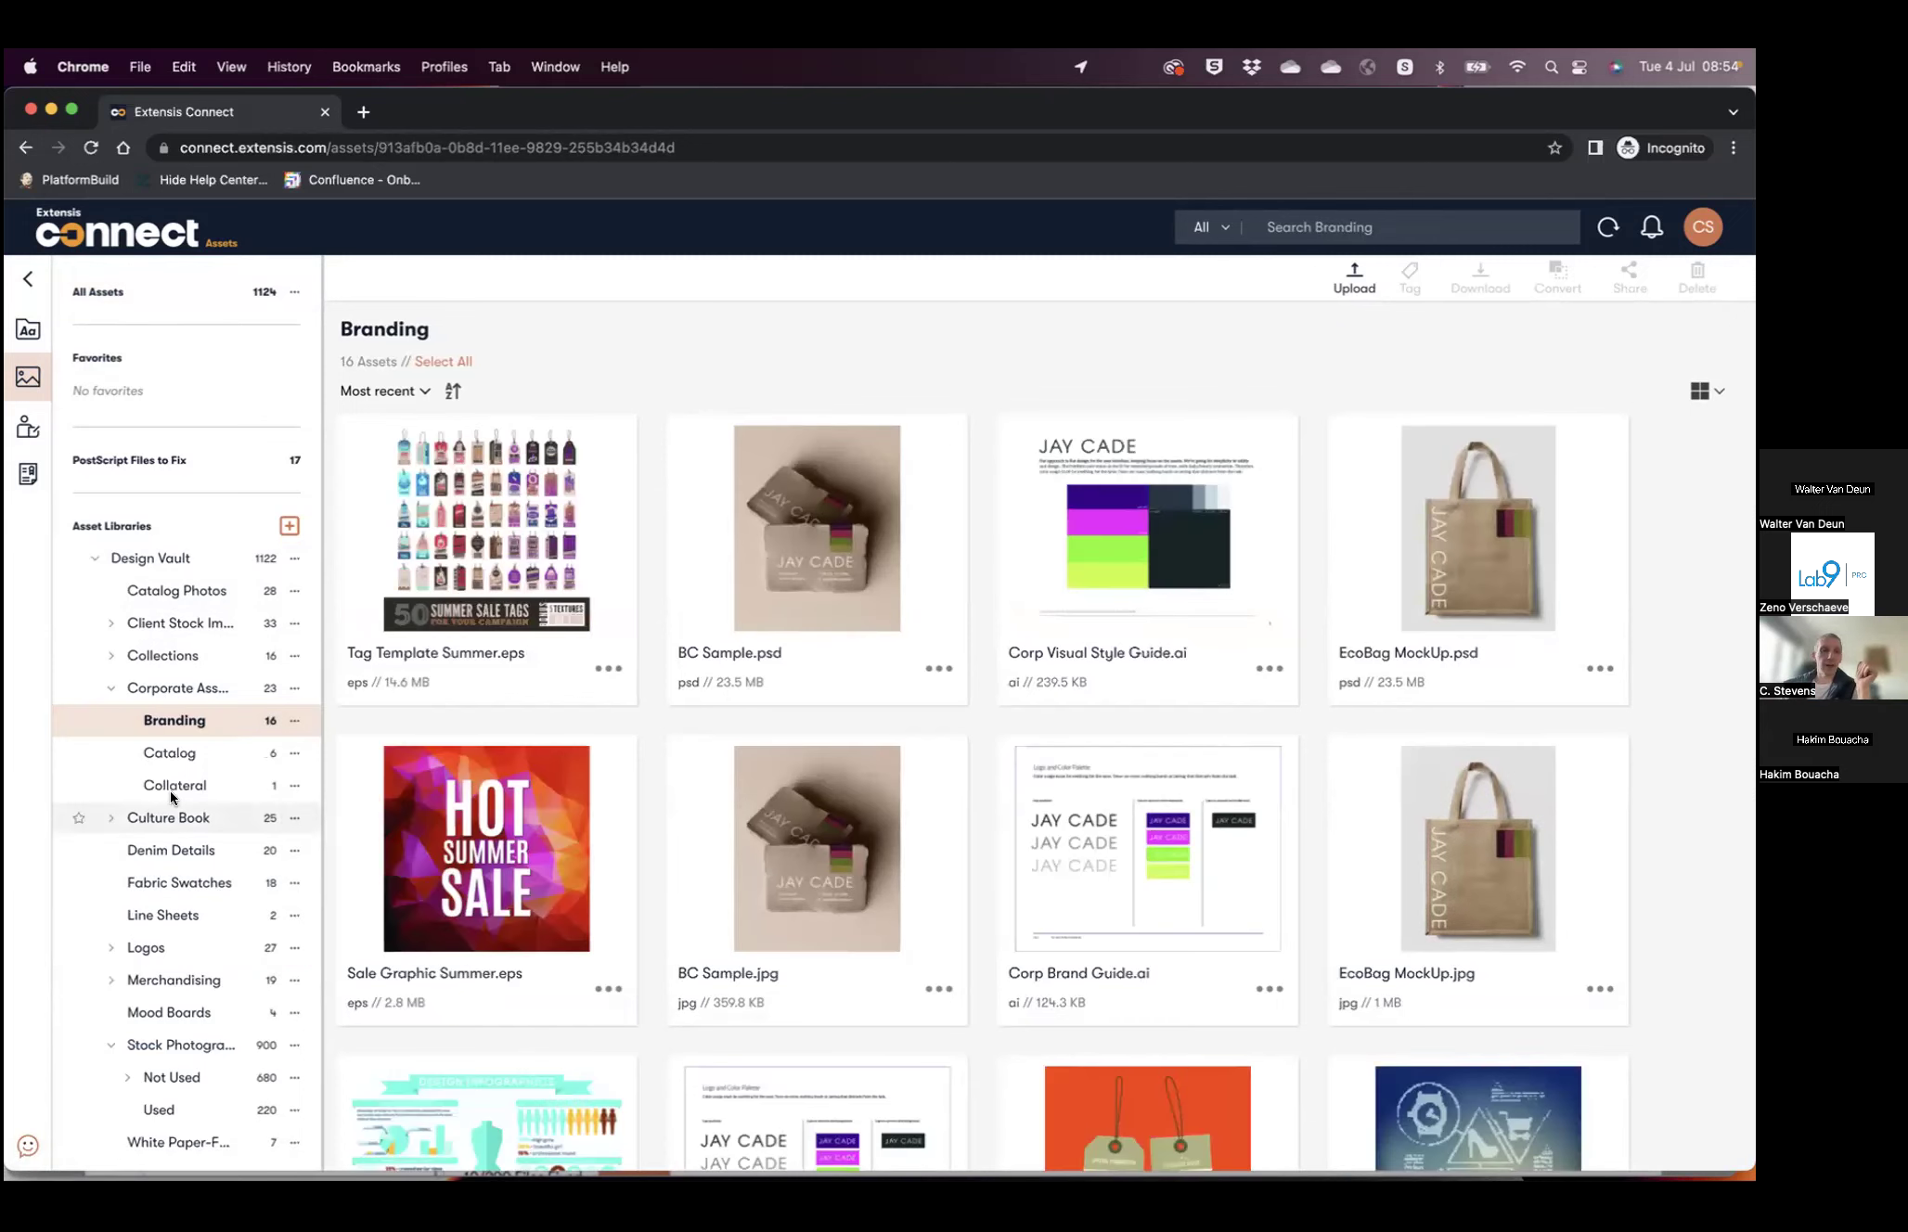
- Collapse Corporate Assets, show the whole Design Vault library, and open Extensis-White-Paper-Font-Compliance-EN.indd for viewing
{"action": "left_click", "coordinate": [112, 687]}
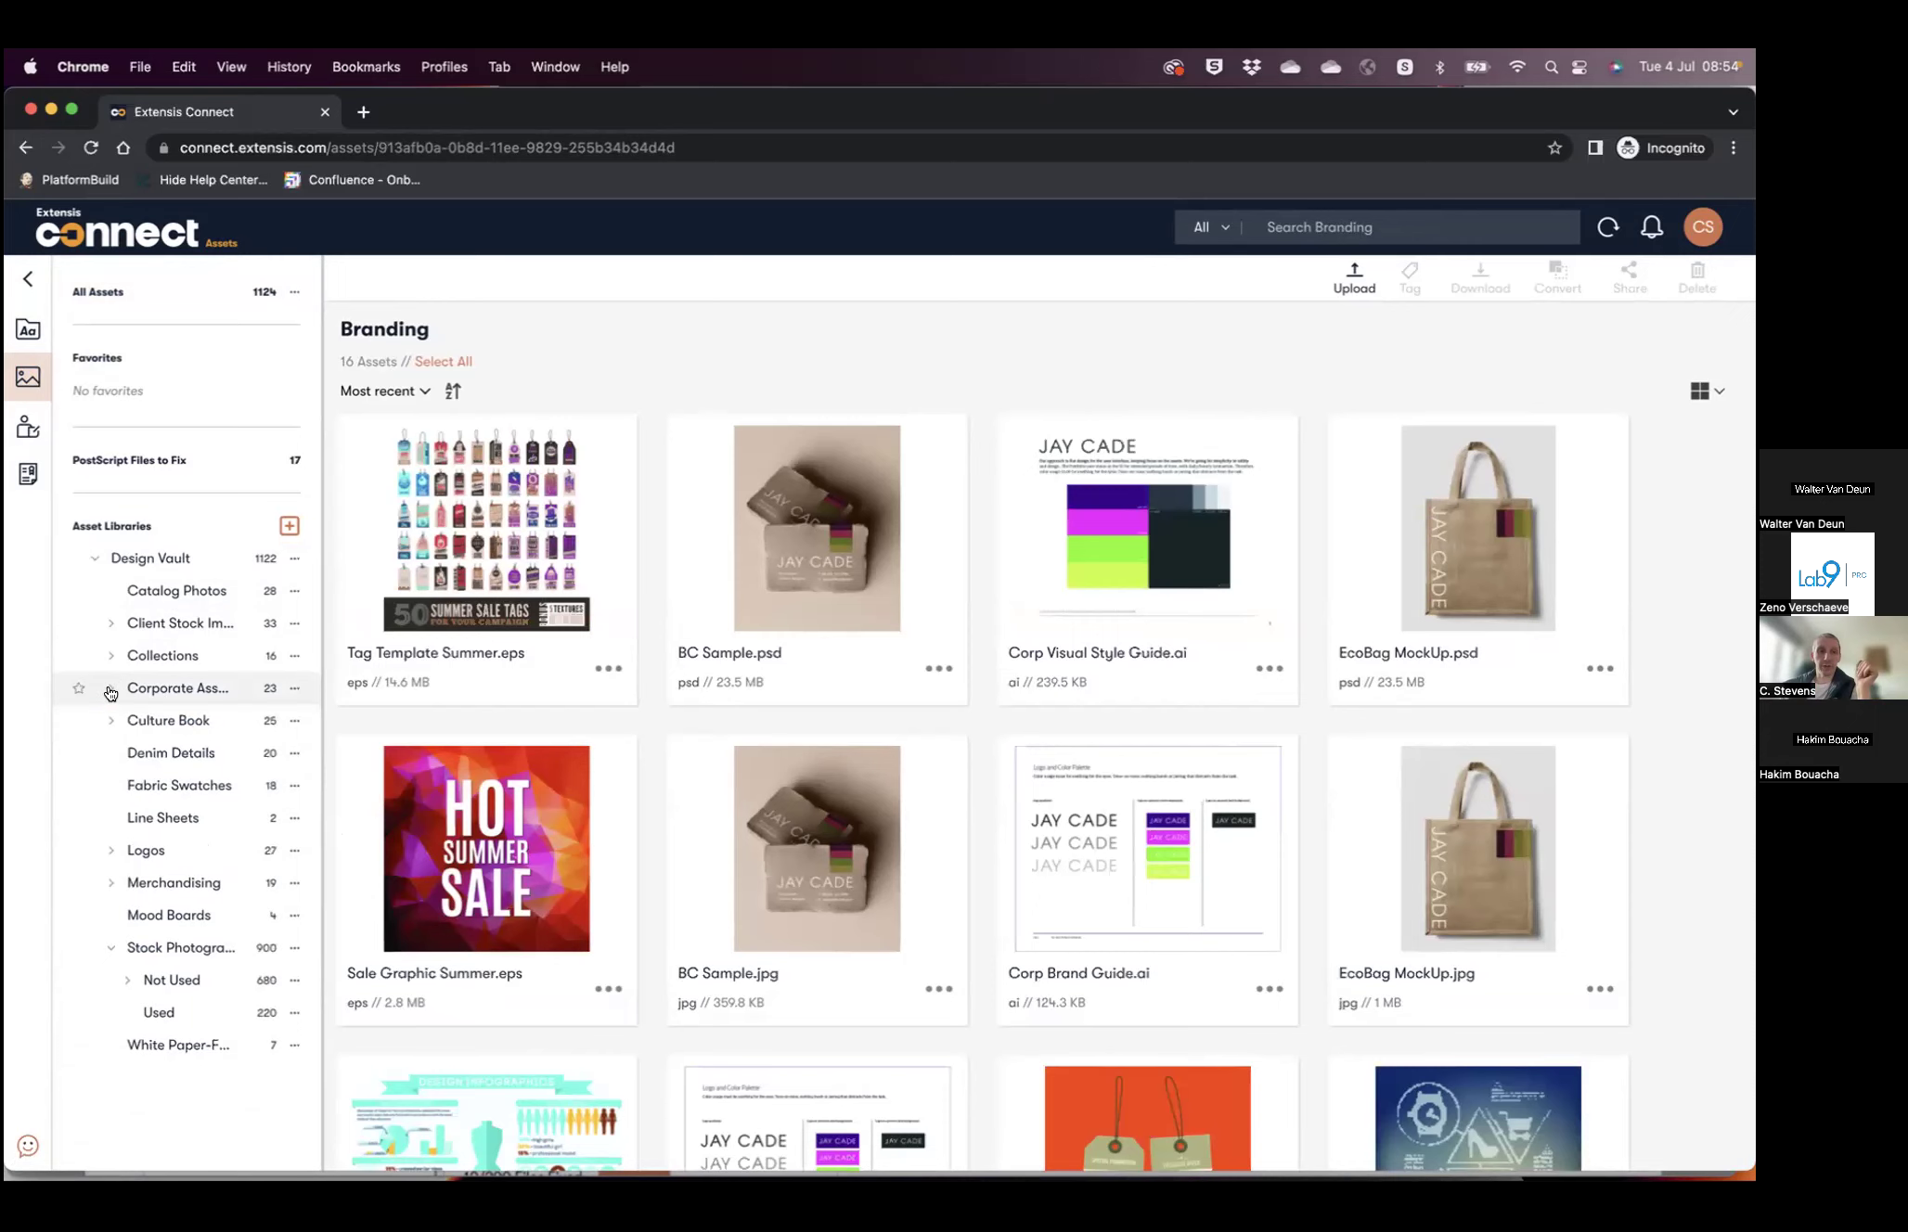
{"action": "left_click", "coordinate": [170, 555]}
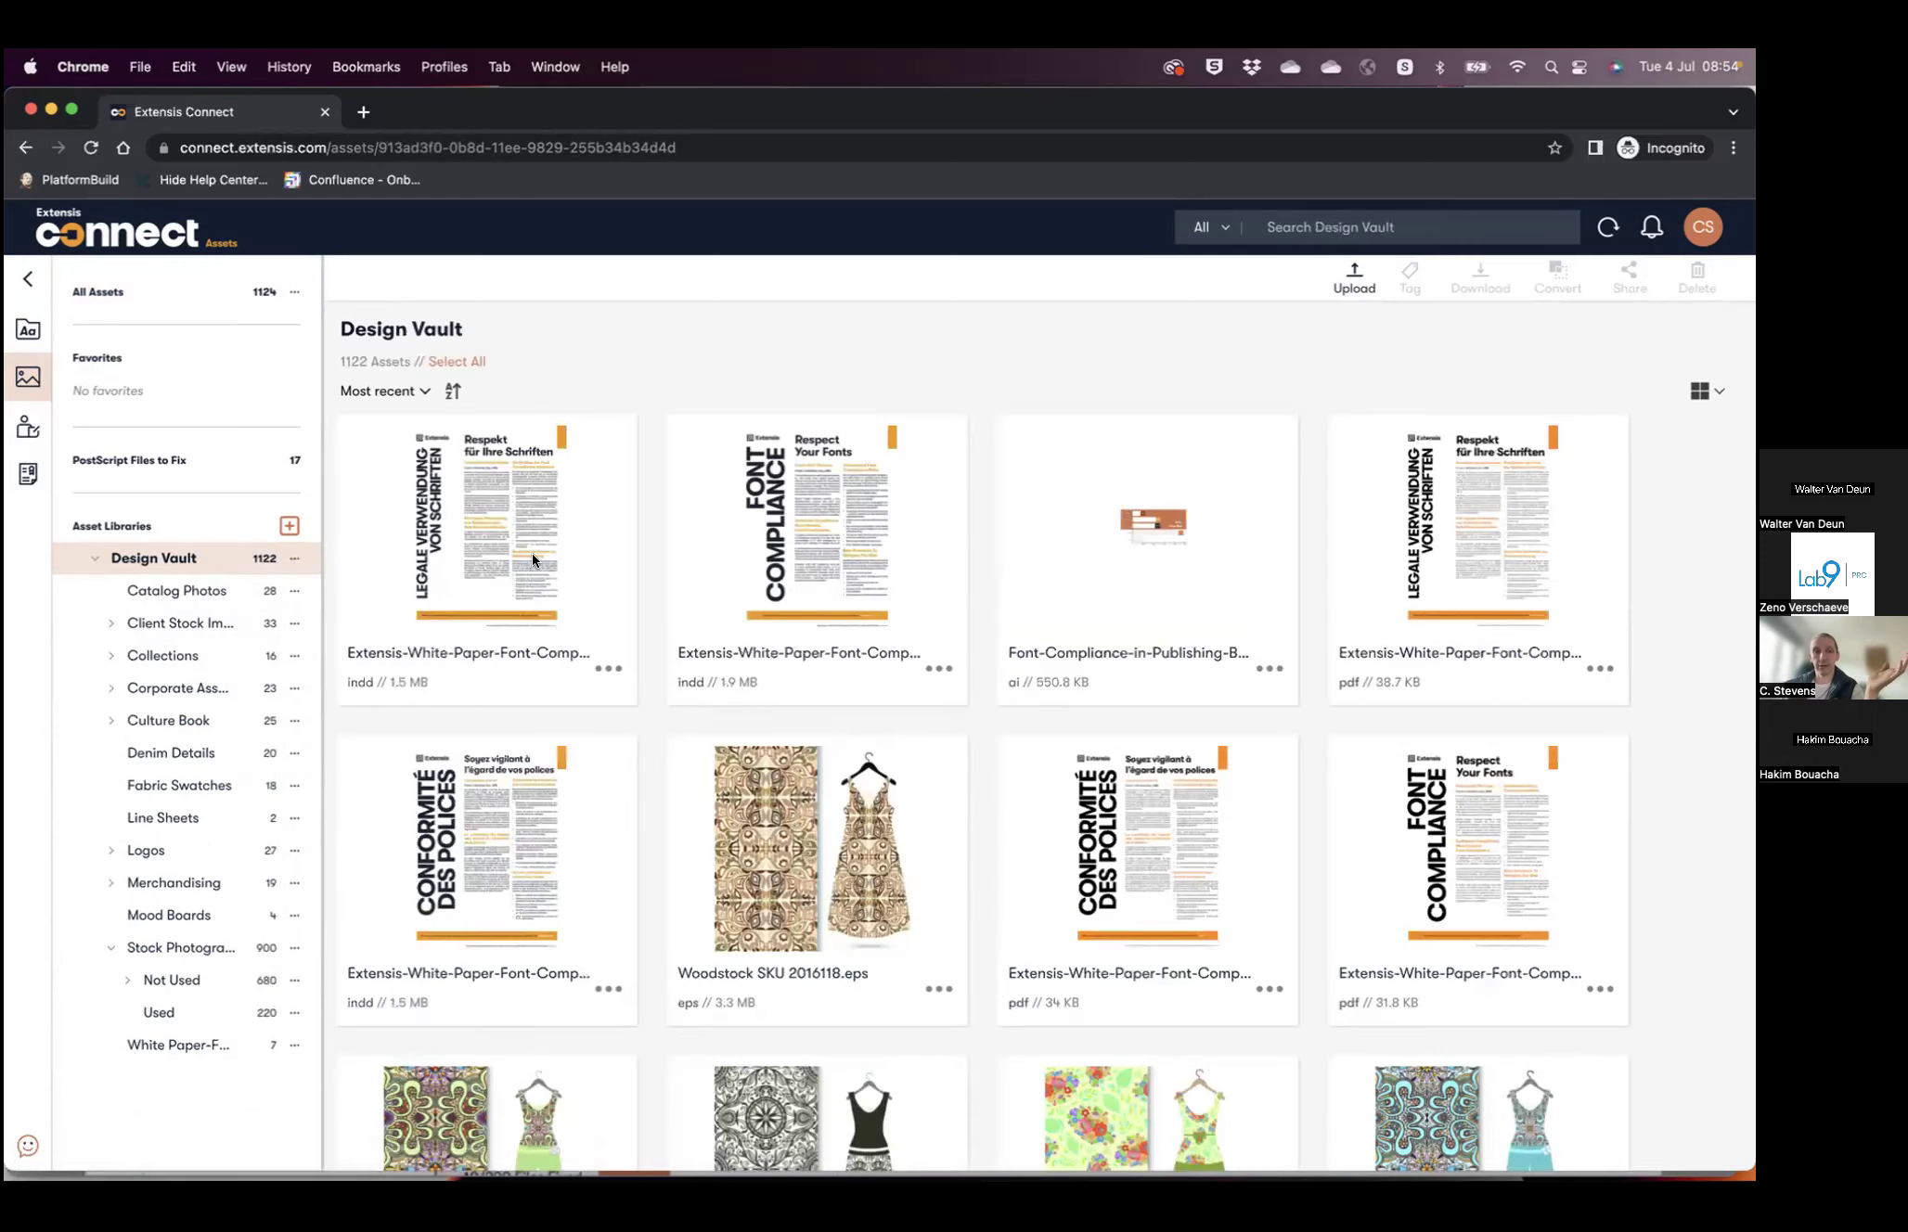
{"action": "left_click", "coordinate": [531, 553]}
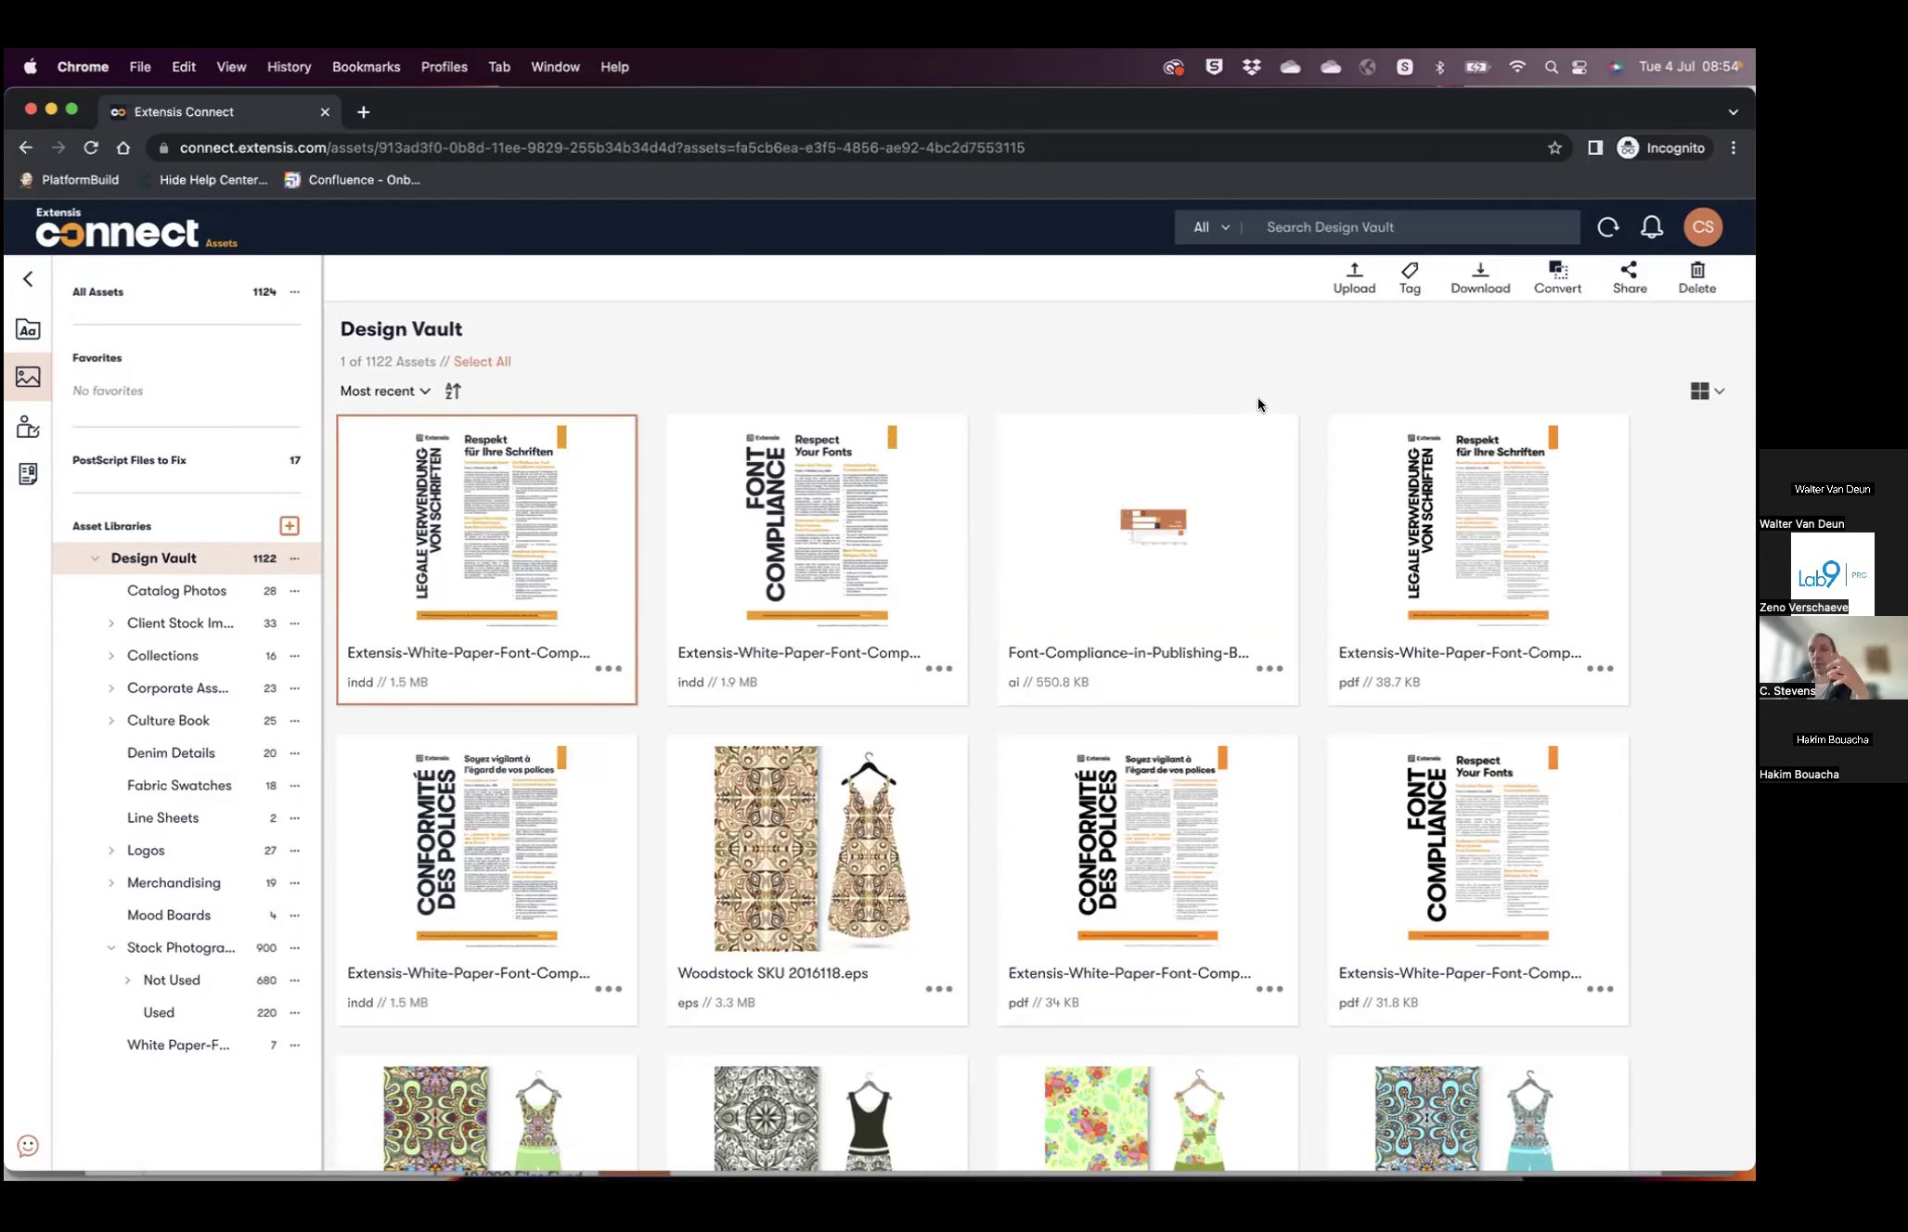
{"action": "left_click", "coordinate": [847, 548]}
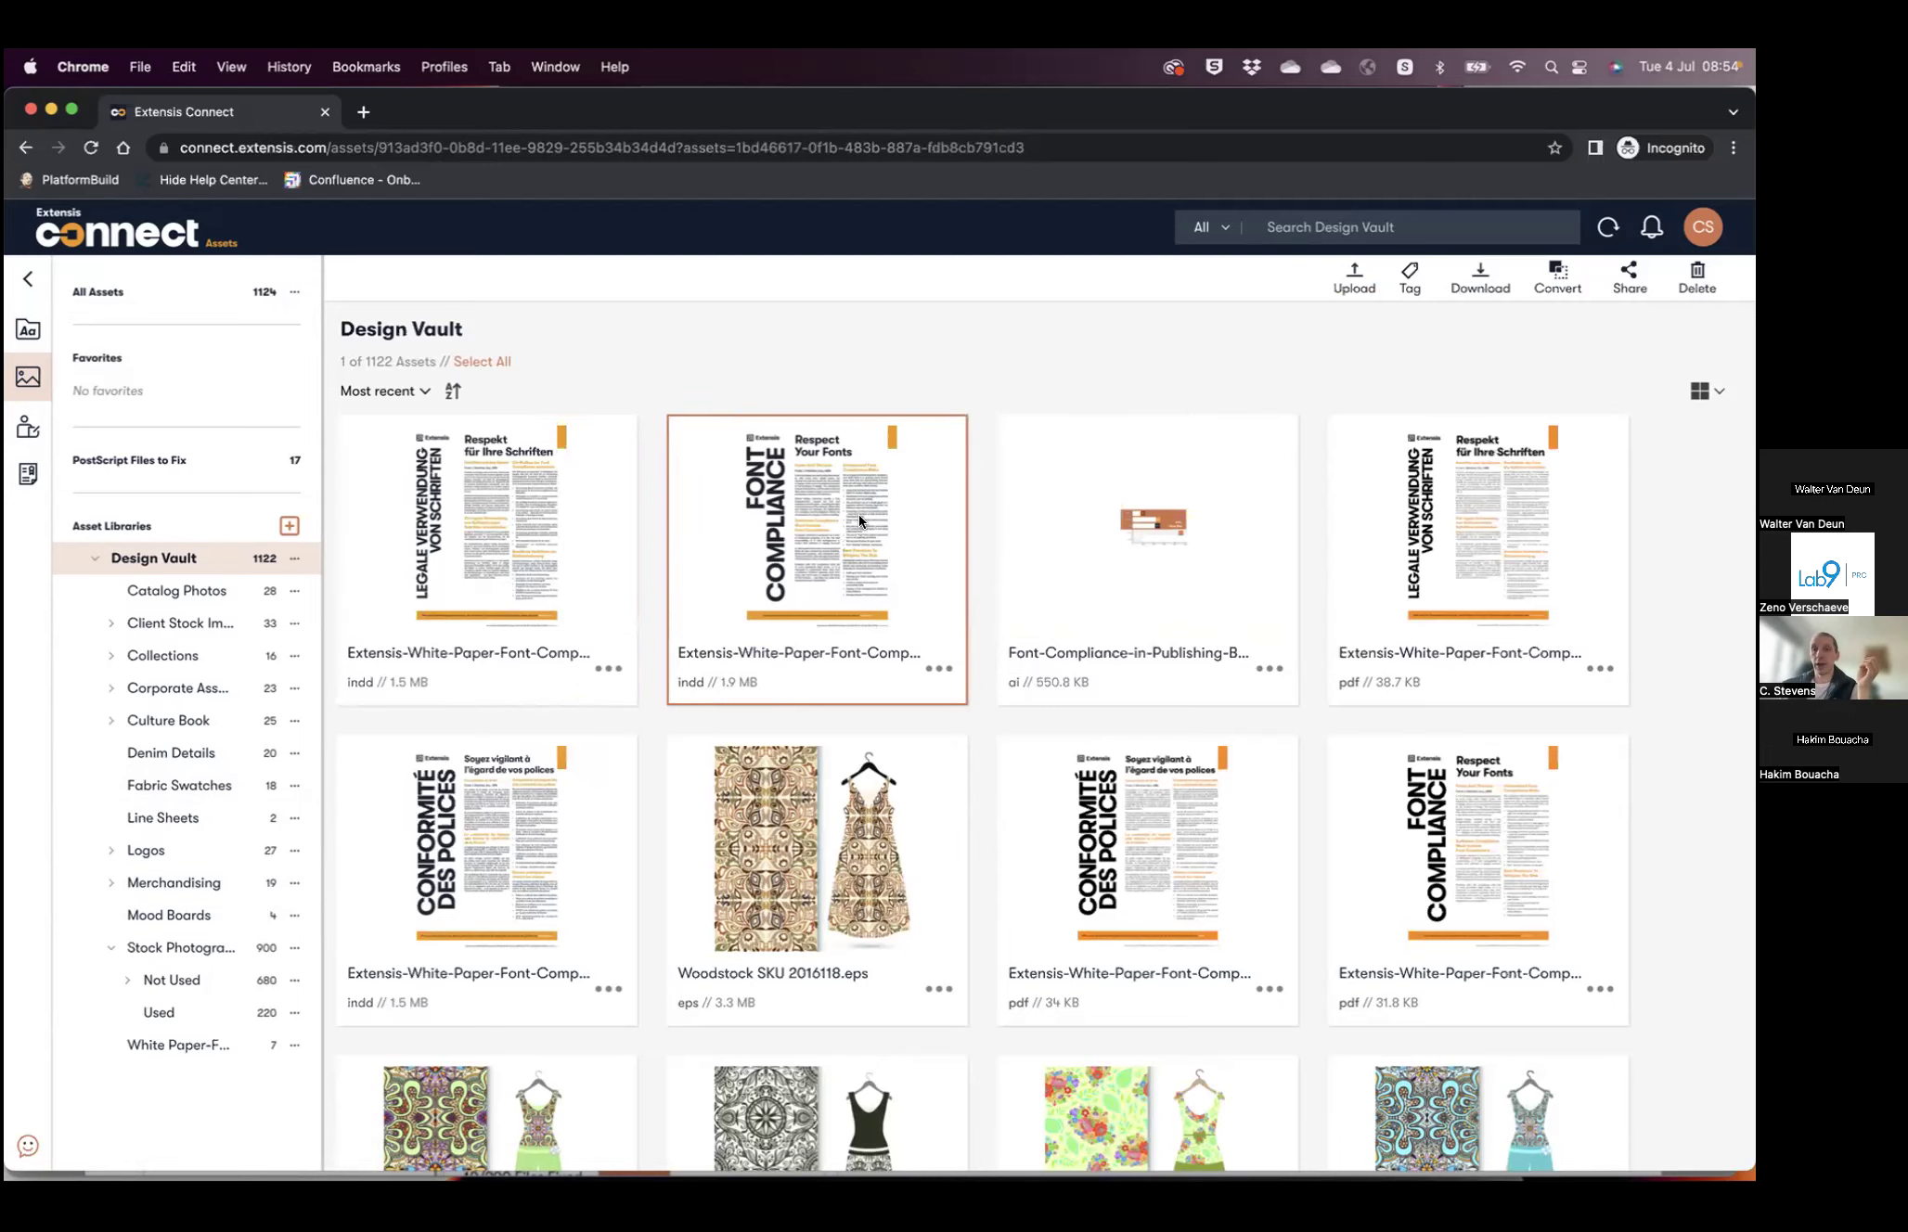
{"action": "double_click", "coordinate": [858, 514]}
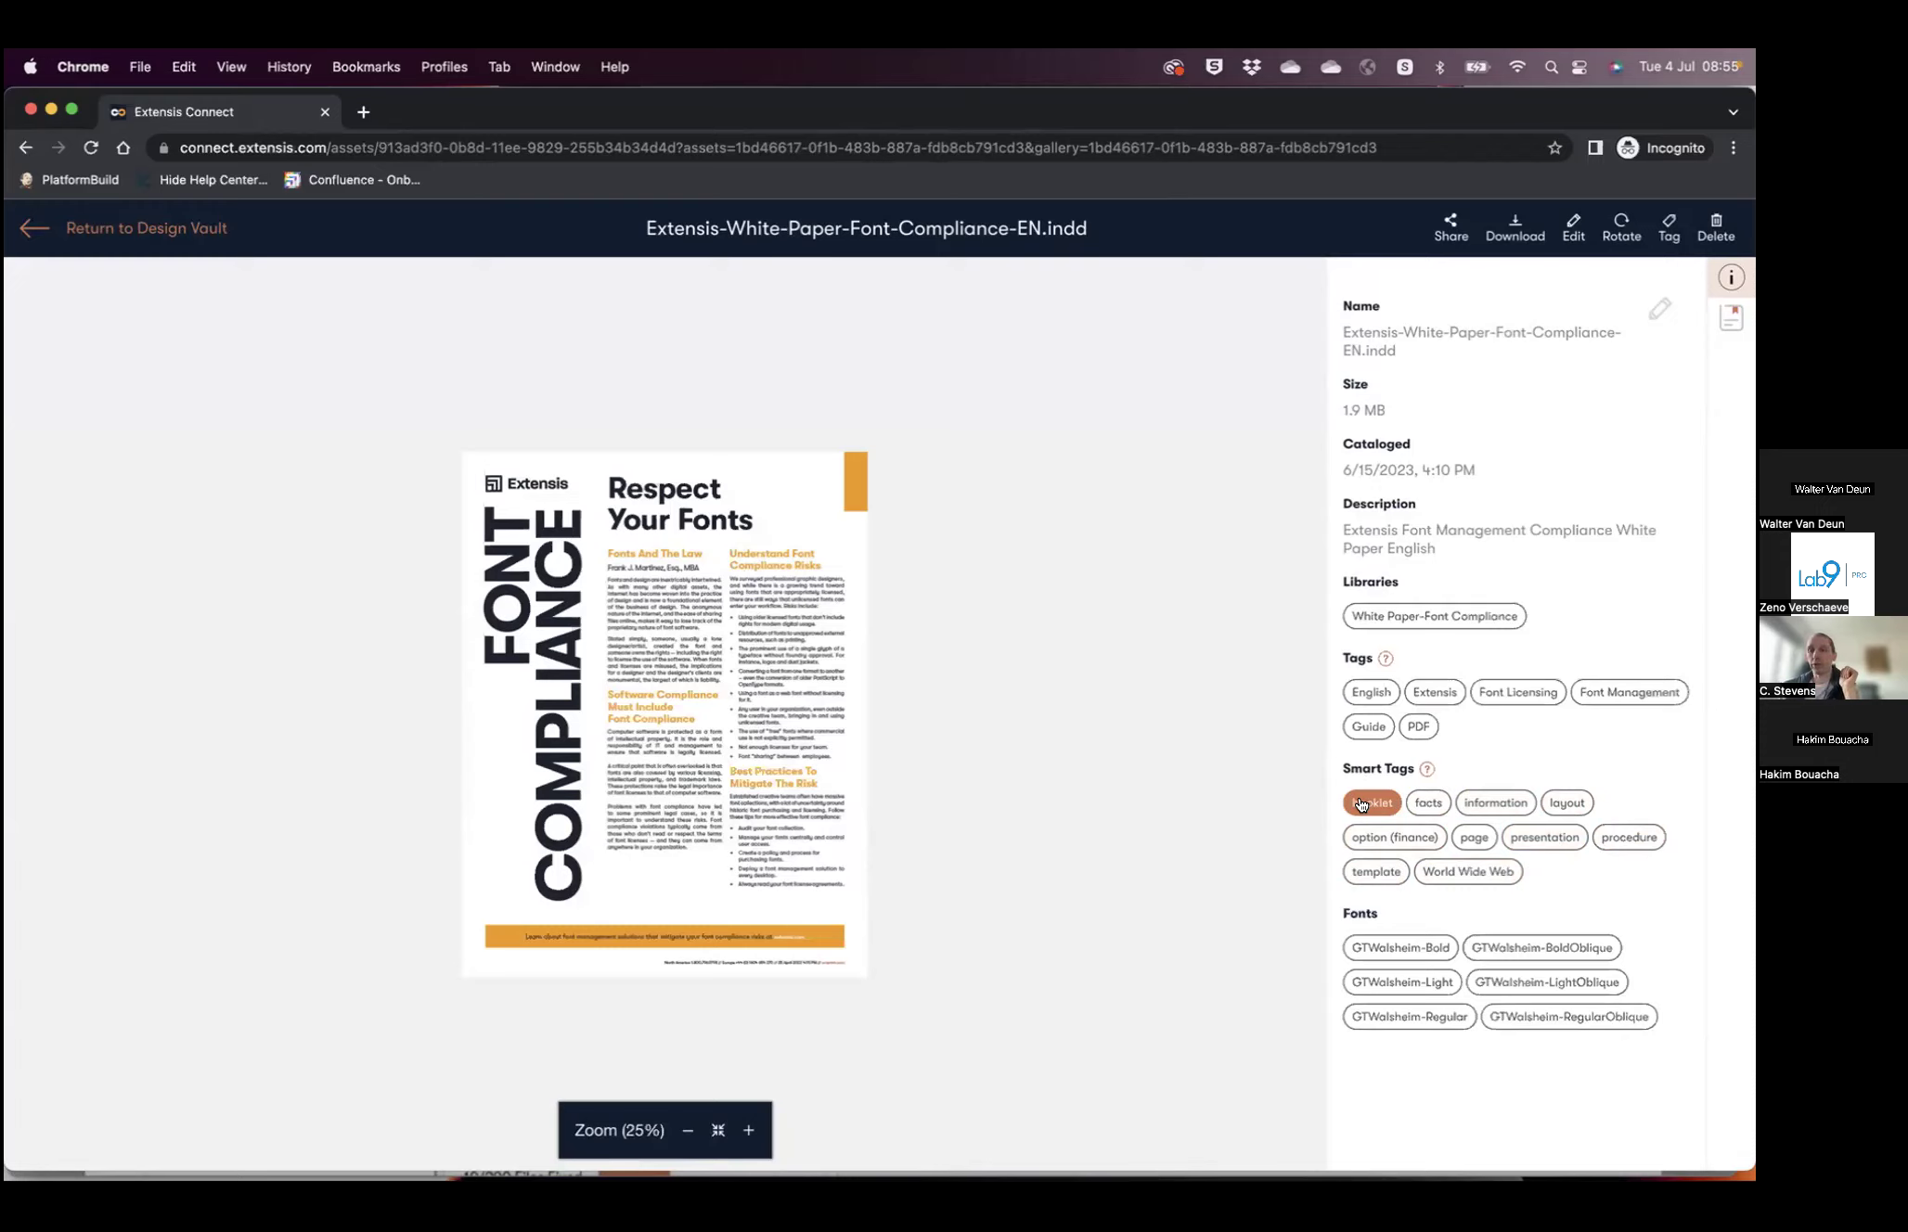
- Examine the fonts listed for the English font compliance white paper and return to the Design Vault library
{"action": "left_click_drag", "start_coordinate": [1375, 913], "coordinate": [1337, 909]}
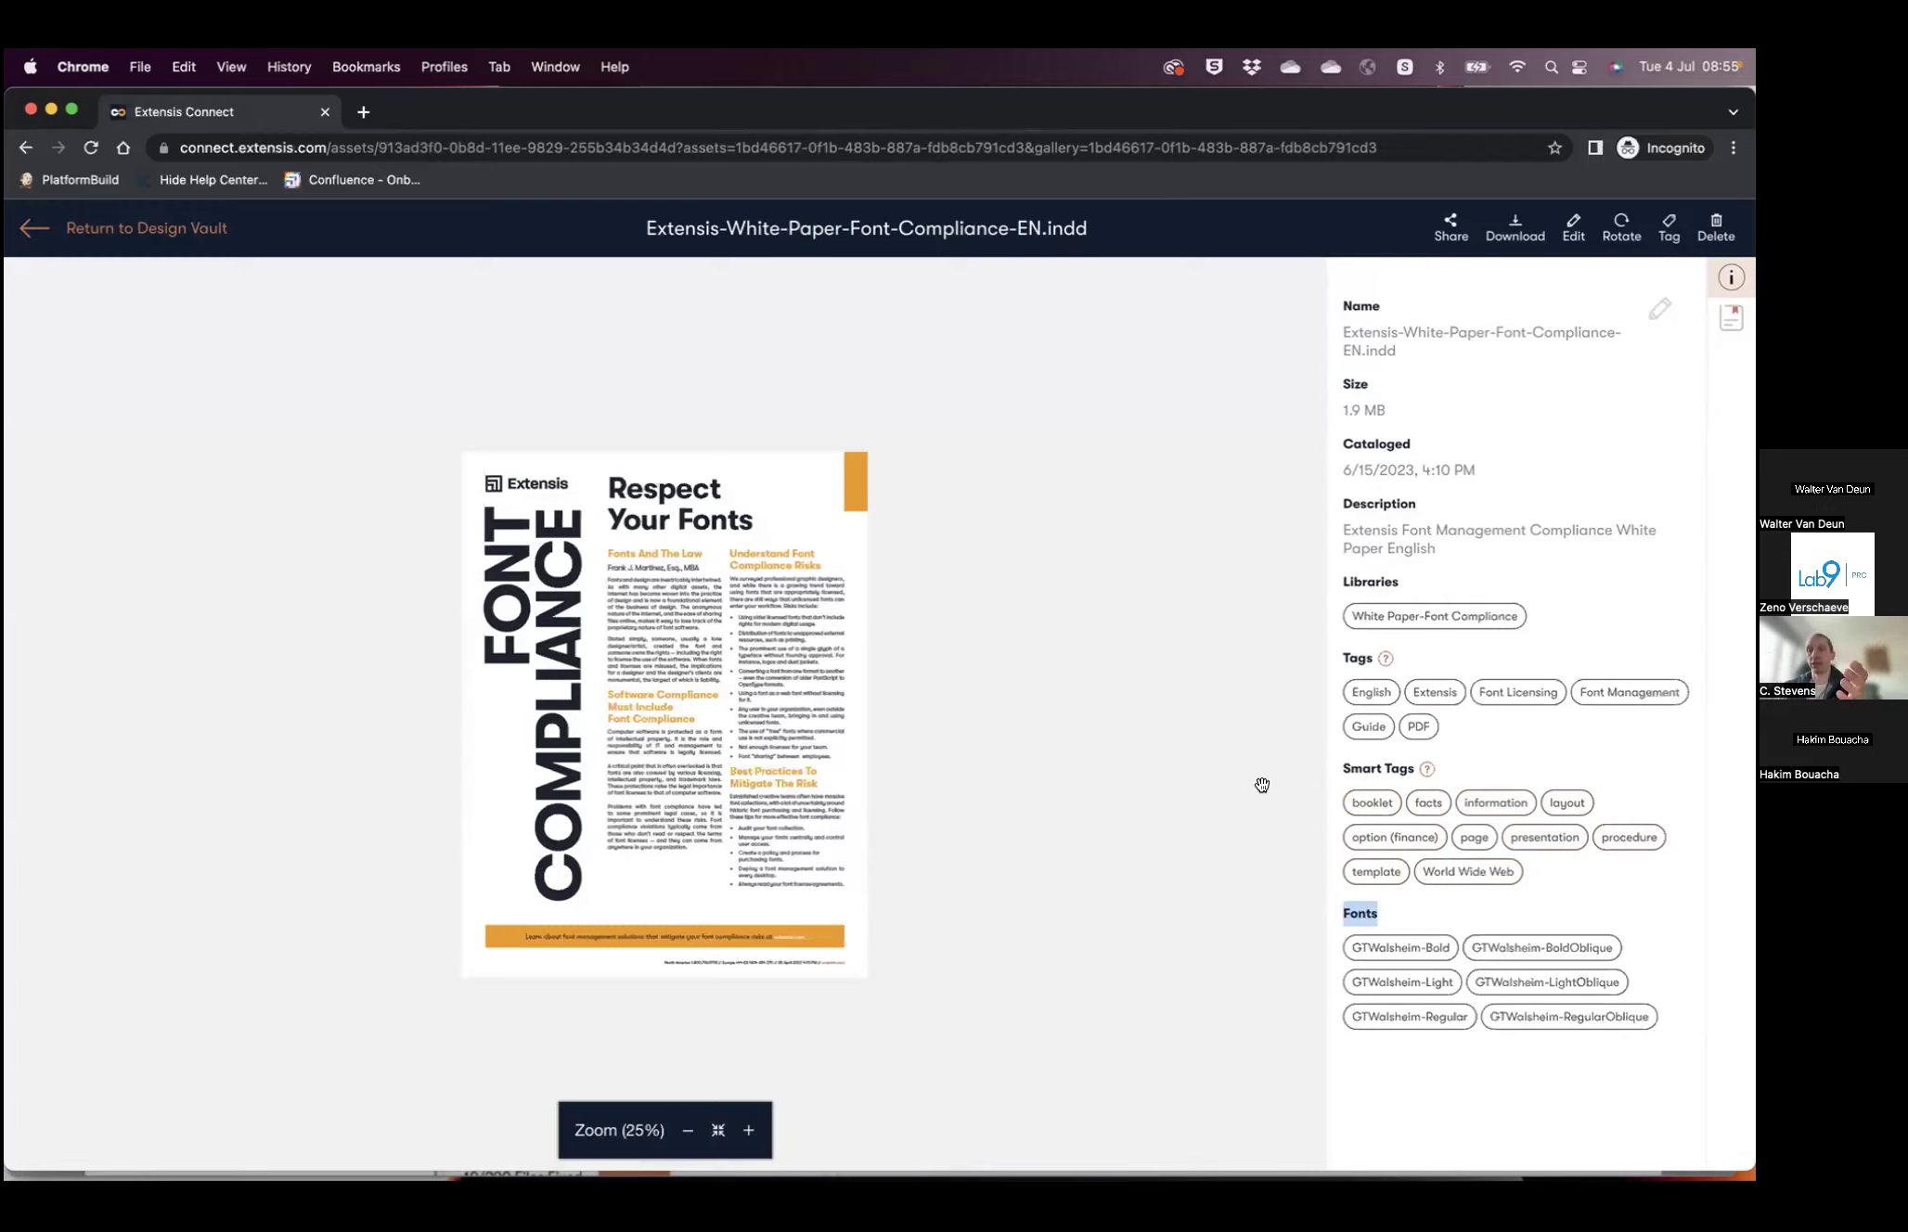
{"action": "left_click", "coordinate": [1410, 1011]}
{"action": "left_click", "coordinate": [160, 241]}
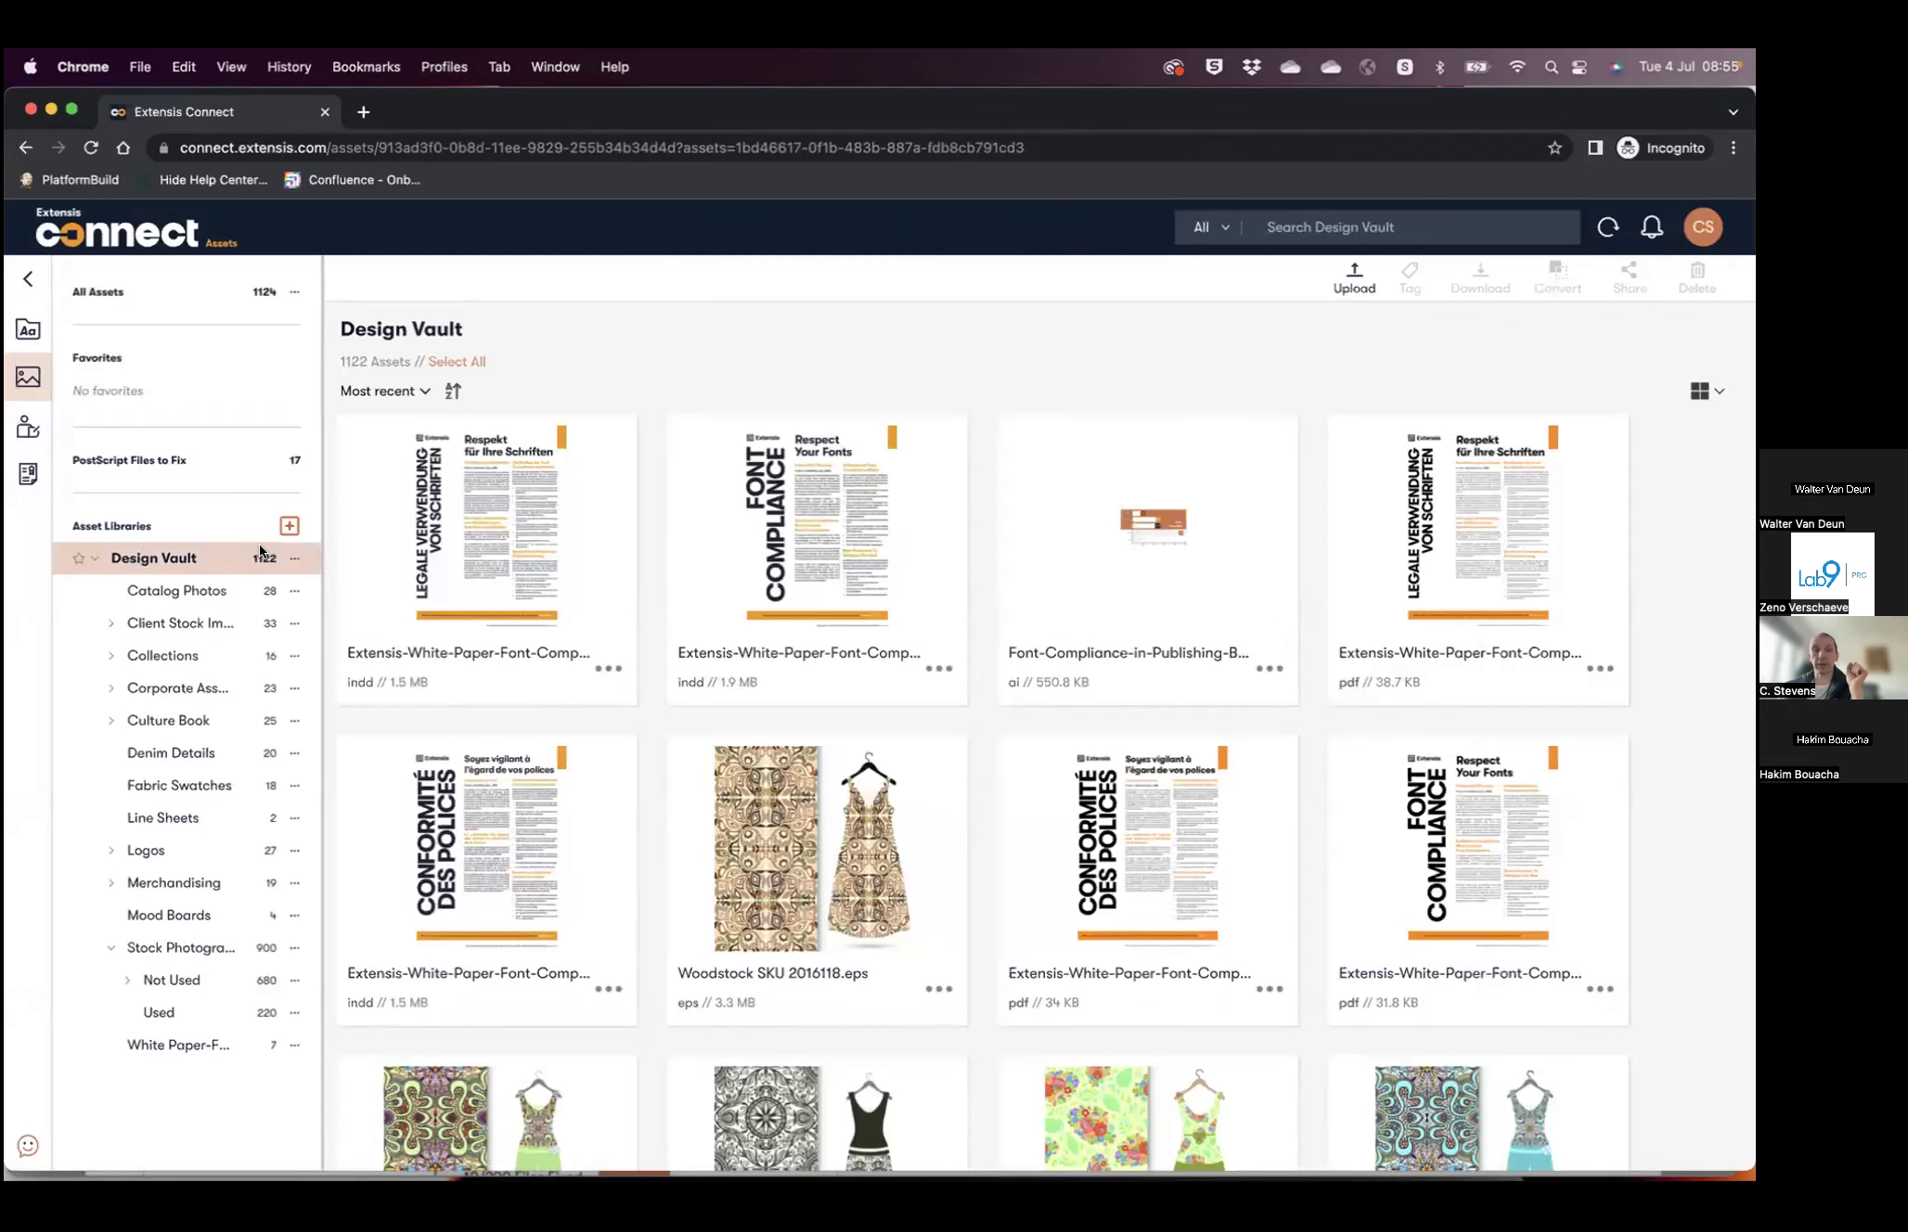
{"action": "left_click", "coordinate": [808, 532]}
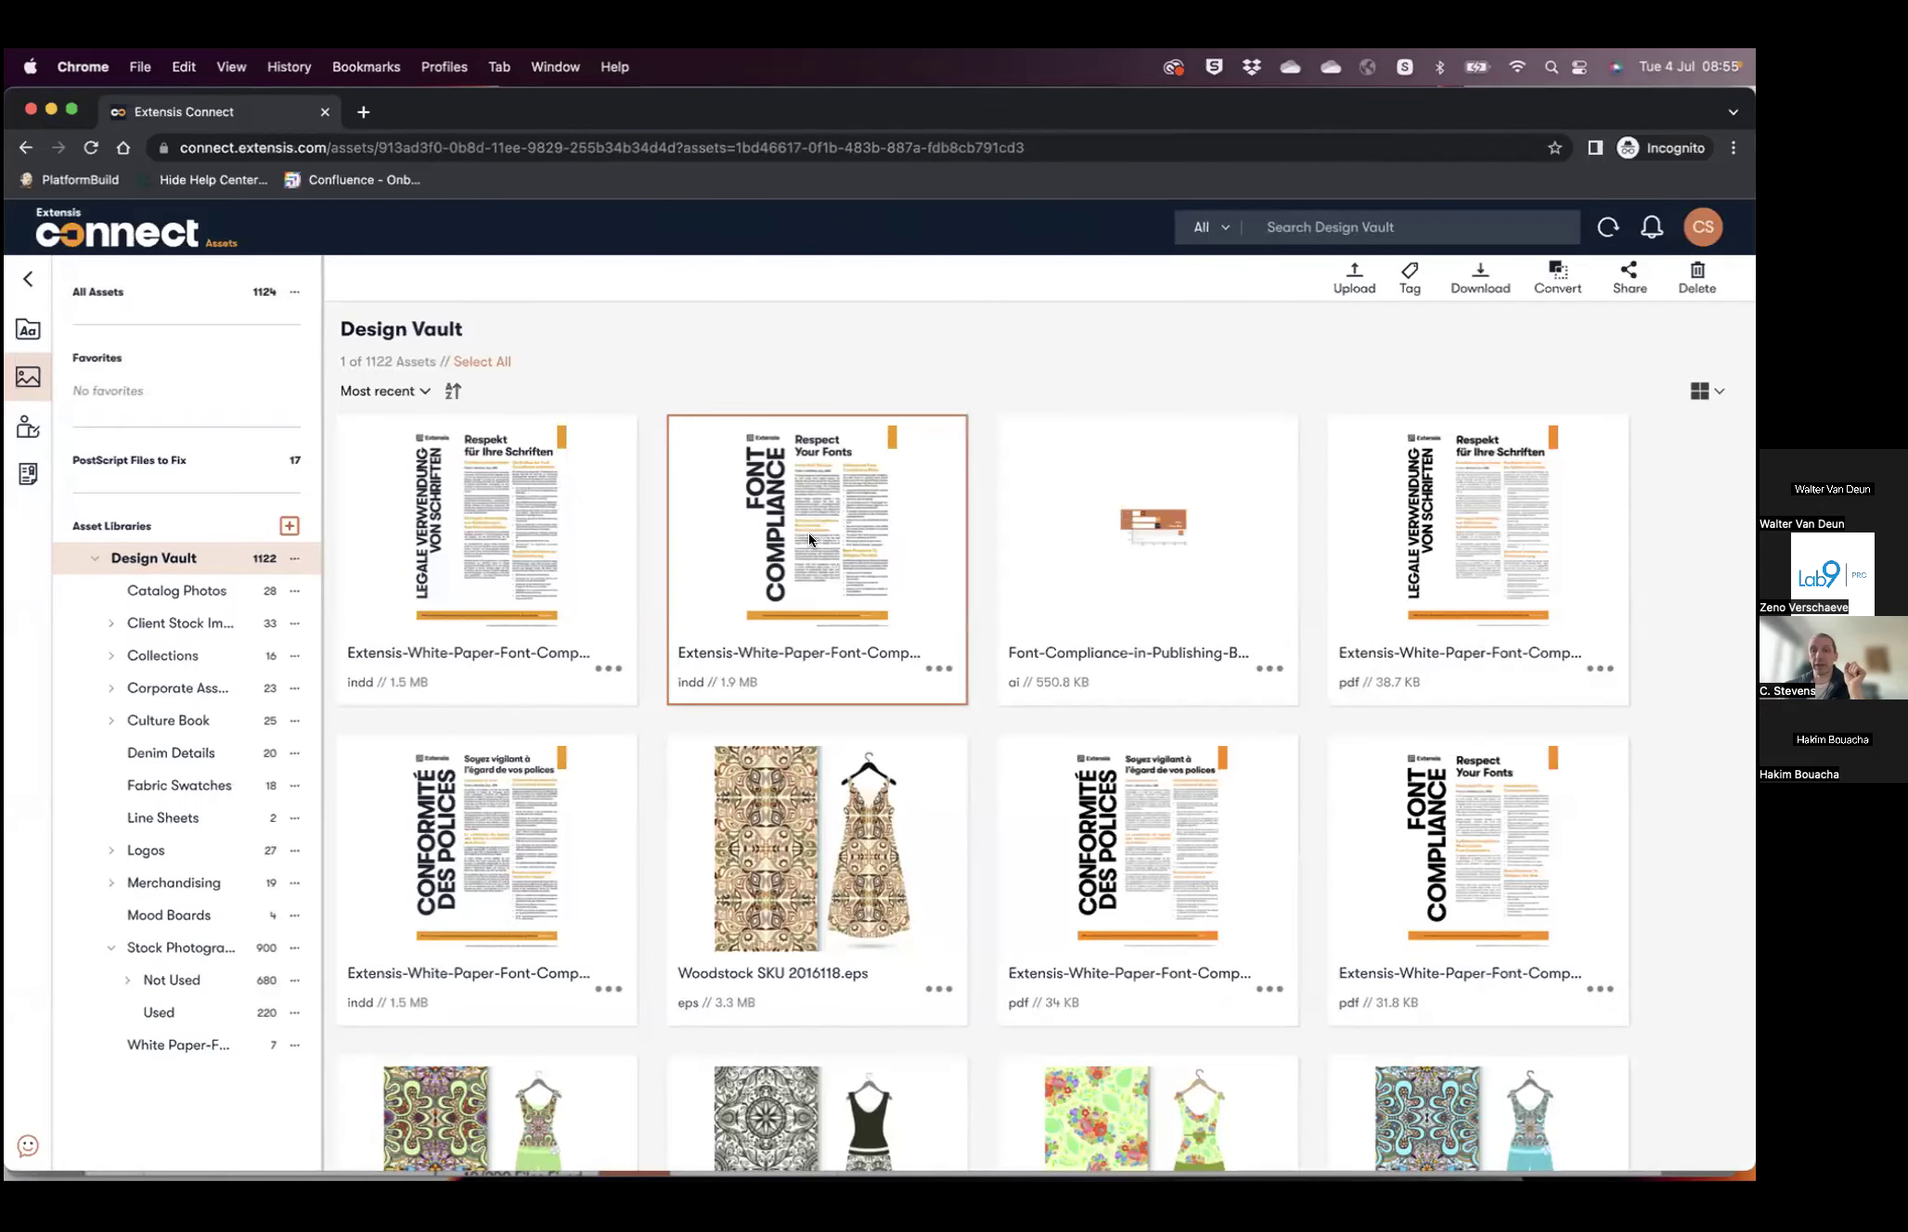
{"action": "double_click", "coordinate": [808, 532]}
{"action": "key", "text": "Escape"}
- From PostScript Files to Fix, open extensis-connect-PST1-fonts-best-practices-0423.indd, find assets using its Eurostile PostScript font, and clear the search
{"action": "left_click", "coordinate": [185, 447]}
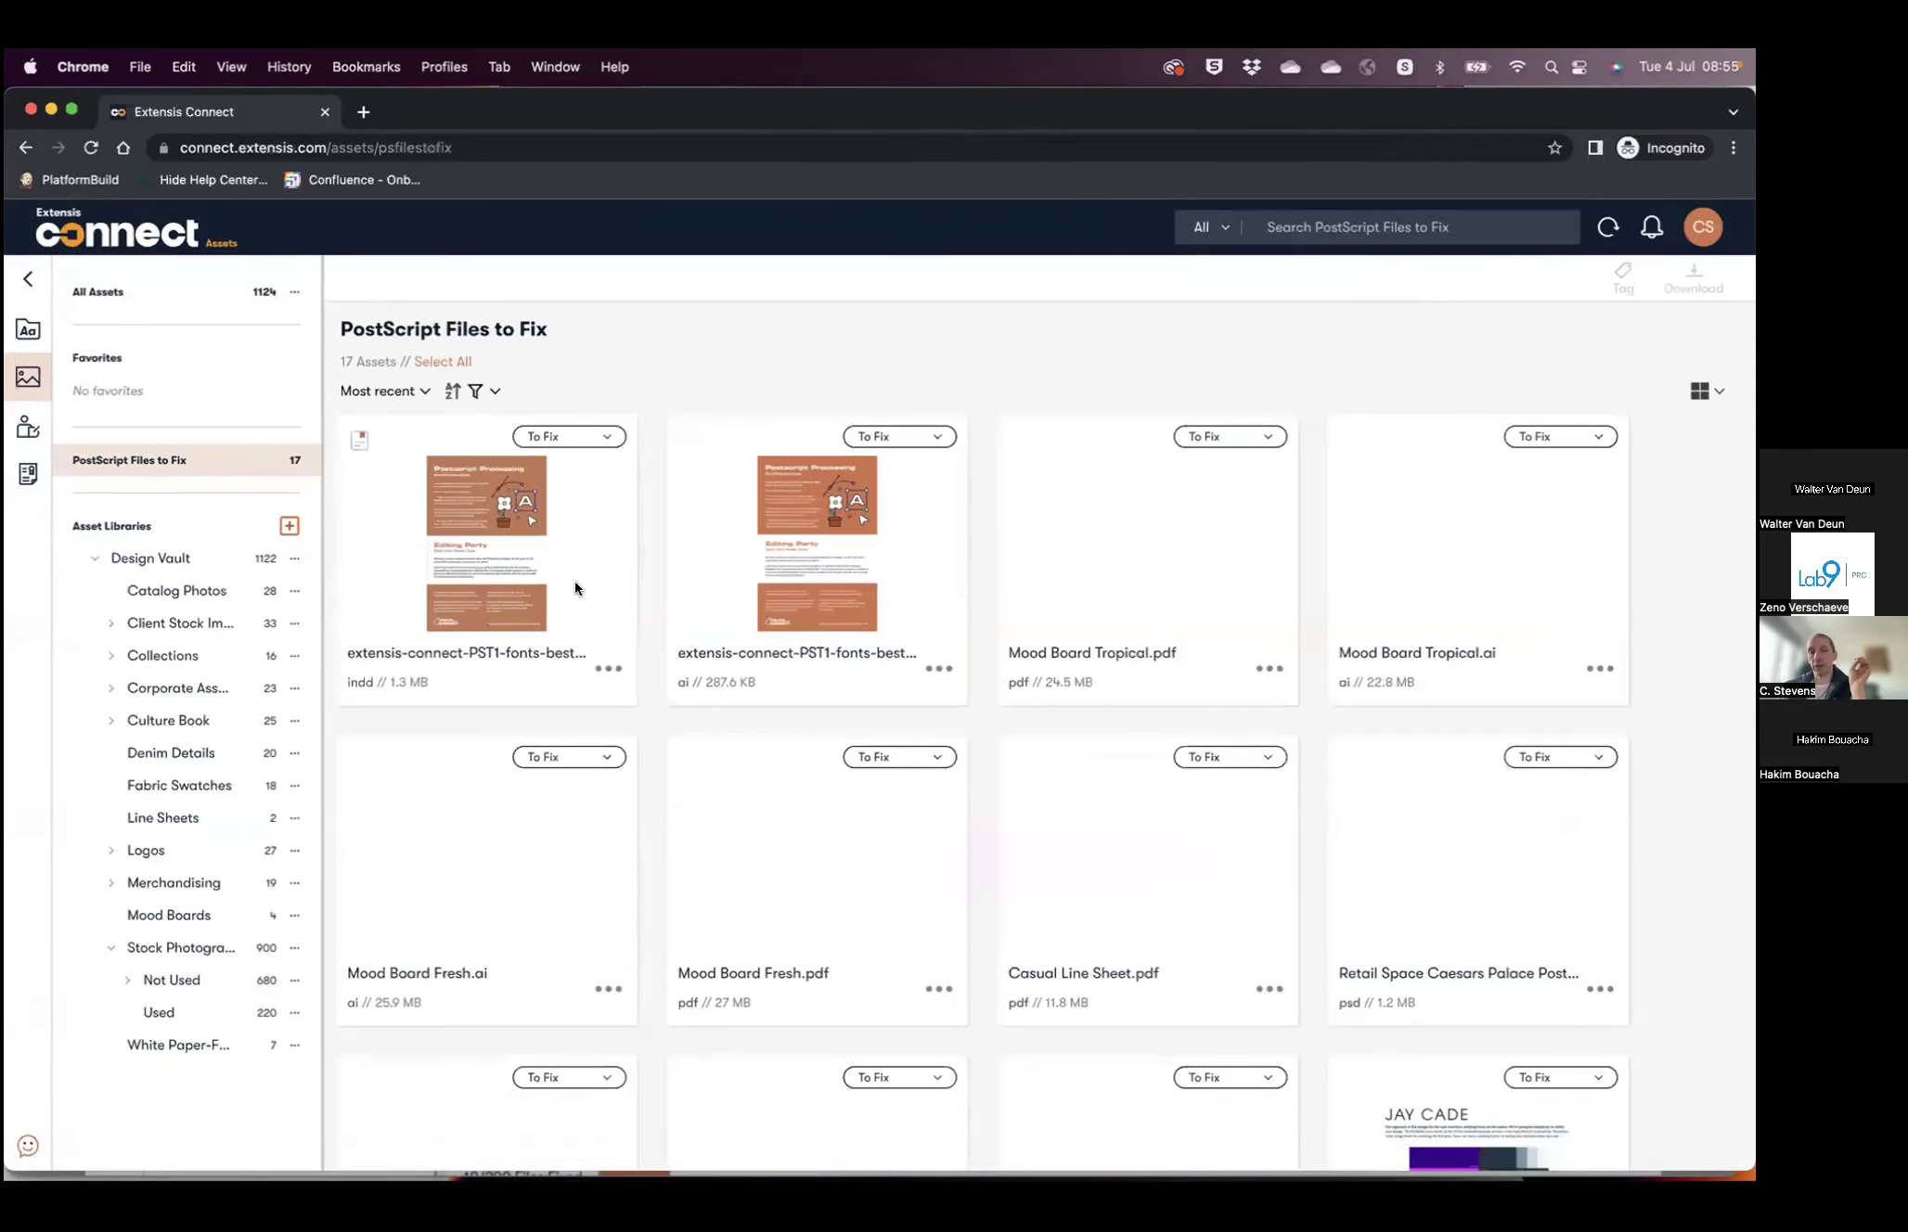
{"action": "left_click", "coordinate": [529, 570]}
{"action": "double_click", "coordinate": [529, 570]}
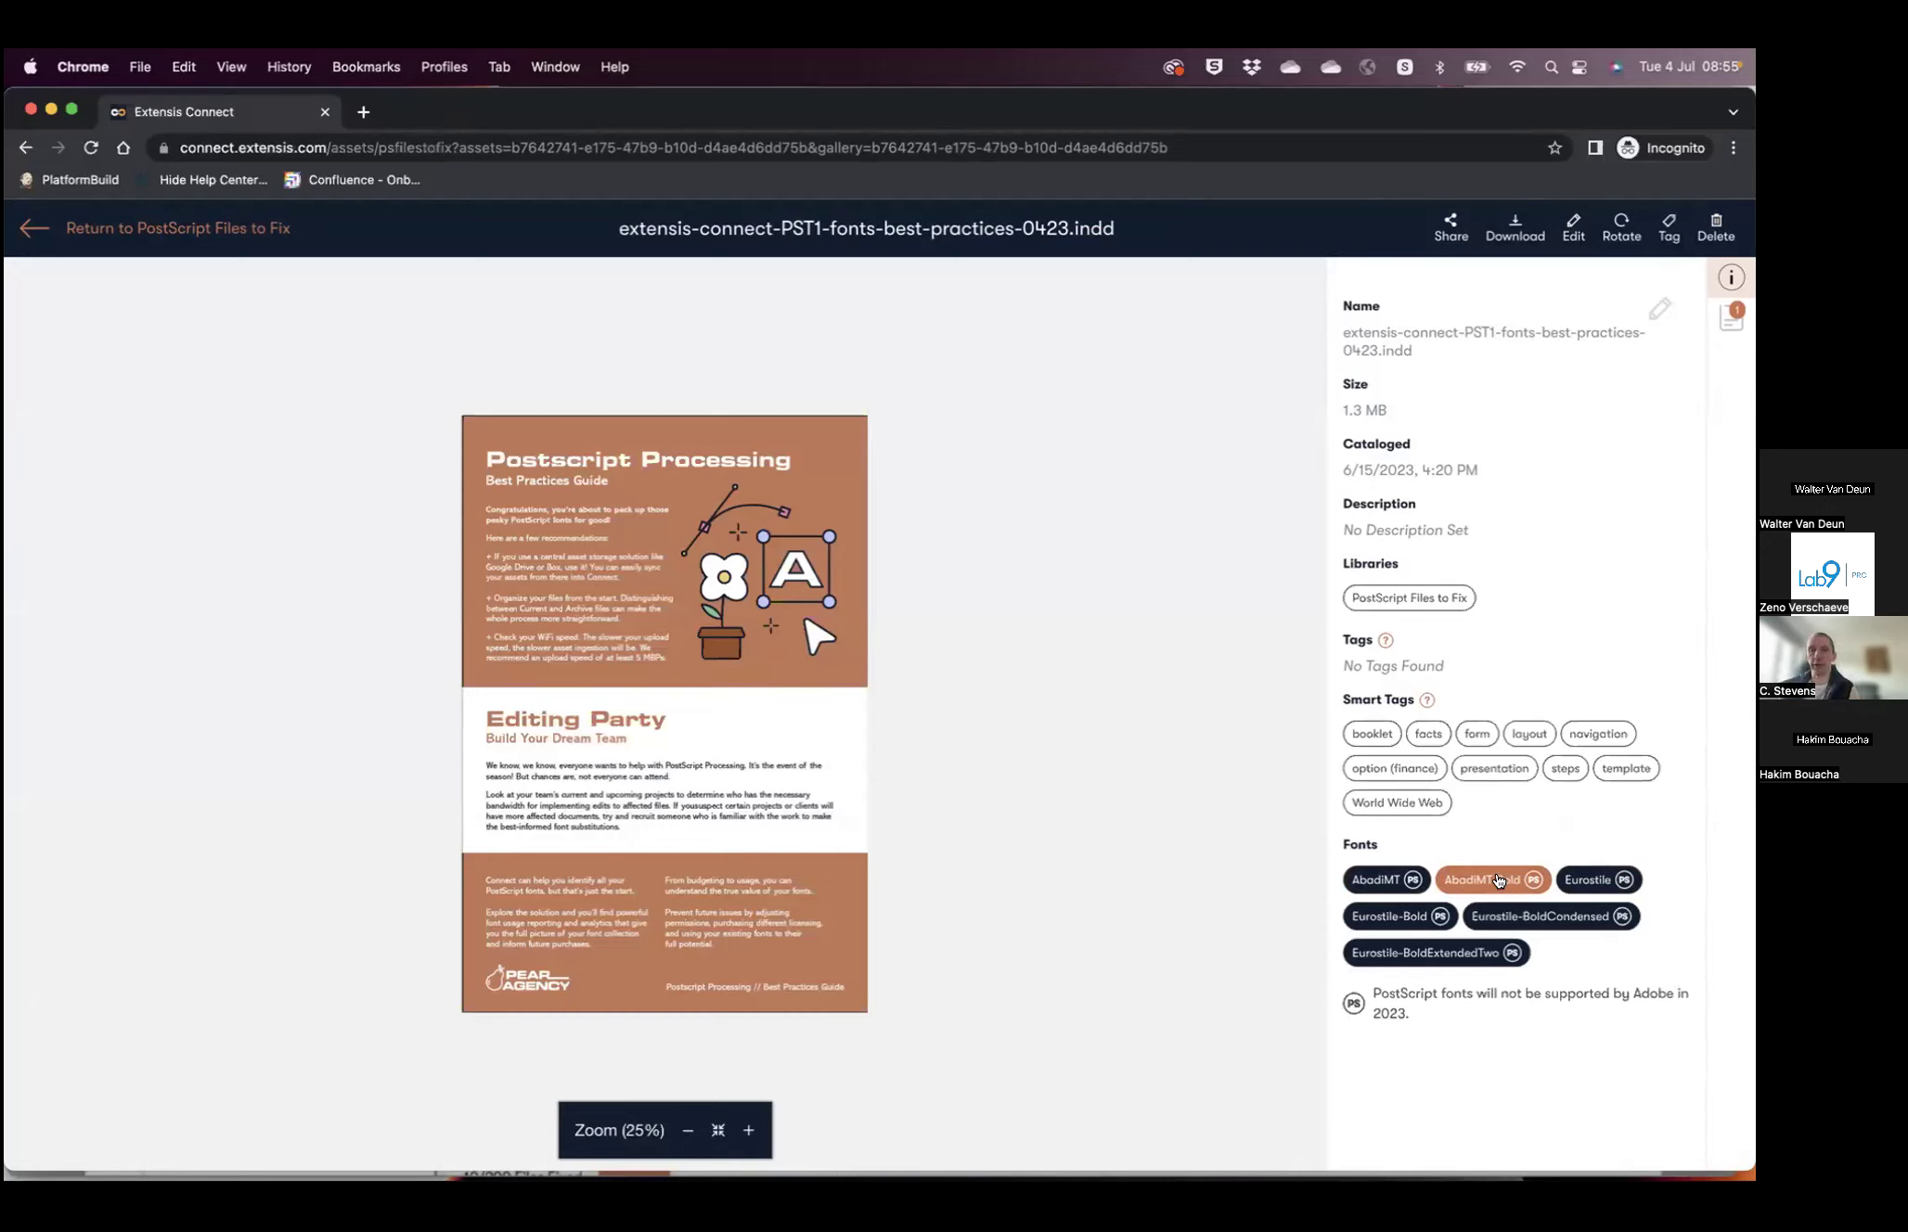
{"action": "left_click", "coordinate": [1586, 880]}
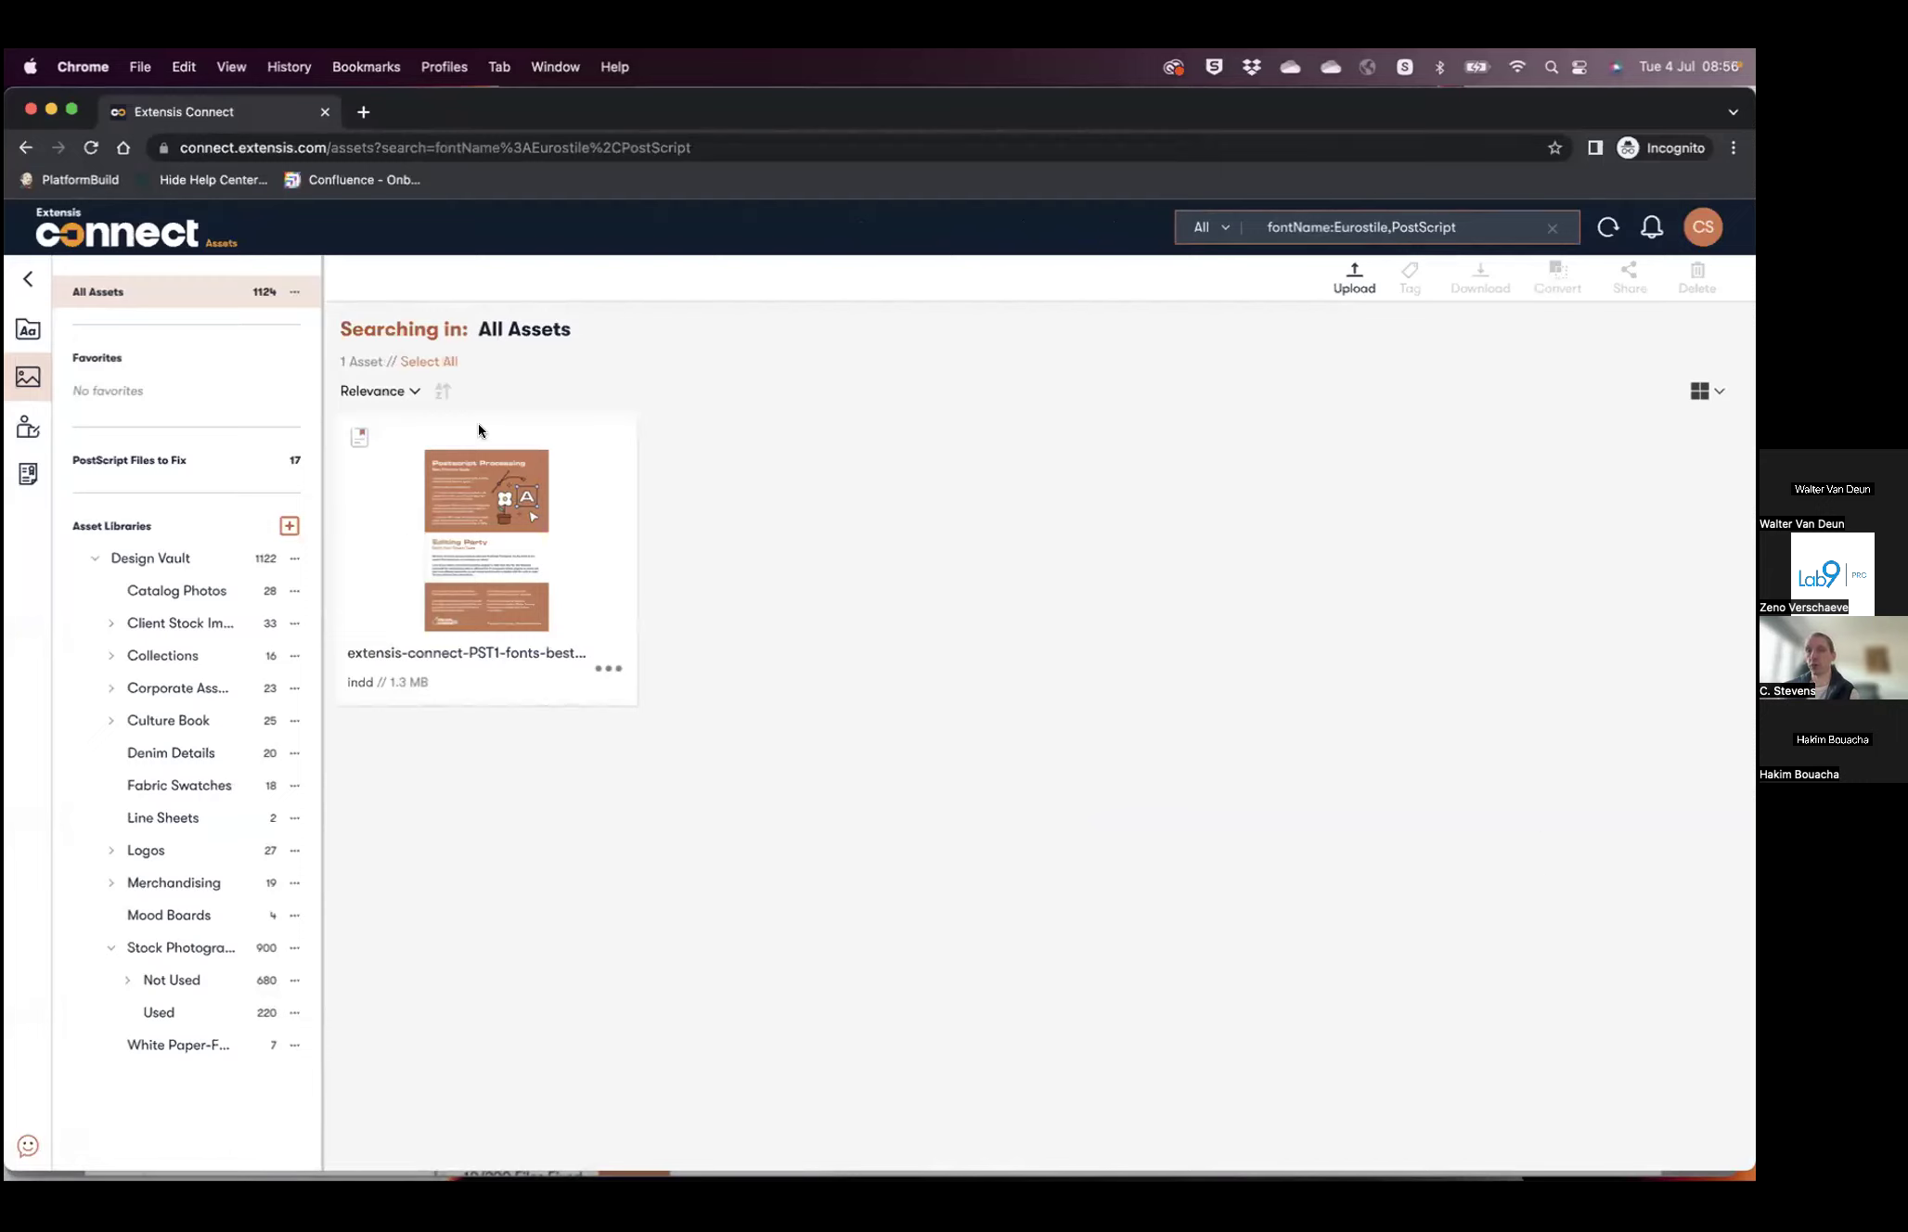
{"action": "left_click", "coordinate": [1547, 226]}
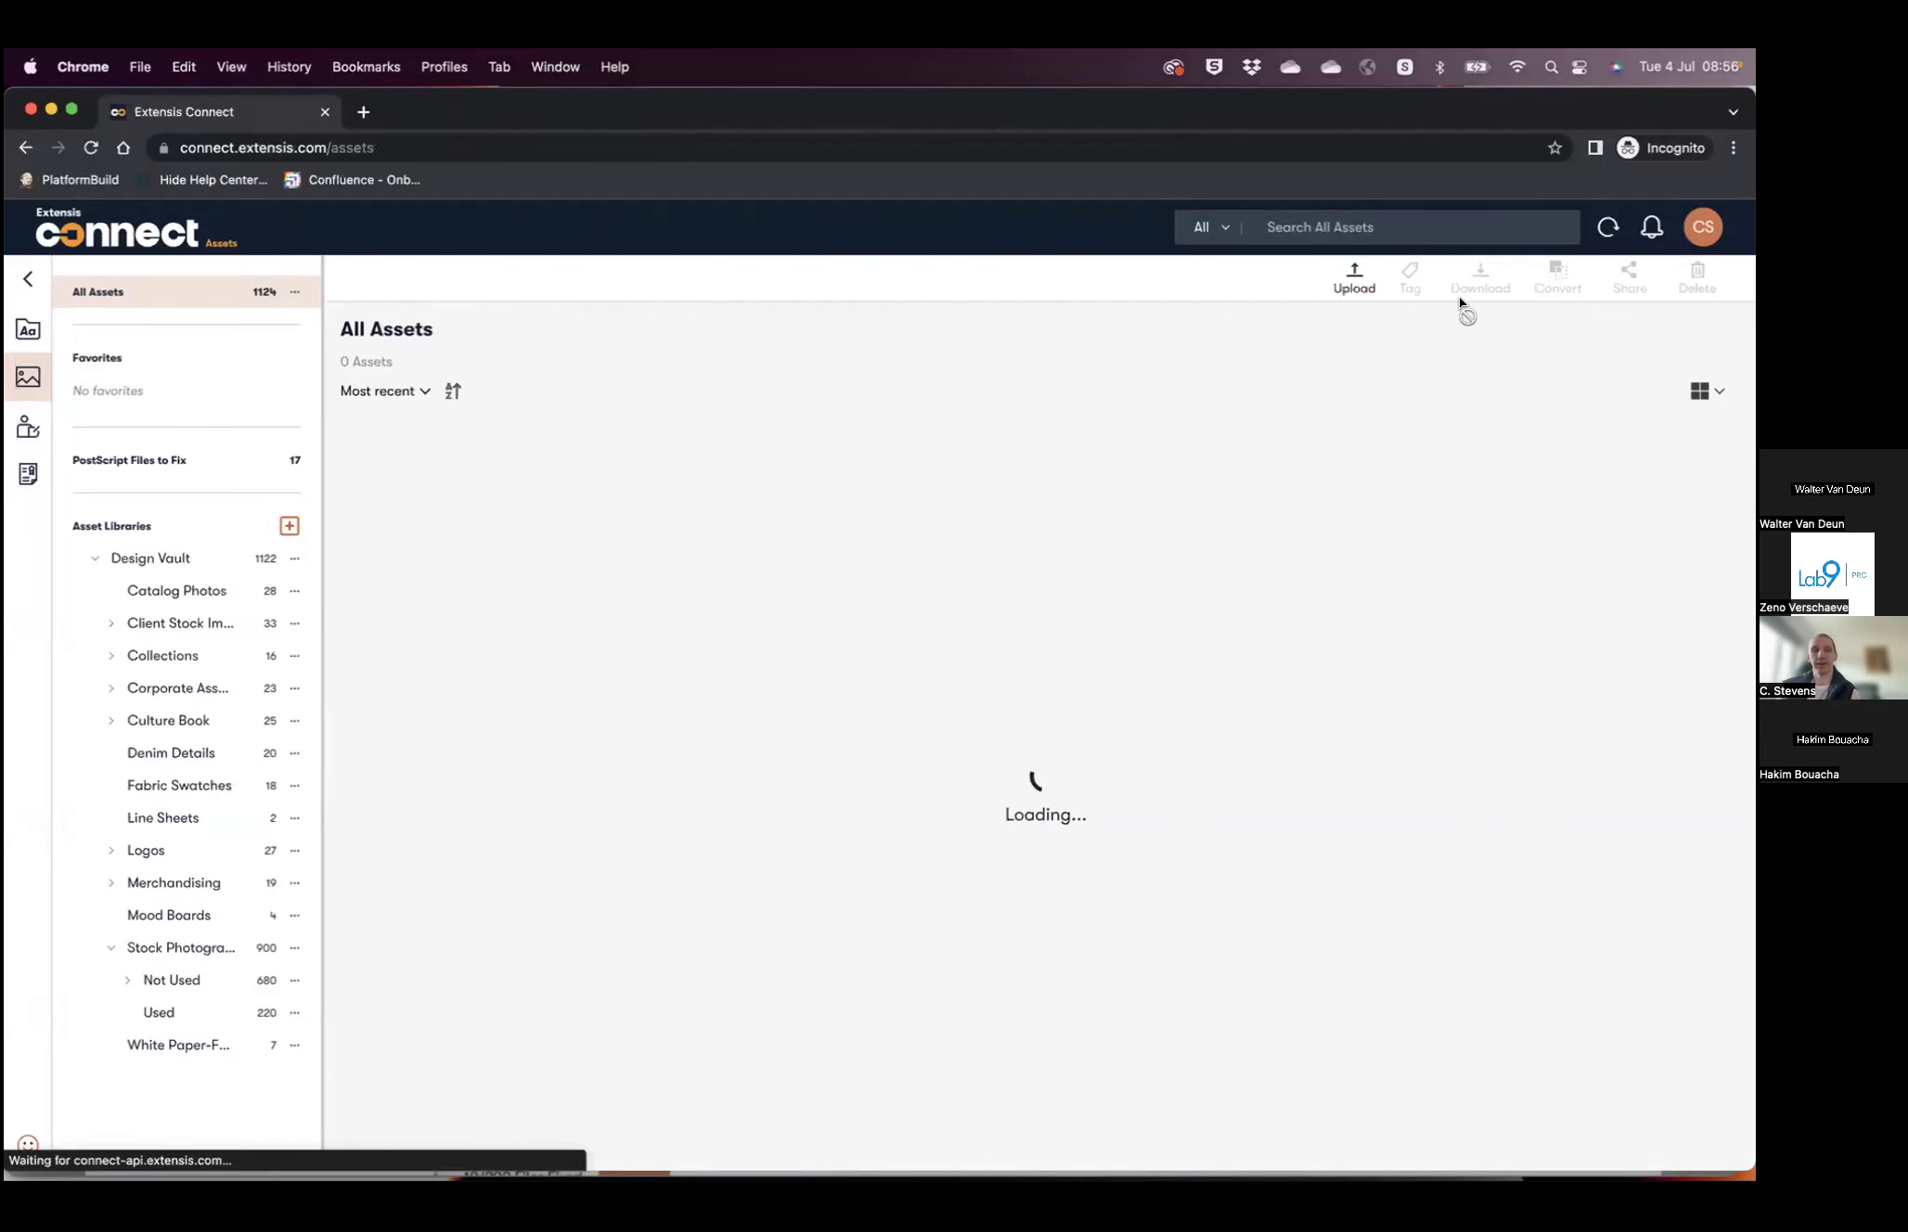
- Open extensis-connect-PST1-fonts-best-practices-0423.ai, find all assets using its AbadiMT PostScript font, and clear the search
{"action": "left_click", "coordinate": [832, 538]}
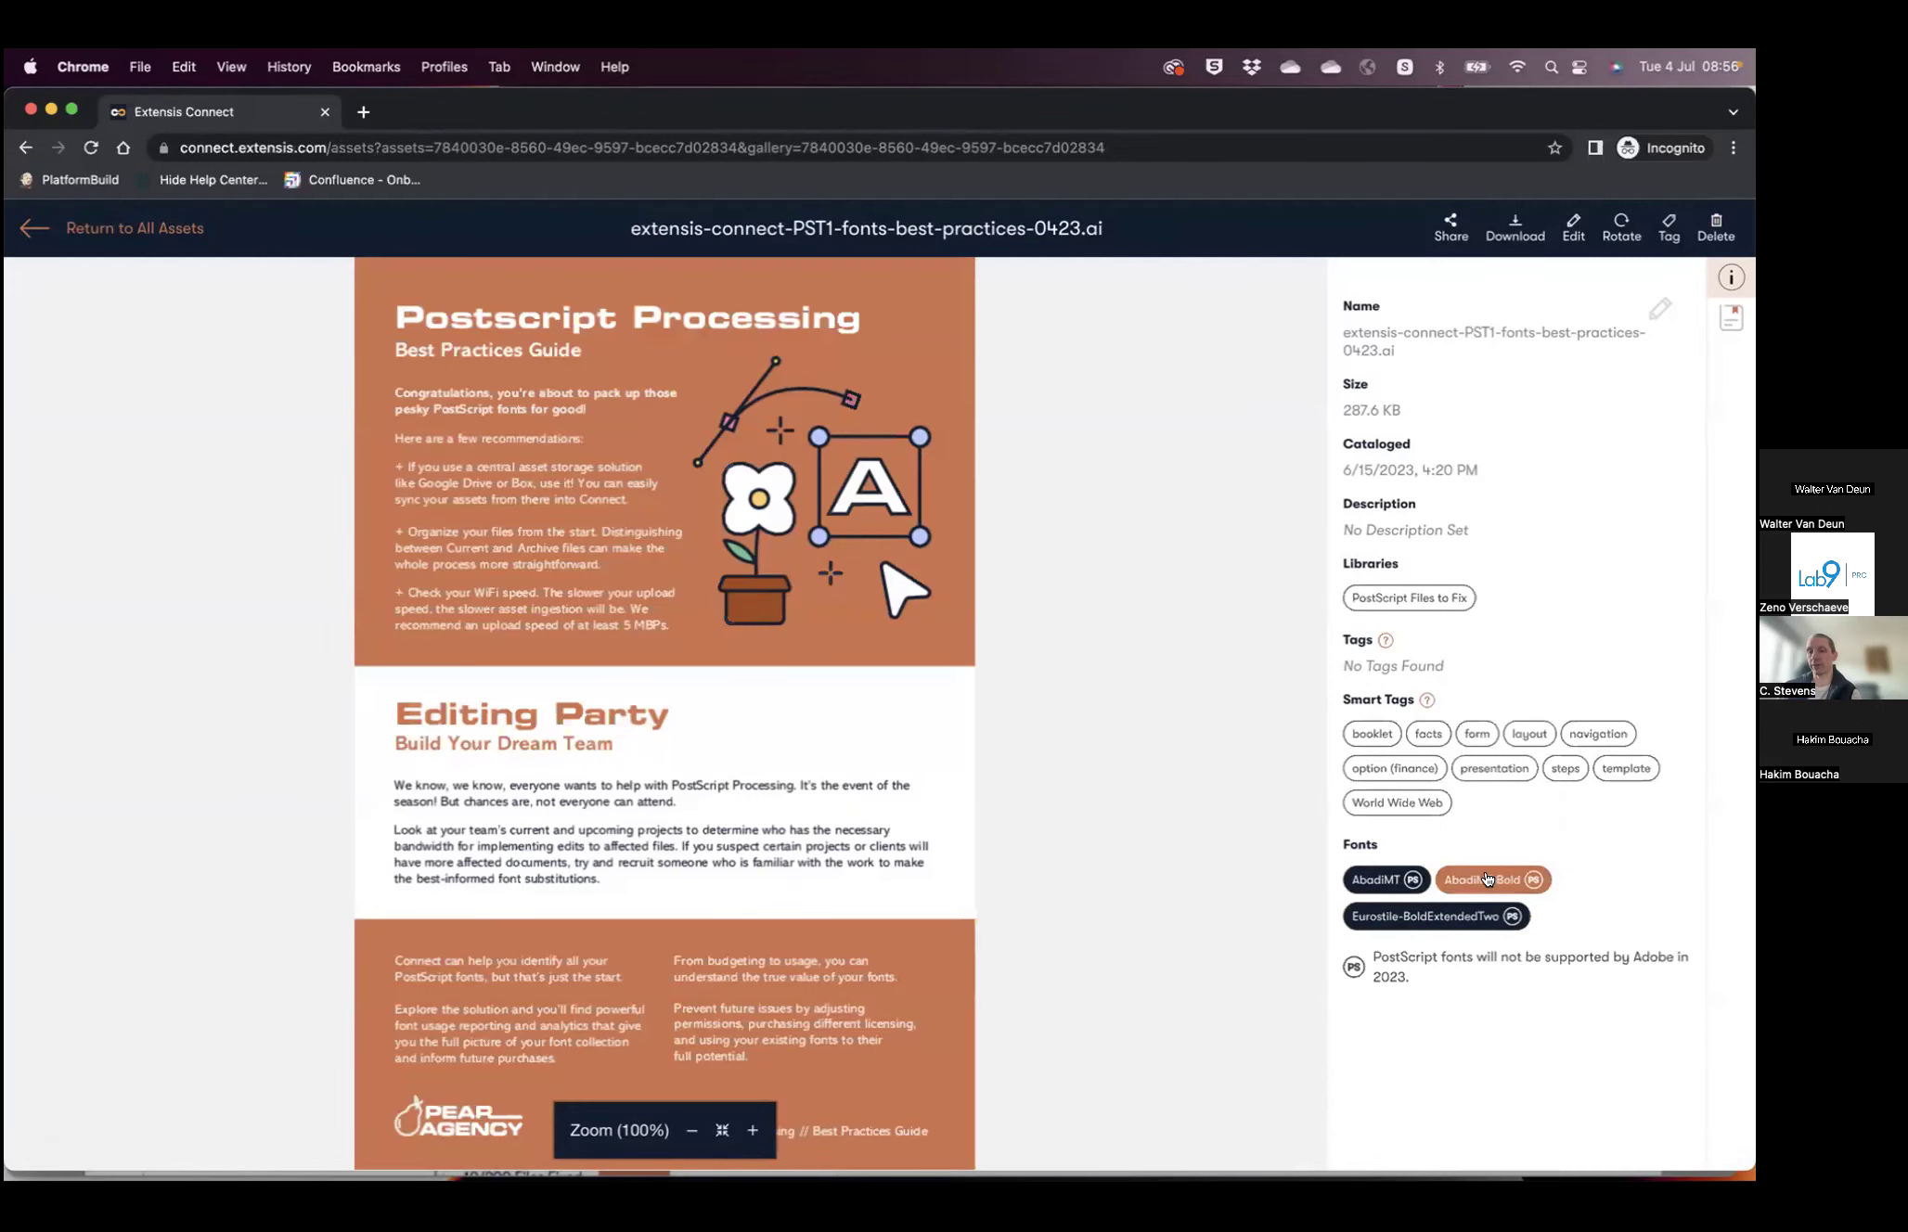
{"action": "left_click", "coordinate": [1379, 878]}
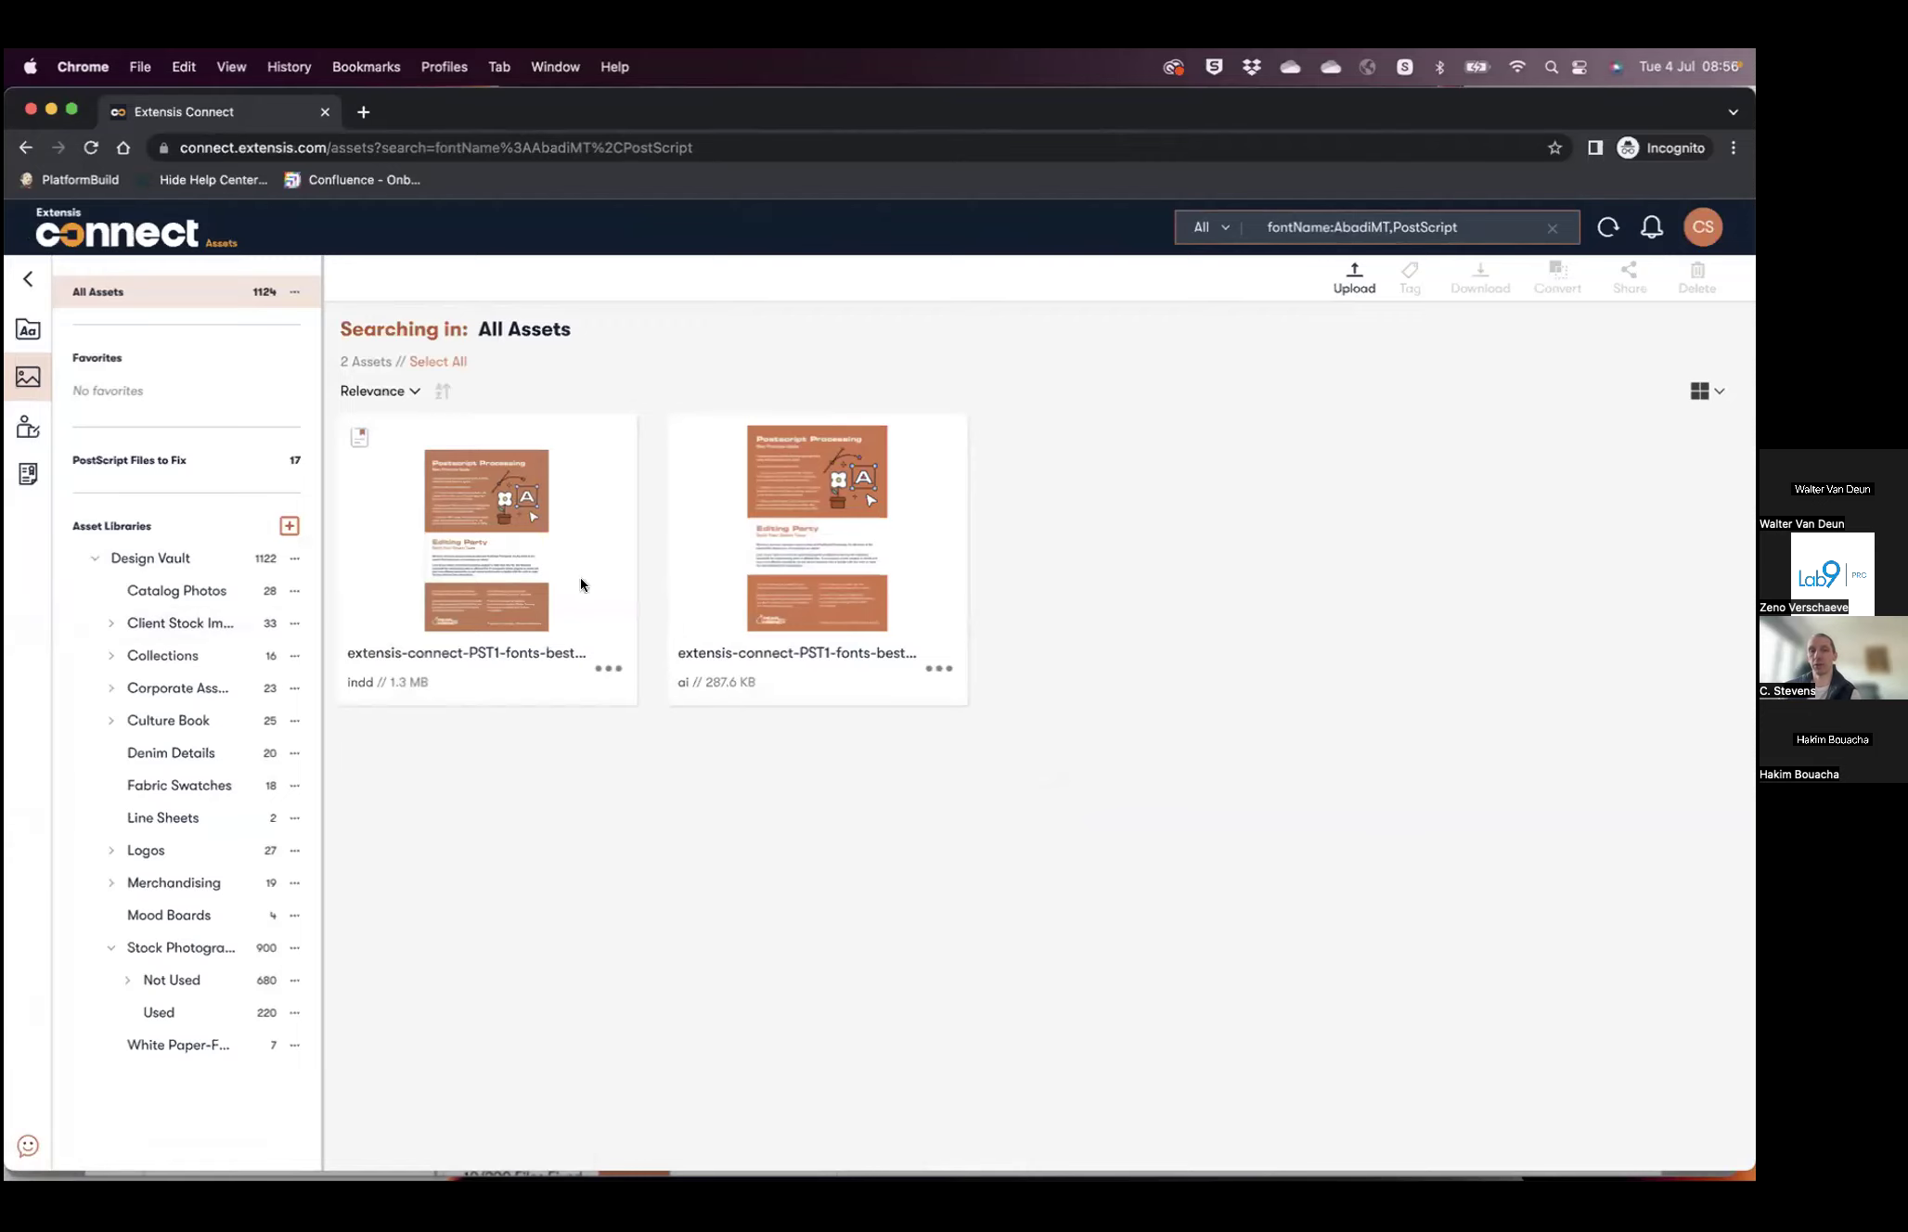
{"action": "left_click", "coordinate": [1549, 228]}
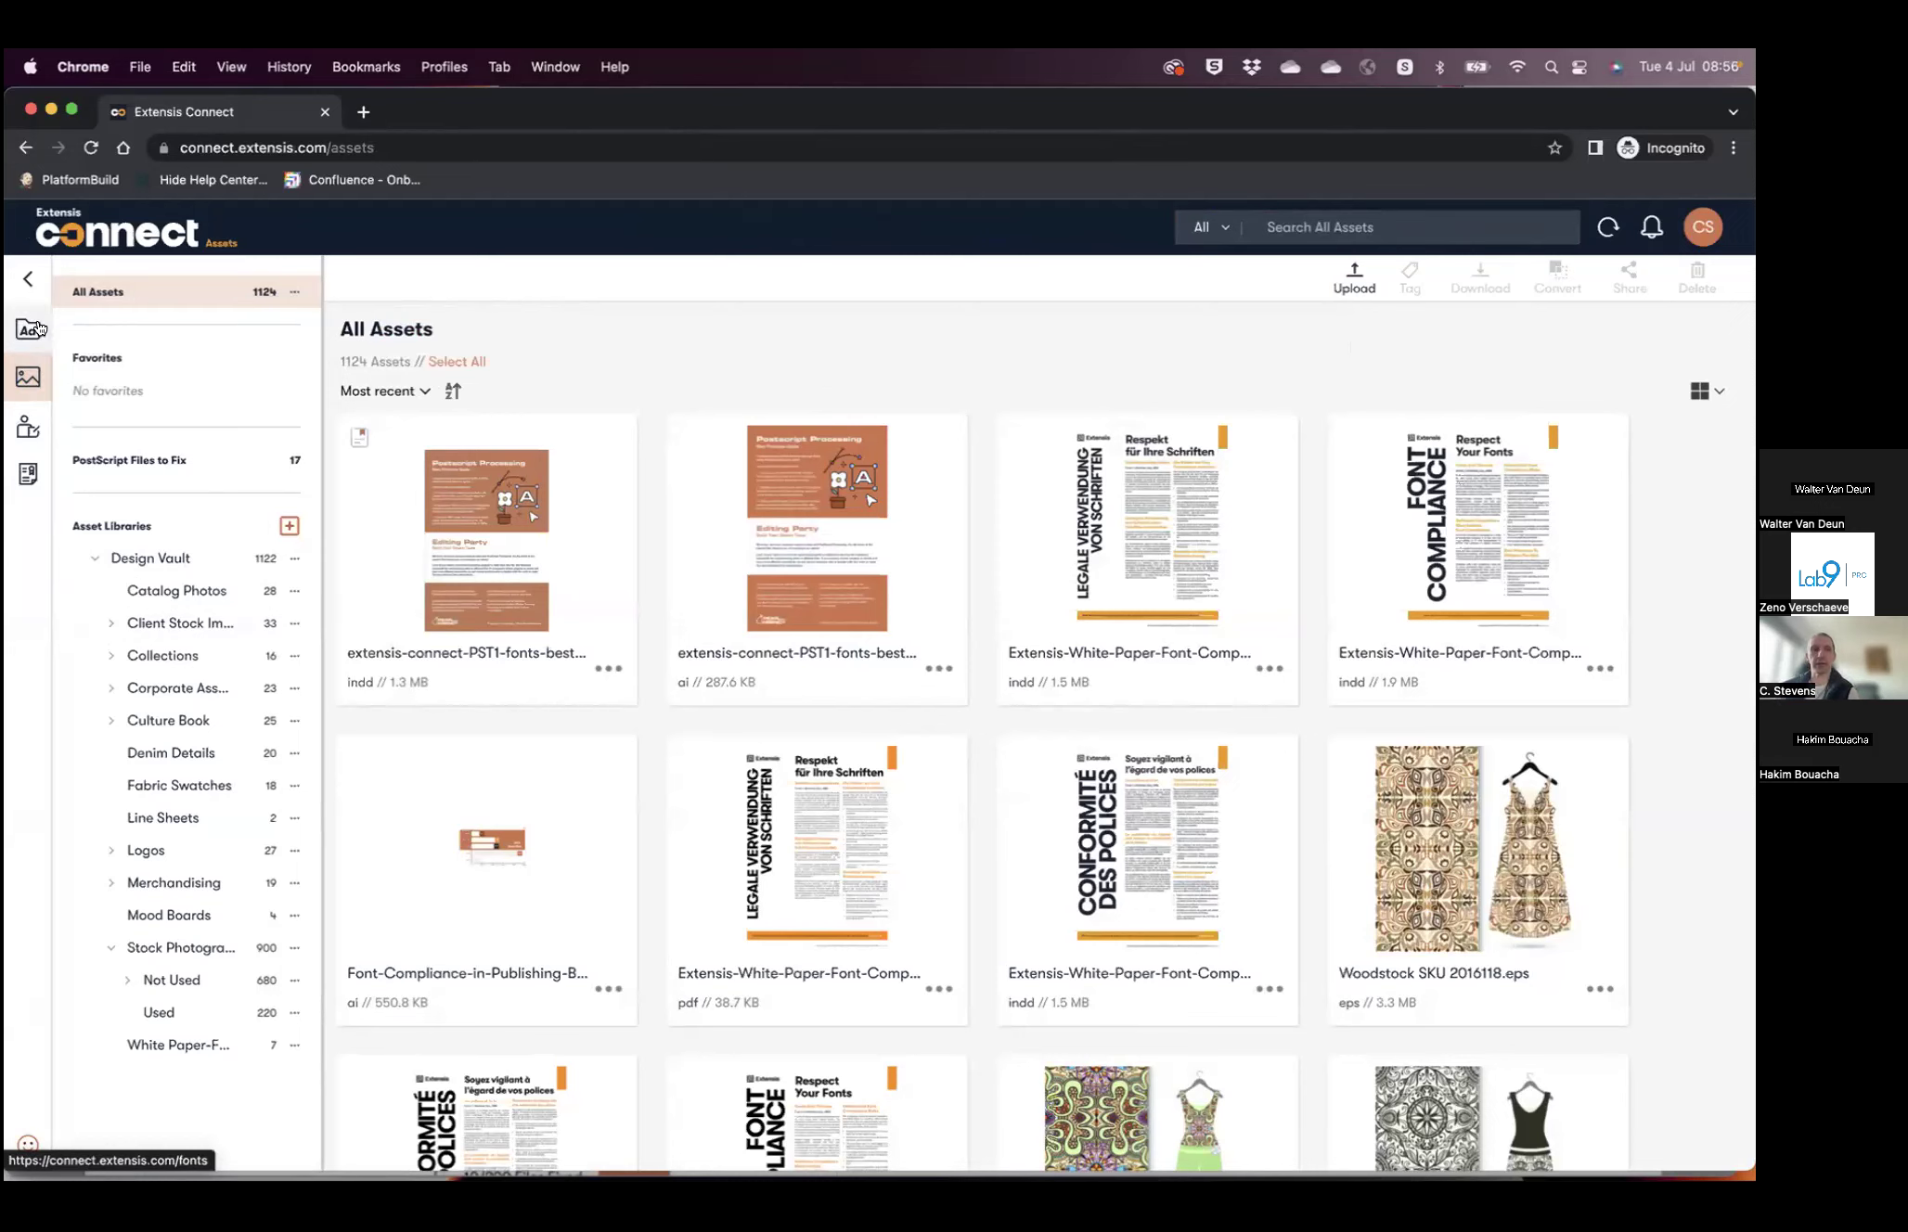
- Go to the Fonts section and preview only the Abel family in tile view
{"action": "left_click", "coordinate": [31, 329]}
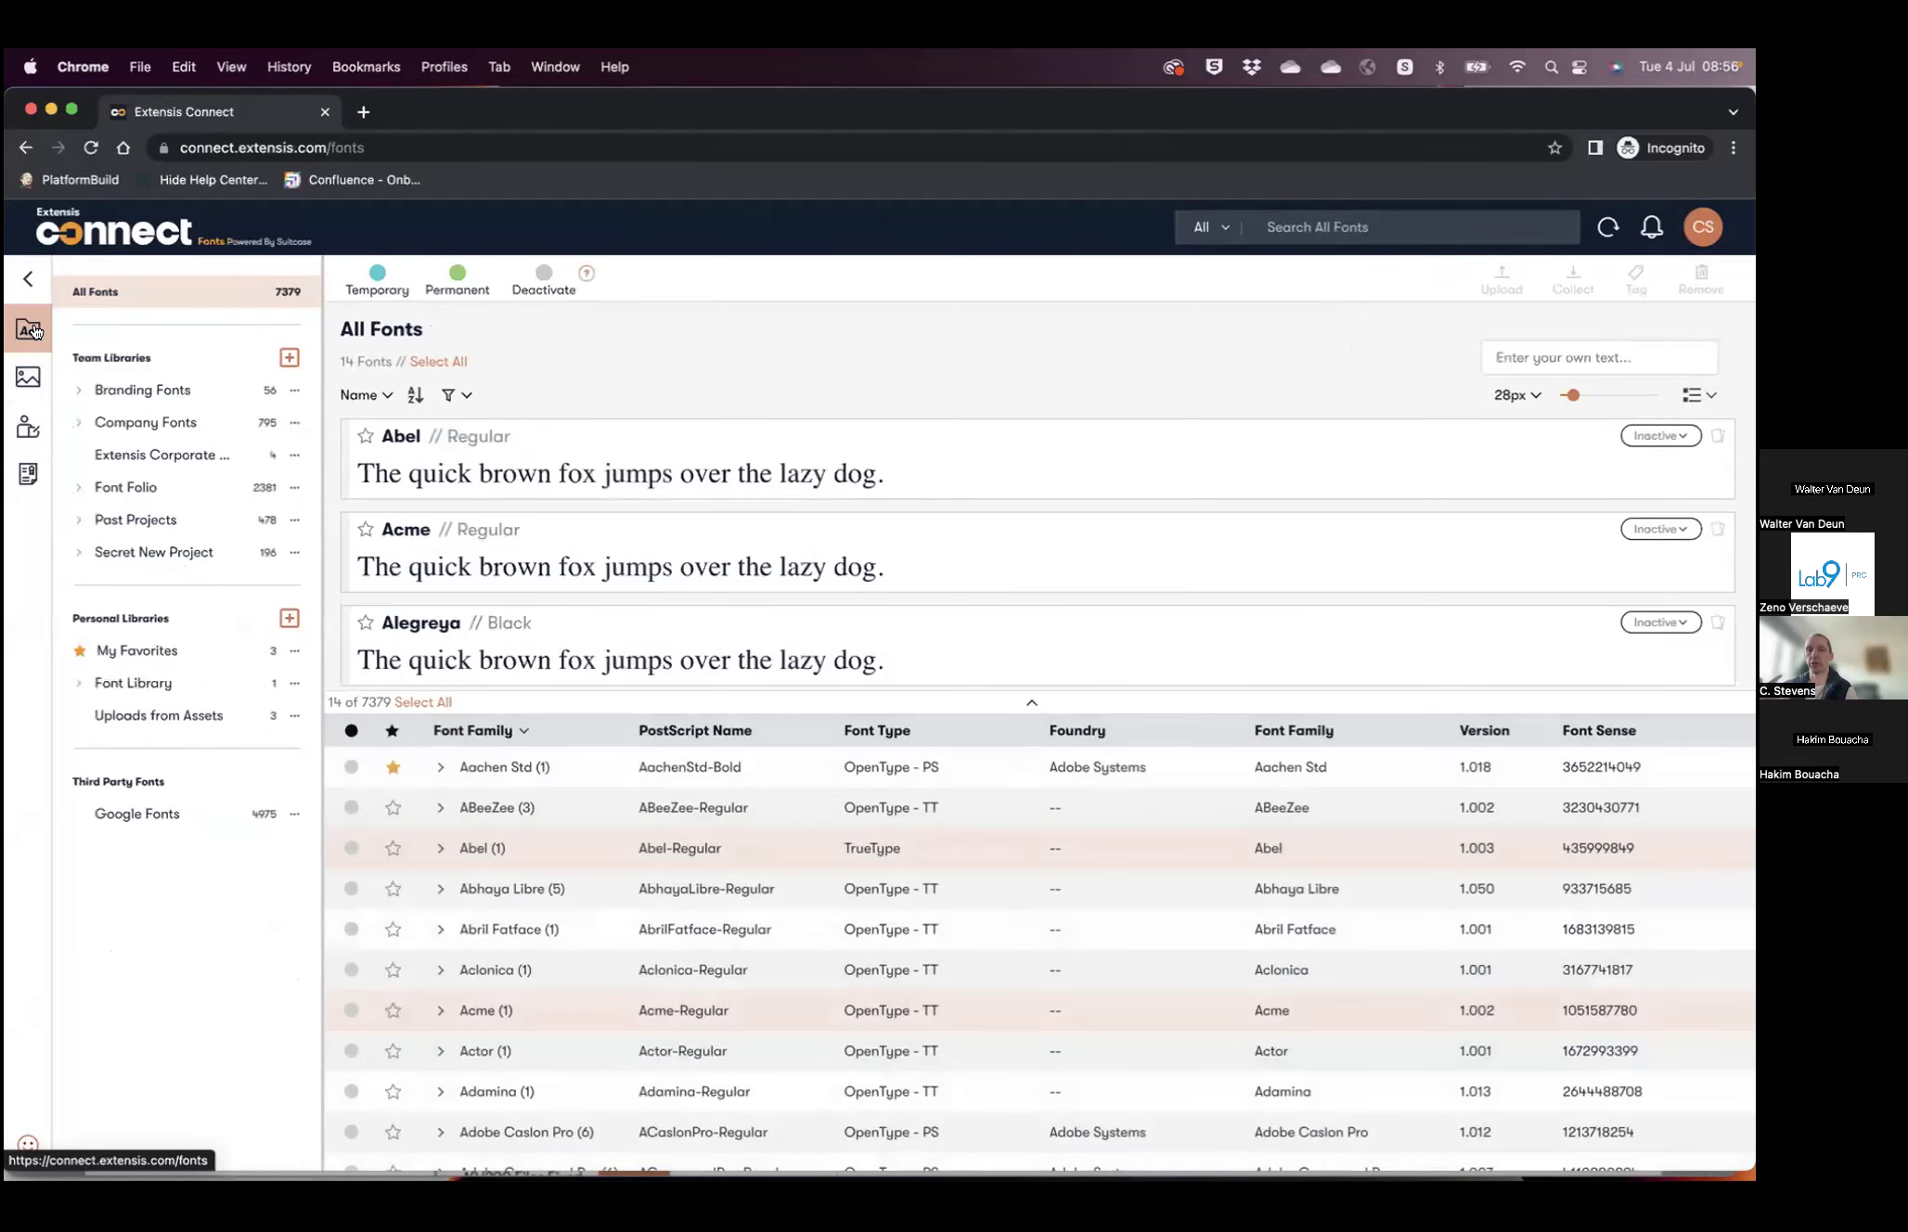
{"action": "left_click", "coordinate": [786, 835]}
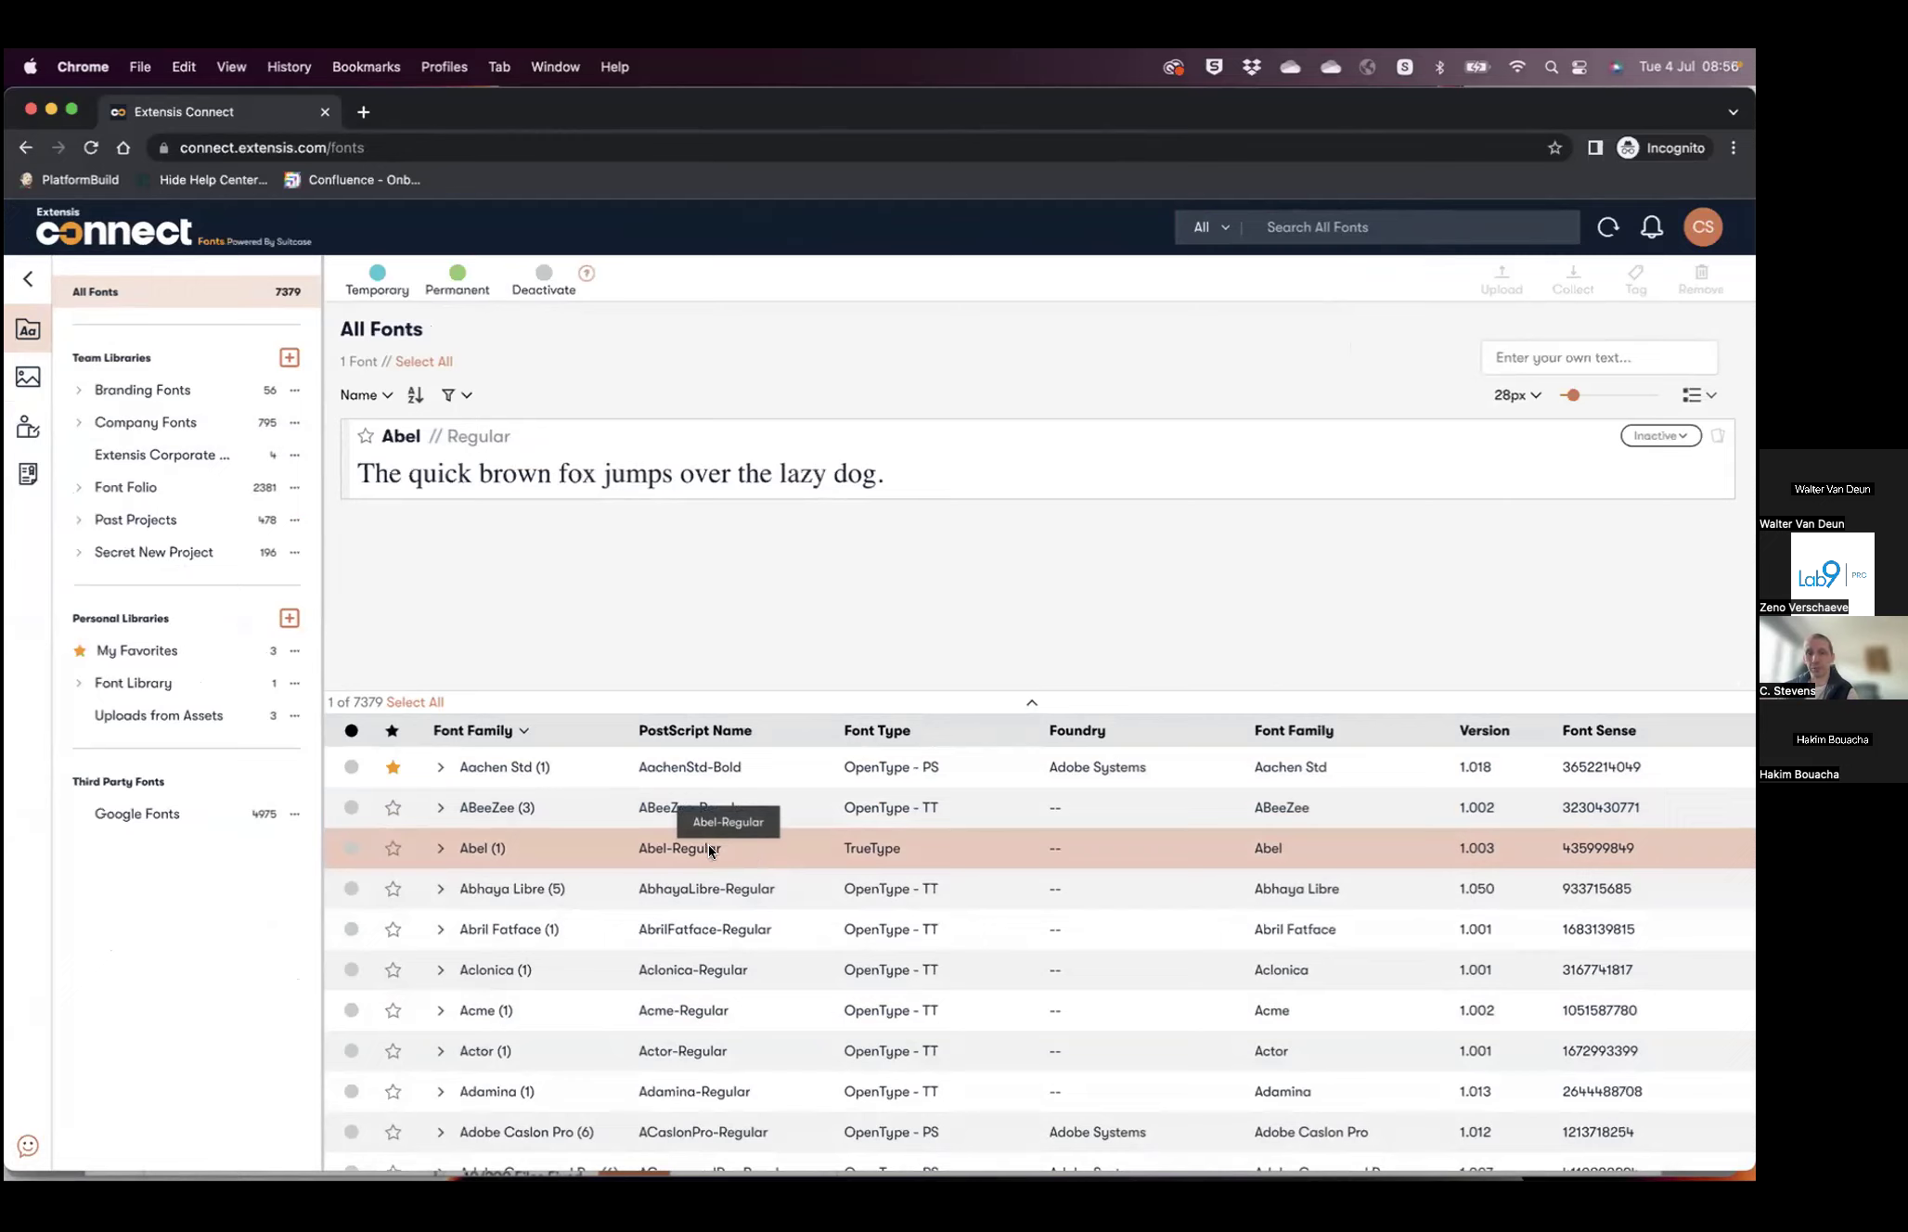
{"action": "left_click", "coordinate": [1708, 399]}
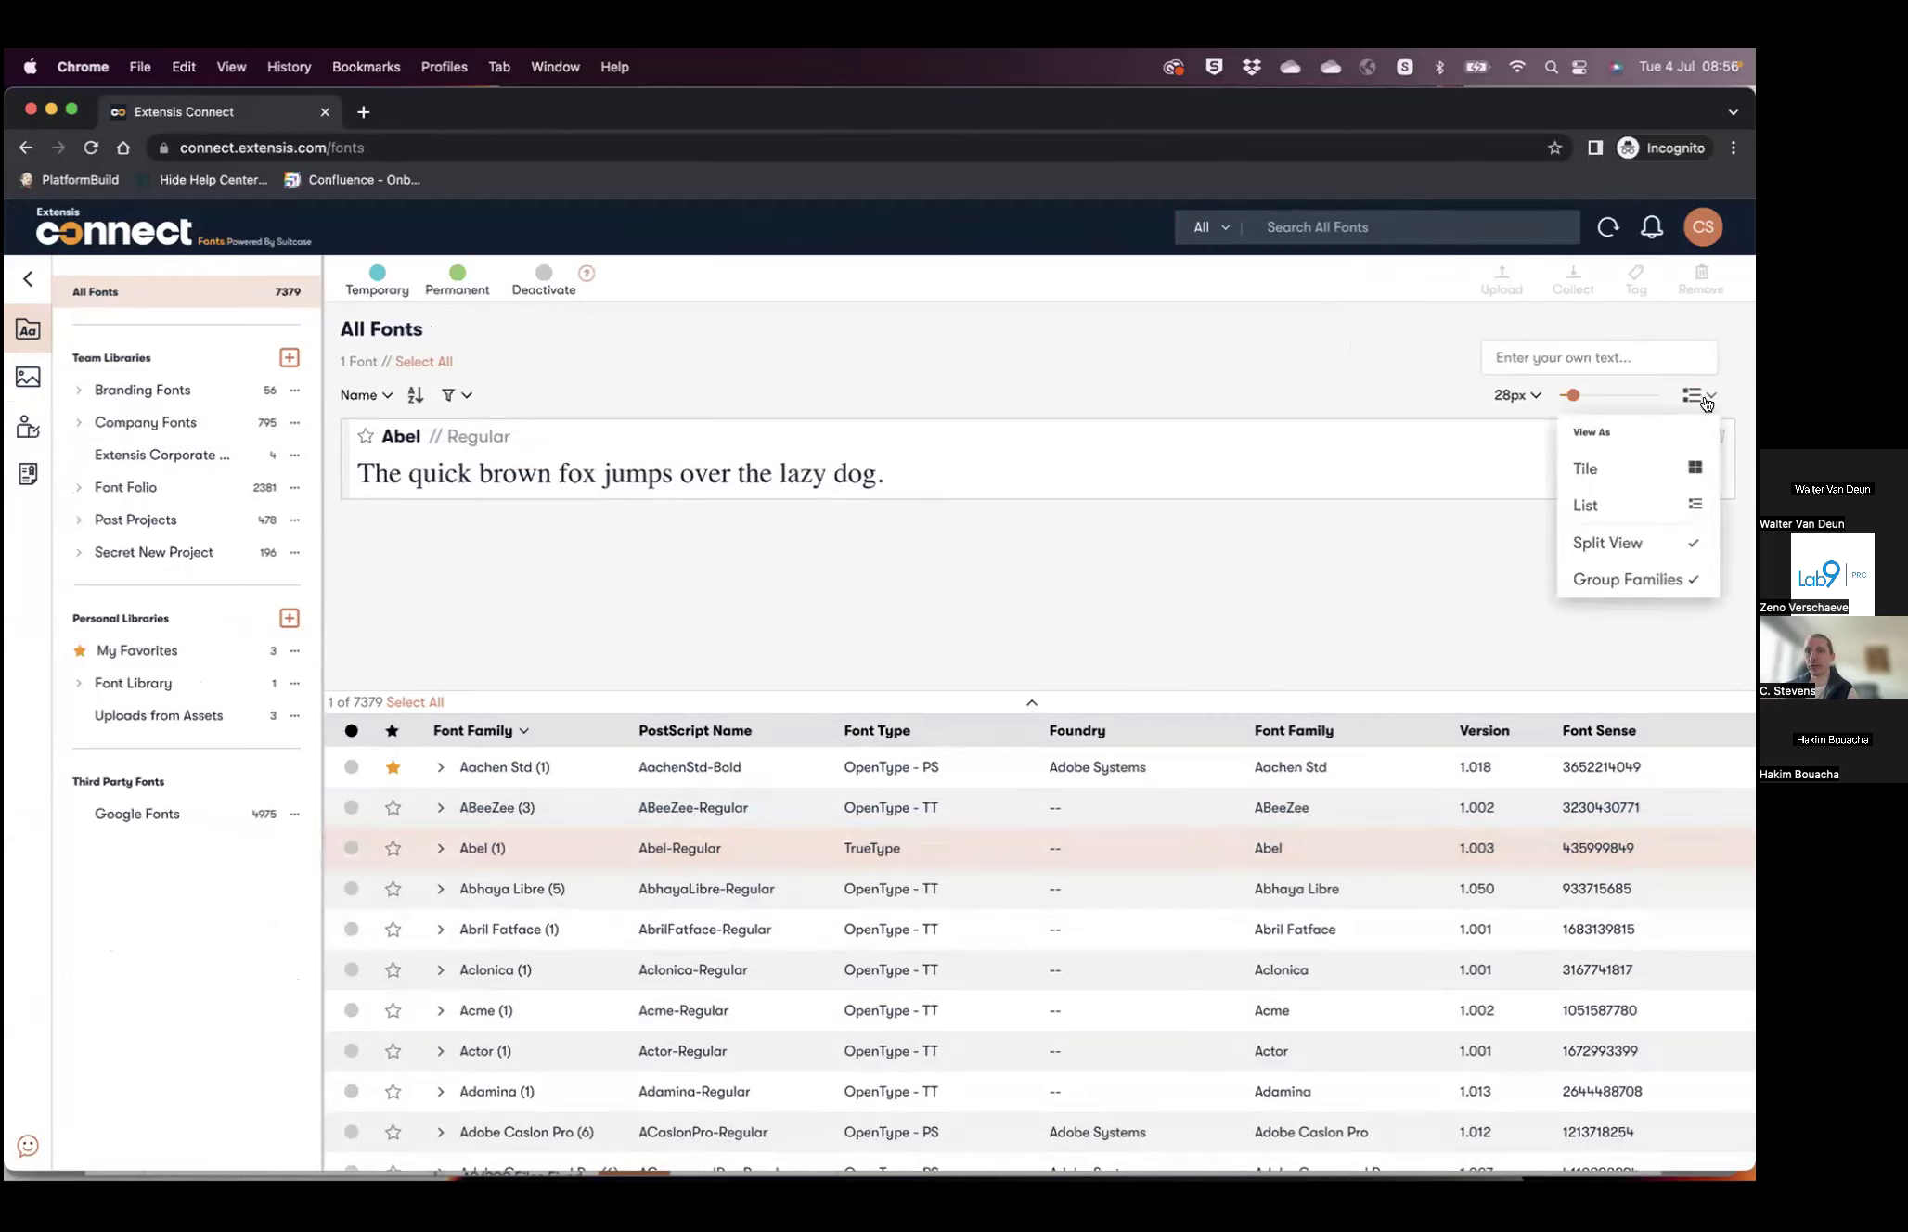
{"action": "left_click", "coordinate": [1582, 466]}
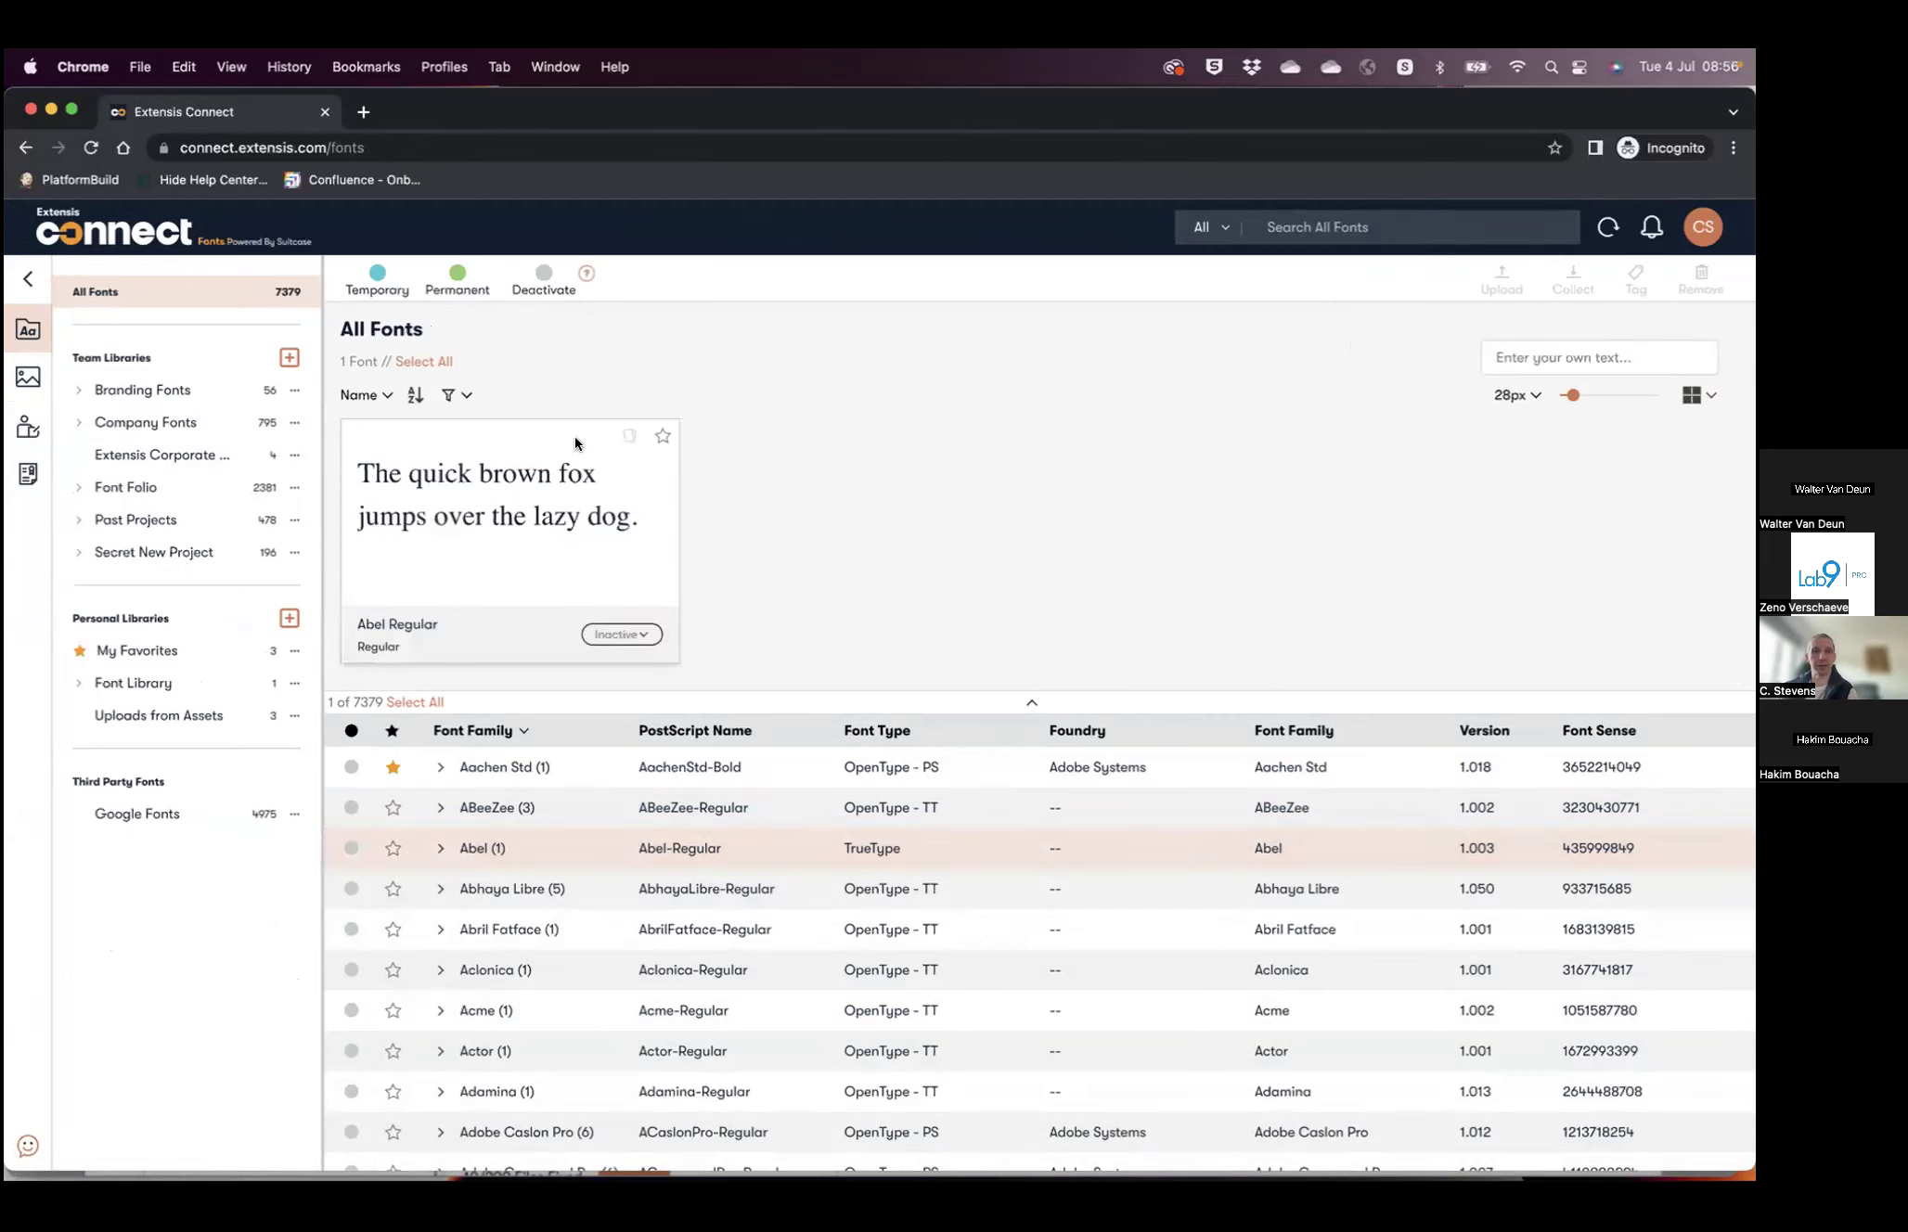
- Examine the Abel Regular font's information, including its smart tags, and return to All Fonts
{"action": "left_click", "coordinate": [627, 434]}
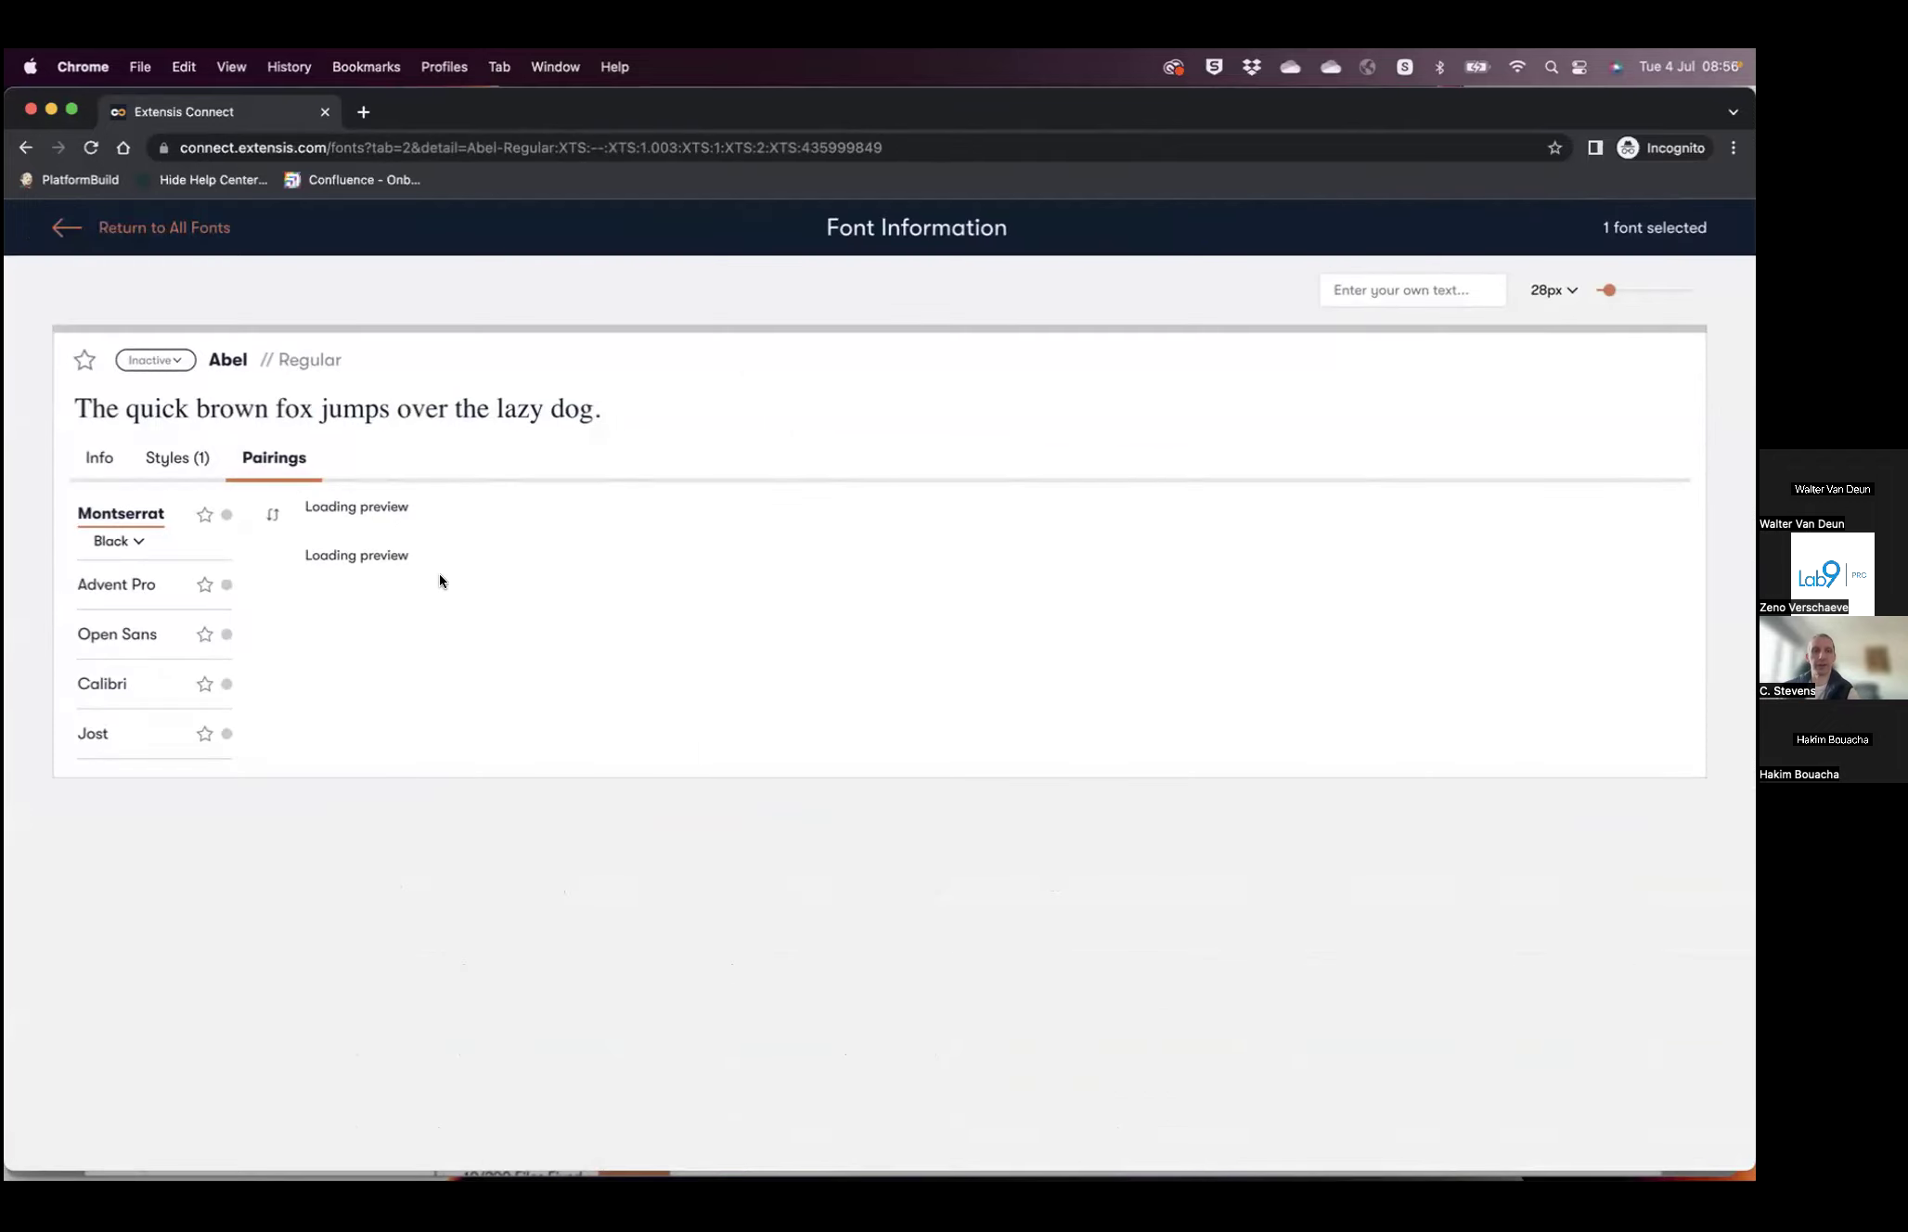
{"action": "left_click", "coordinate": [98, 458]}
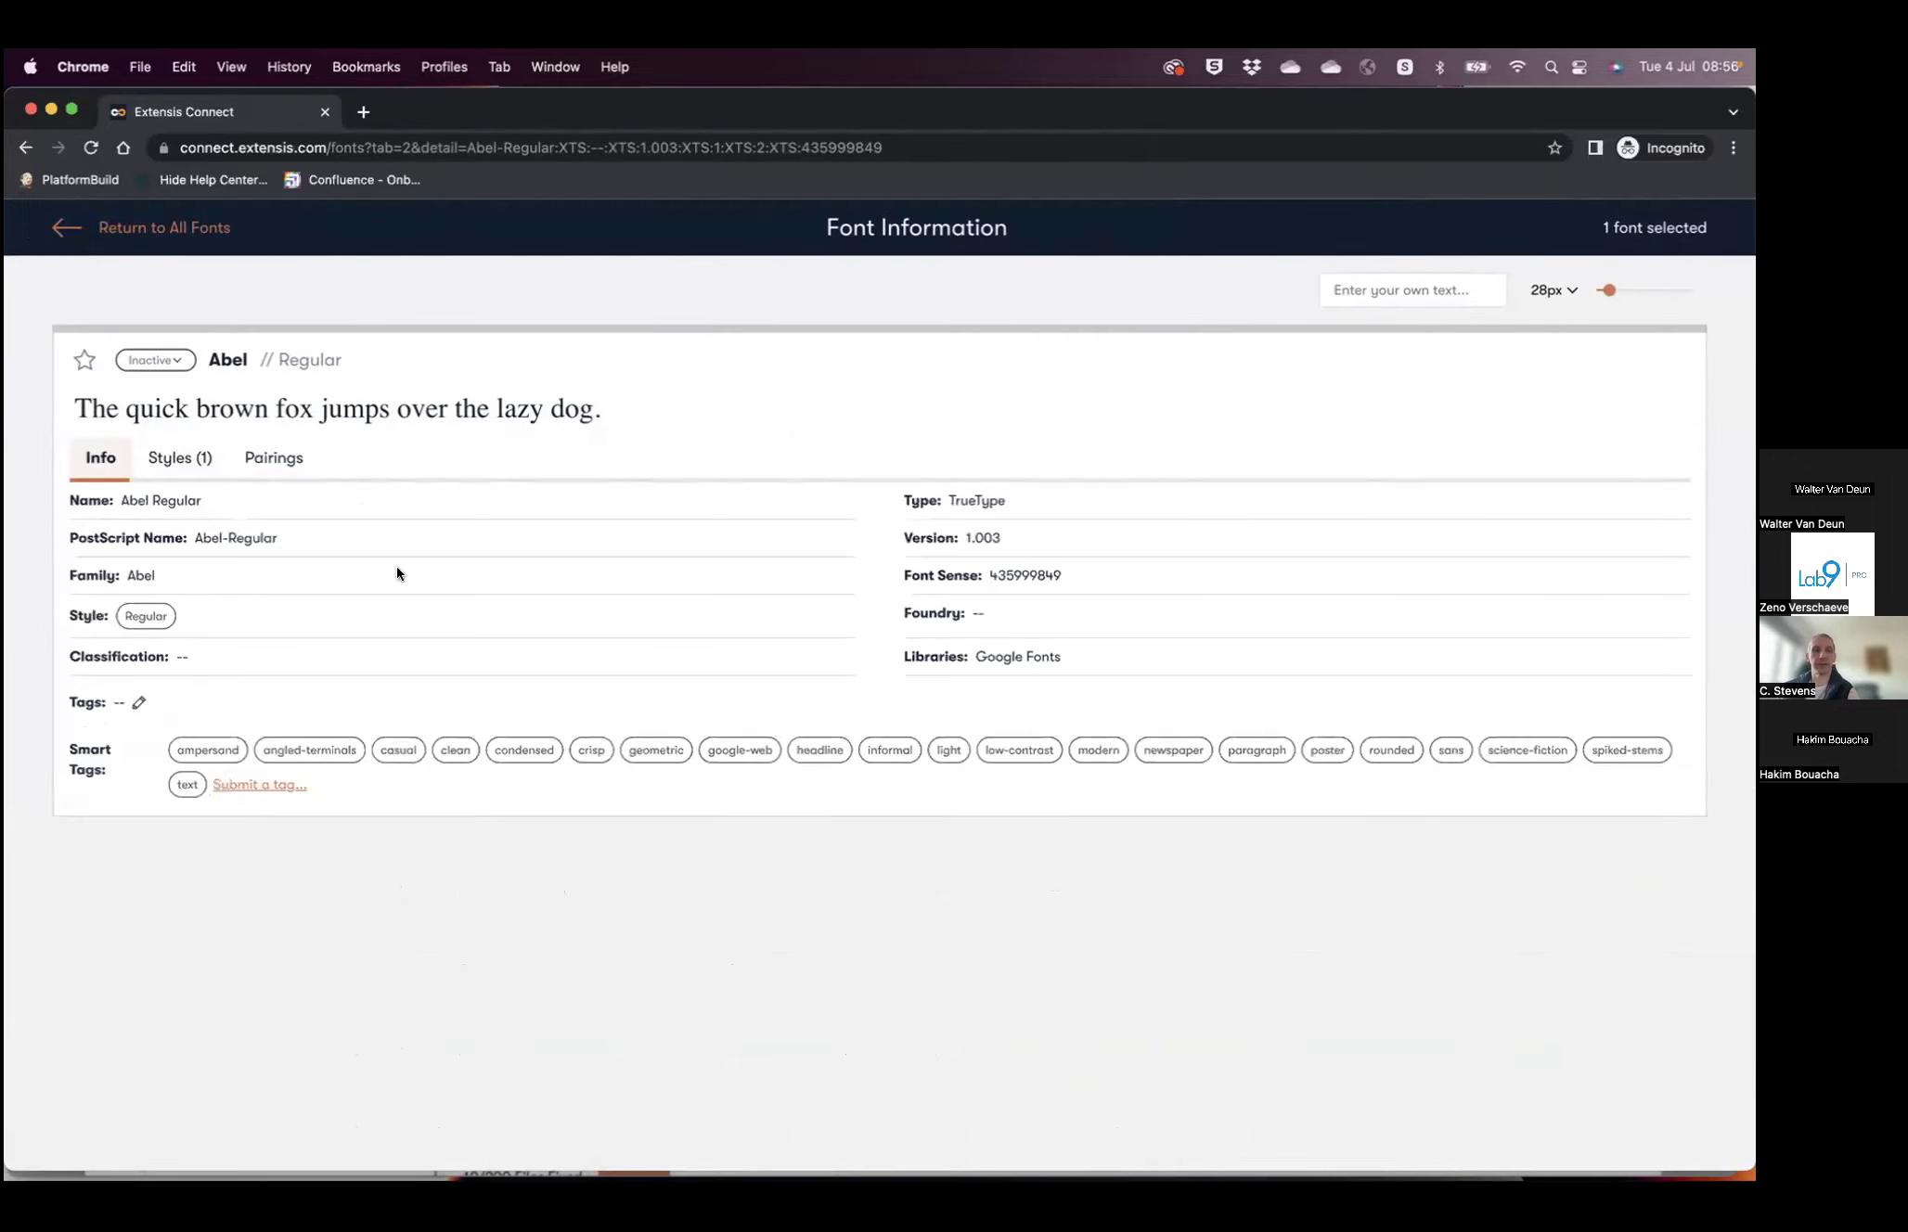
{"action": "left_click_drag", "start_coordinate": [68, 748], "coordinate": [110, 754]}
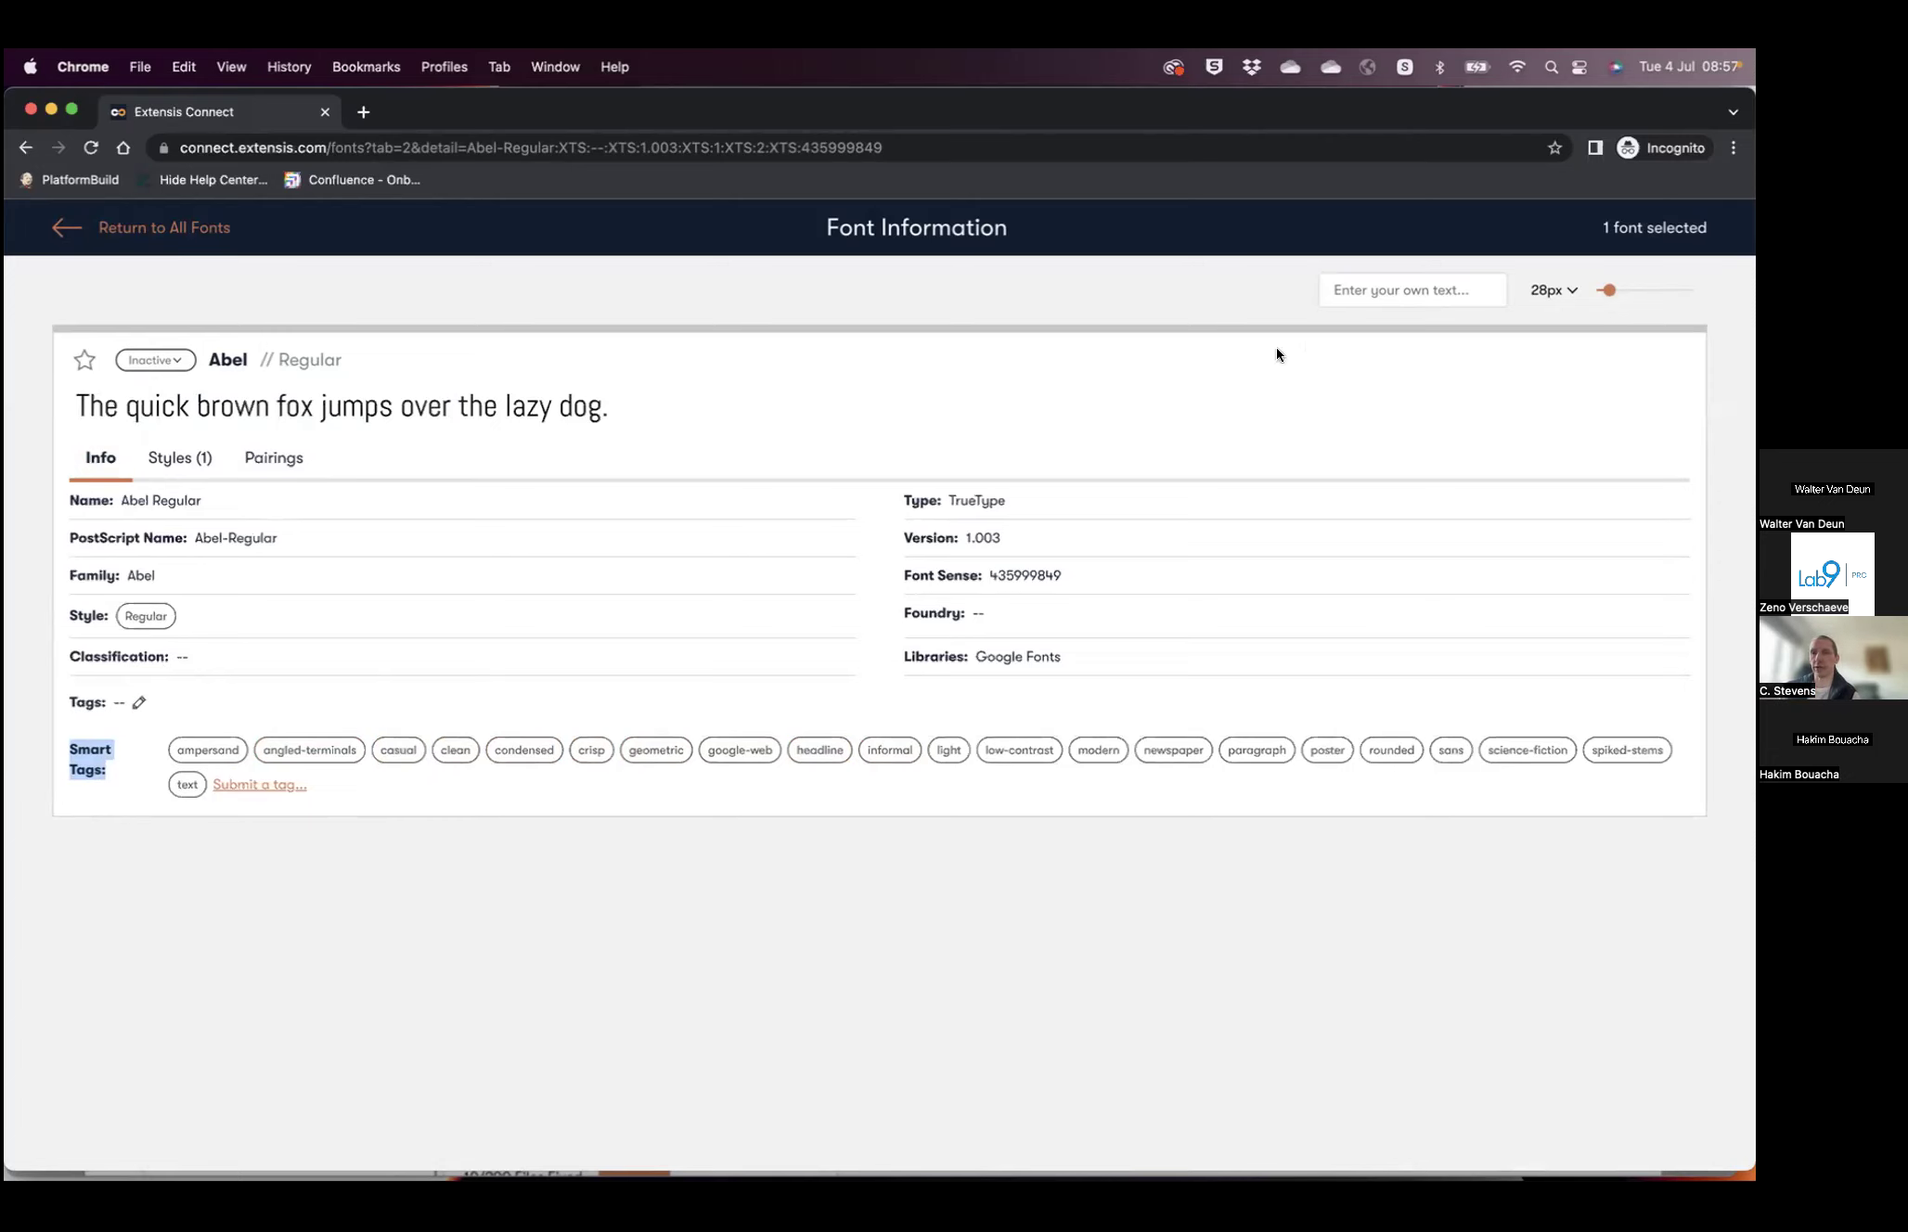
{"action": "left_click", "coordinate": [194, 234]}
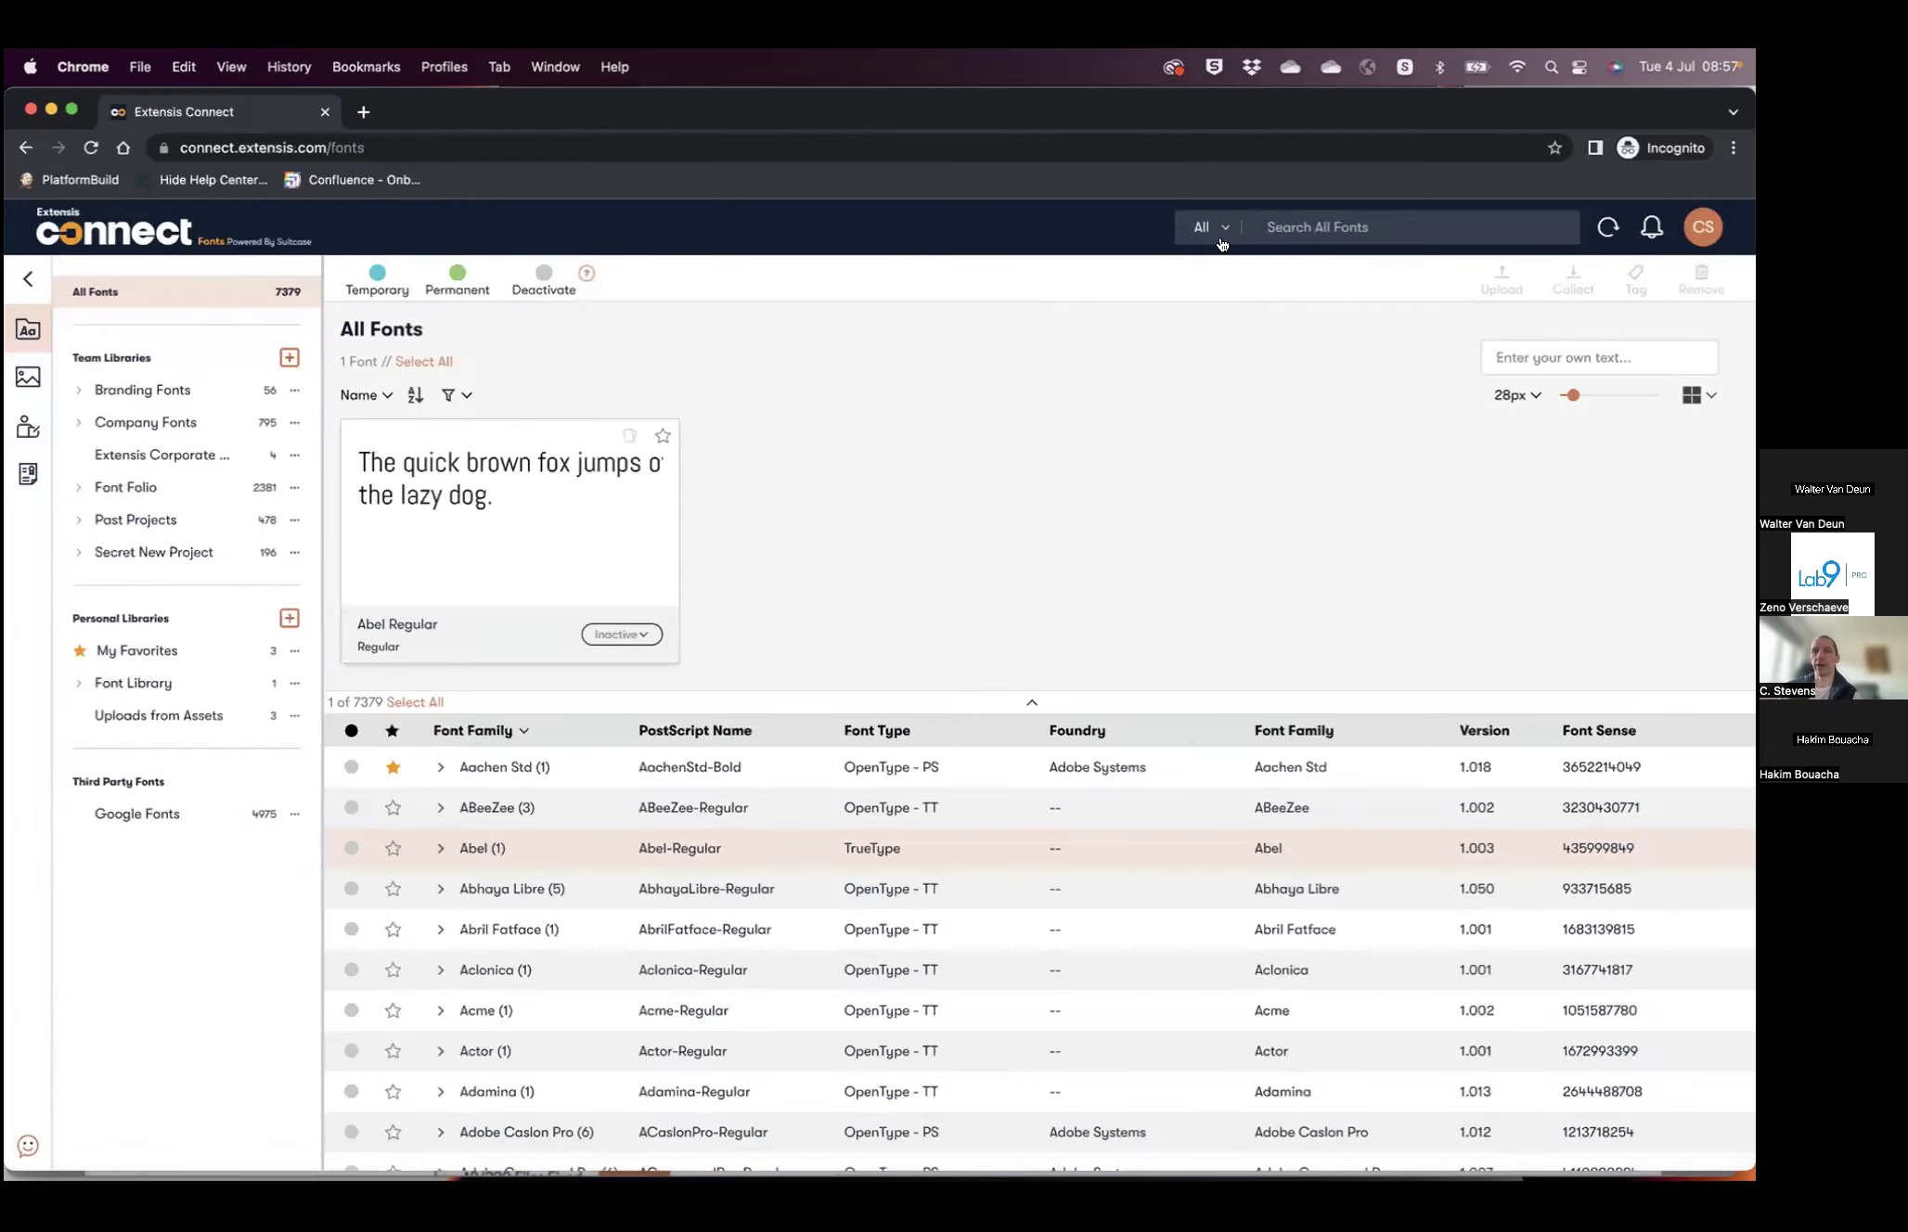
- Check the recent font searches and the attributes a font search can be limited to
{"action": "left_click", "coordinate": [1308, 227]}
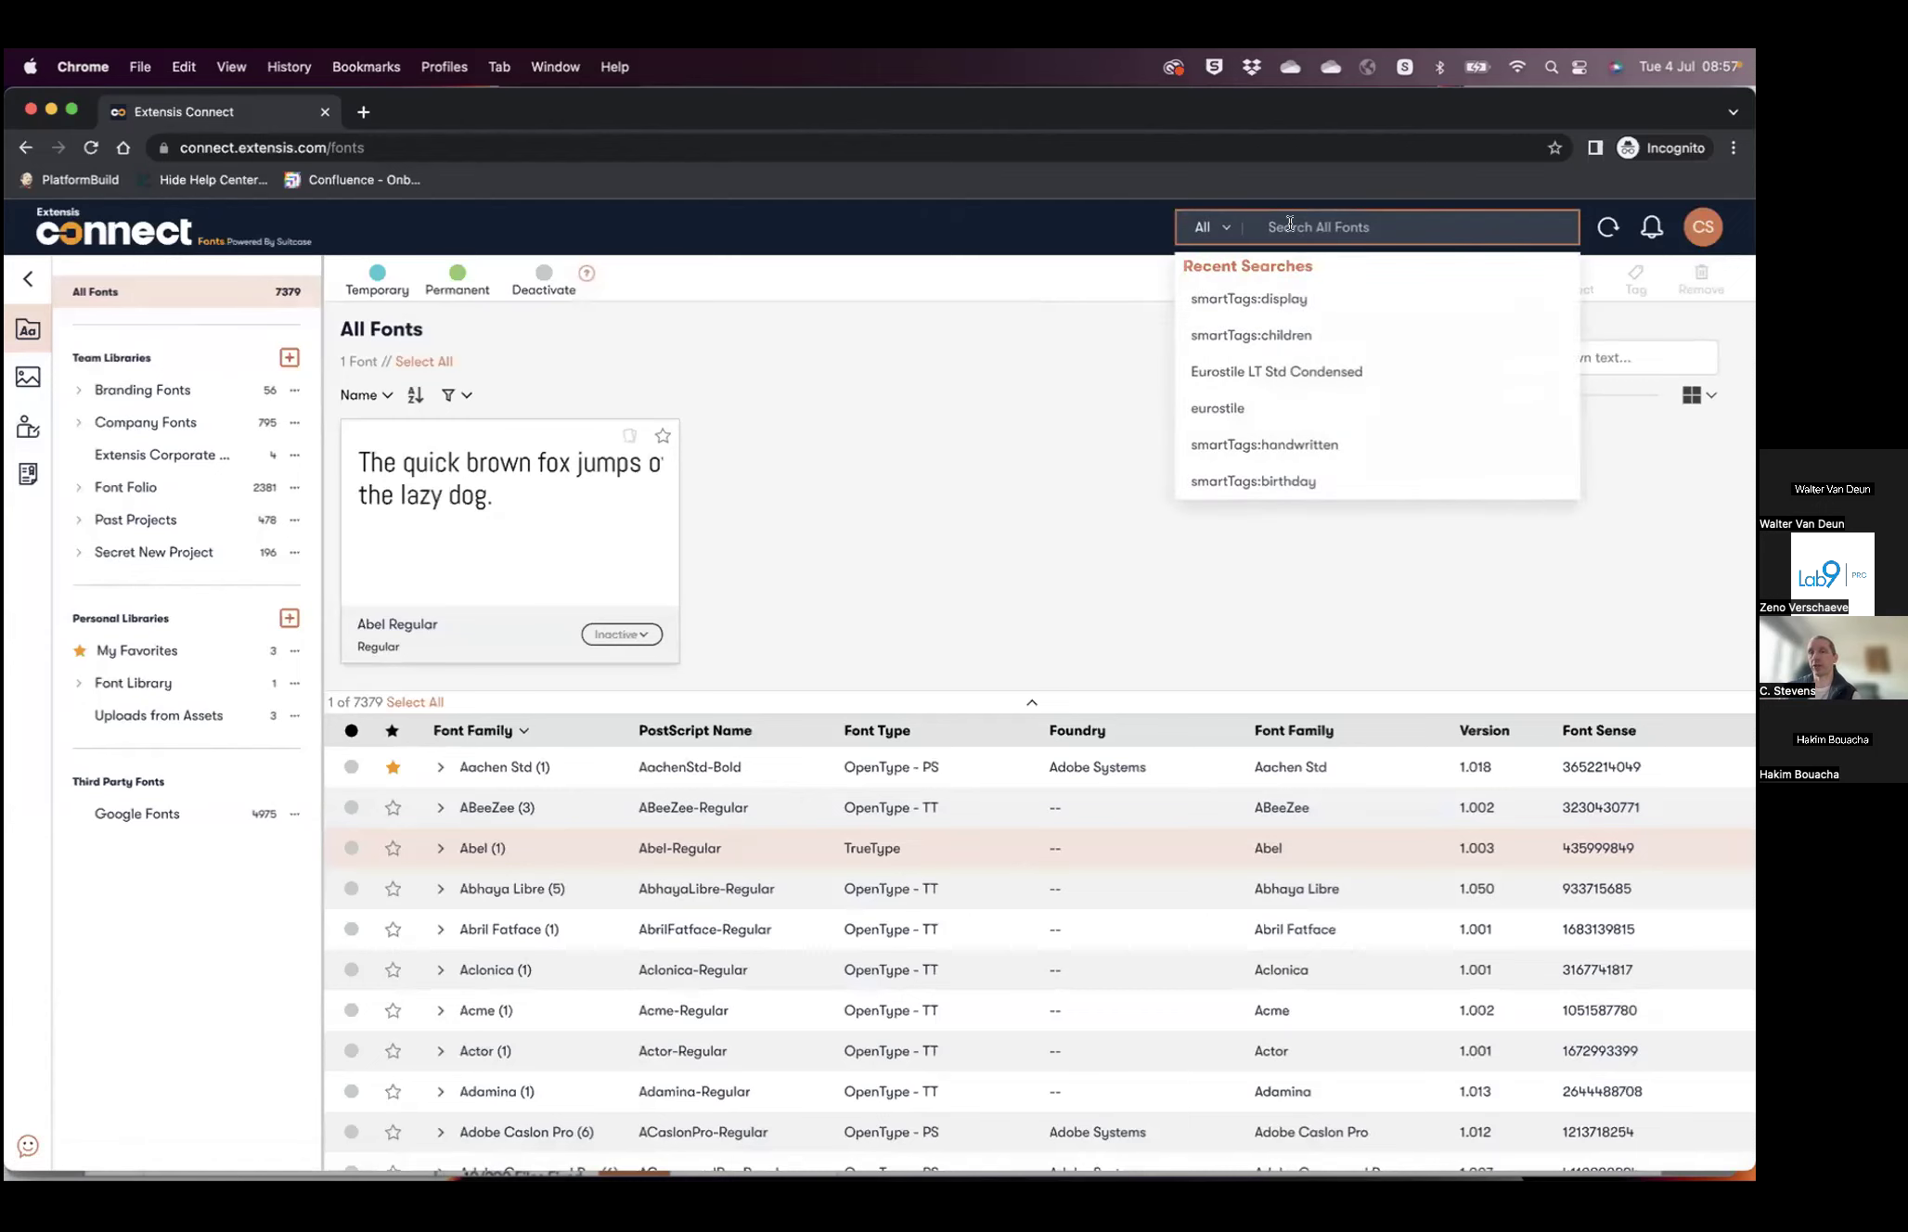
{"action": "left_click", "coordinate": [1228, 232]}
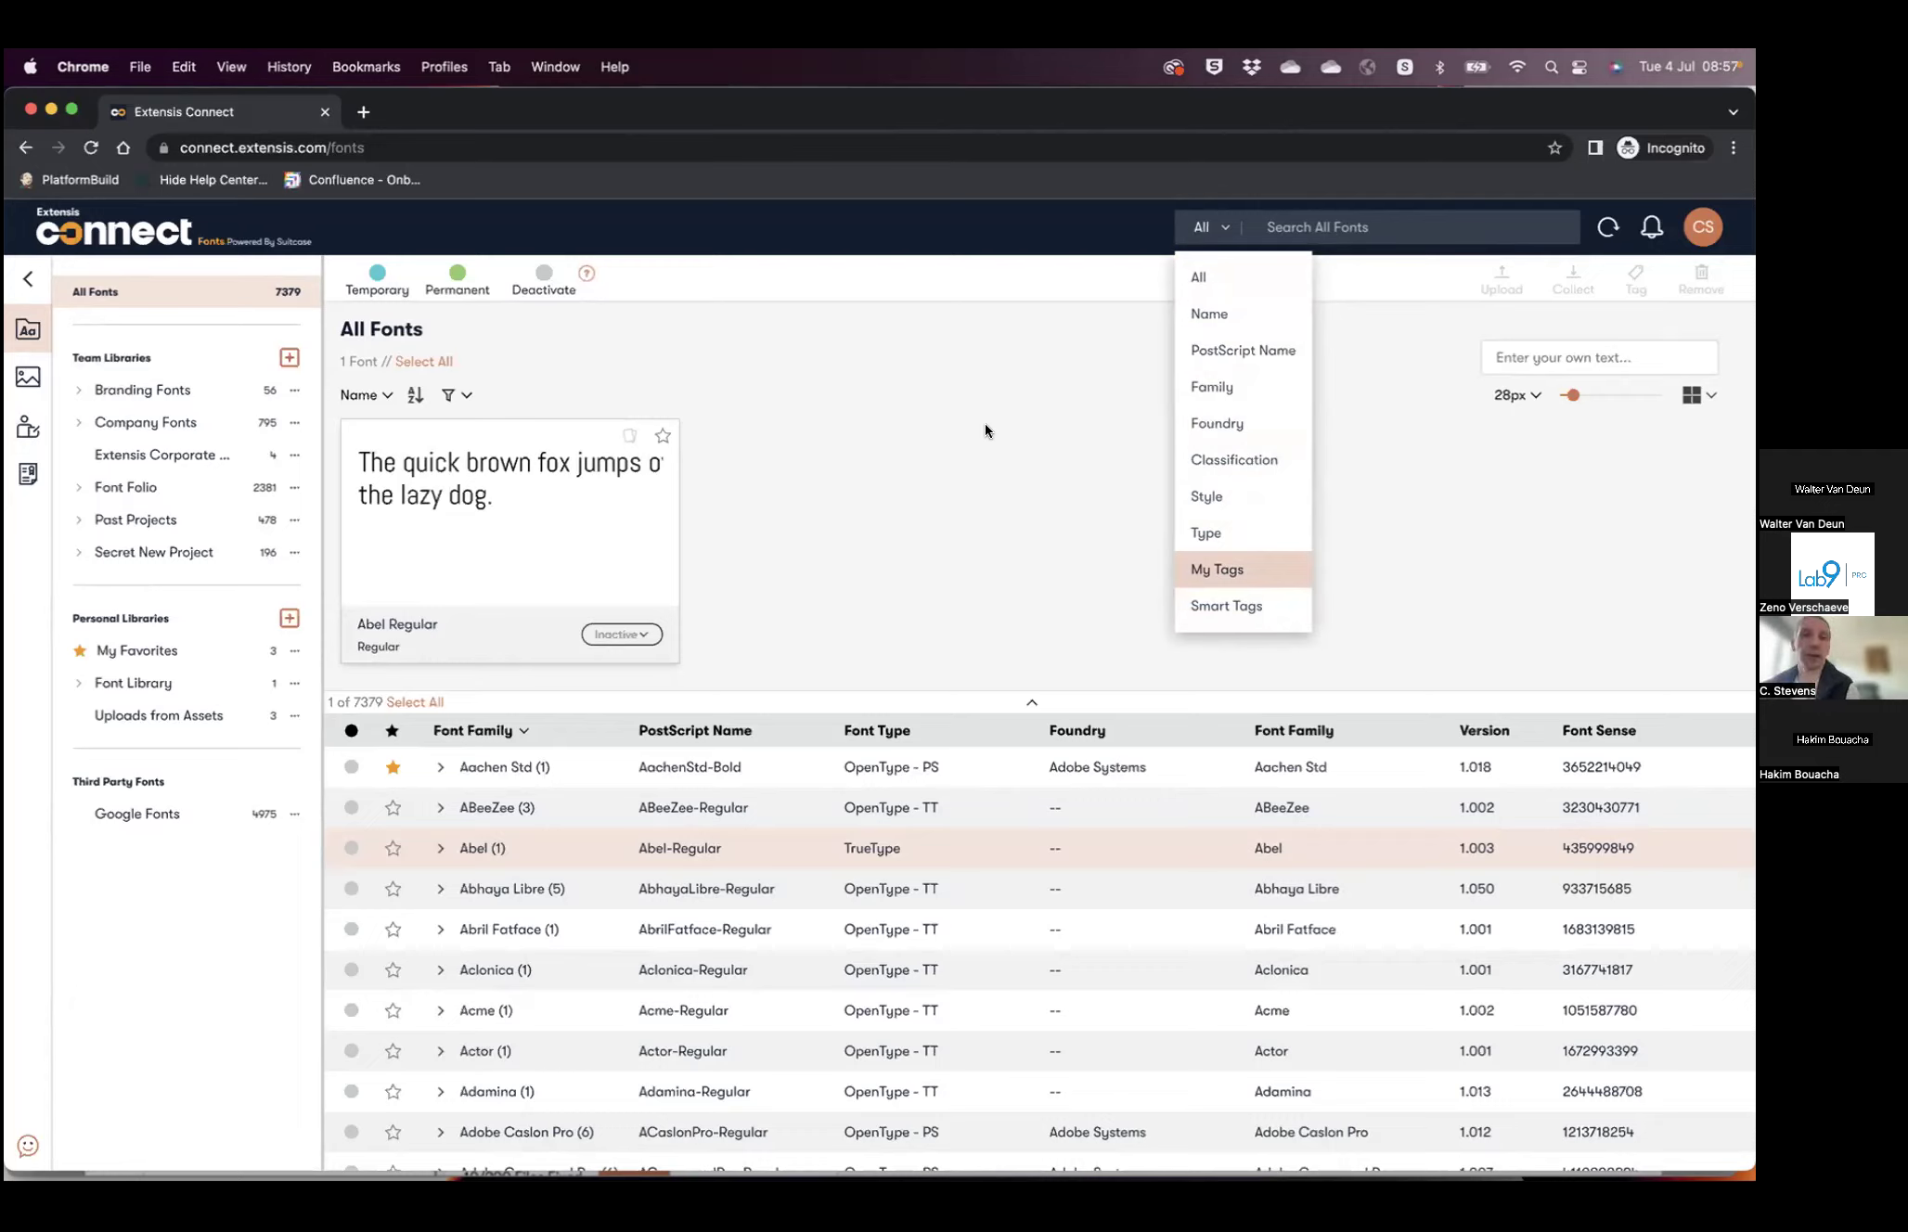
{"action": "left_click", "coordinate": [1035, 400]}
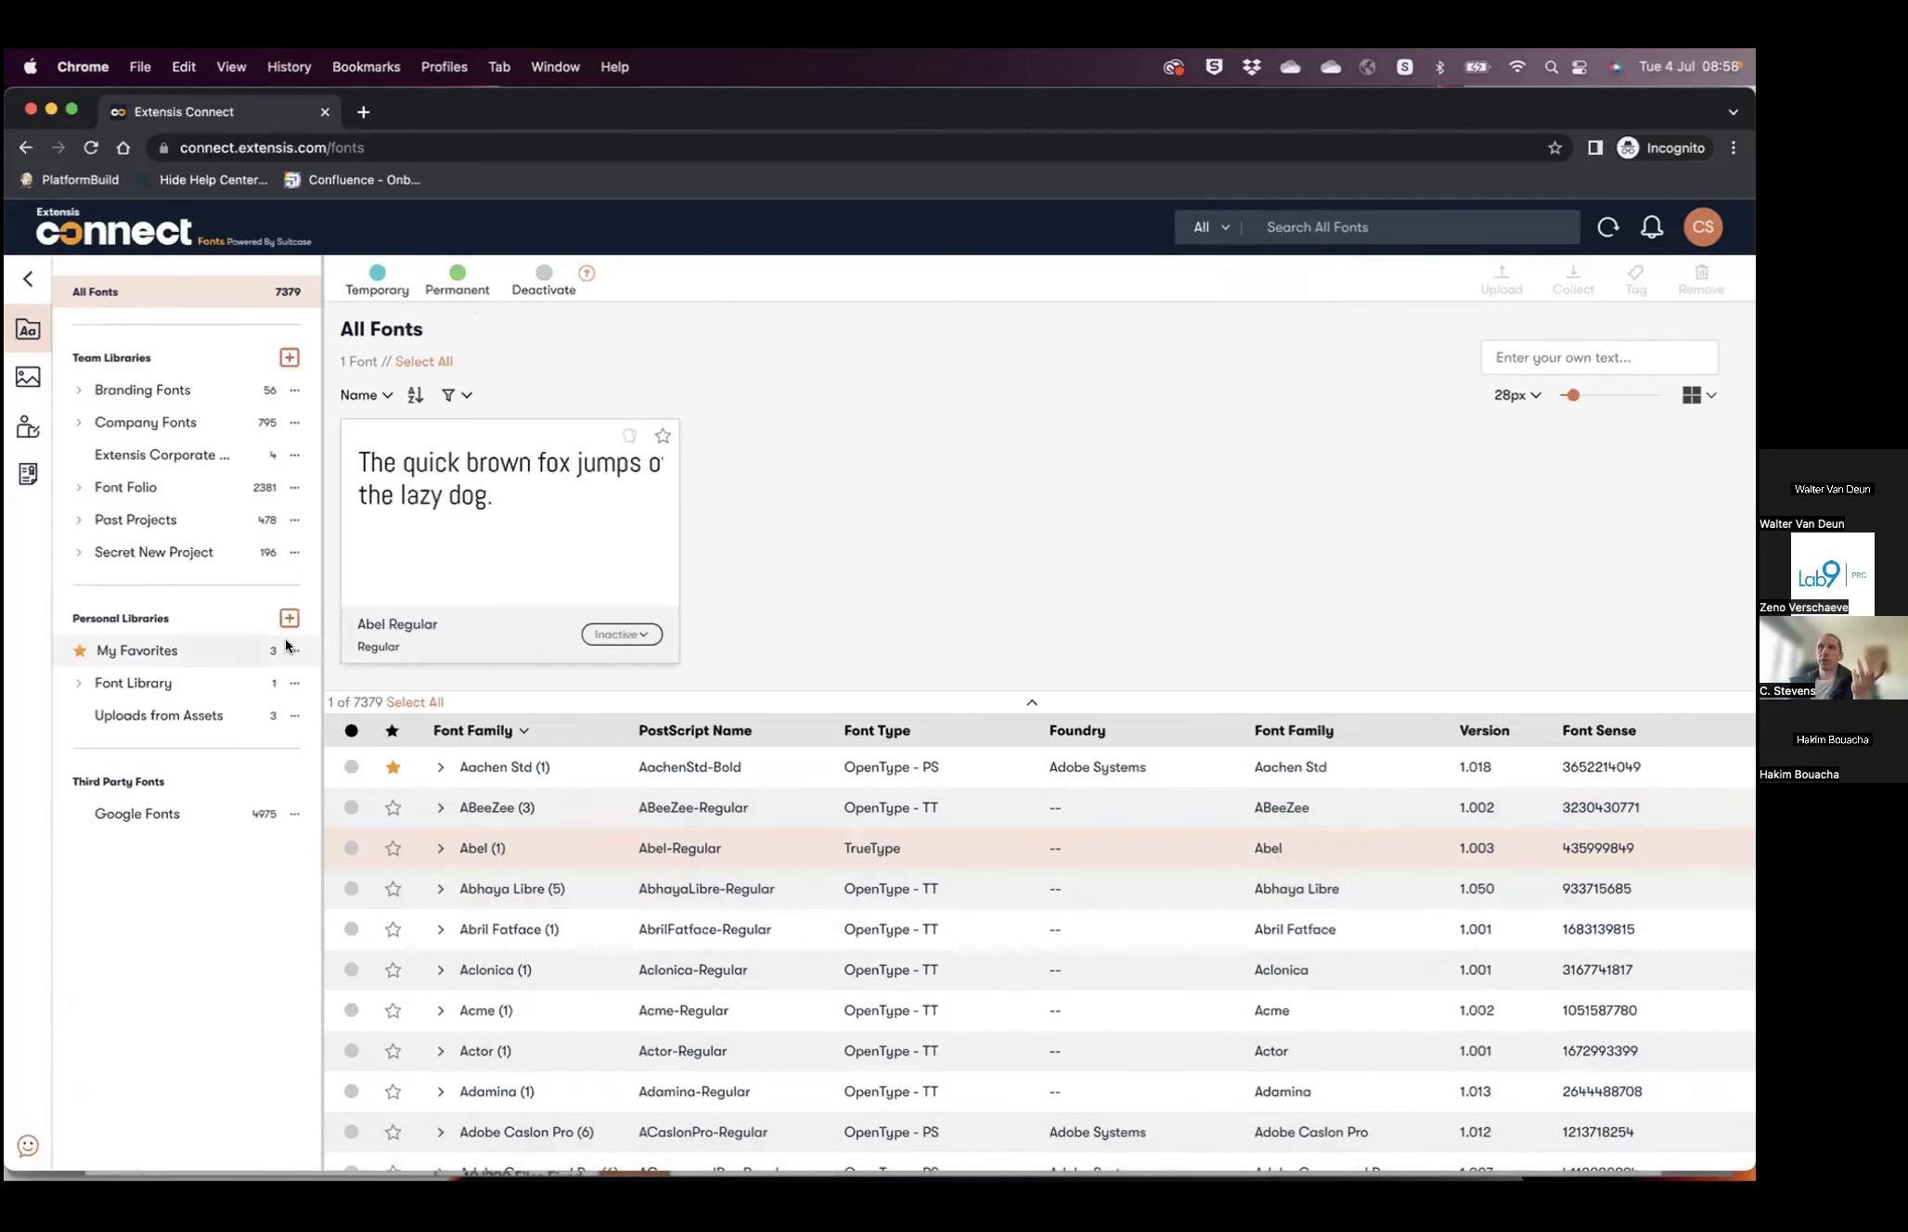
- In the Assets section, share the seven assets from the PST1 best-practices .ai file through Woodstock SKU 2016118.eps and copy the share link
{"action": "left_click", "coordinate": [29, 376]}
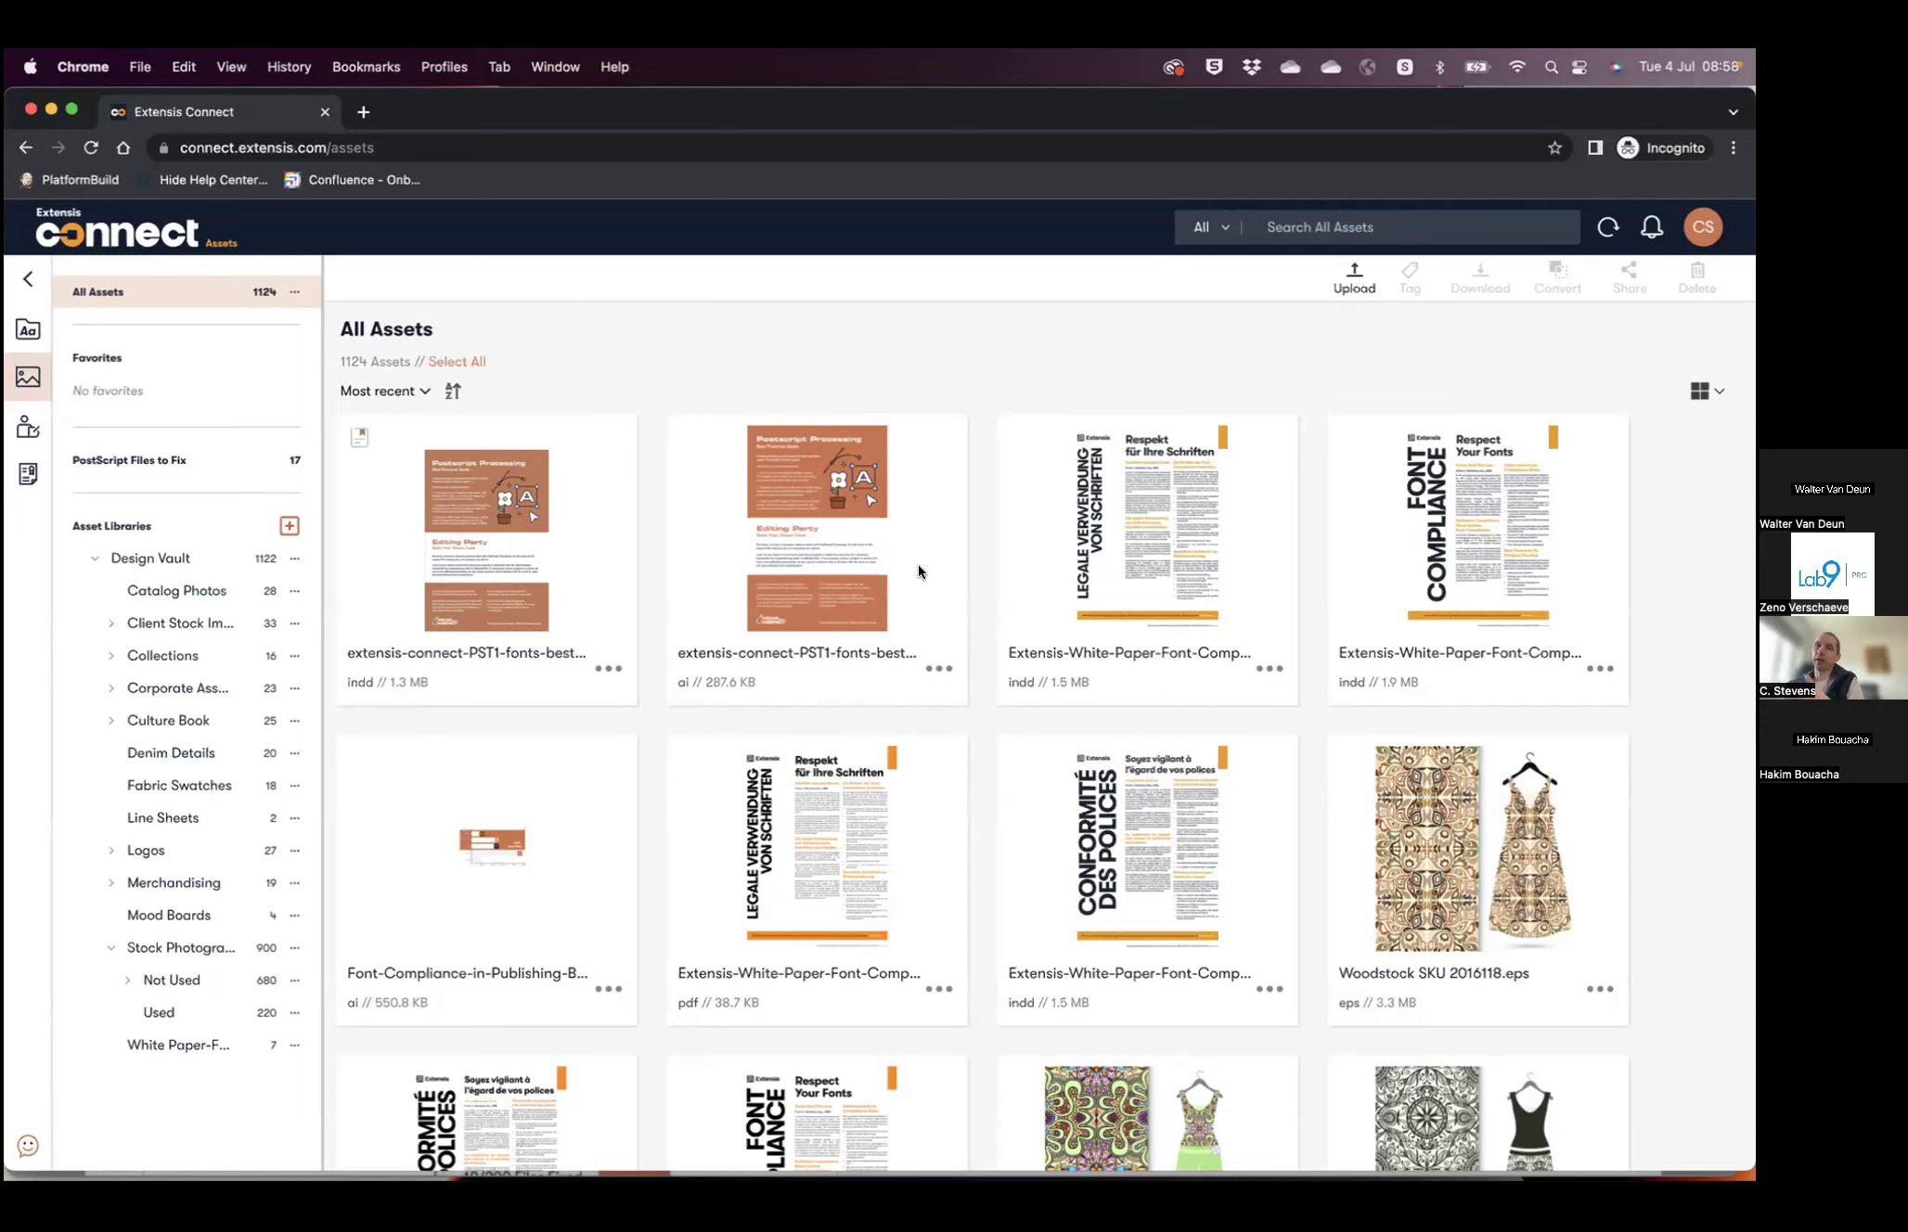
{"action": "left_click", "coordinate": [935, 668]}
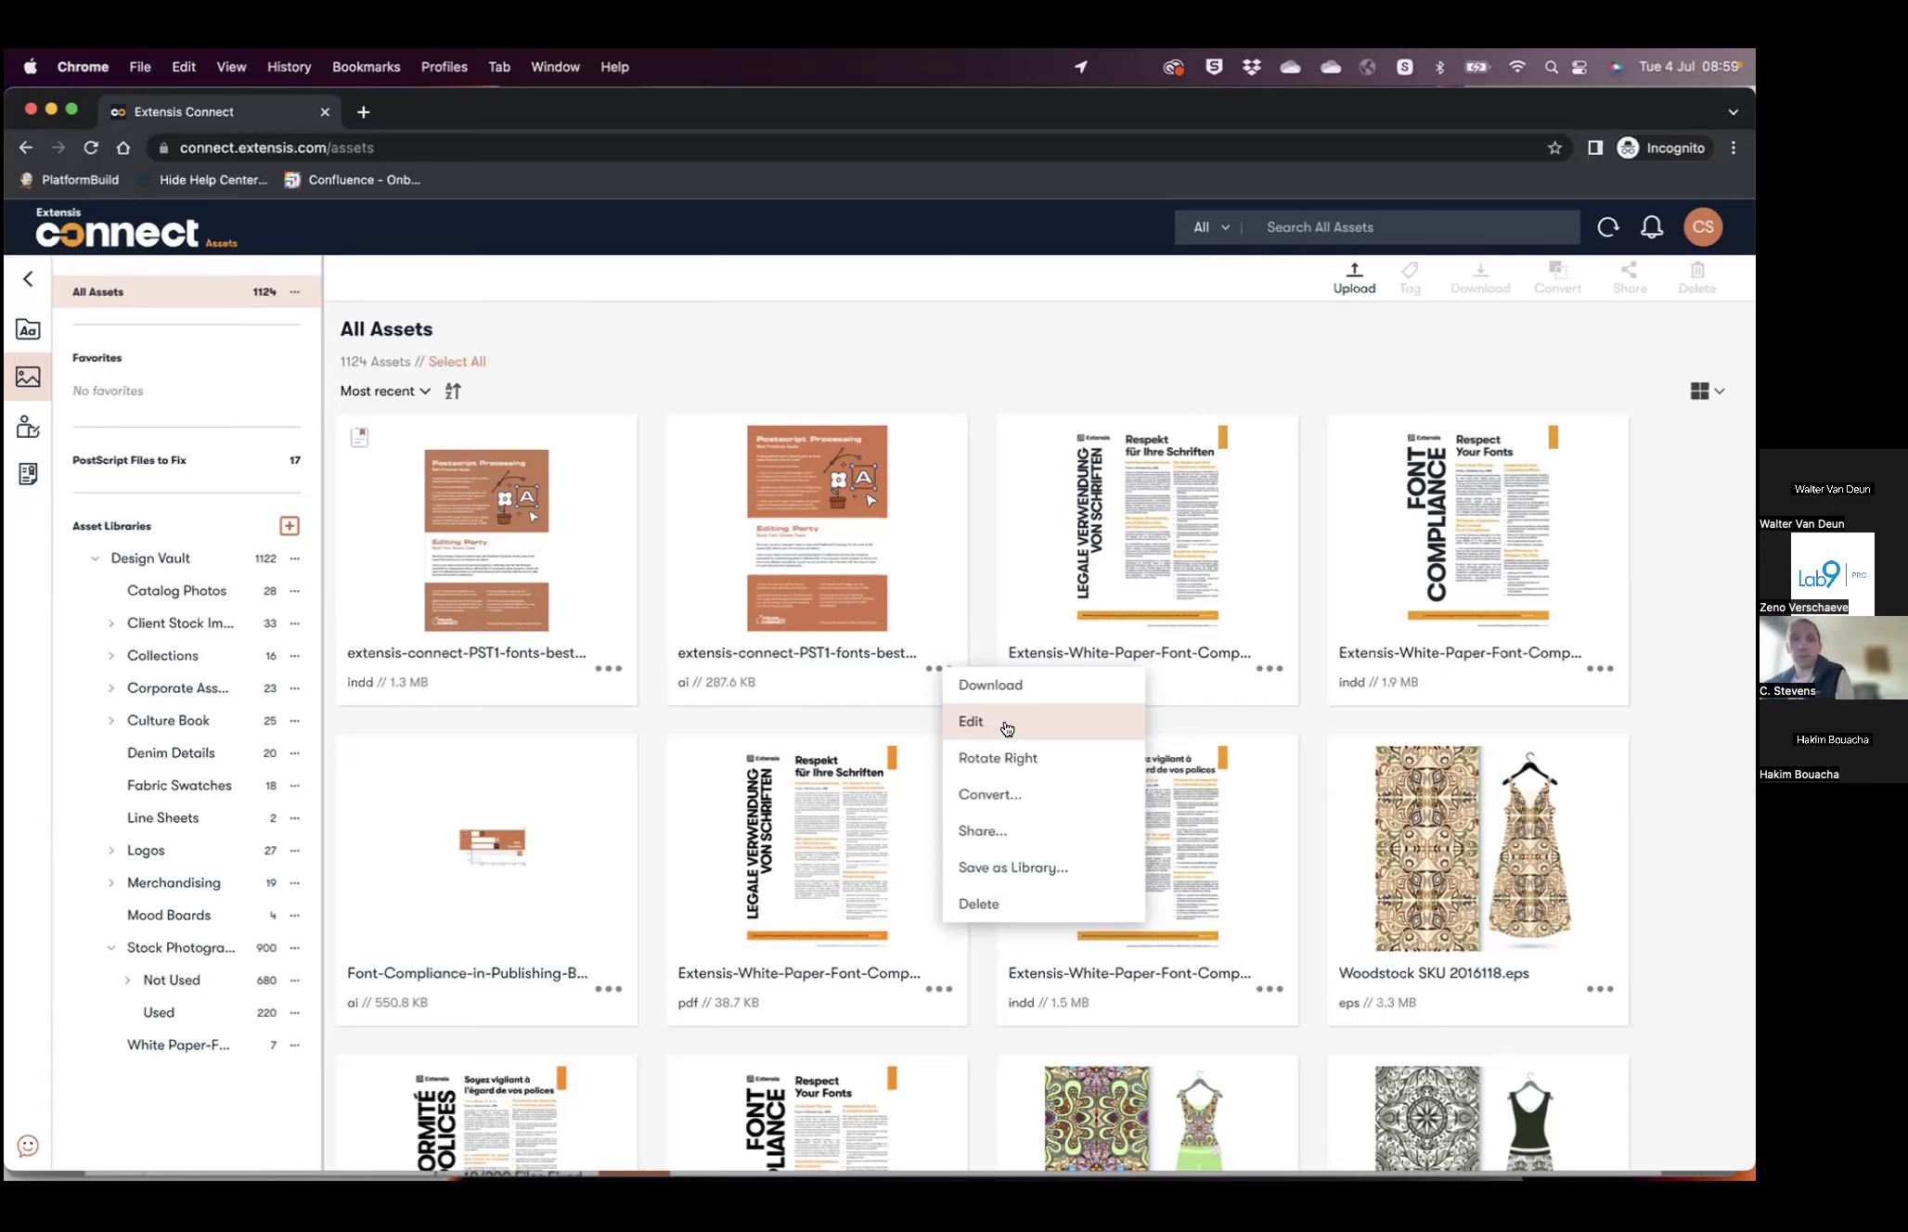
{"action": "left_click", "coordinate": [861, 597]}
{"action": "left_click", "coordinate": [1429, 844], "text": "shift"}
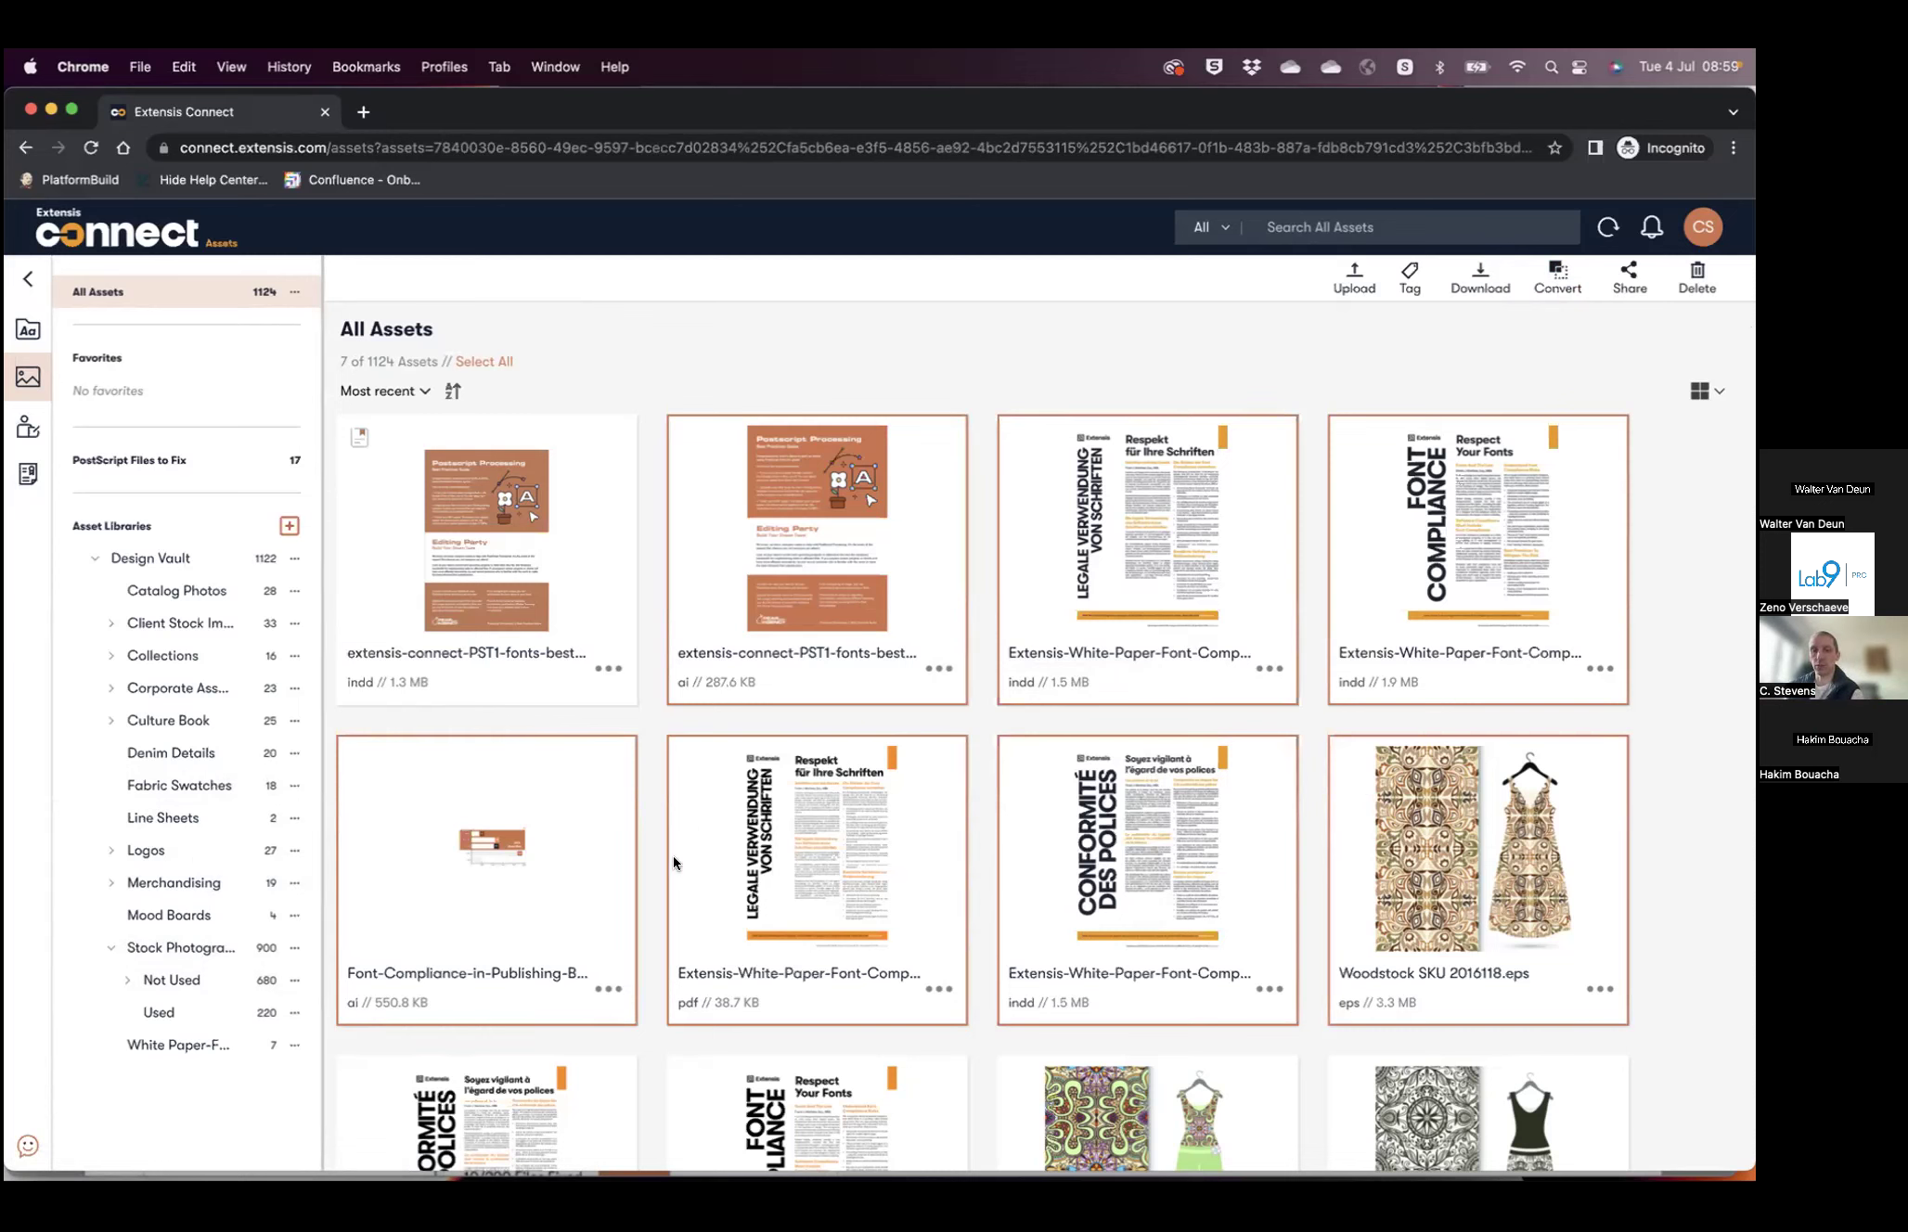
{"action": "left_click", "coordinate": [1630, 280]}
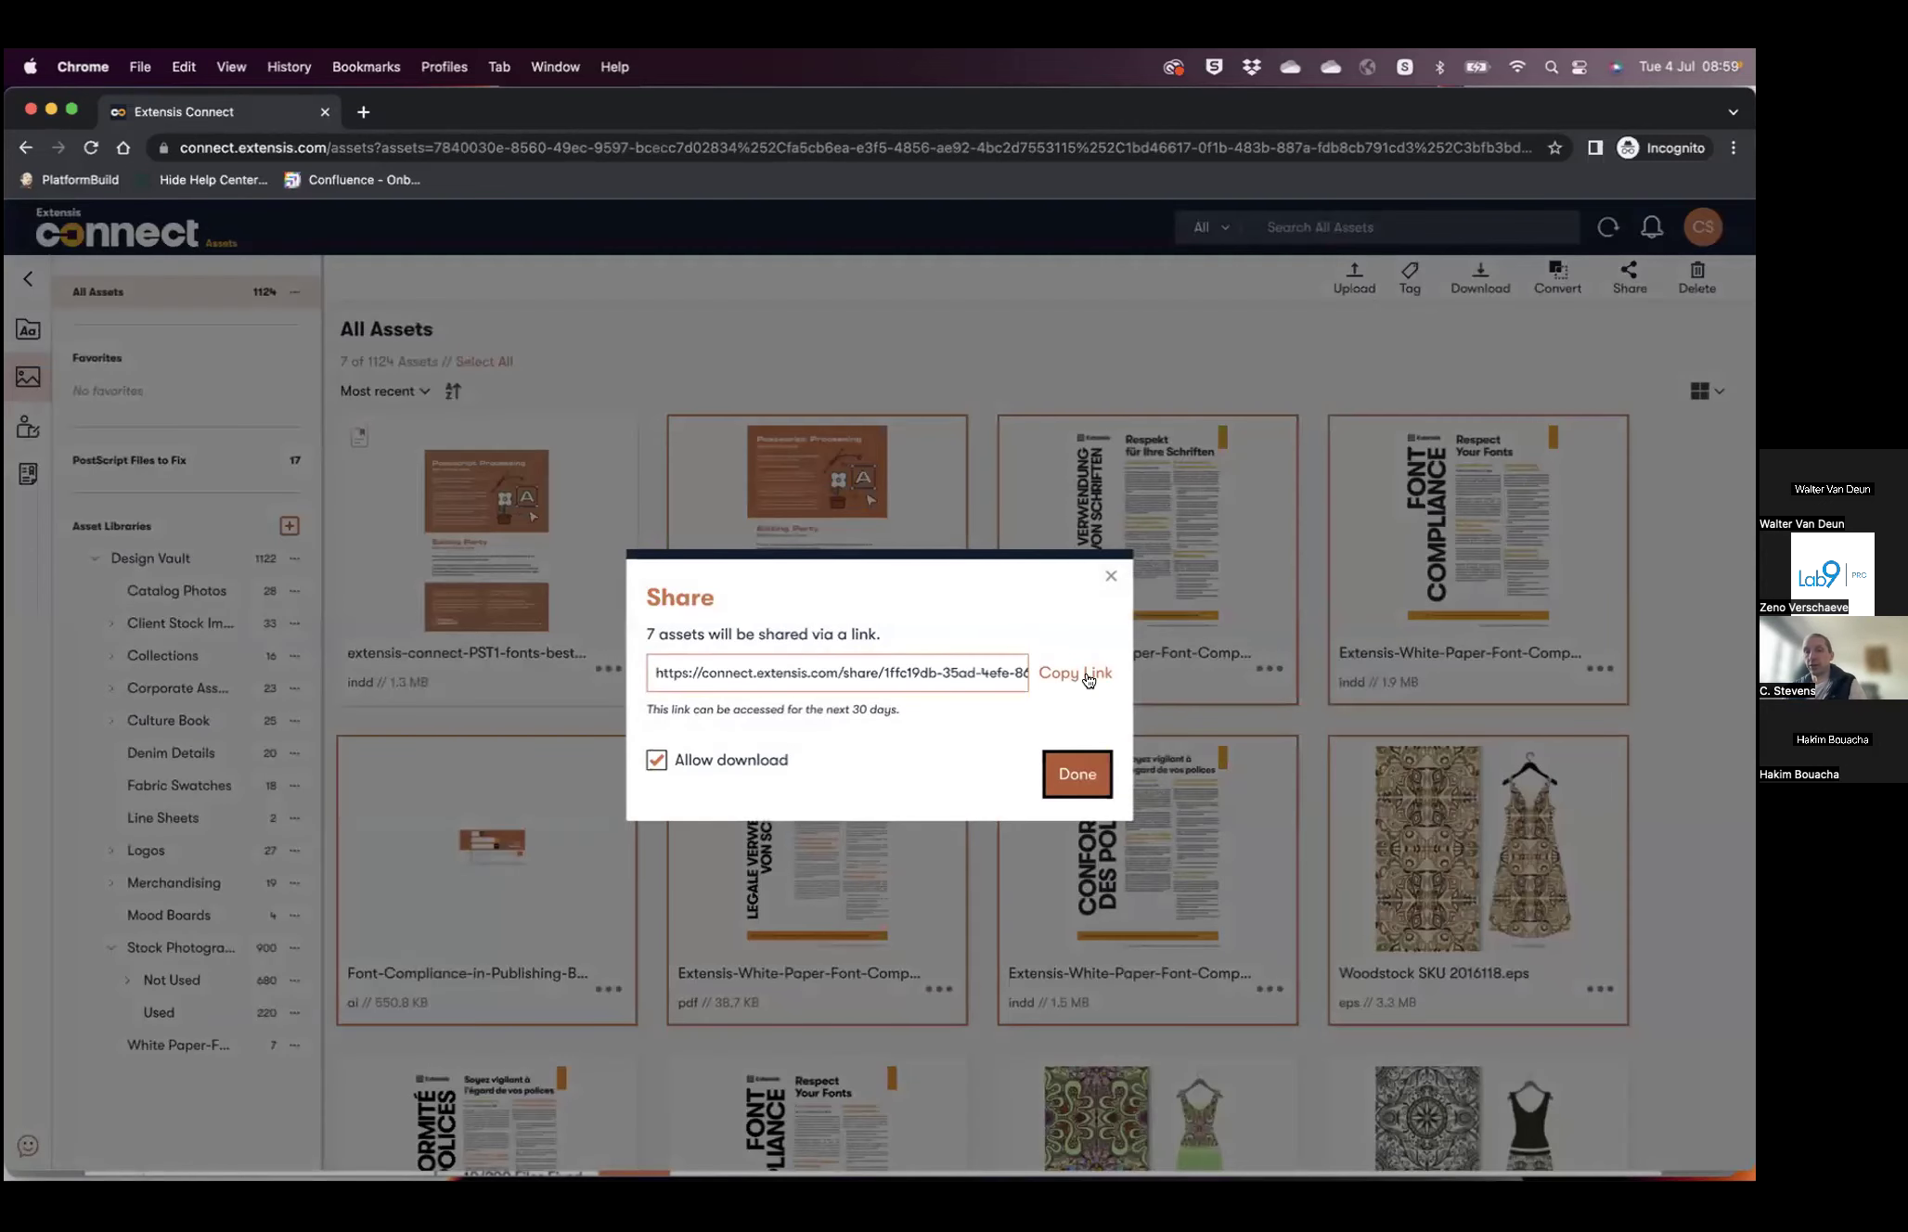
{"action": "left_click", "coordinate": [1089, 676]}
- View the shared assets page through the copied link in a new browser tab, select the white paper PDF, and close the page and Share dialog
{"action": "key", "text": "super+t"}
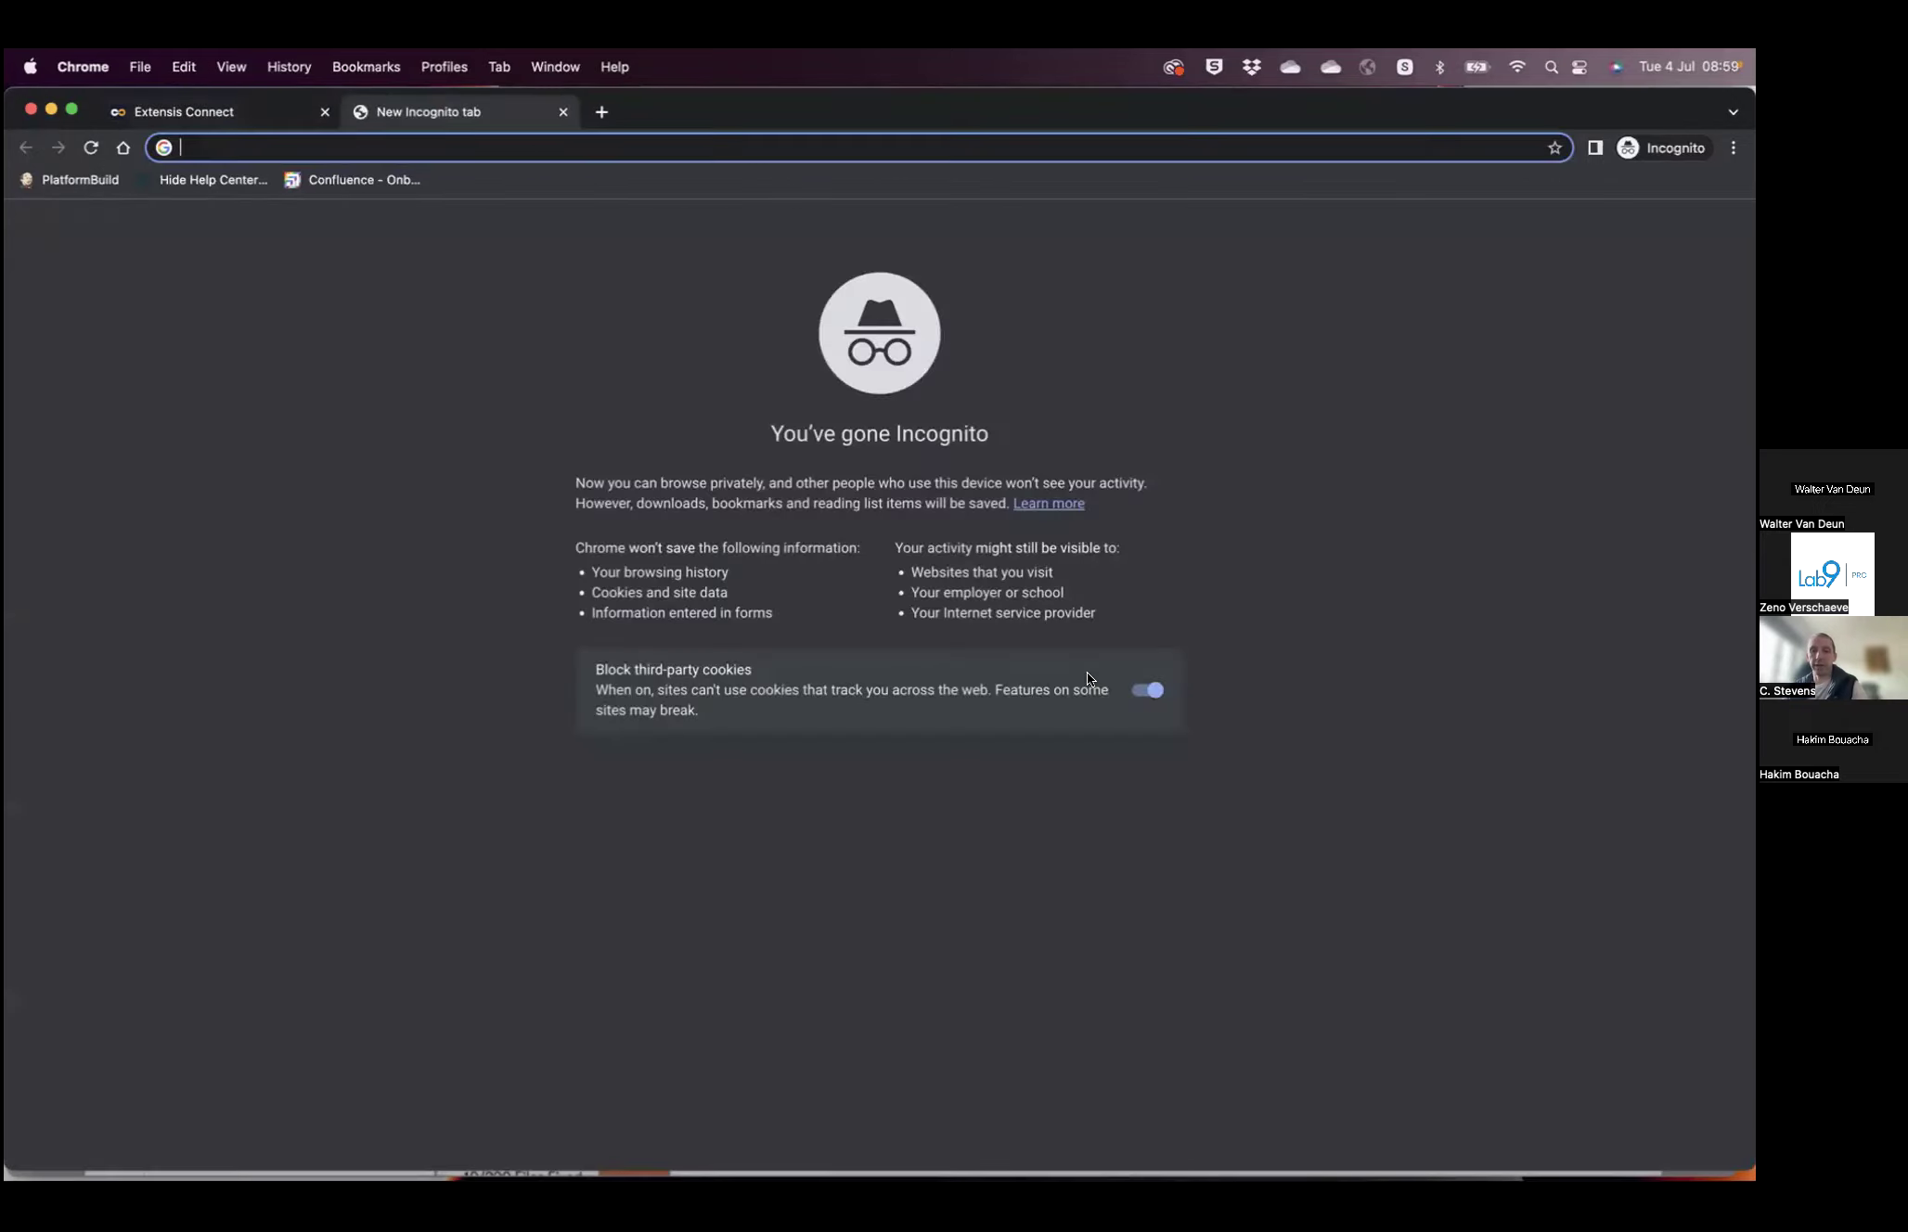
{"action": "key", "text": "super+v"}
{"action": "key", "text": "Return"}
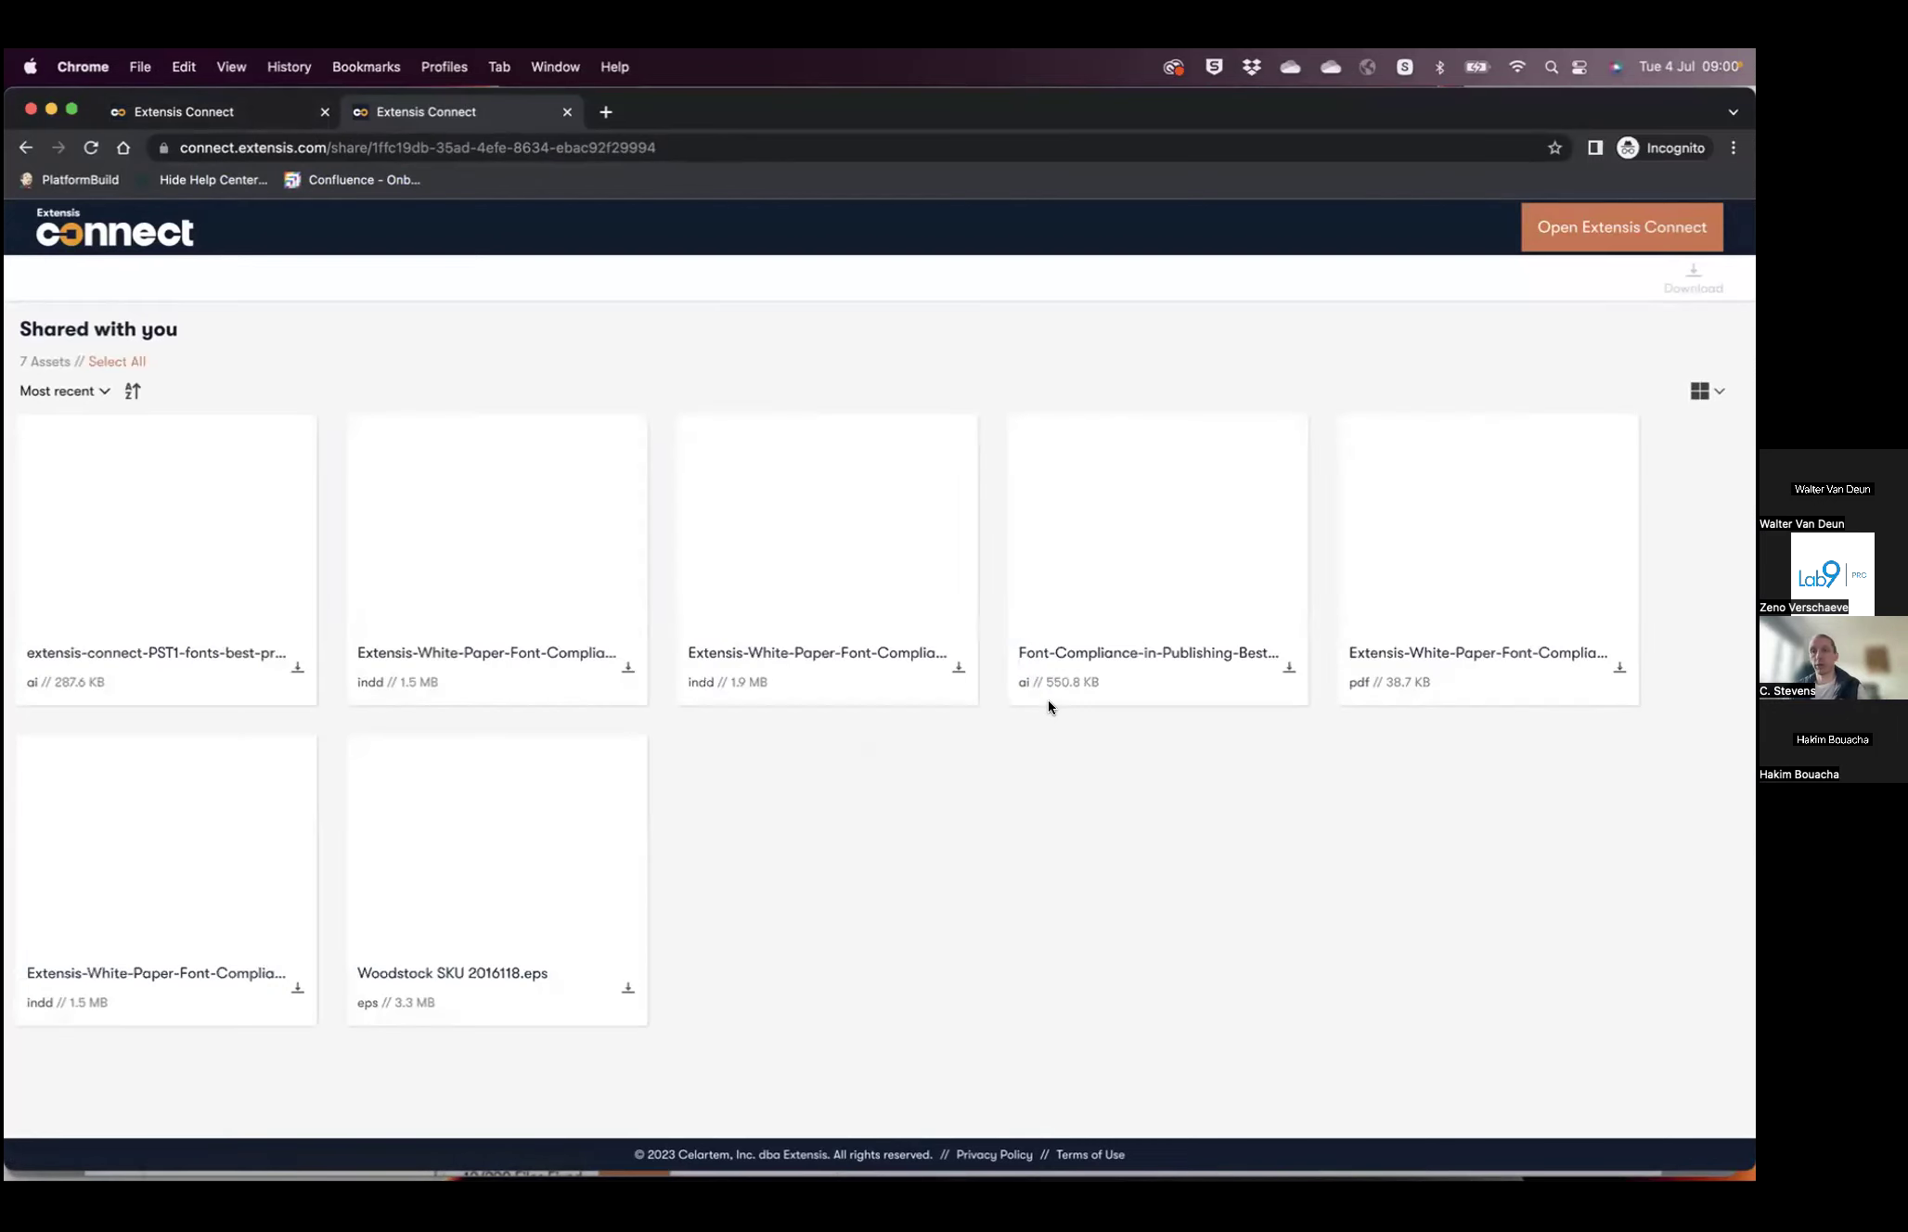
{"action": "left_click", "coordinate": [1425, 536]}
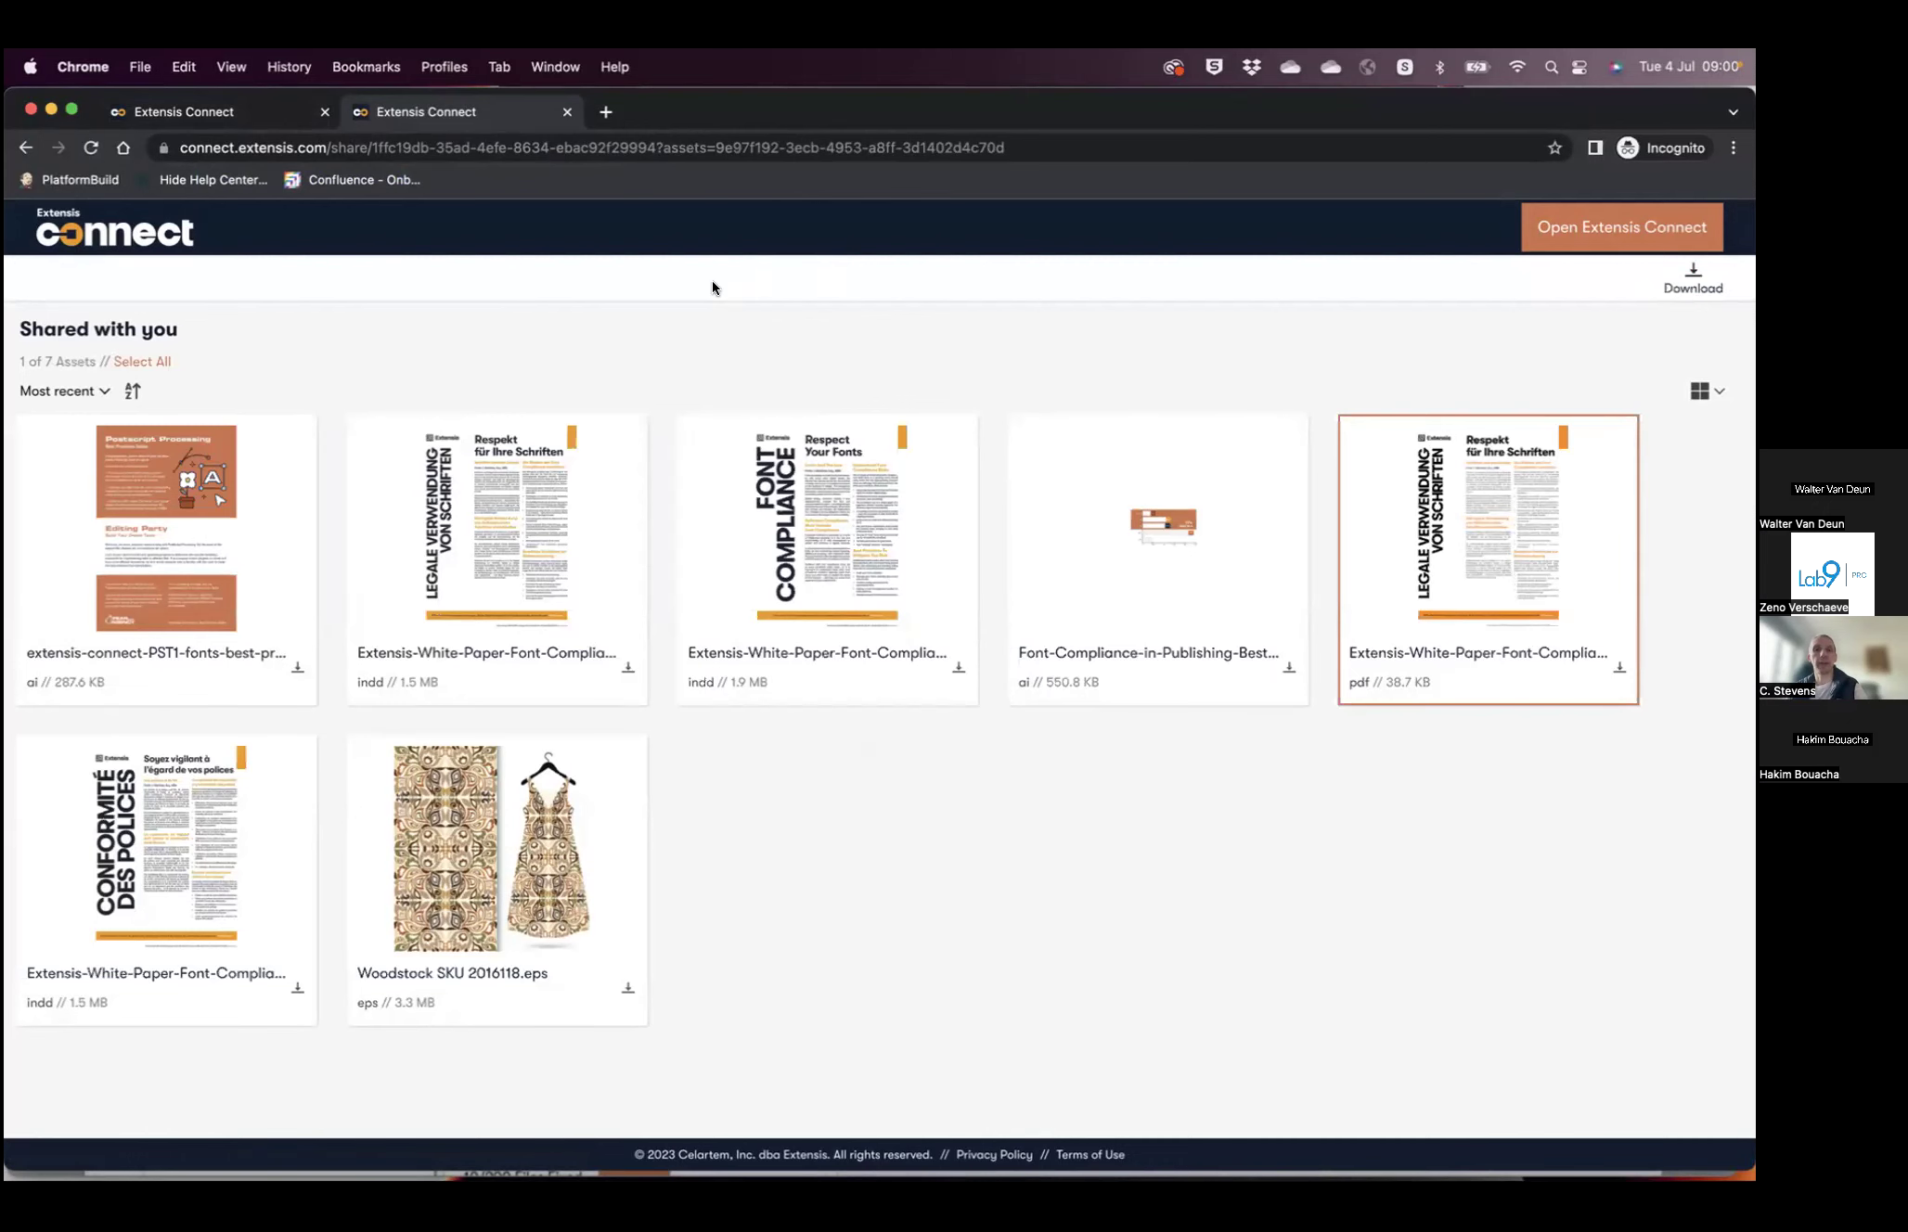
{"action": "key", "text": "super+w"}
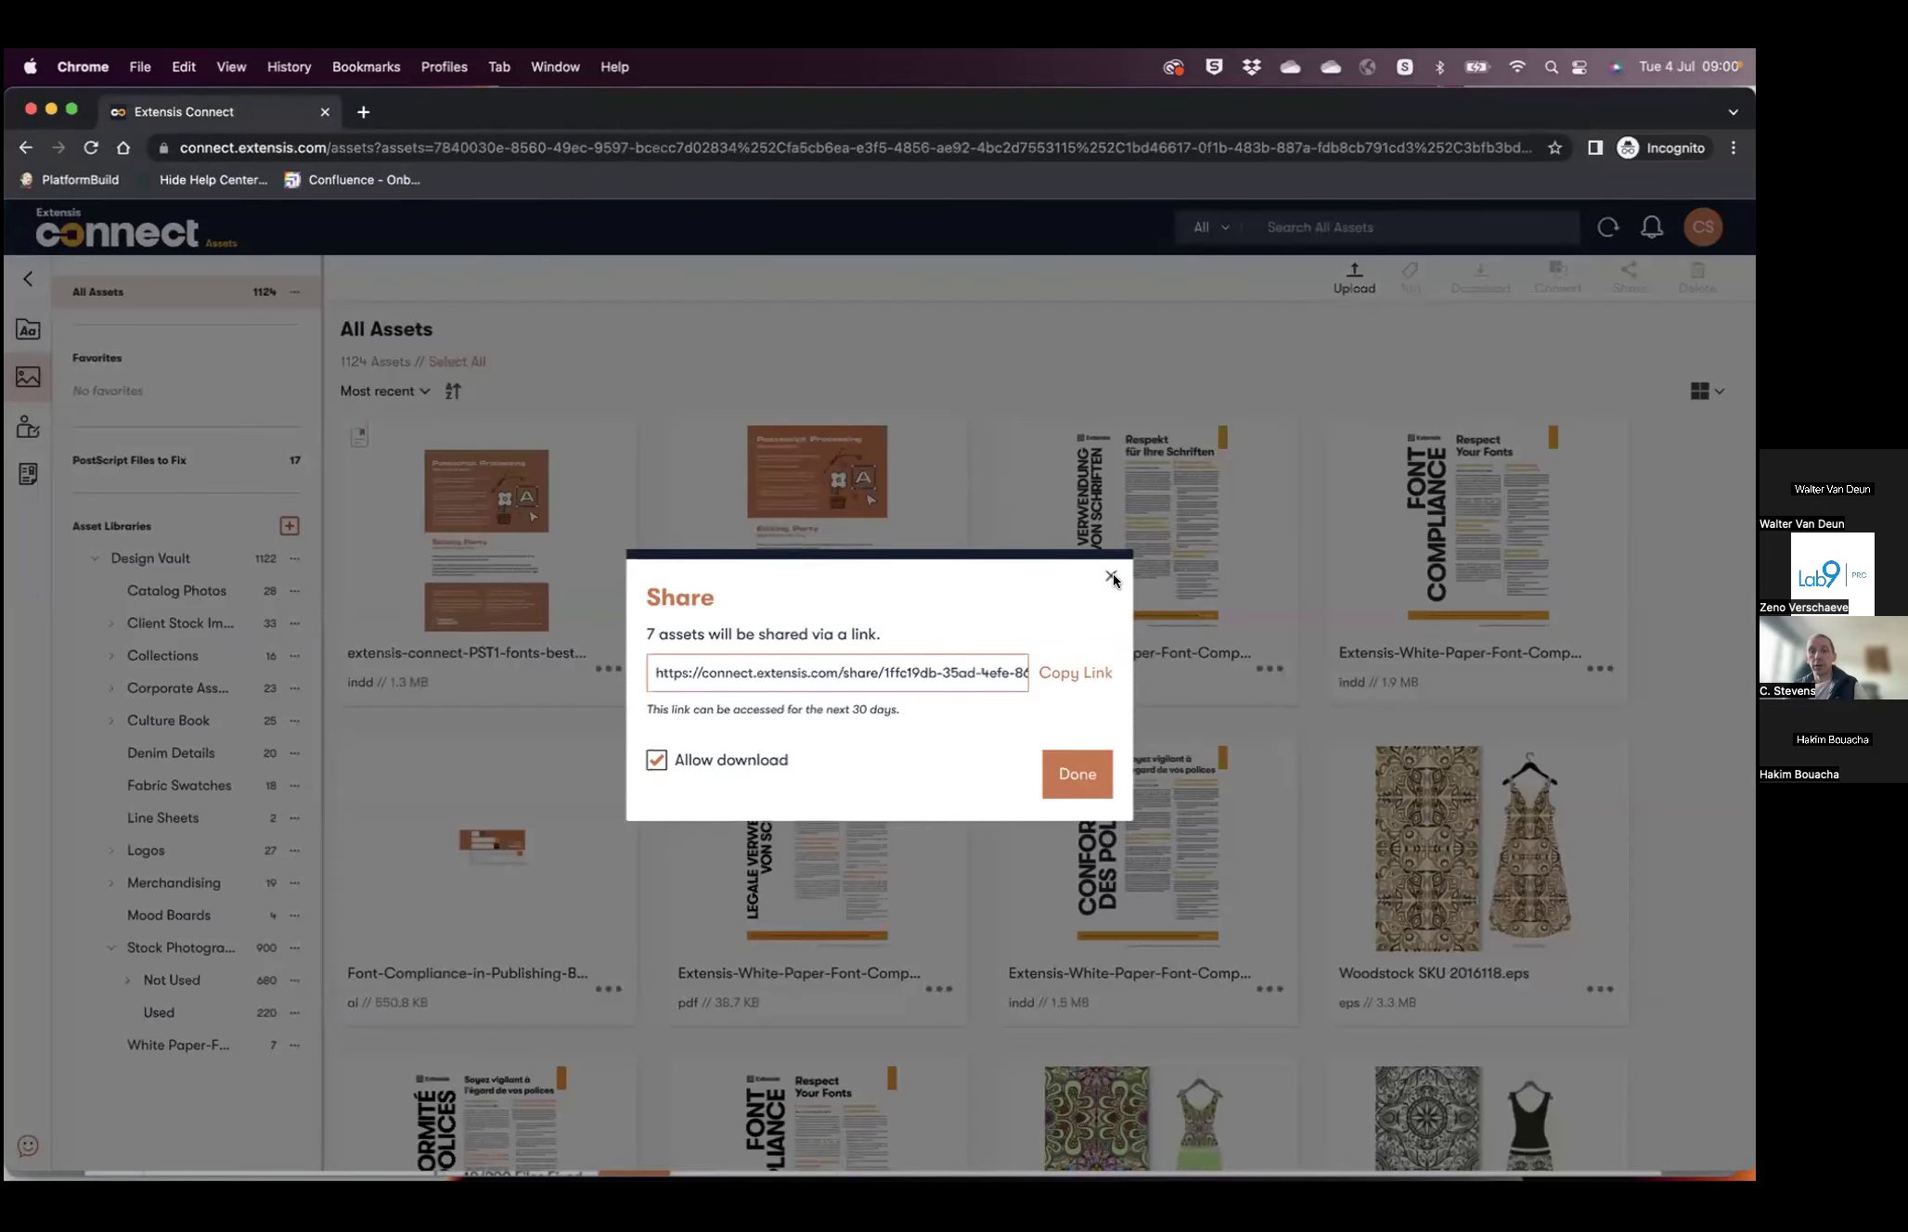
{"action": "left_click", "coordinate": [1111, 577]}
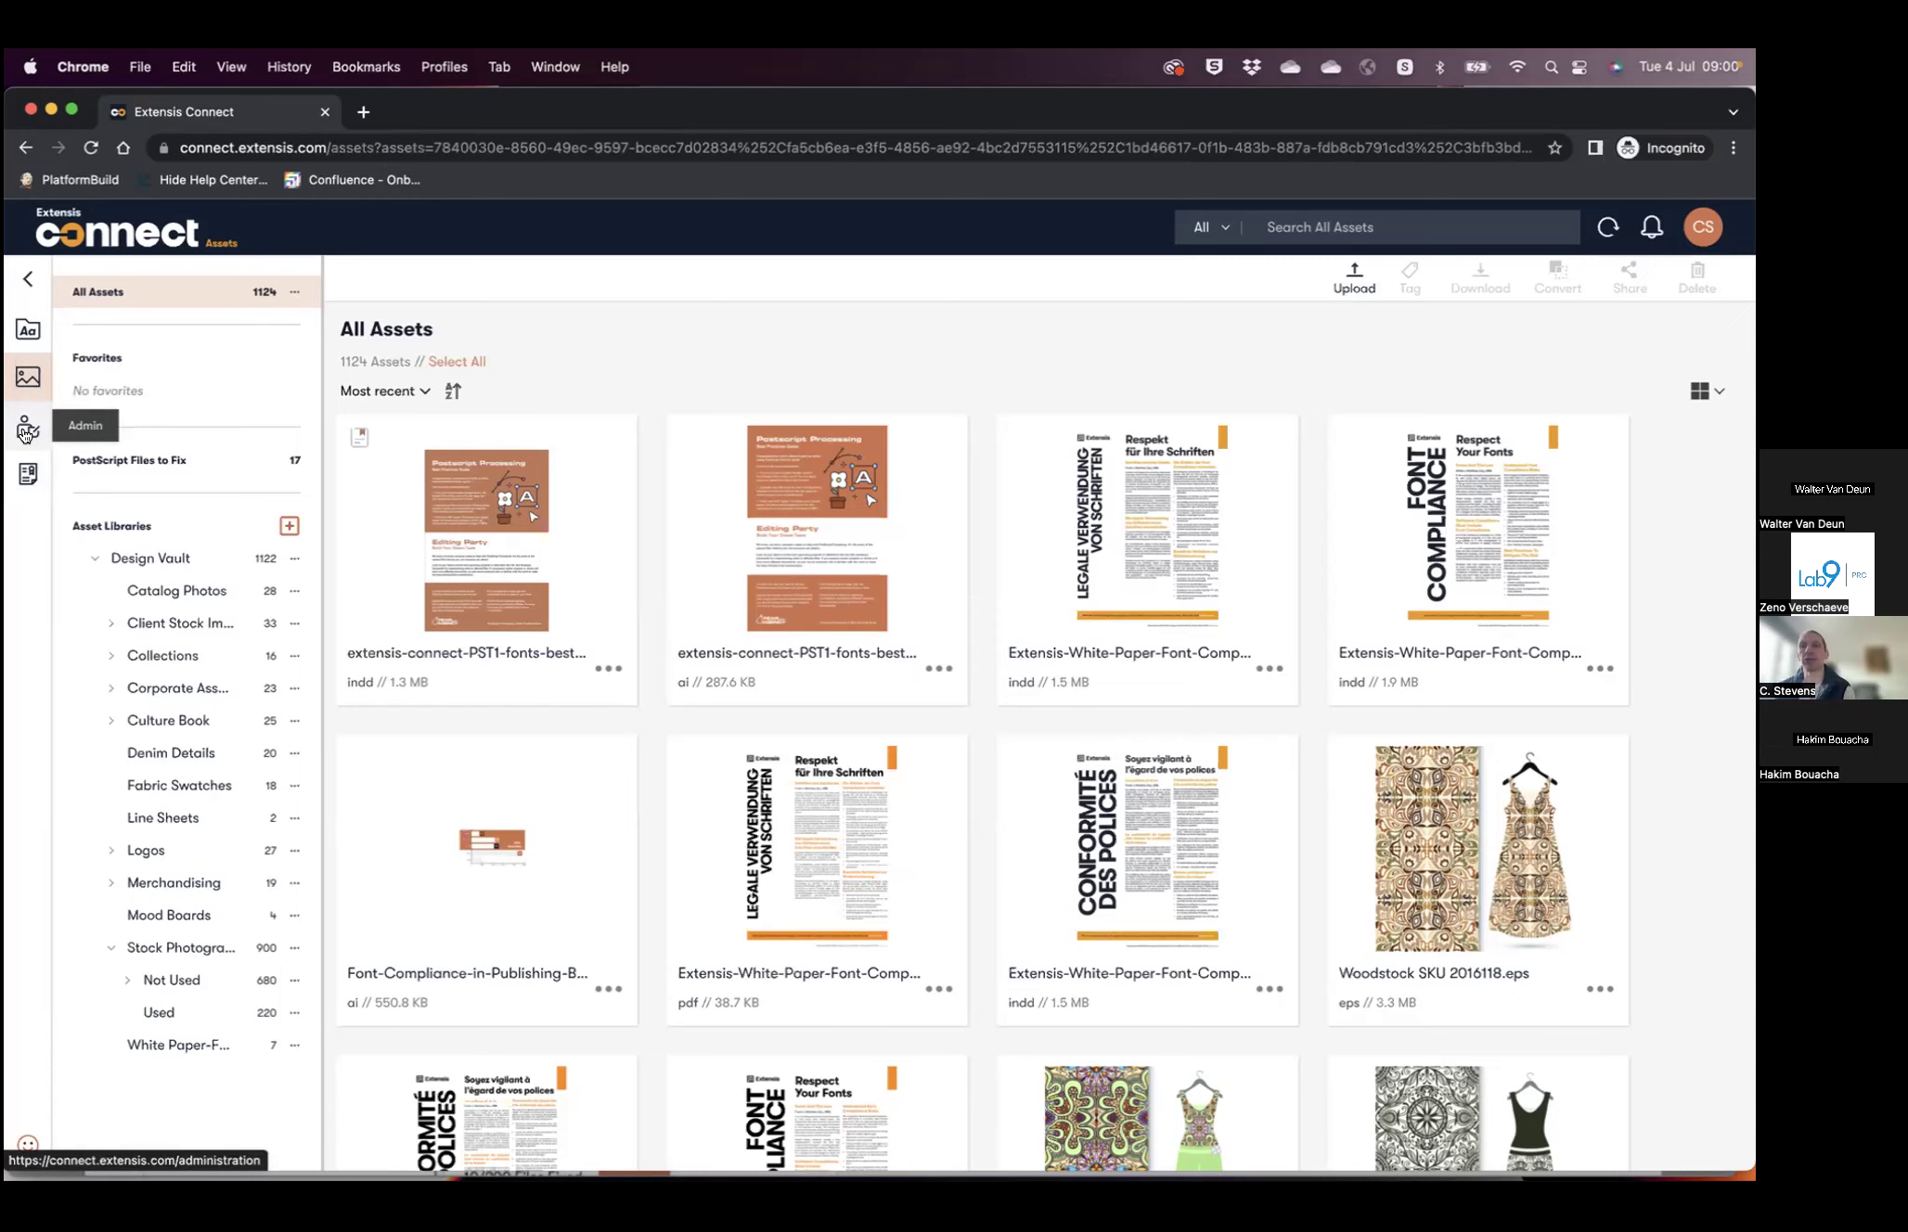
- Check the actions available for the PST1 best-practices .ai asset and open the Admin section's user overview
{"action": "left_click", "coordinate": [935, 668]}
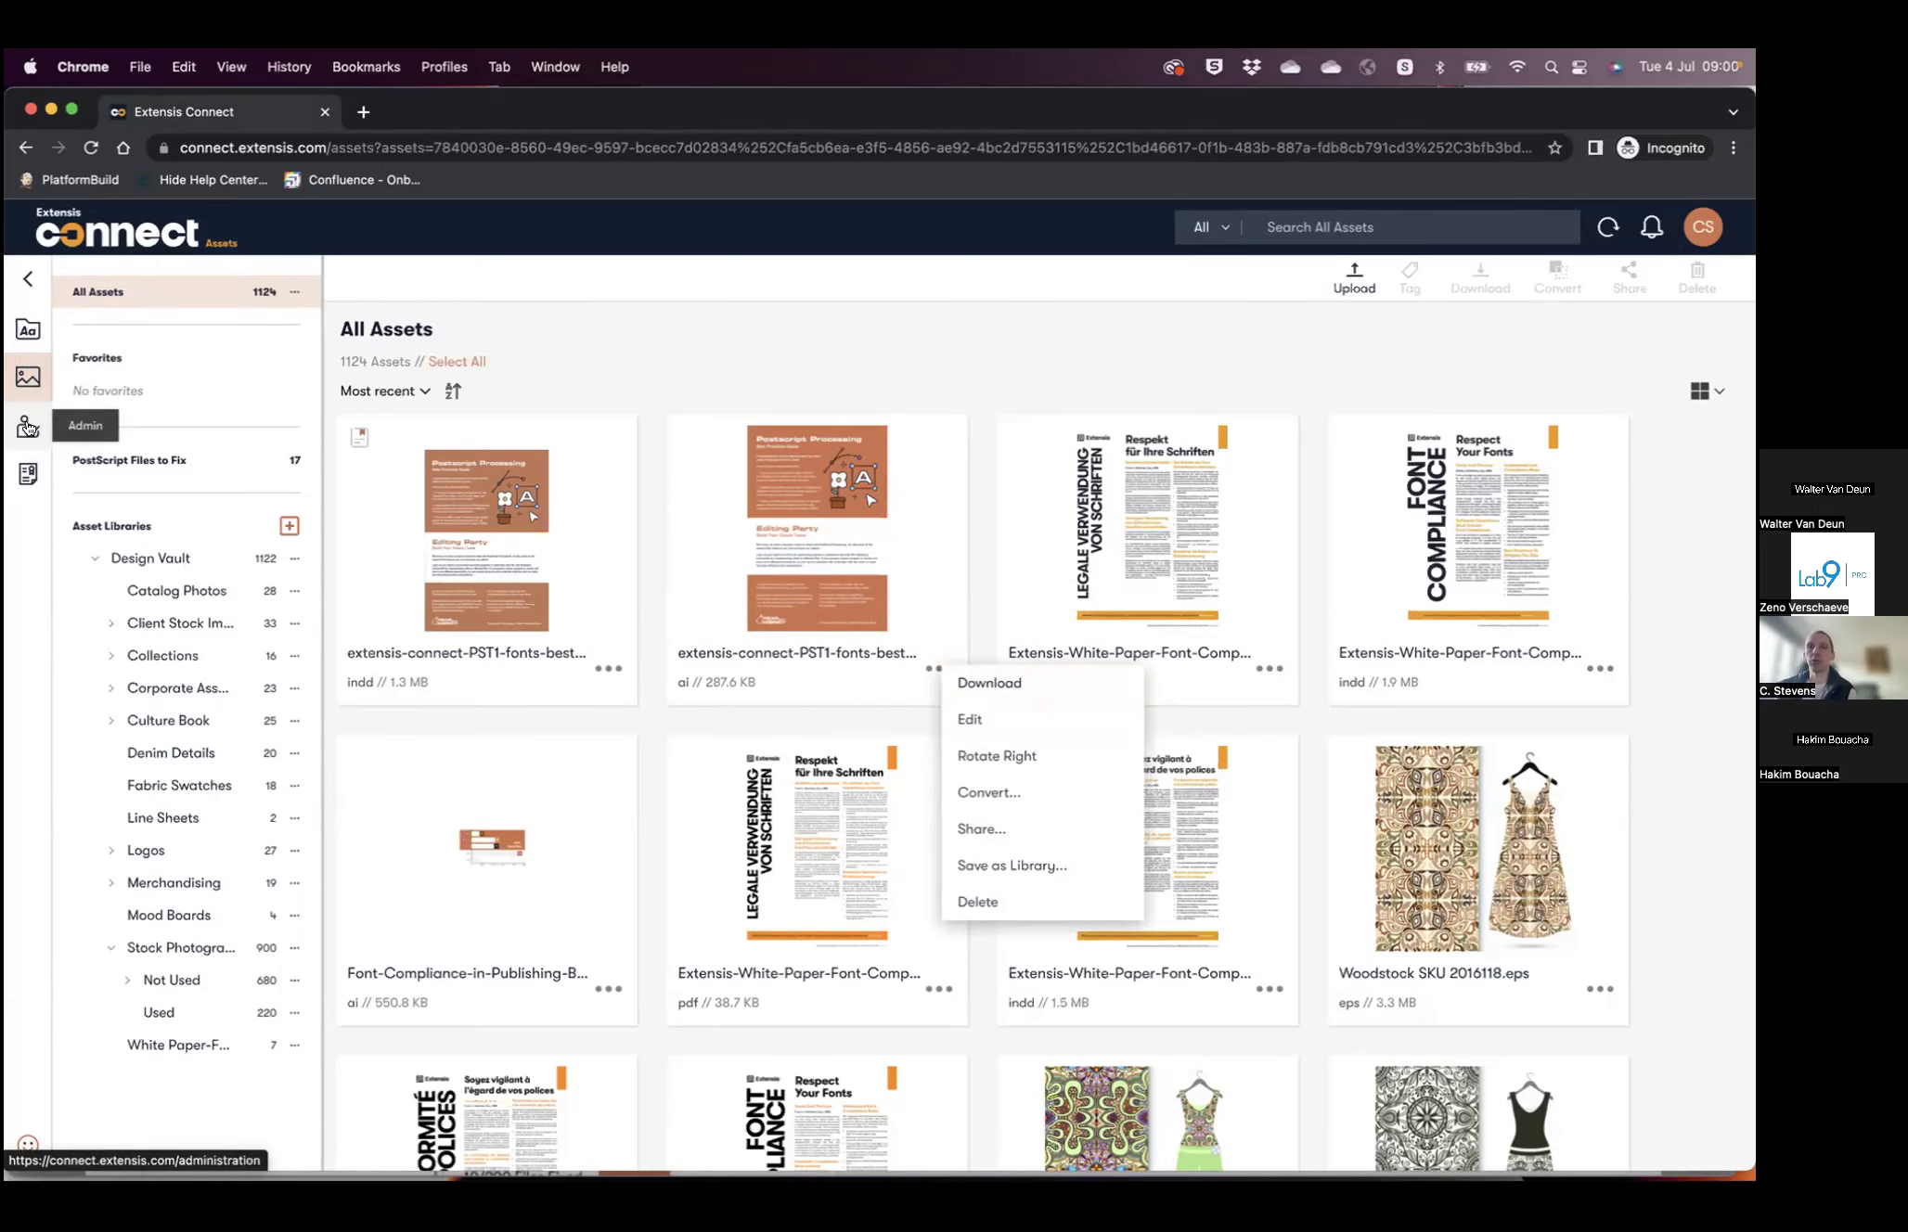
{"action": "left_click", "coordinate": [27, 428]}
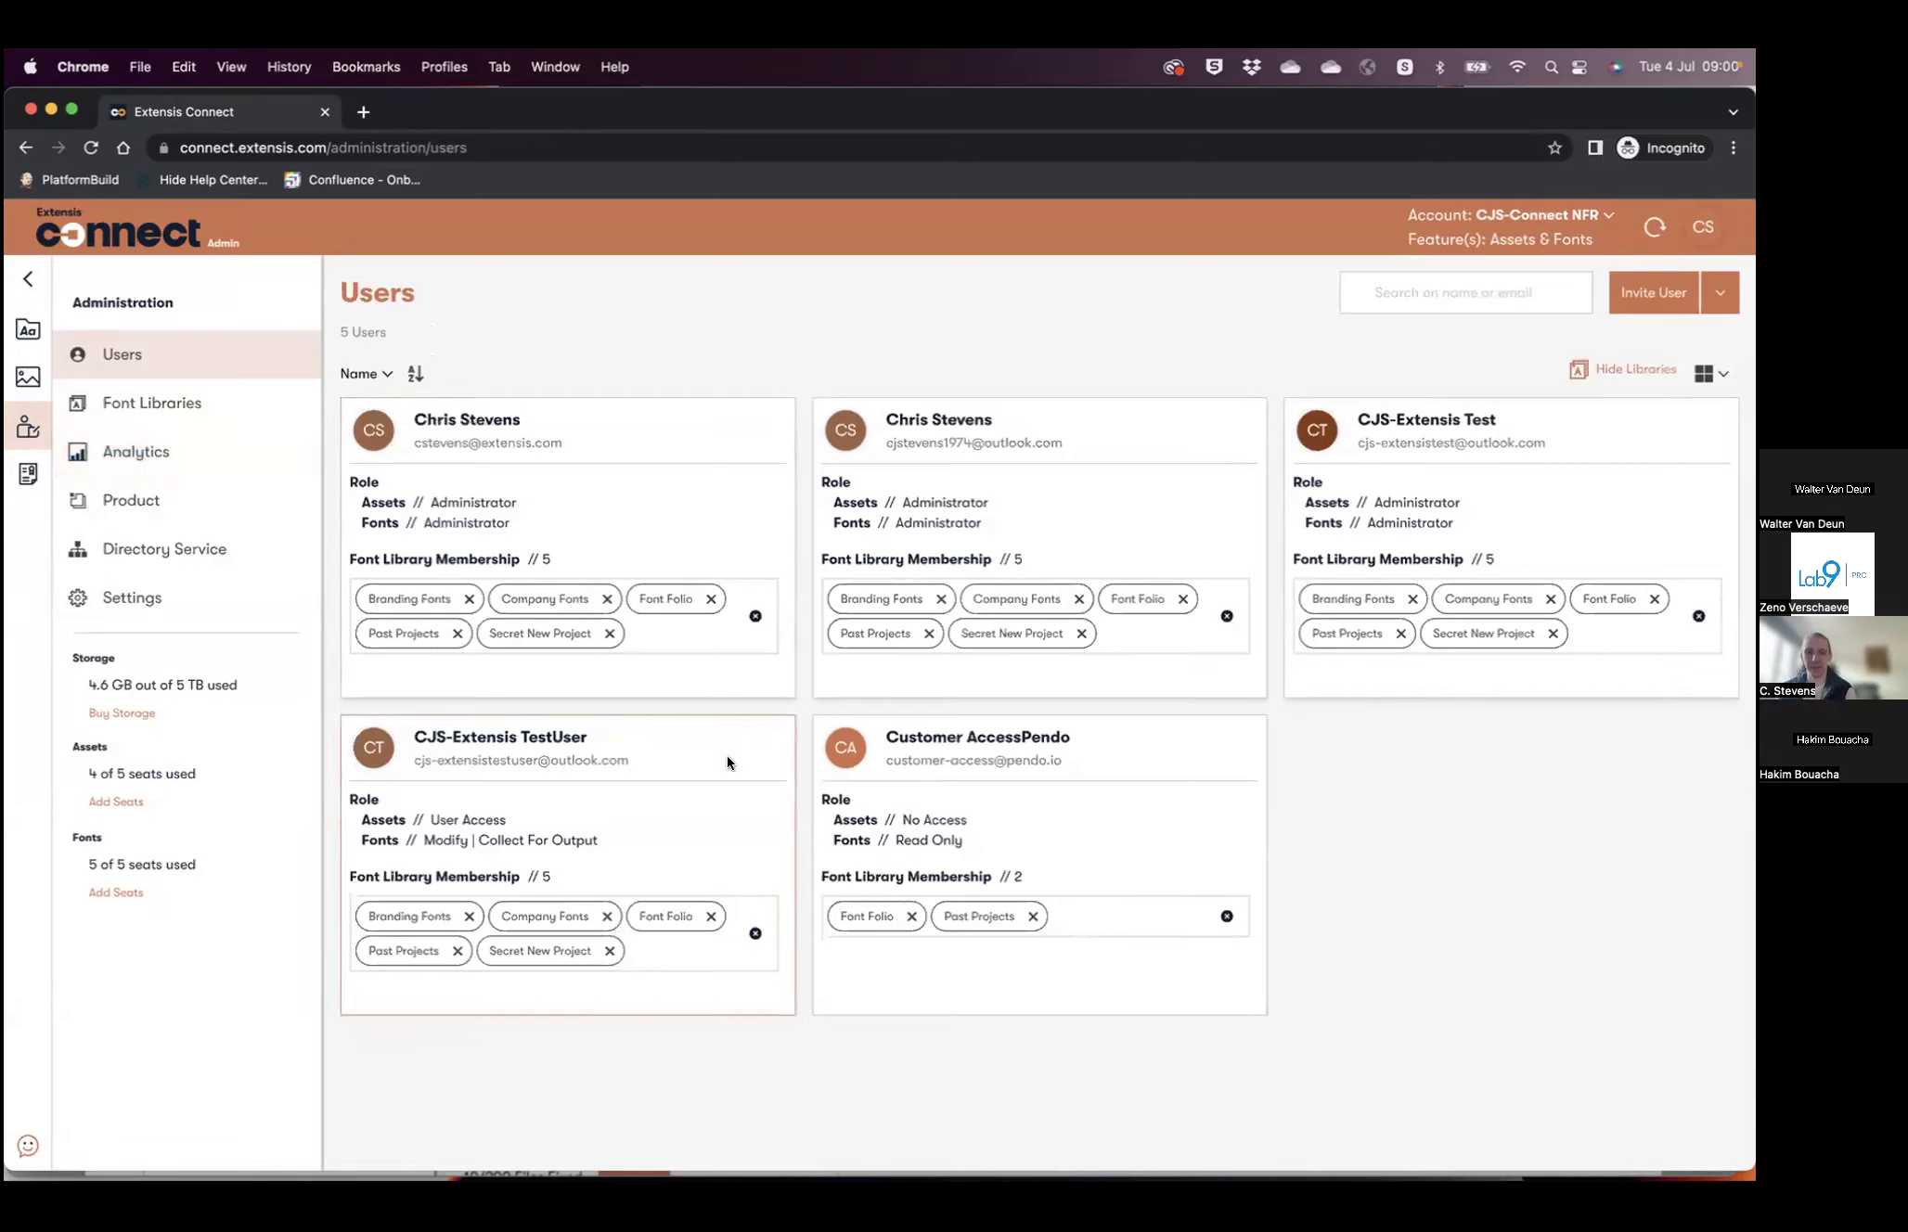
- Examine the Analytics dashboard's font inventory chart and the figures for files with PostScript fonts
{"action": "left_click", "coordinate": [218, 459]}
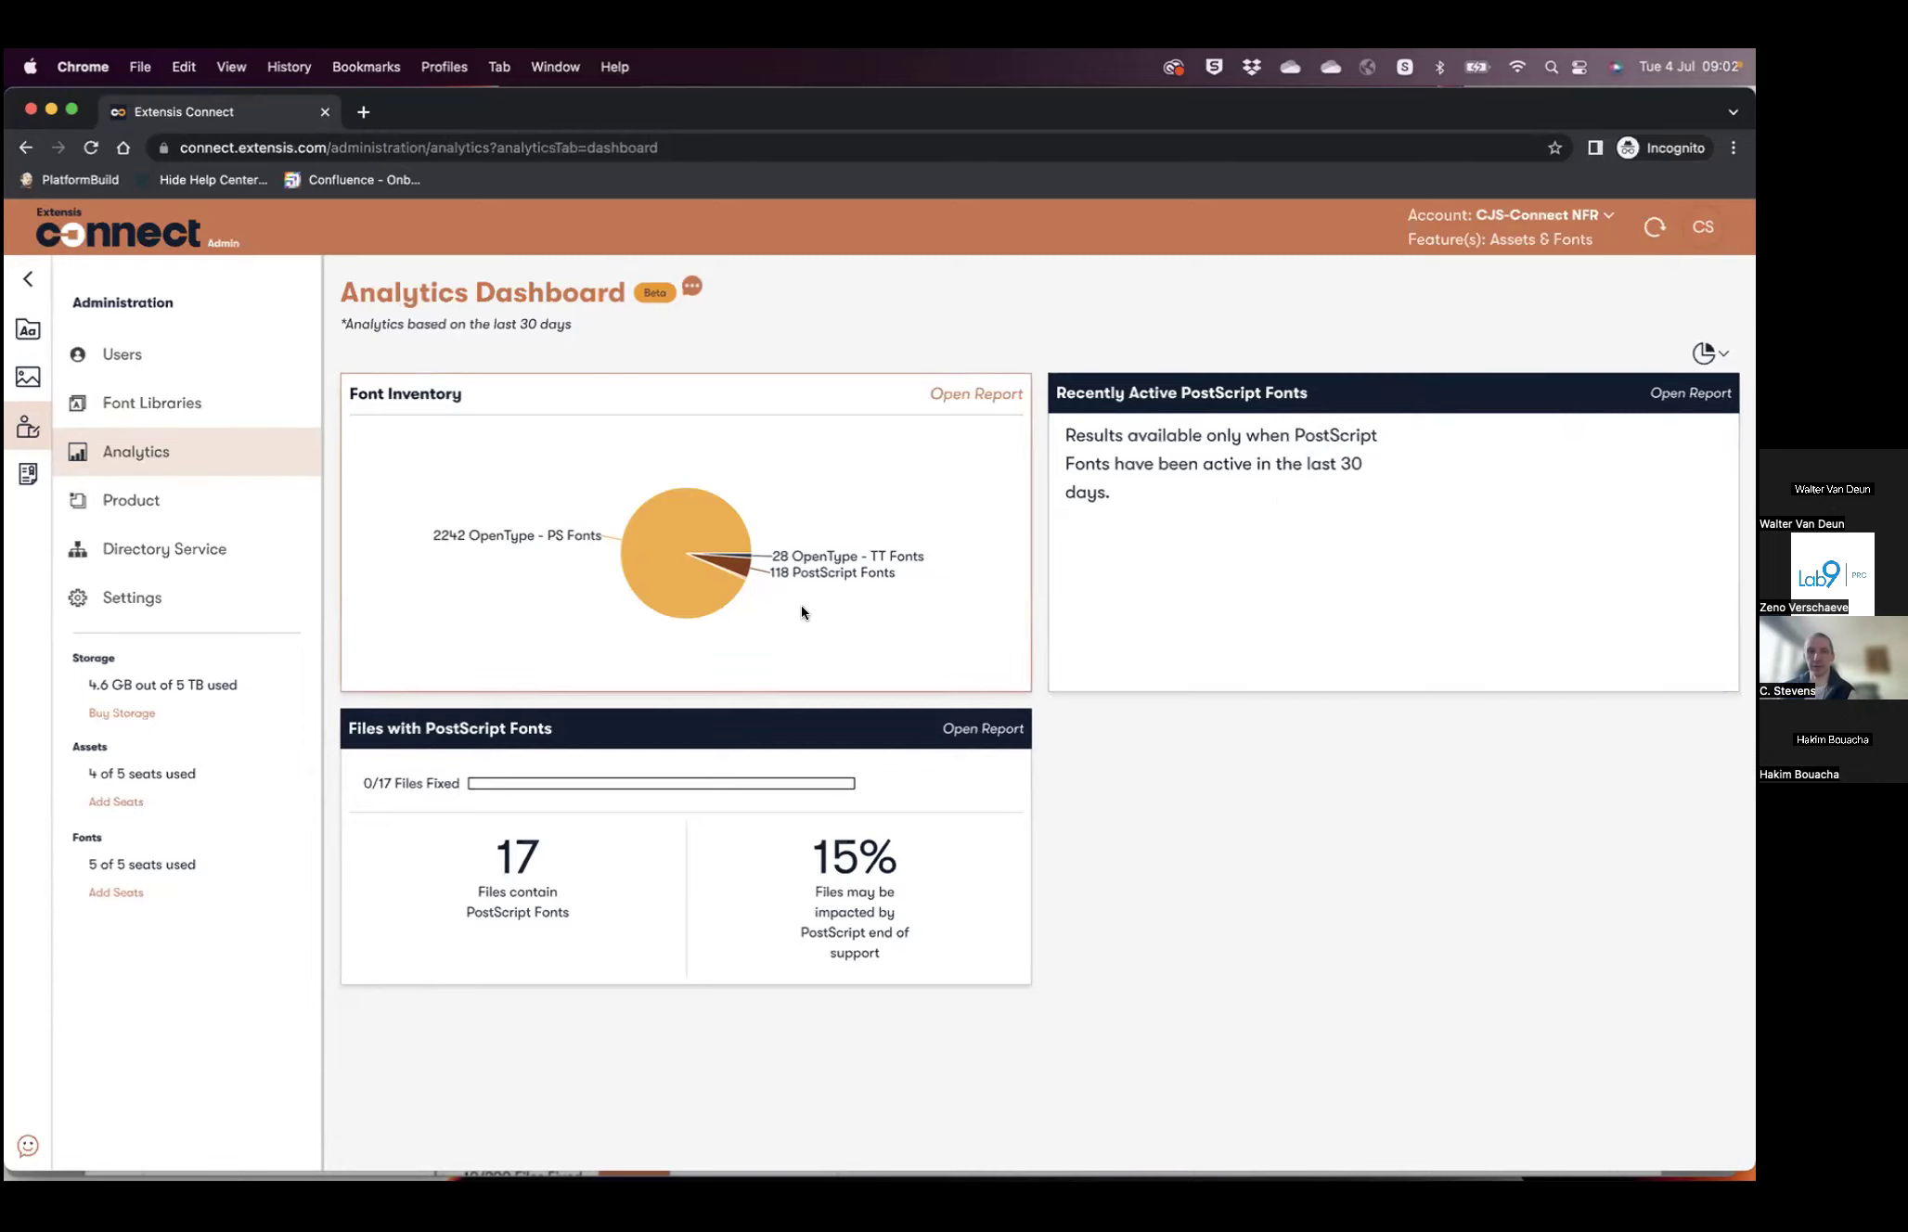
{"action": "mouse_move", "coordinate": [705, 521]}
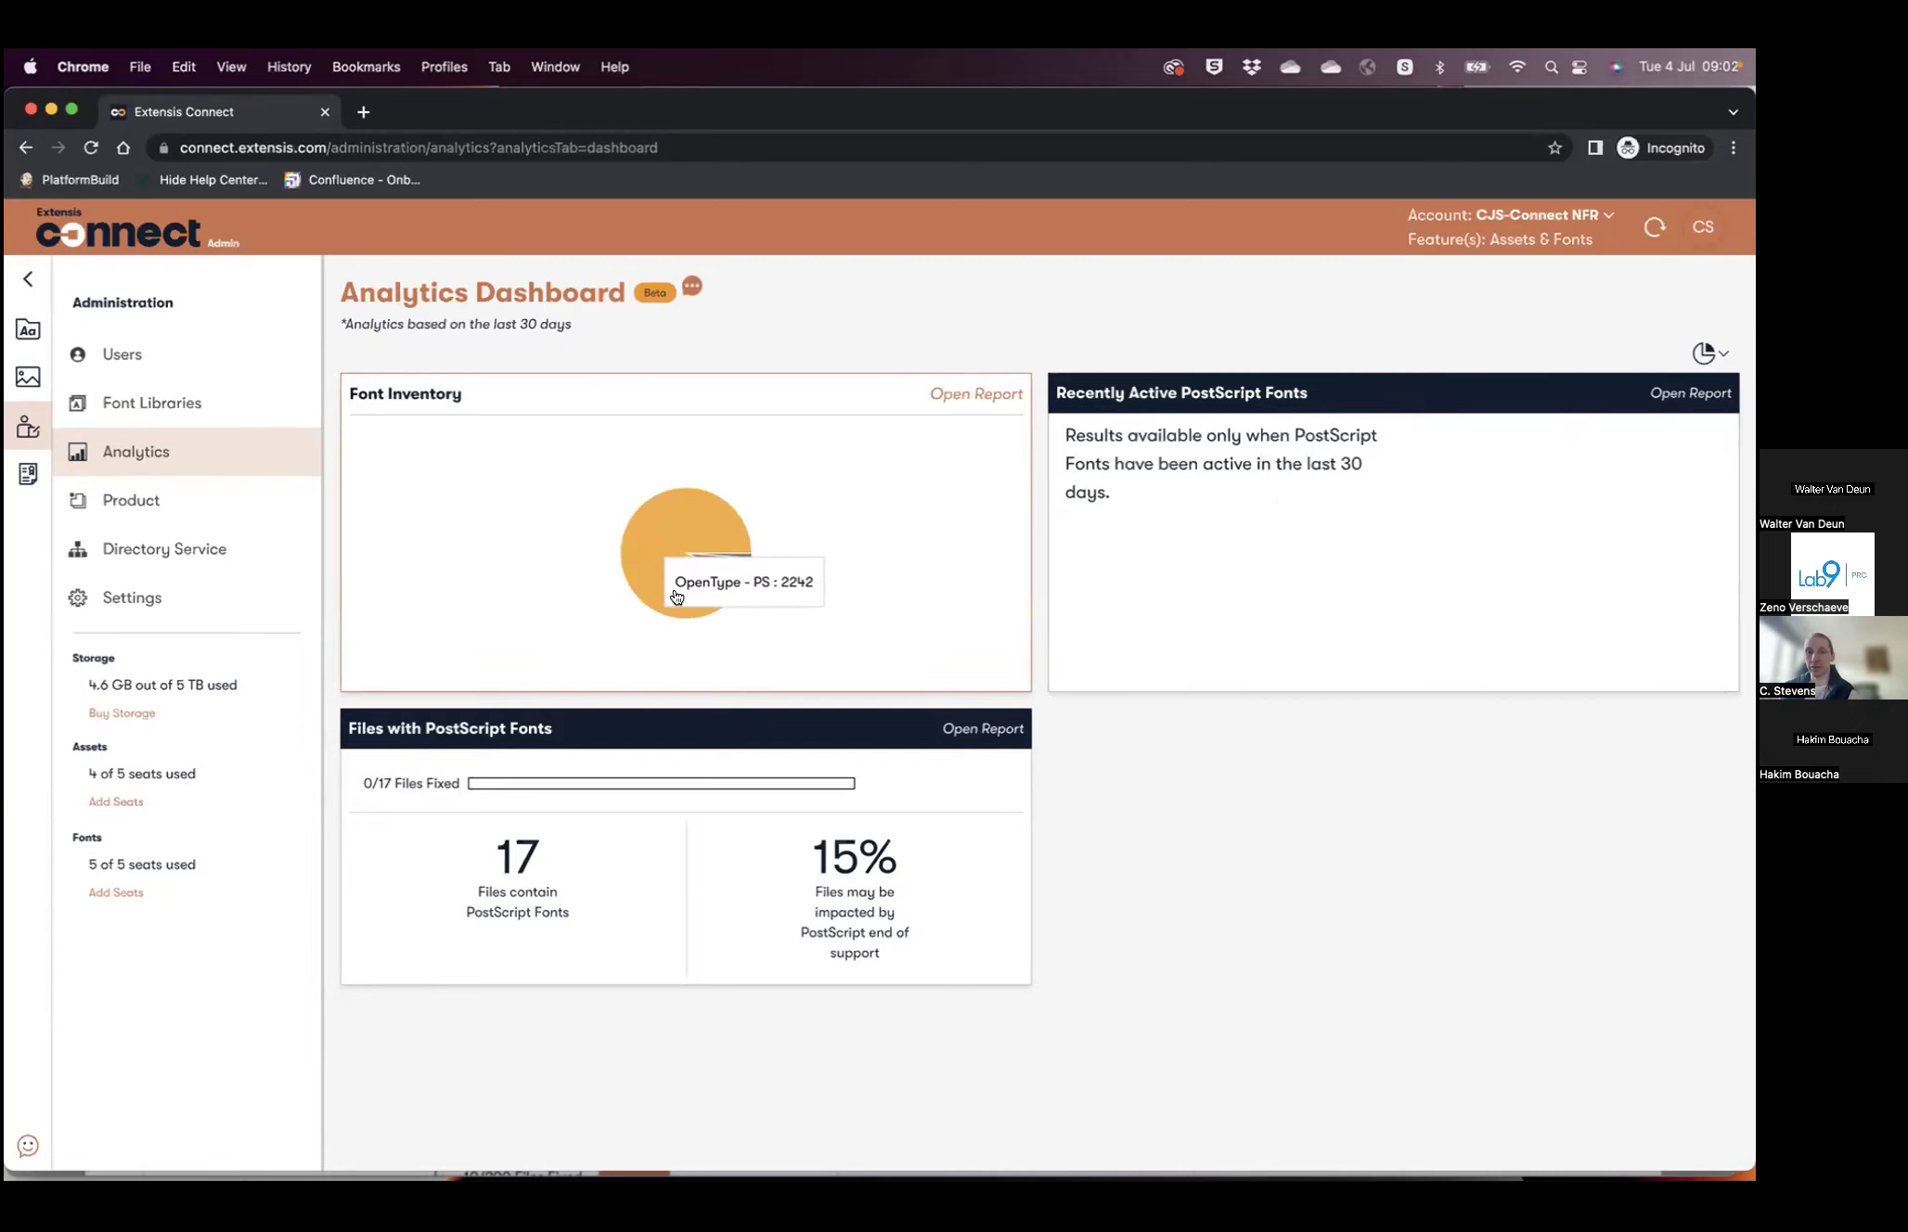
{"action": "mouse_move", "coordinate": [740, 577]}
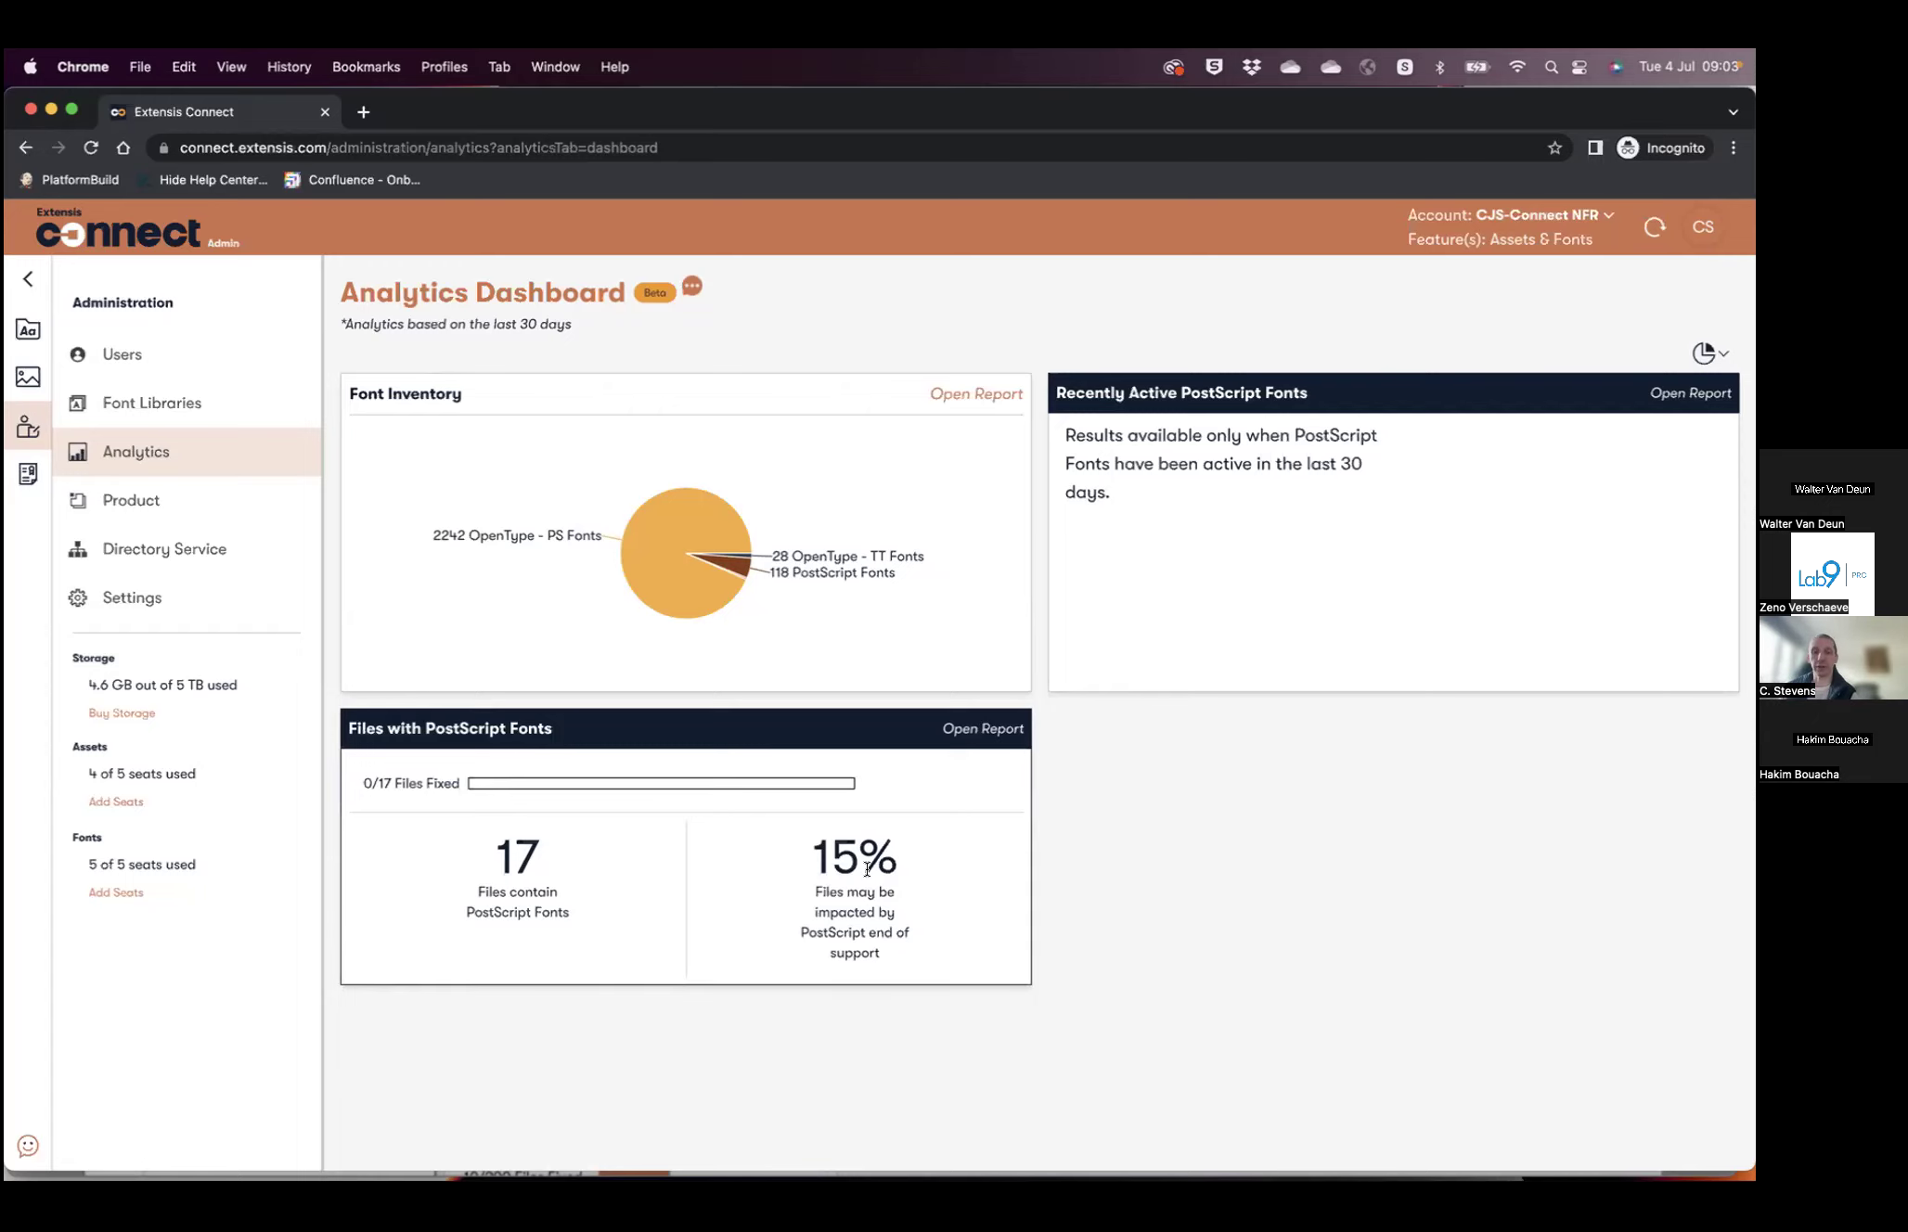
{"action": "left_click_drag", "start_coordinate": [813, 839], "coordinate": [898, 955]}
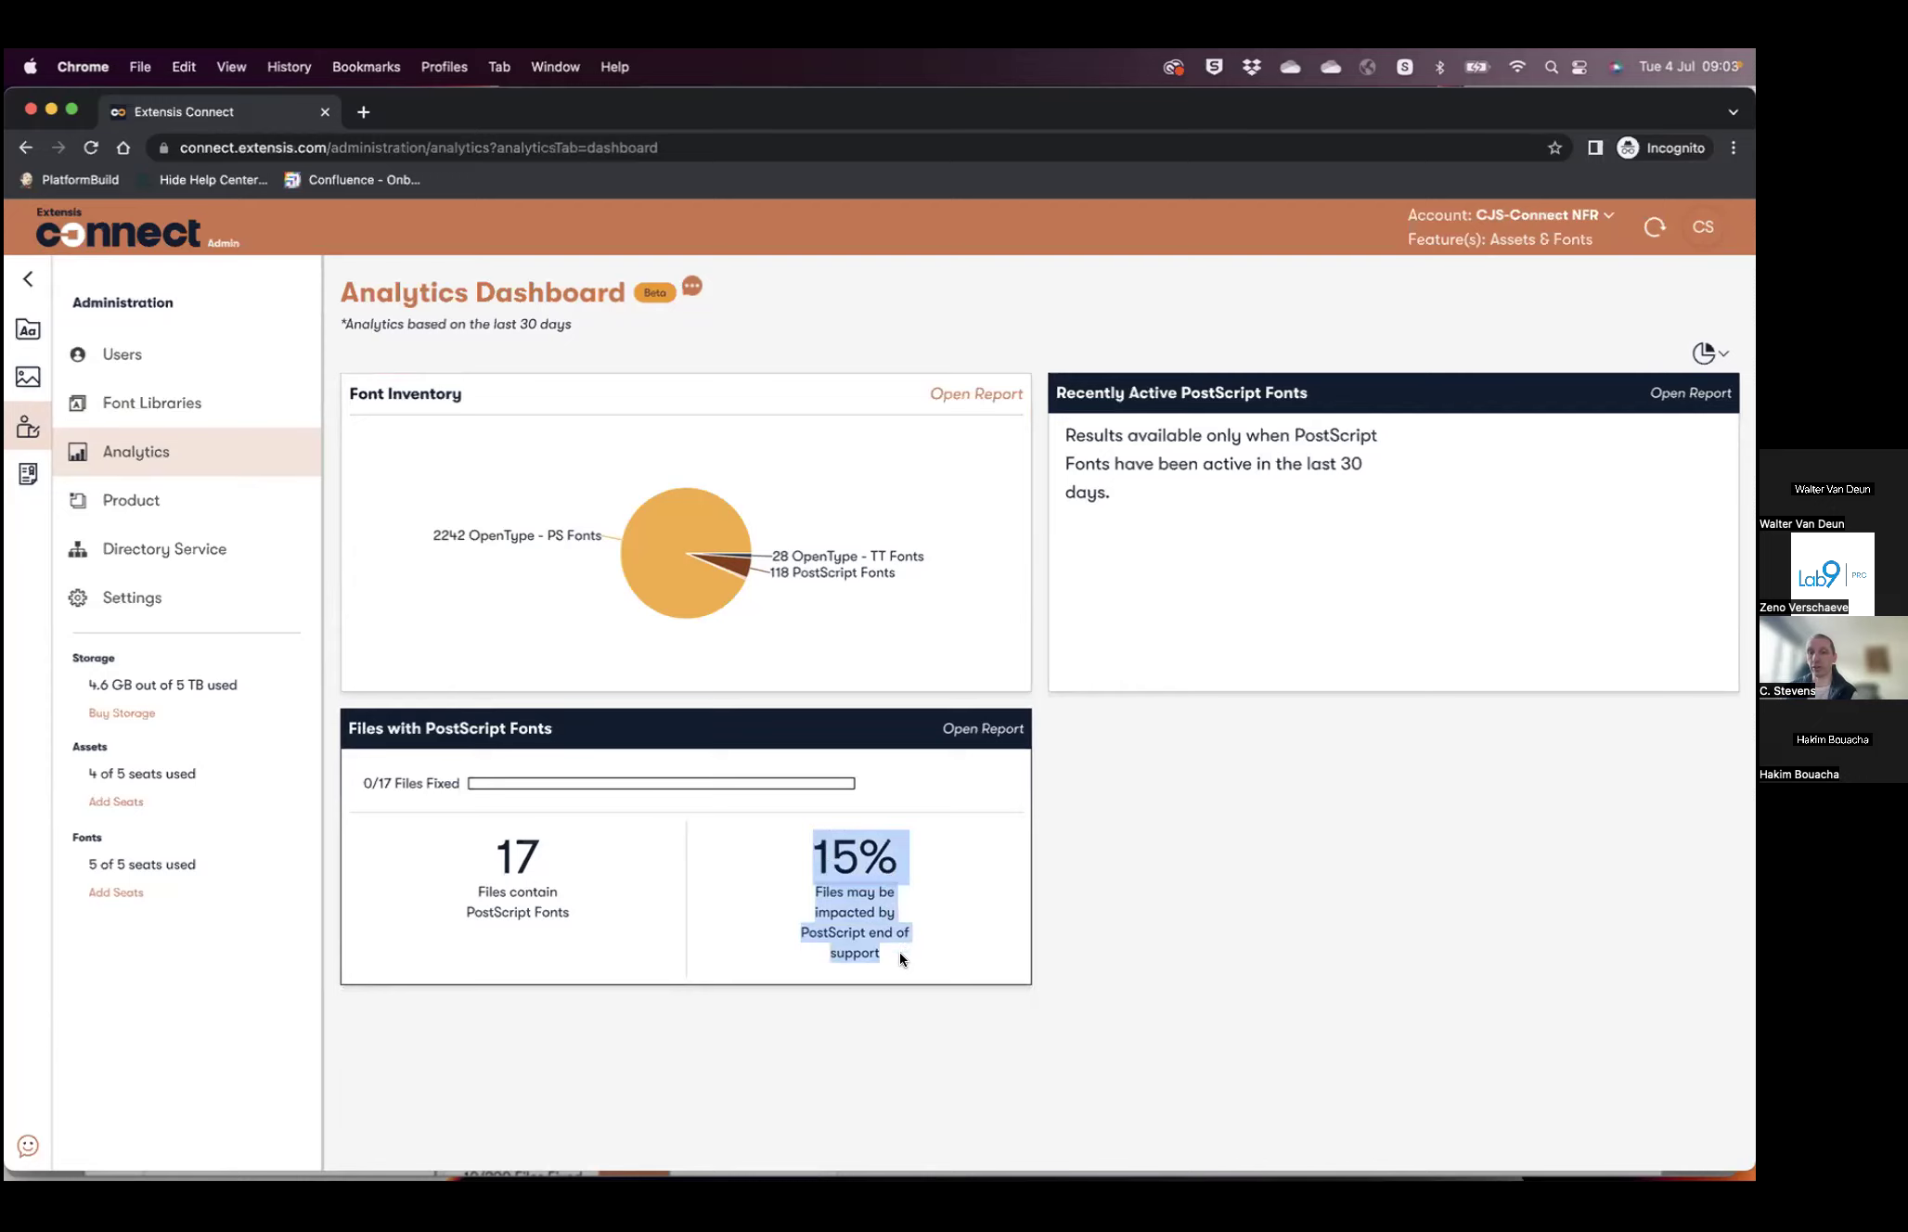
{"action": "left_click", "coordinate": [680, 932]}
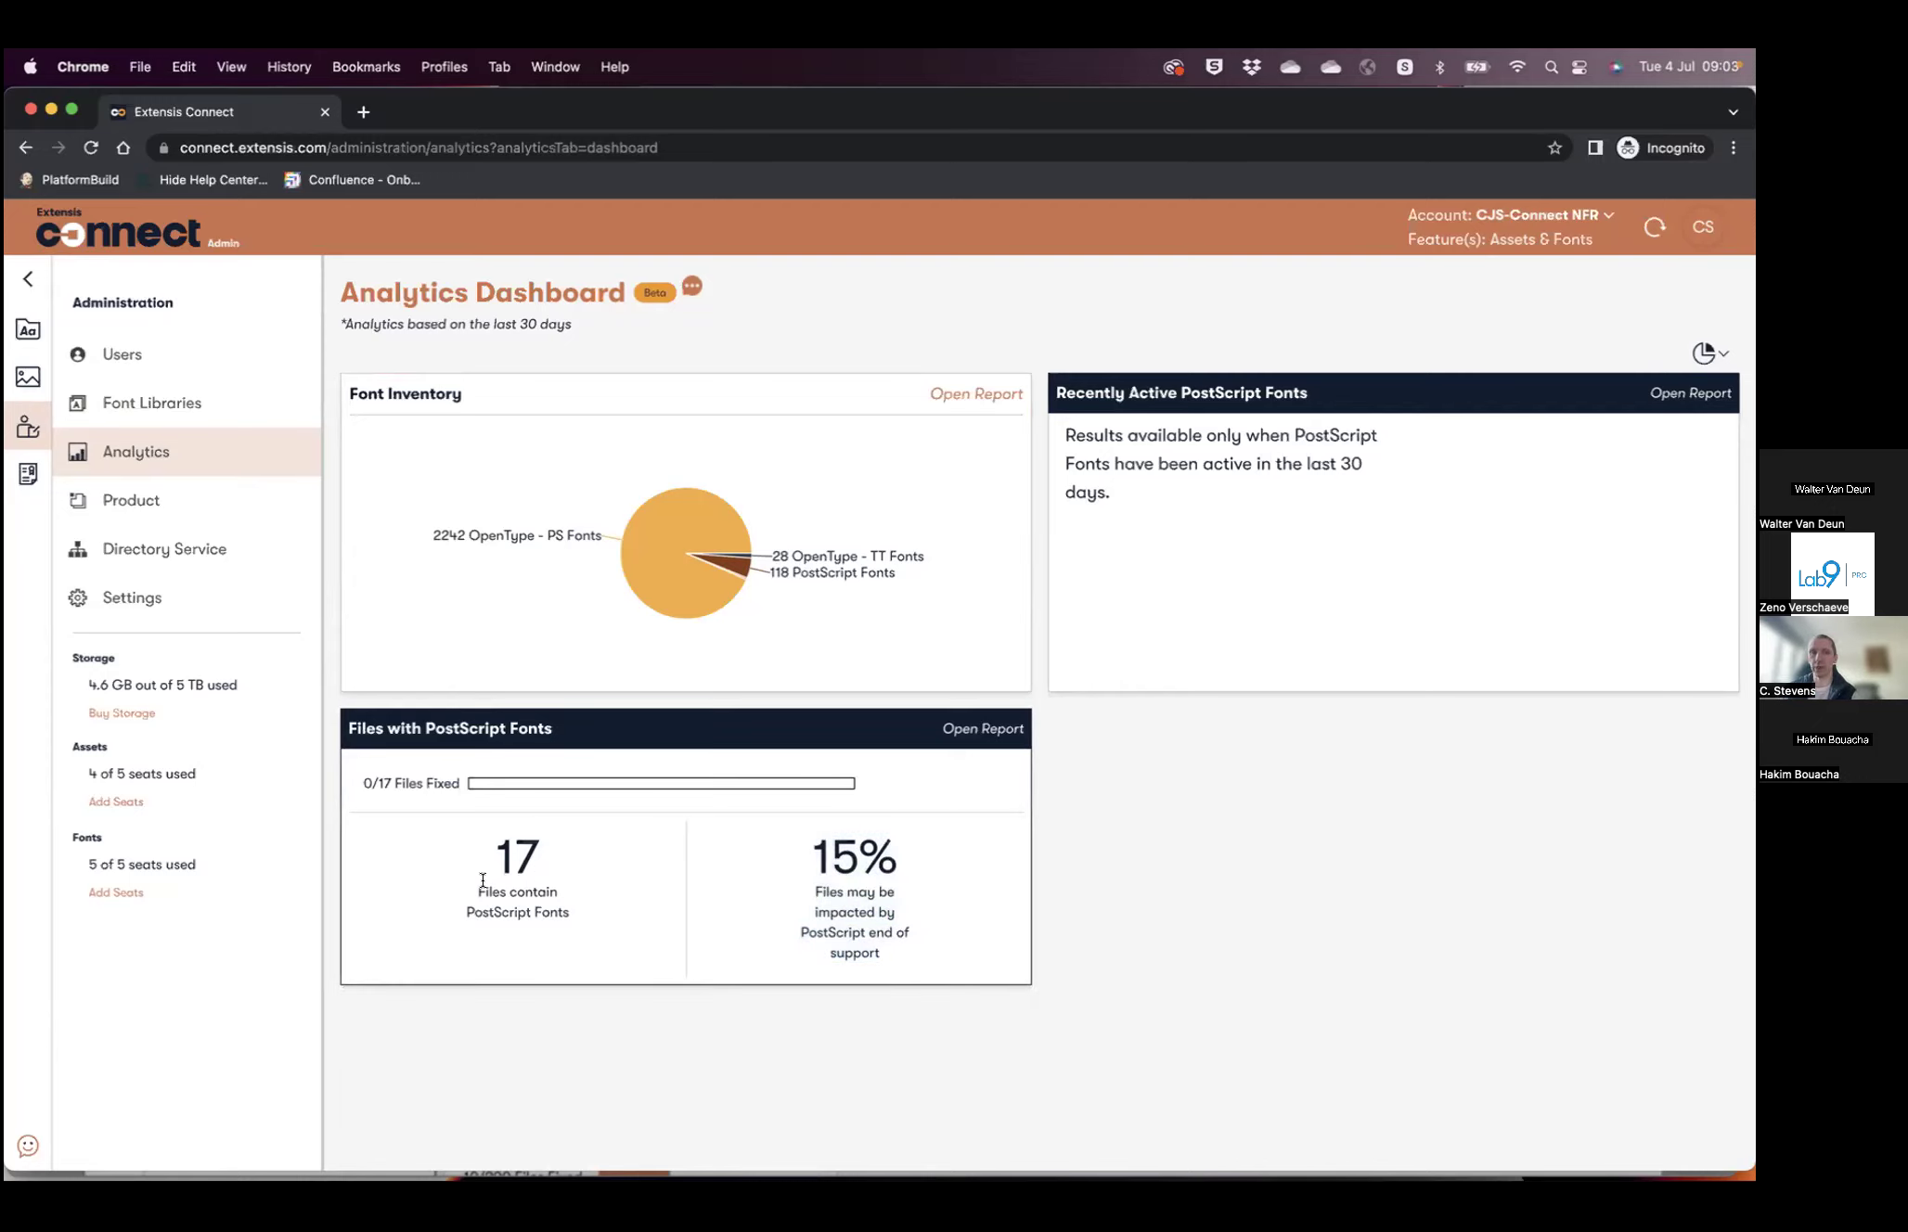
- Open the Files with PostScript Fonts report and check the status options for extensis-connect-PST1-fonts-best-practices-0423.indd
{"action": "left_click", "coordinate": [988, 730]}
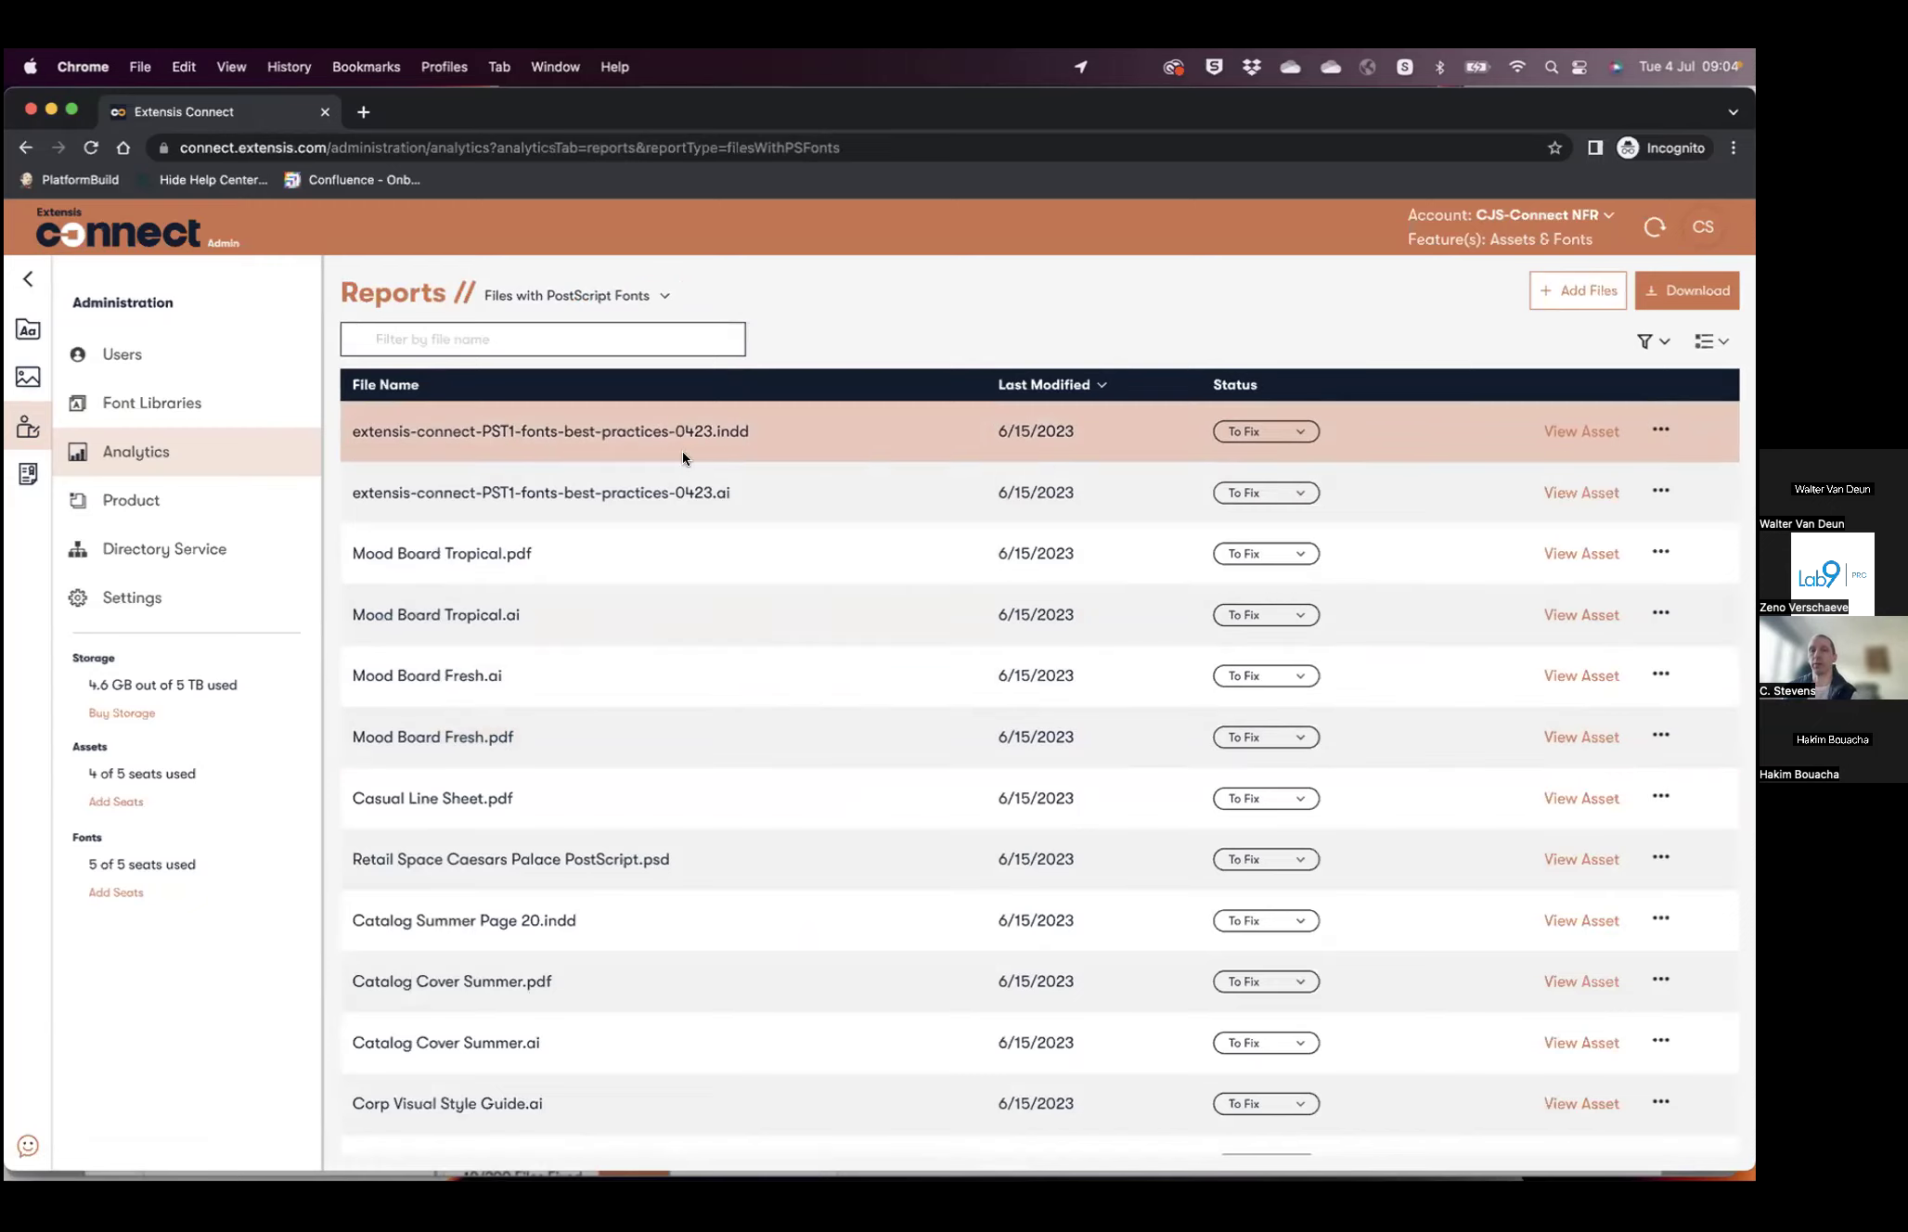
{"action": "left_click", "coordinate": [1277, 432]}
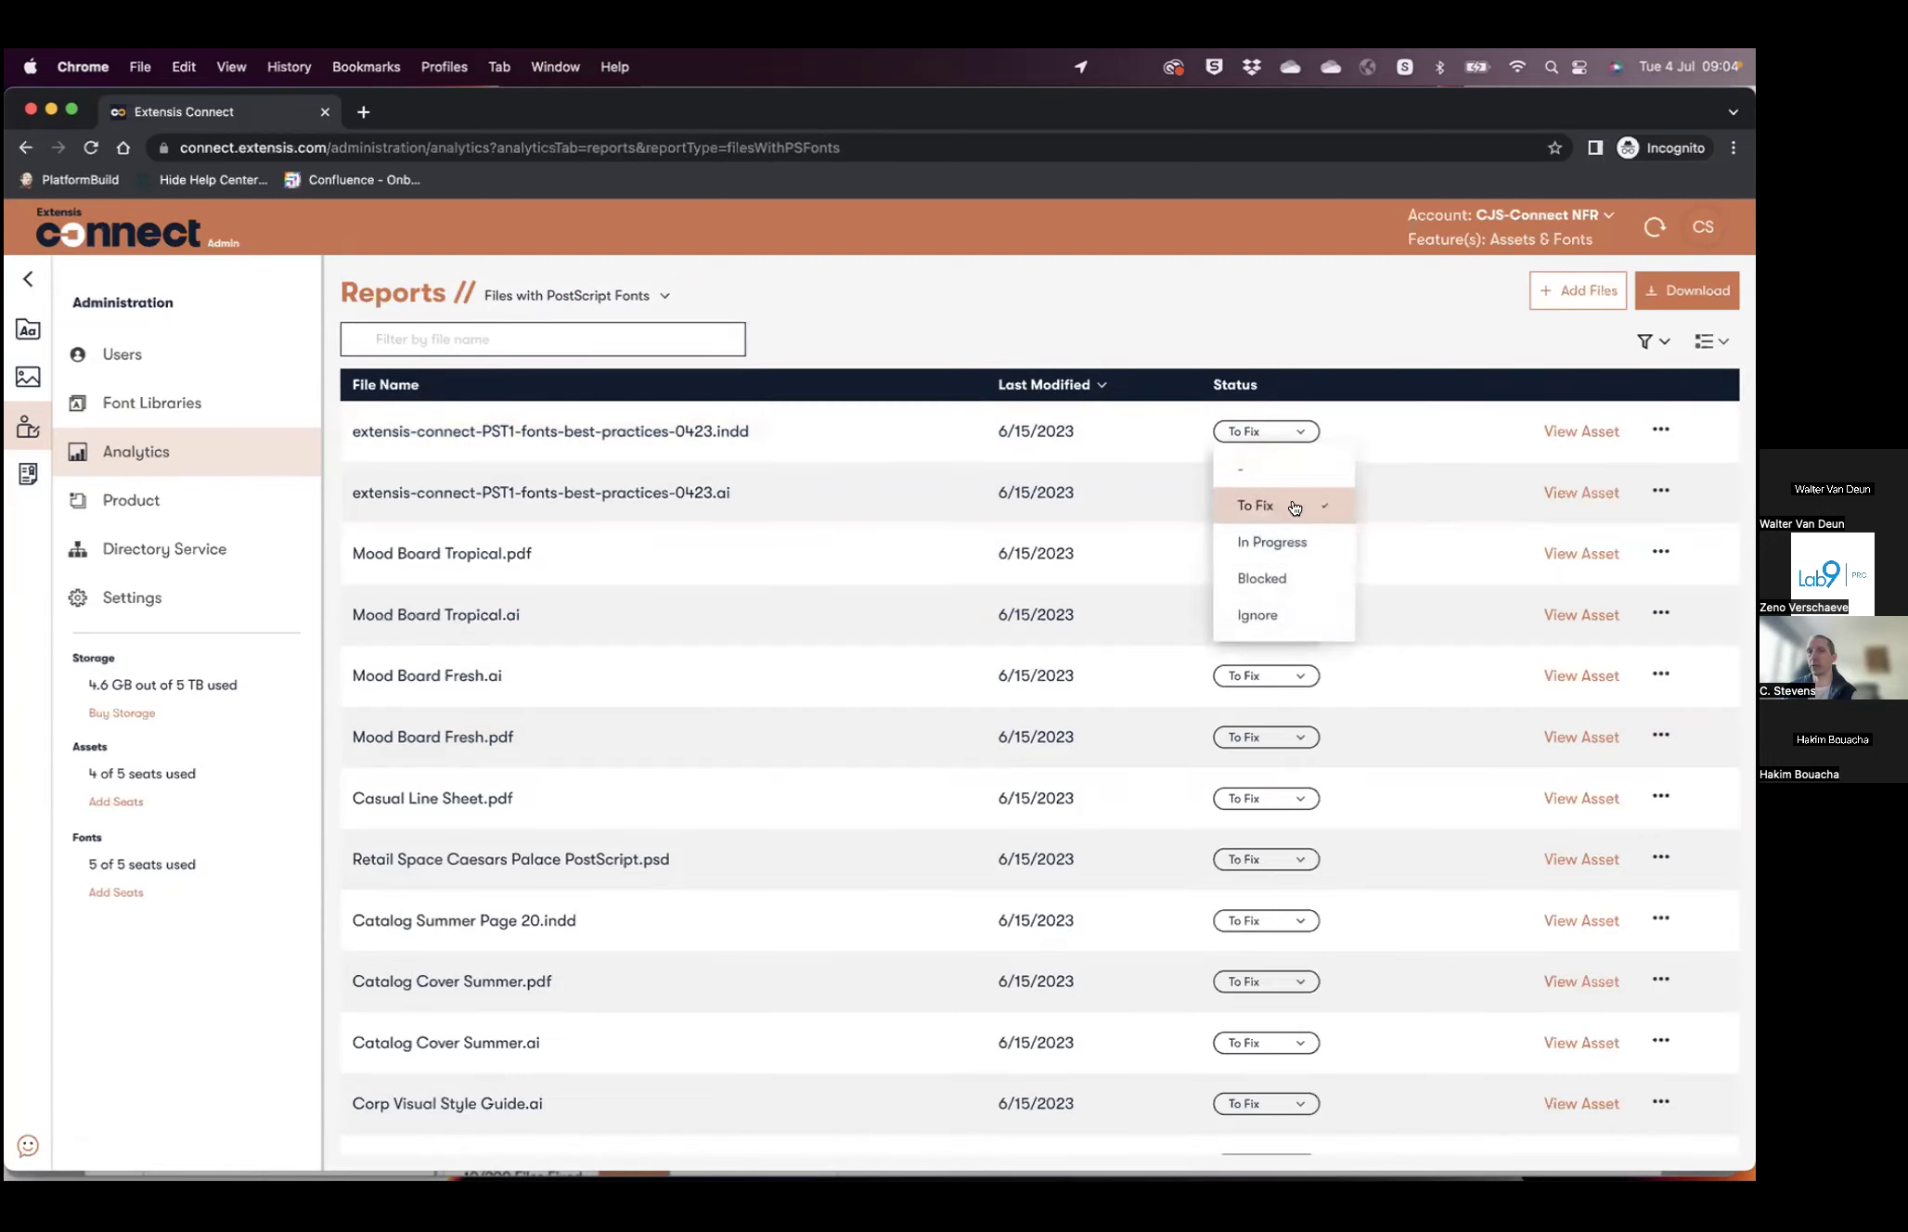
{"action": "left_click", "coordinate": [1475, 455]}
- View the PST1 best-practices .indd asset from the report and check its font replacement suggestions
{"action": "left_click", "coordinate": [1564, 432]}
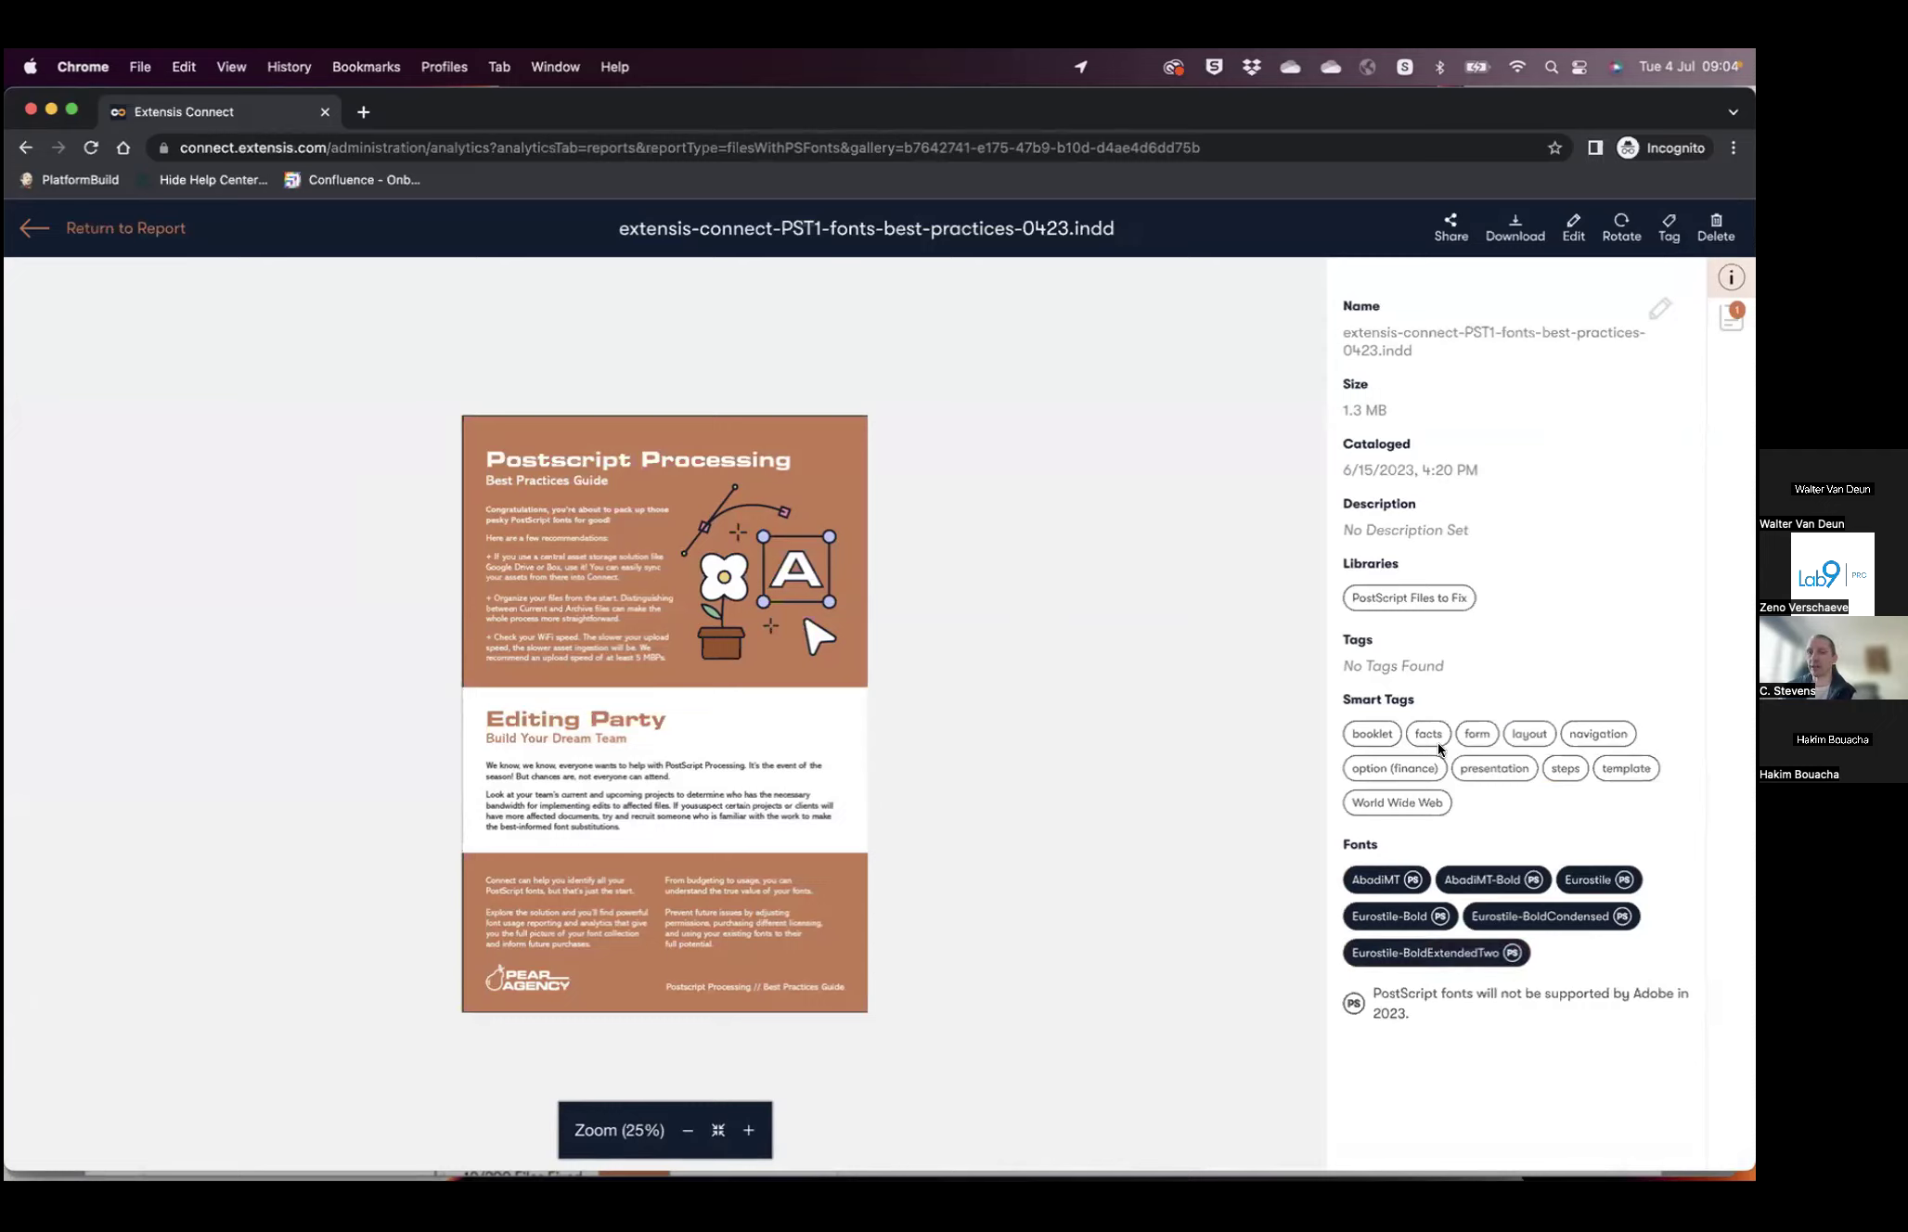
{"action": "left_click", "coordinate": [1728, 317]}
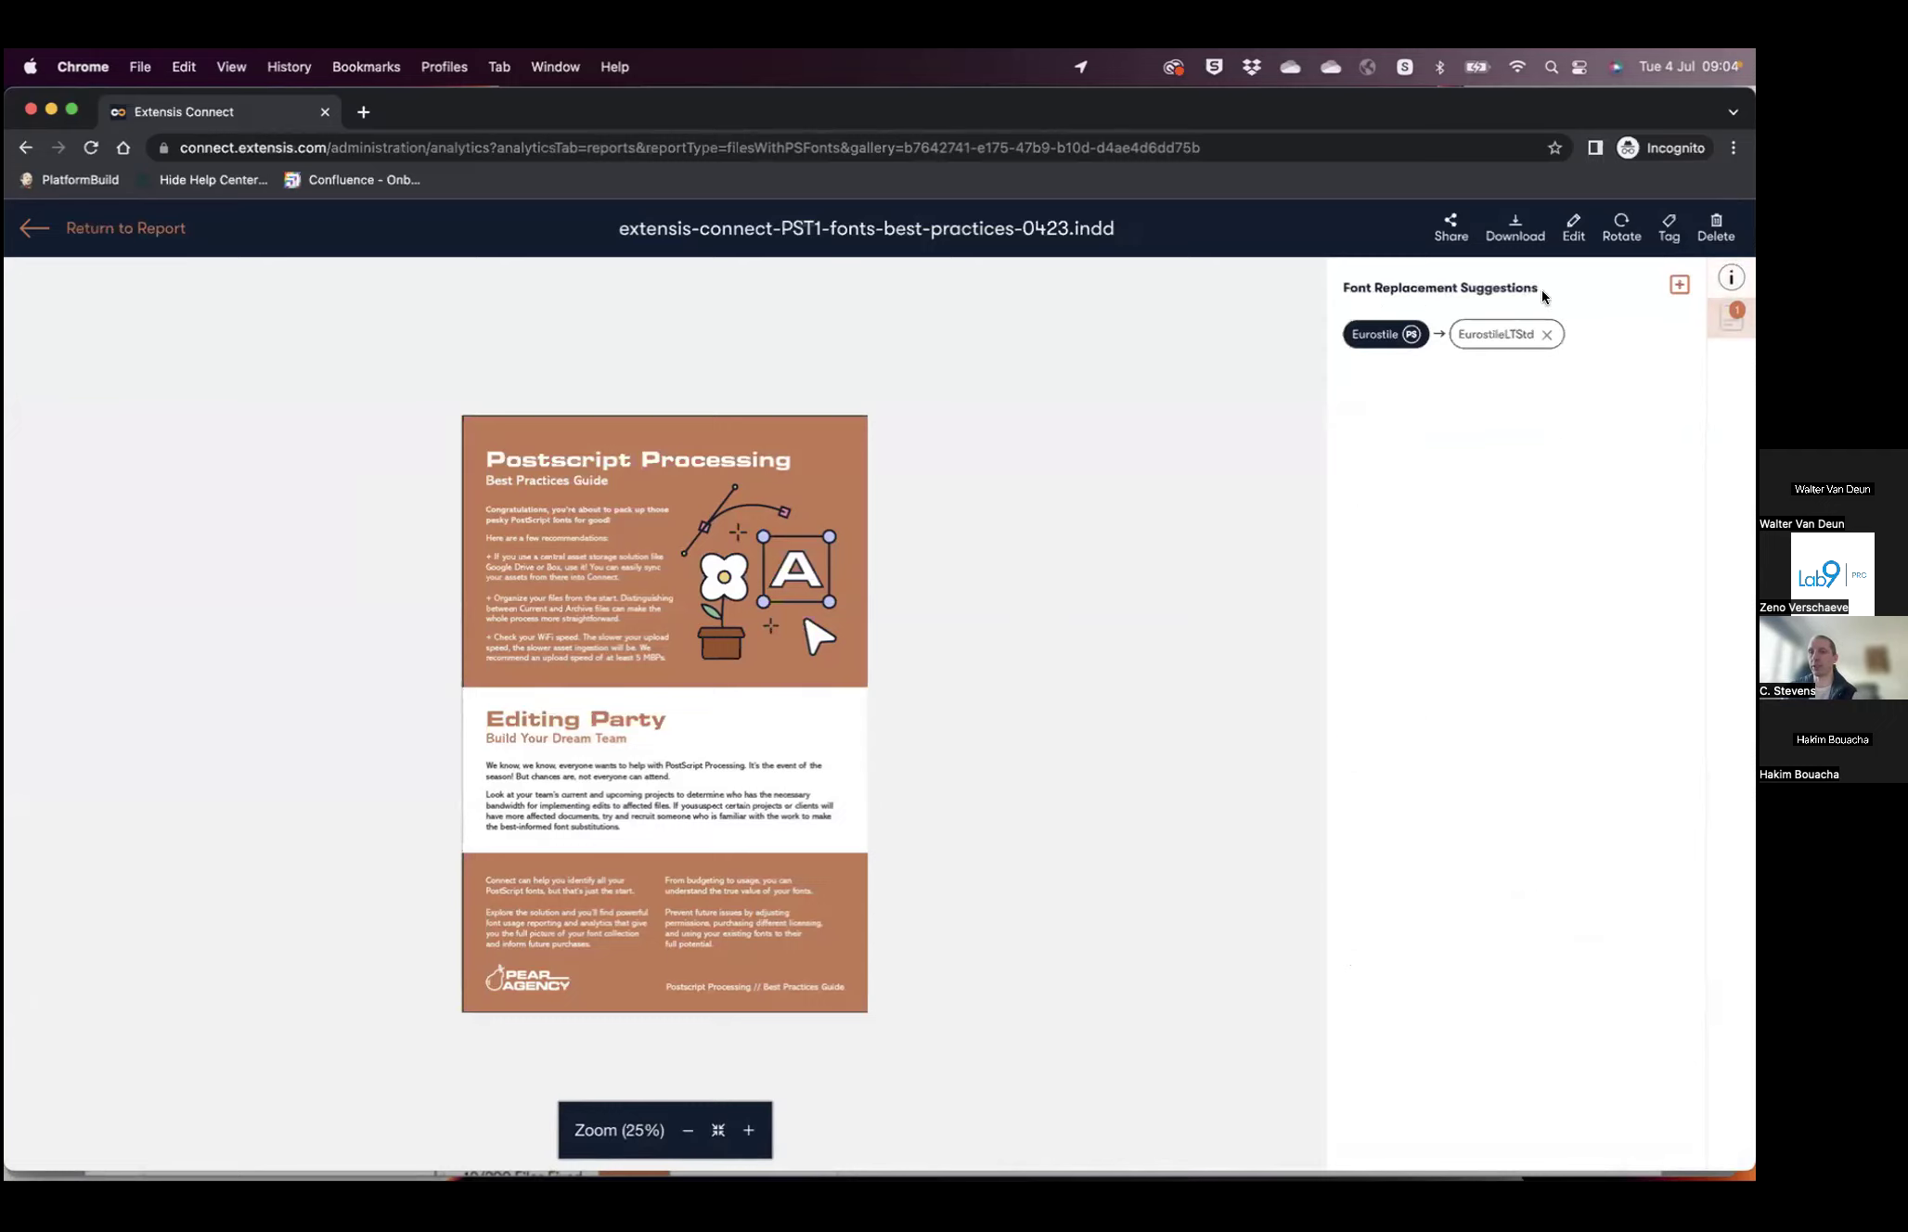
- Try to suggest a replacement for the AbadiMT font by searching the replacement fonts for "abadi", and clear the search
{"action": "left_click", "coordinate": [1680, 285]}
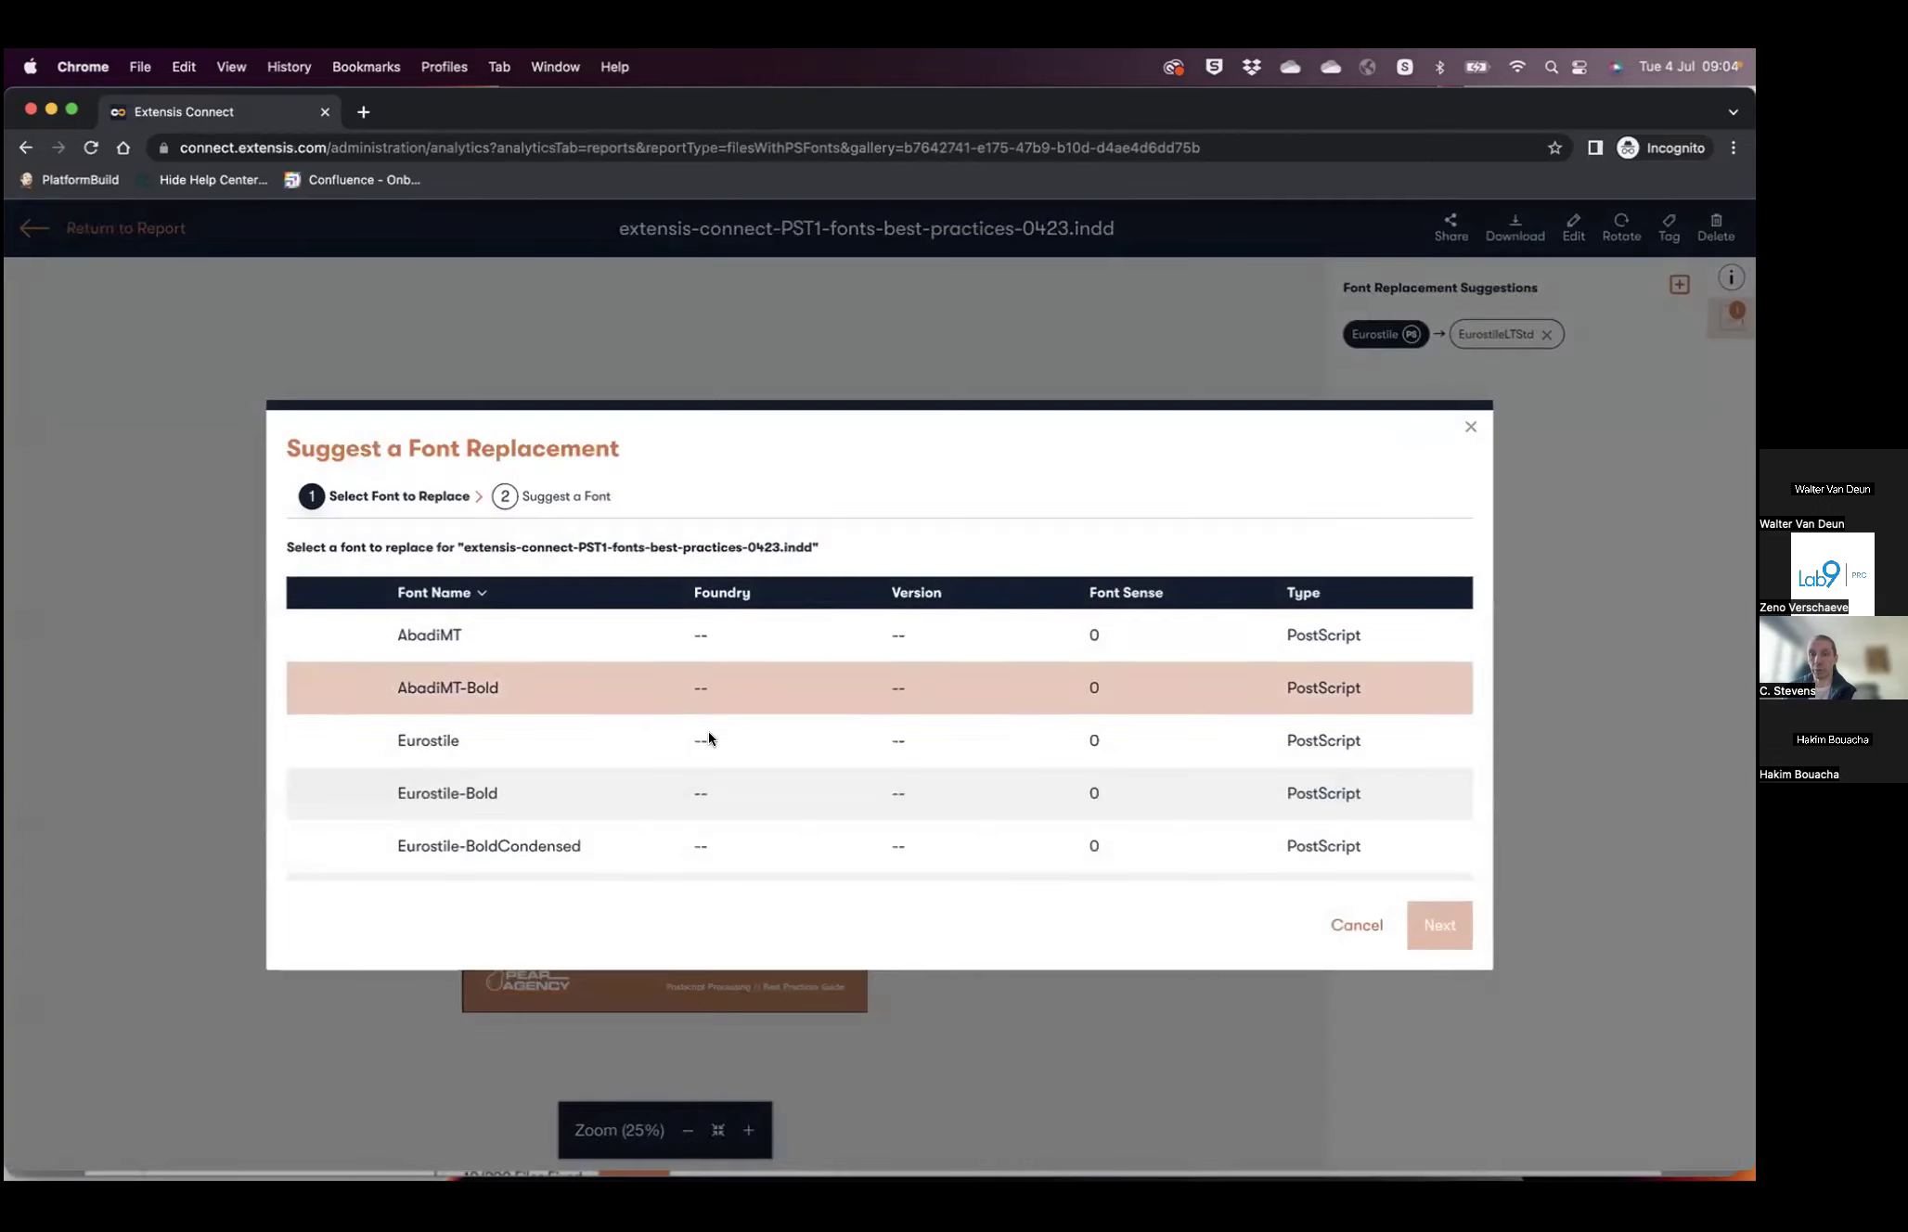
{"action": "left_click", "coordinate": [526, 641]}
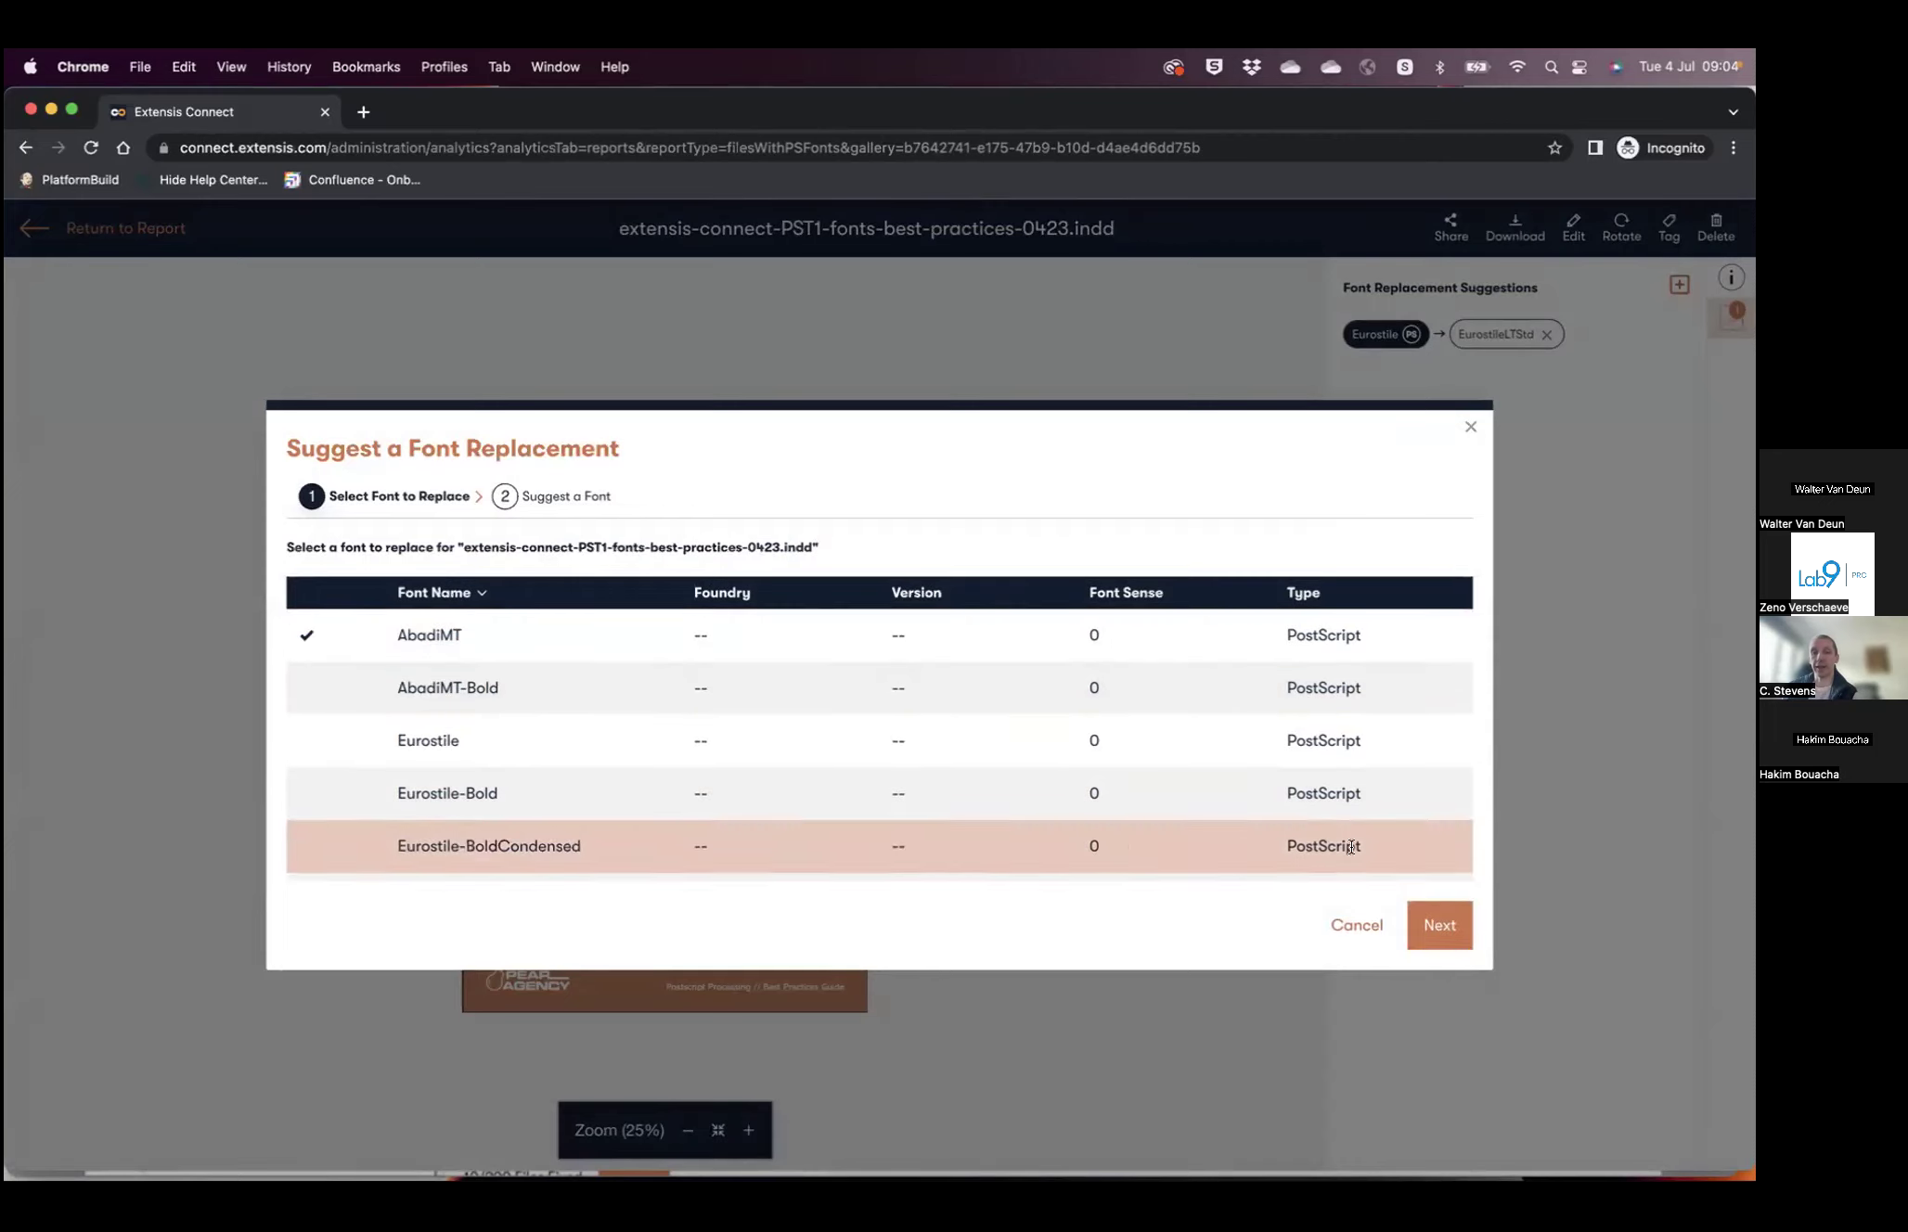
{"action": "left_click", "coordinate": [1437, 919]}
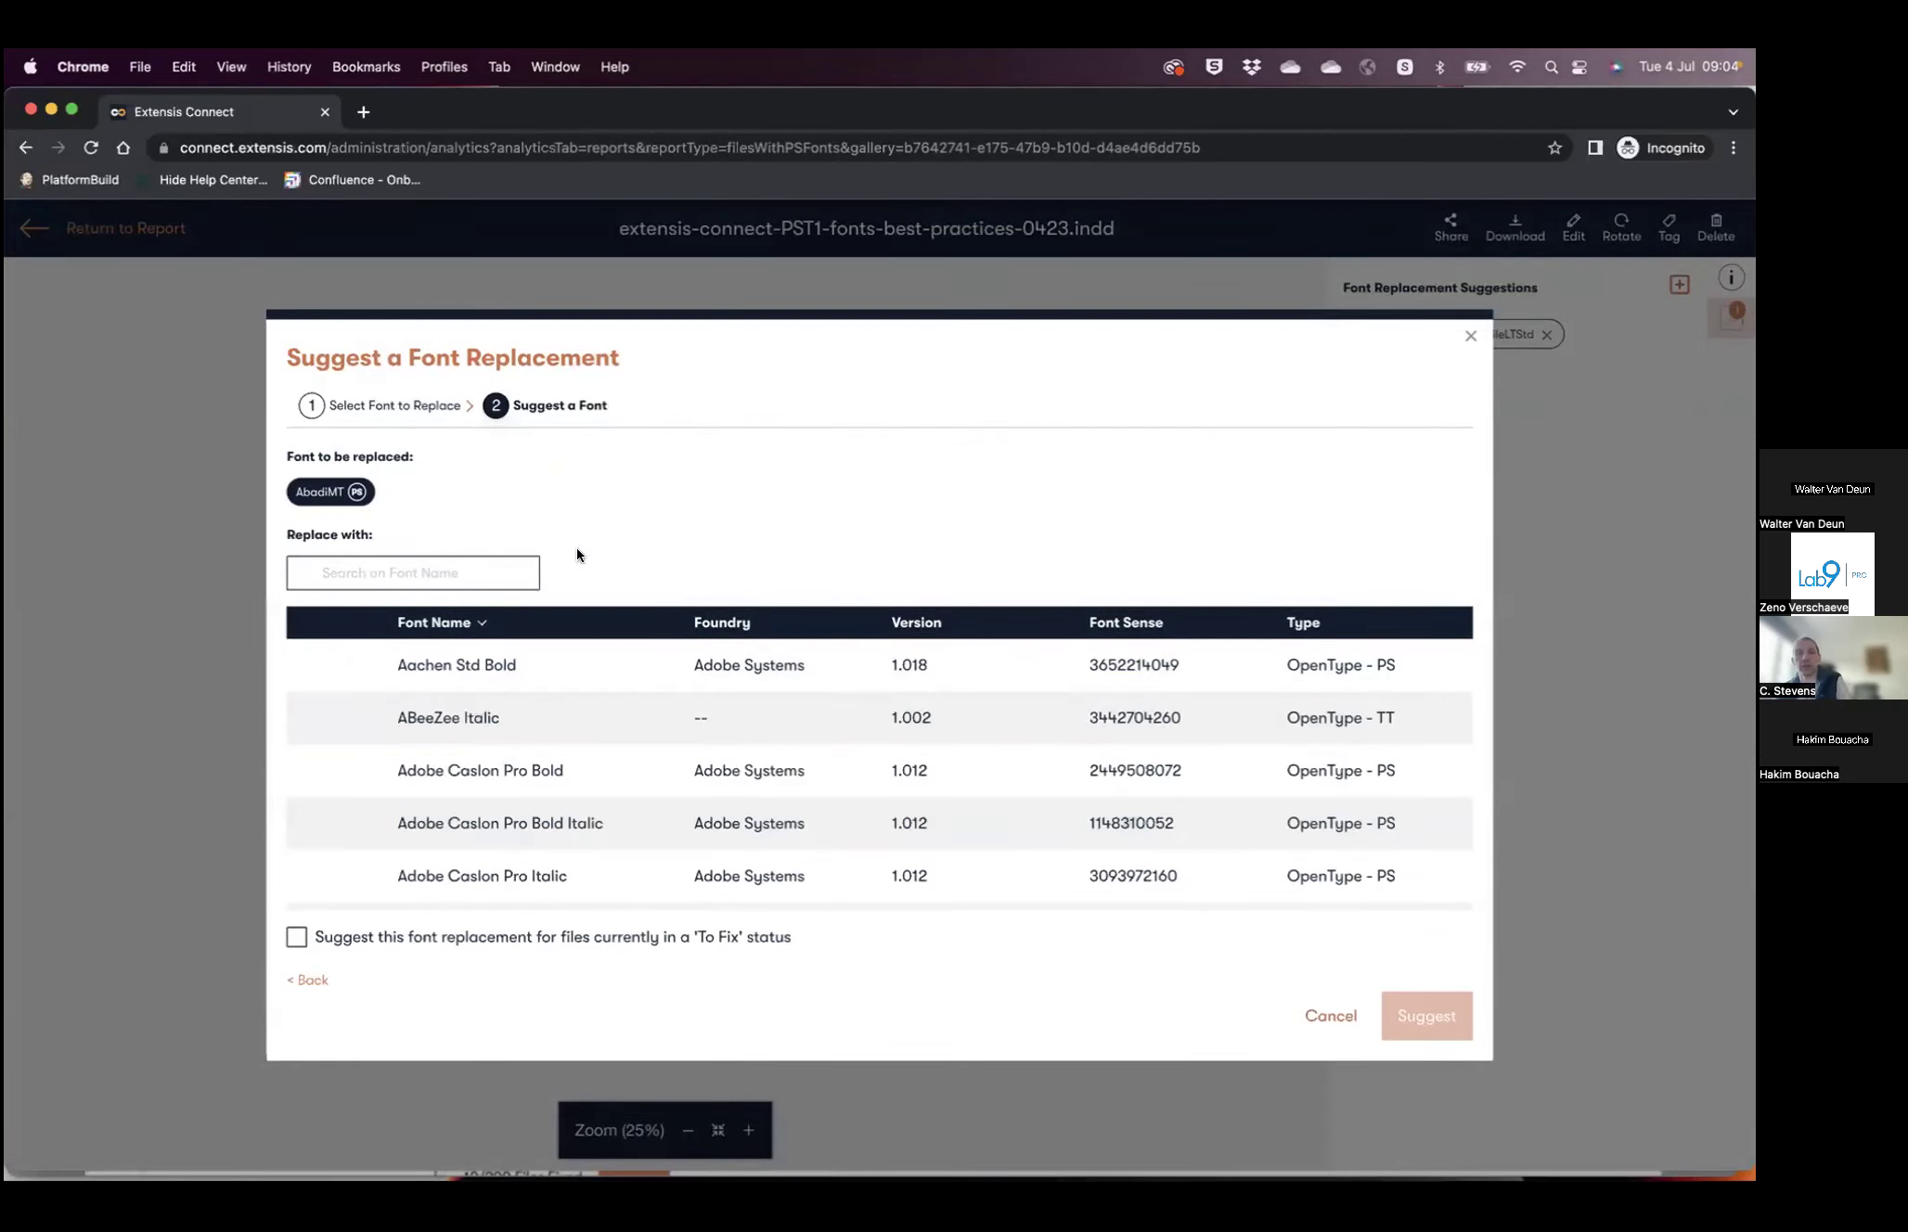
{"action": "left_click", "coordinate": [490, 569]}
{"action": "type", "text": "abadi"}
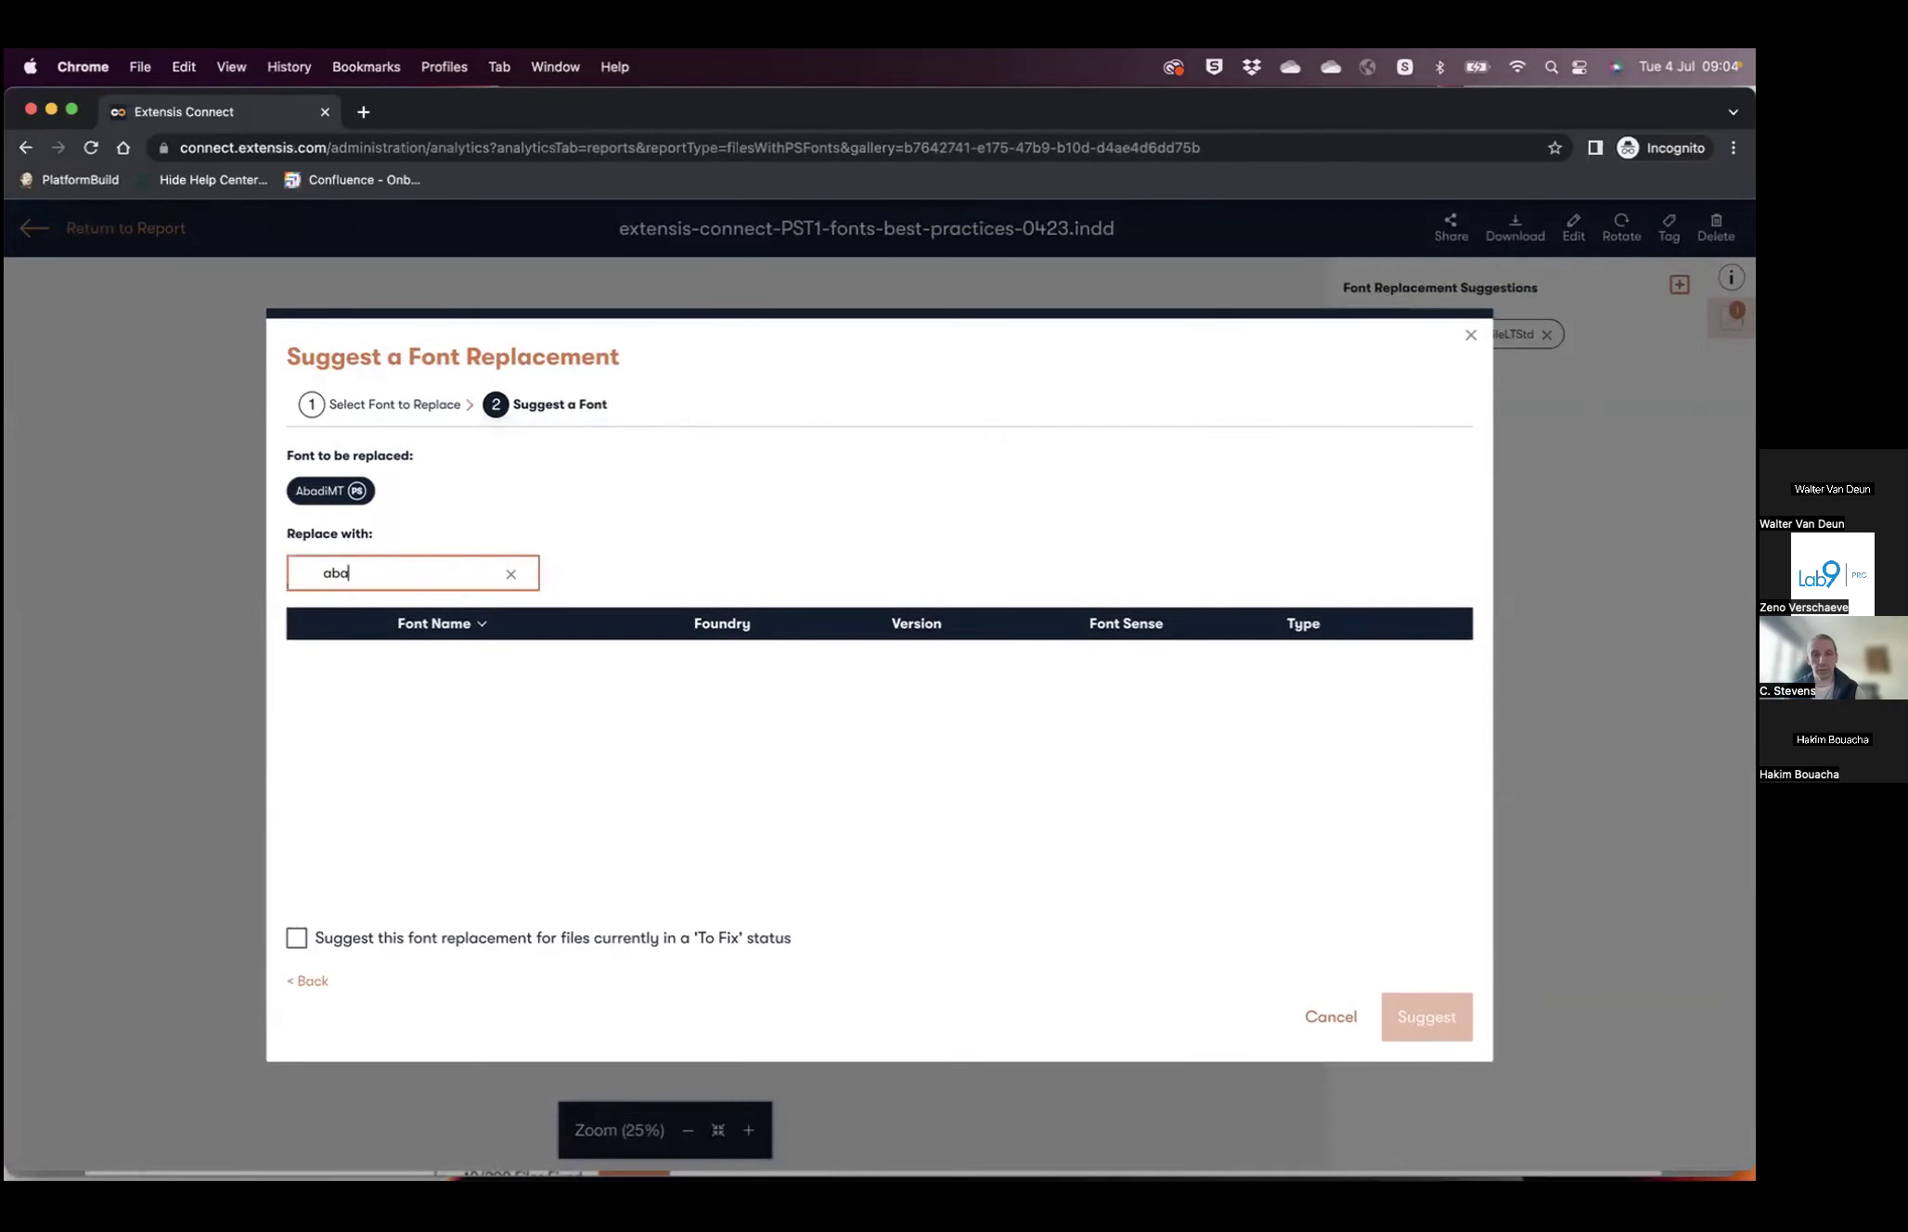
{"action": "key", "text": "BackSpace"}
{"action": "key", "text": "BackSpace"}
{"action": "key", "text": "BackSpace"}
{"action": "key", "text": "BackSpace"}
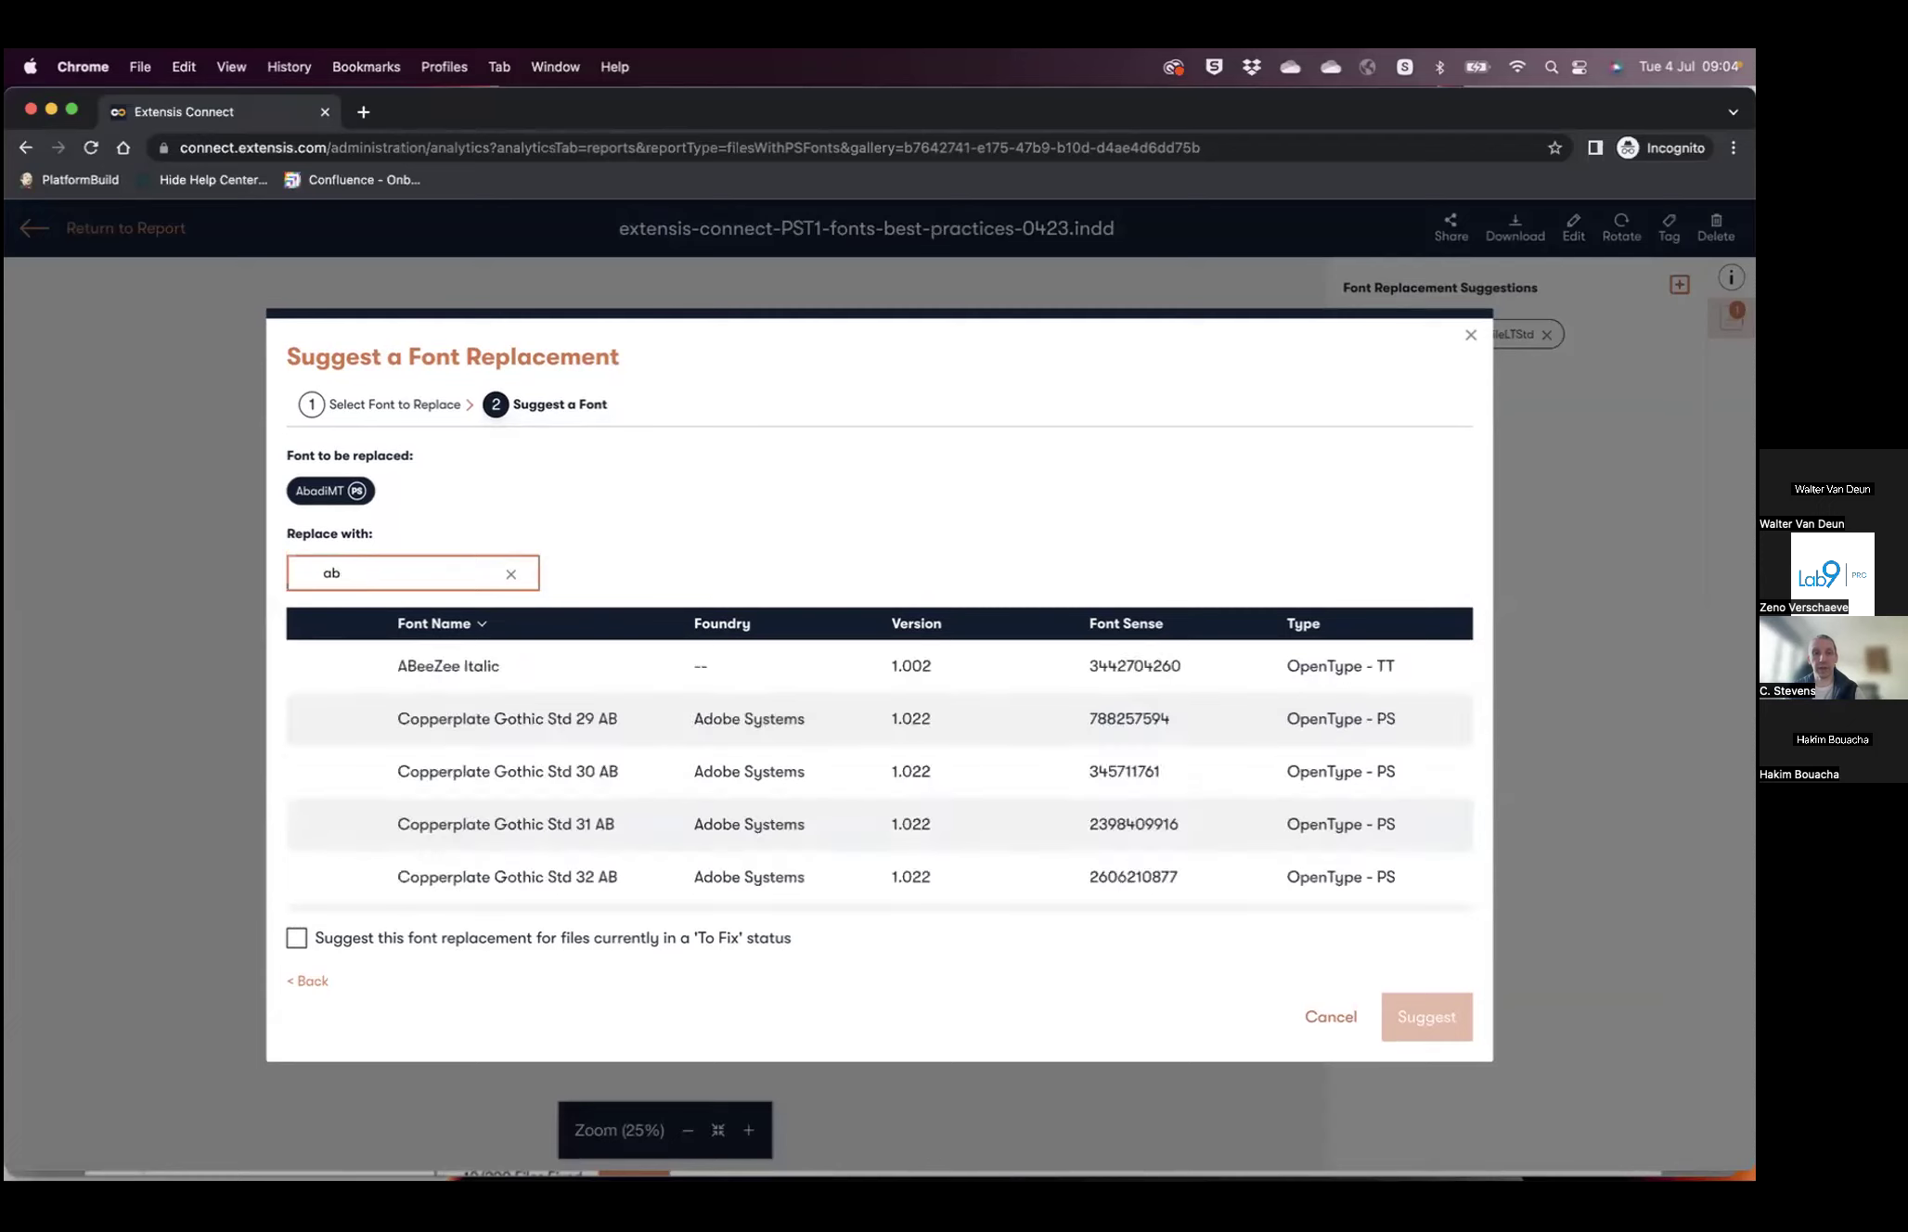
{"action": "type", "text": "abadi"}
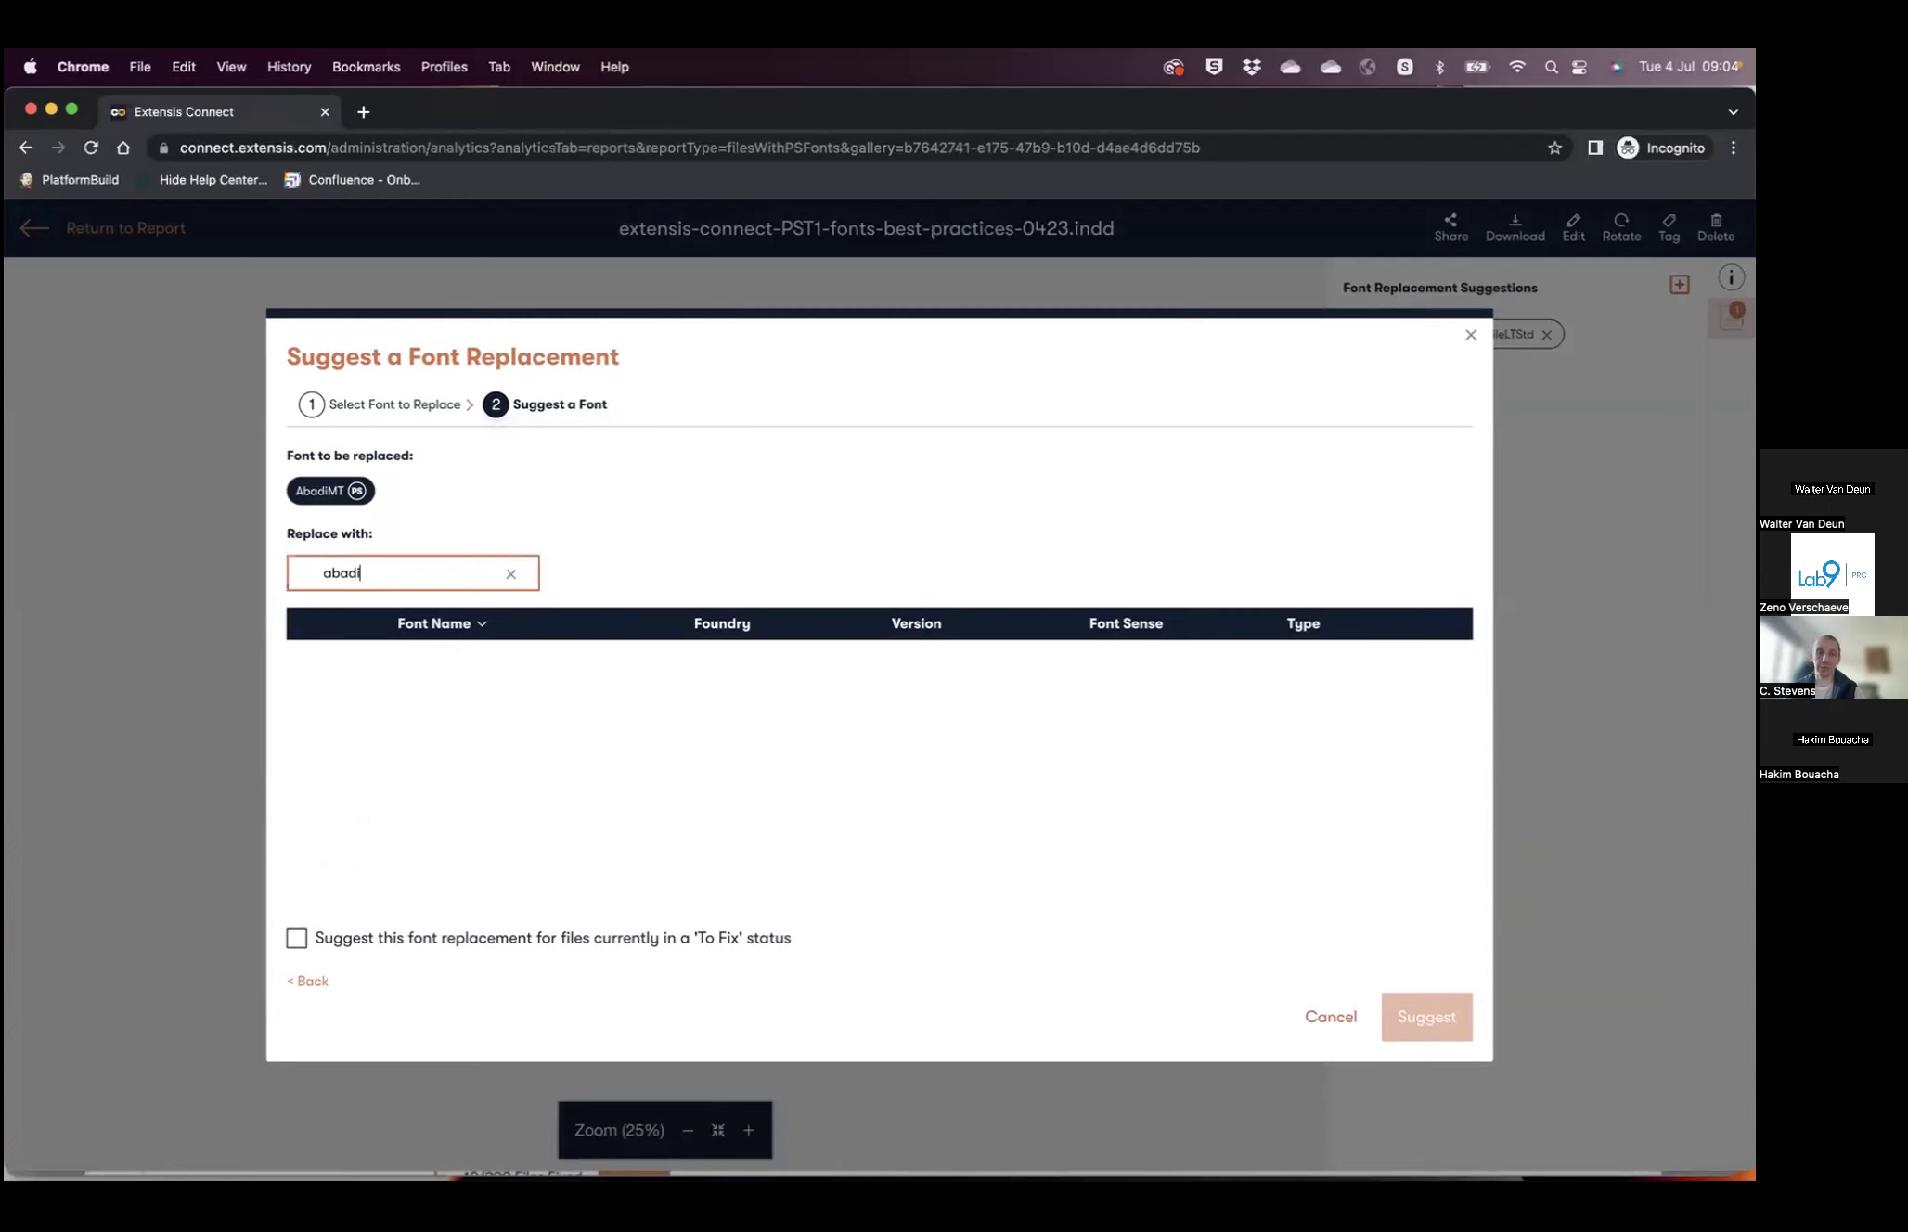
{"action": "key", "text": "BackSpace"}
{"action": "key", "text": "BackSpace"}
{"action": "key", "text": "BackSpace"}
{"action": "key", "text": "BackSpace"}
{"action": "key", "text": "BackSpace"}
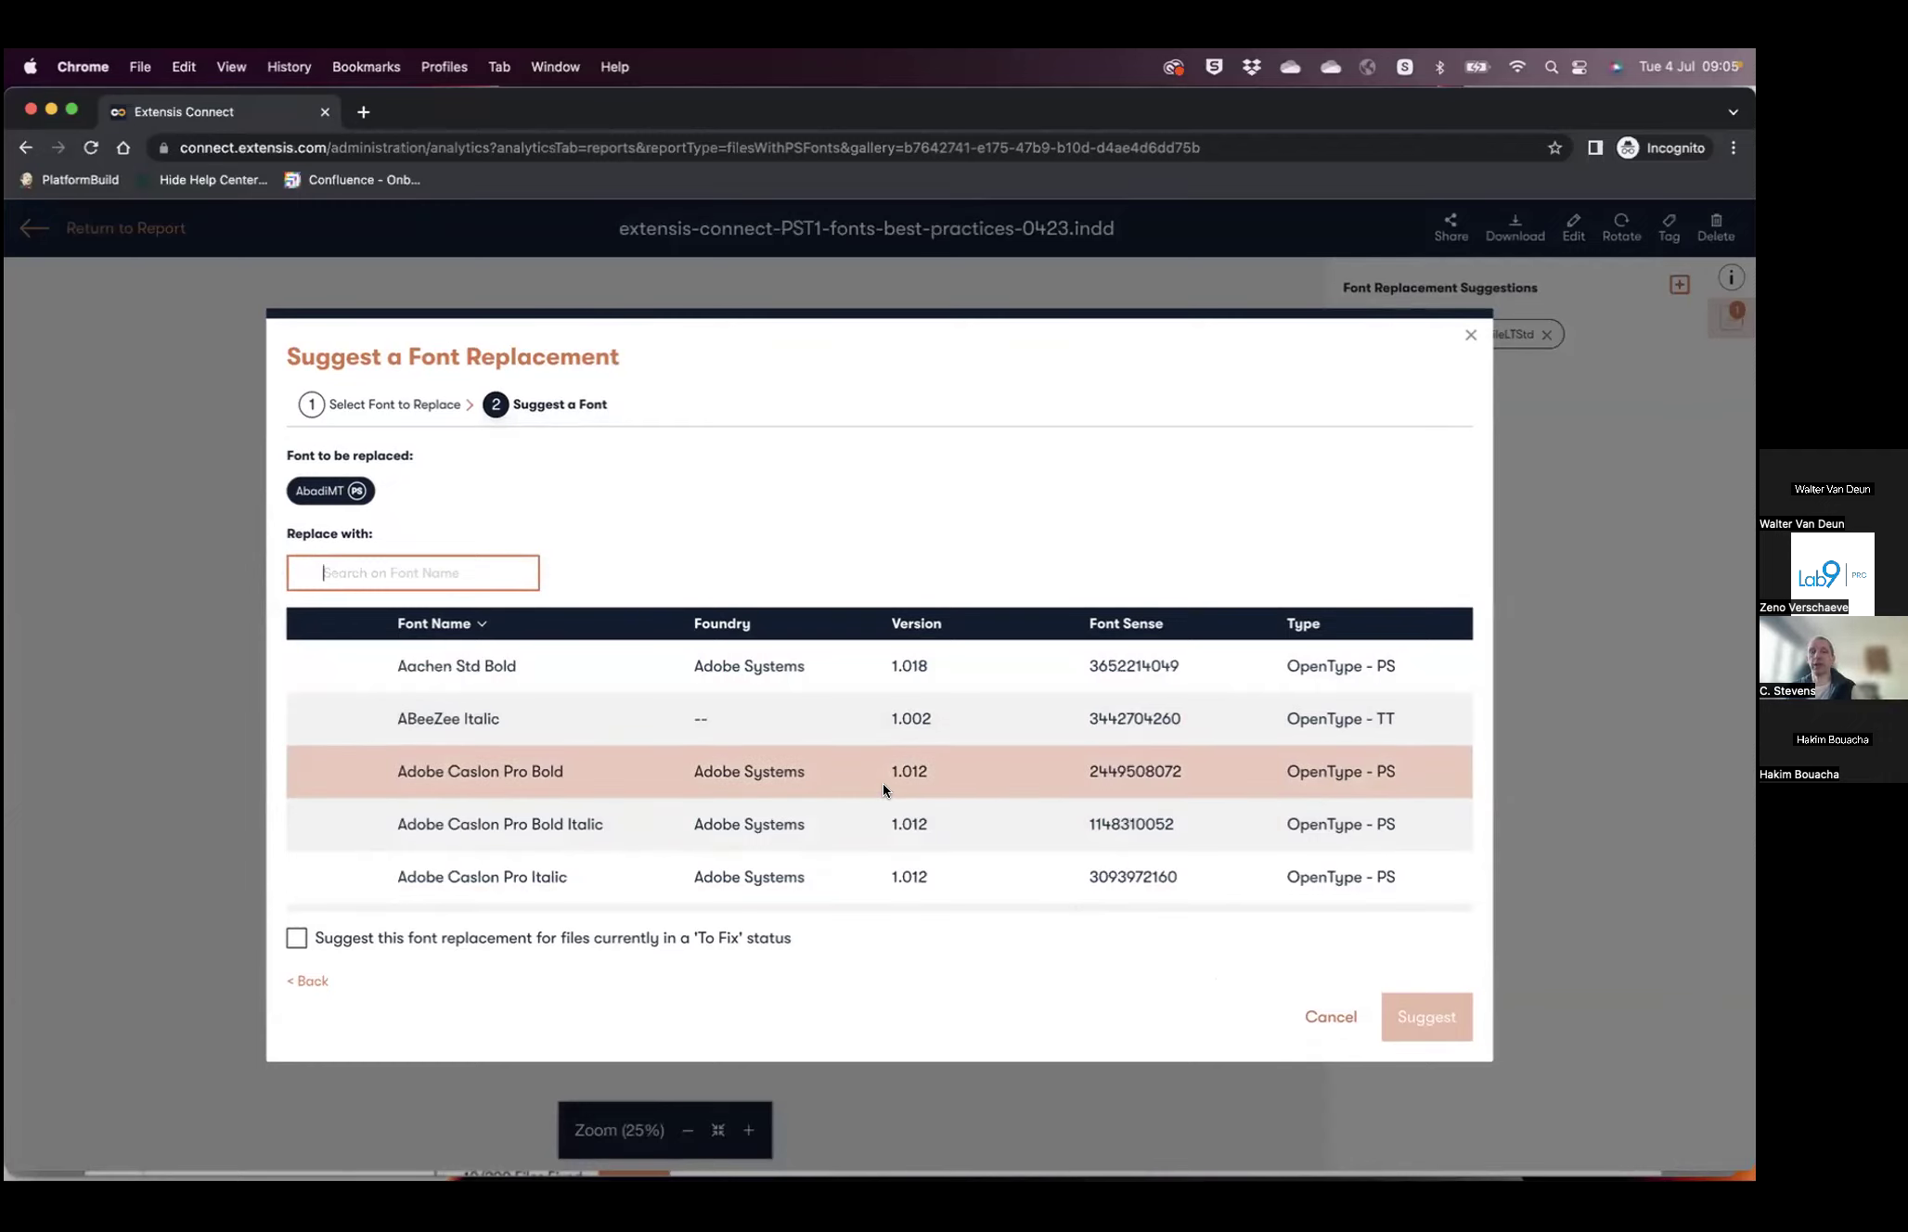
- Switch to the Connect Fonts desktop app and temporarily activate FrescoSans Pro Bold from the Branding Fonts library
{"action": "key", "text": "super+Tab"}
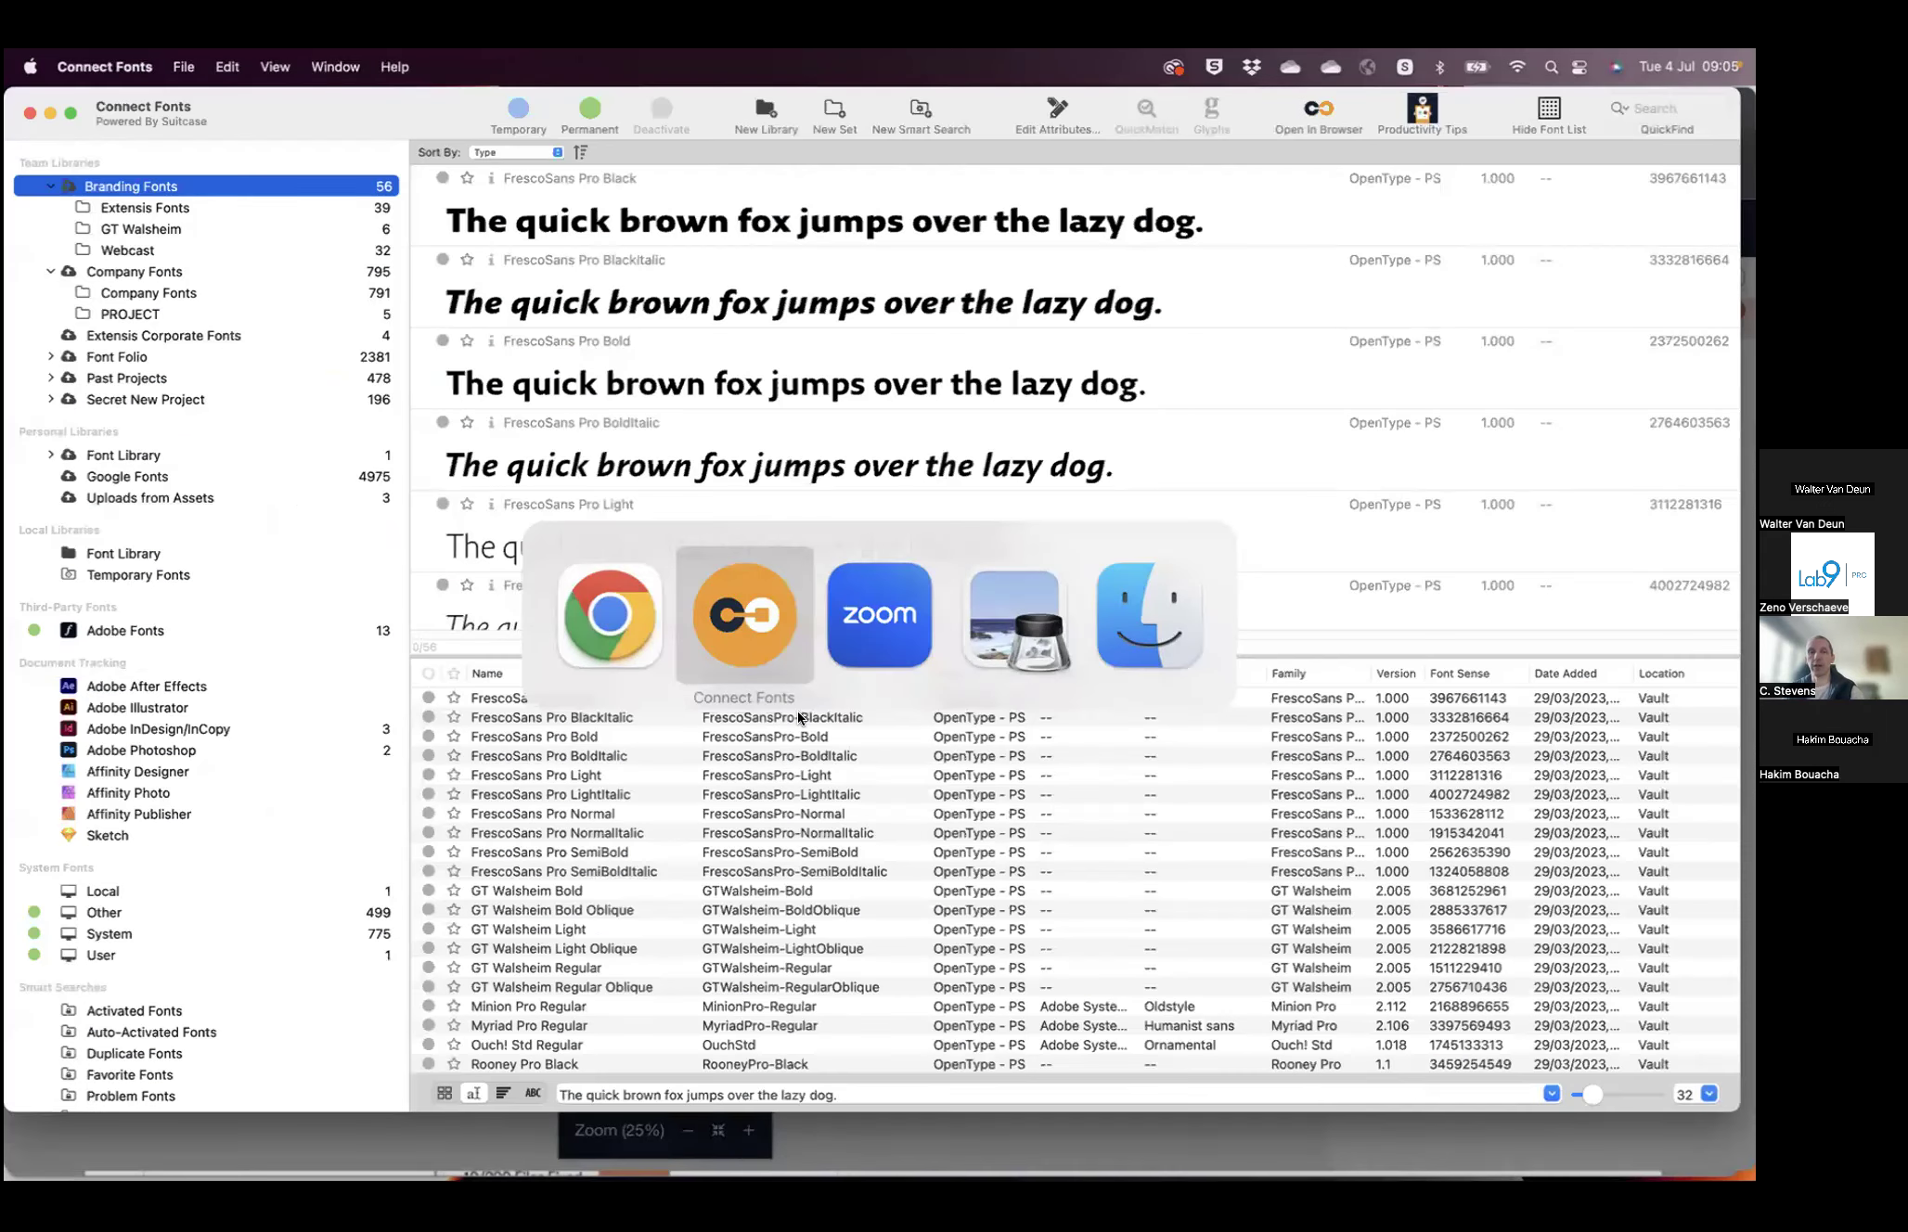
{"action": "left_click", "coordinate": [741, 737]}
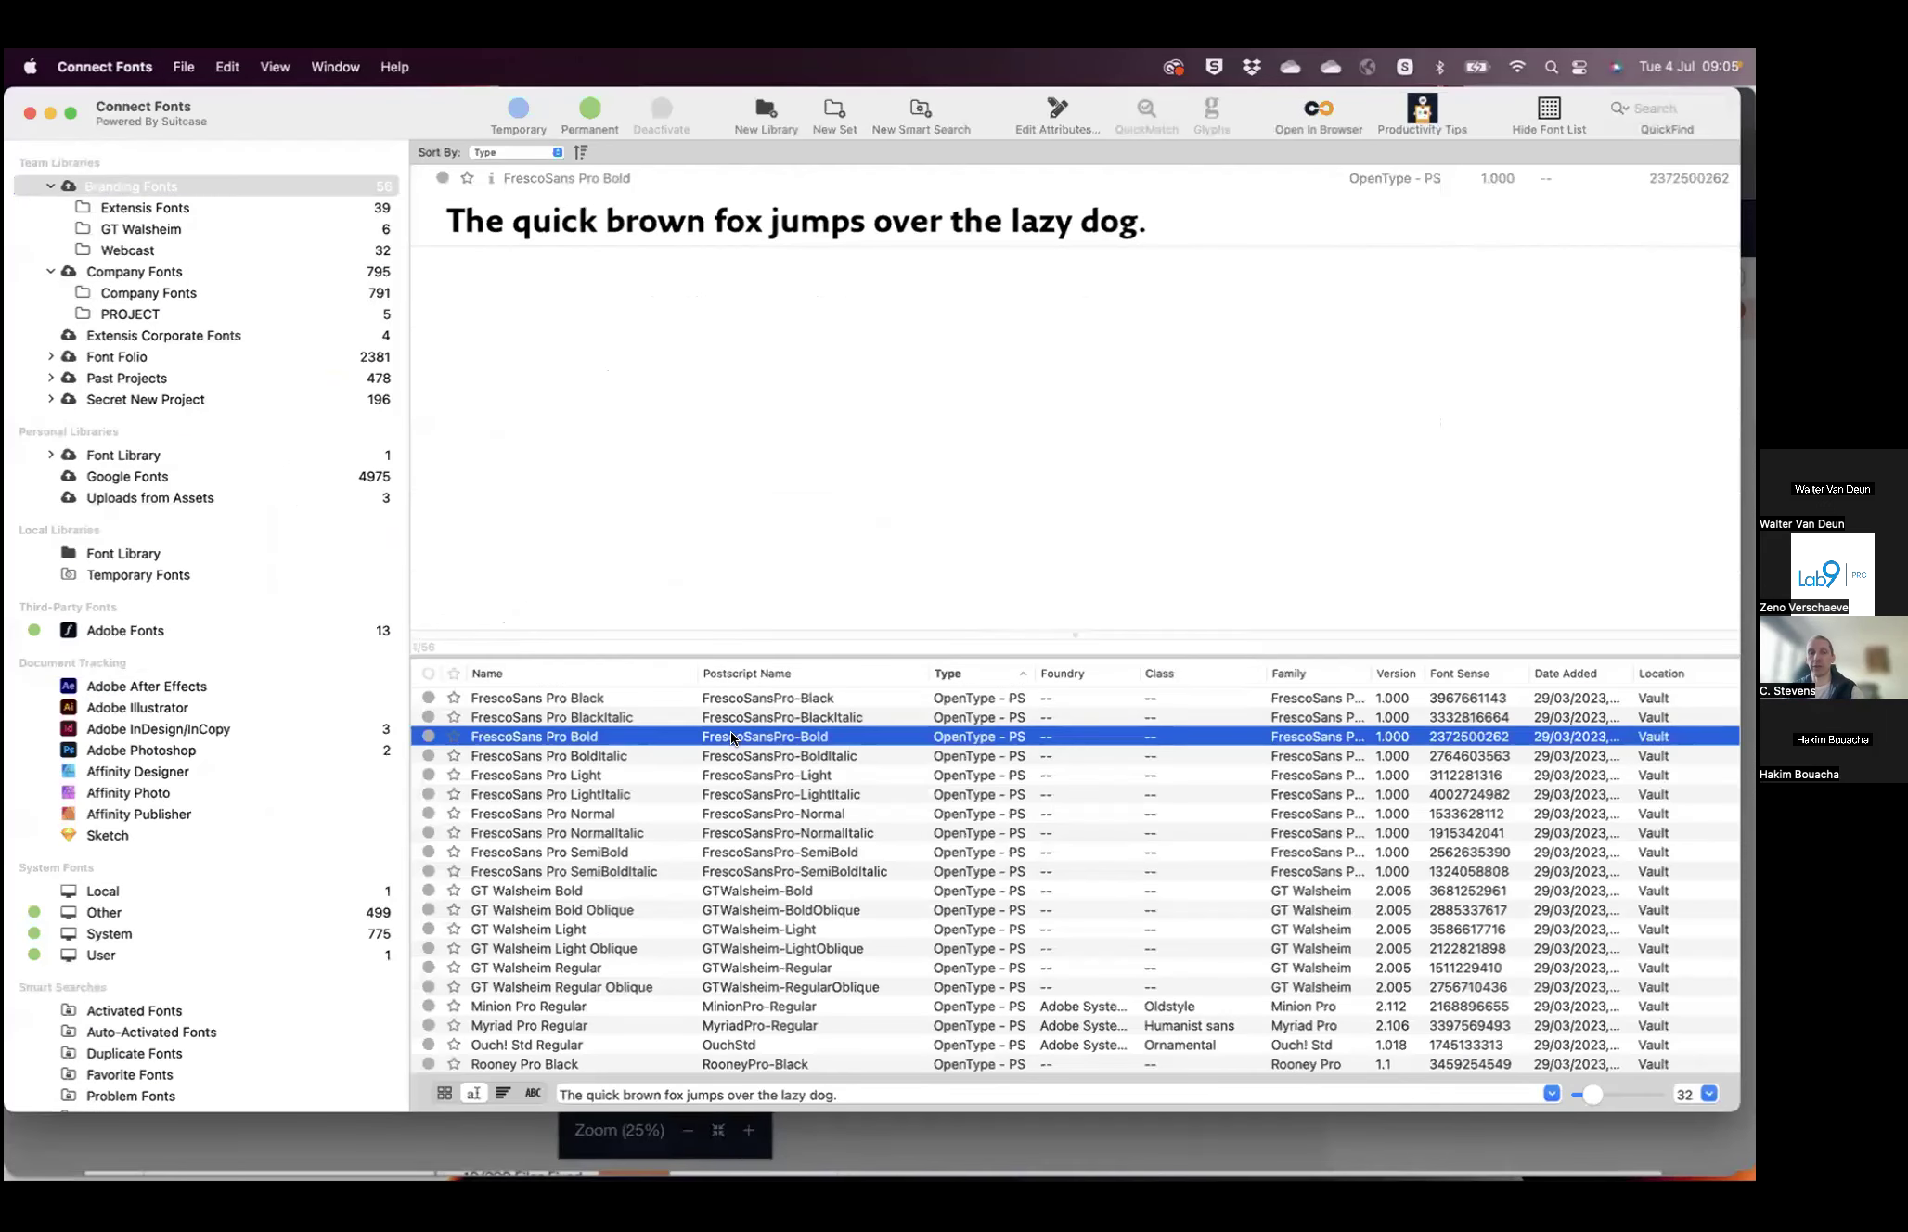
{"action": "right_click", "coordinate": [741, 736]}
{"action": "left_click", "coordinate": [640, 755]}
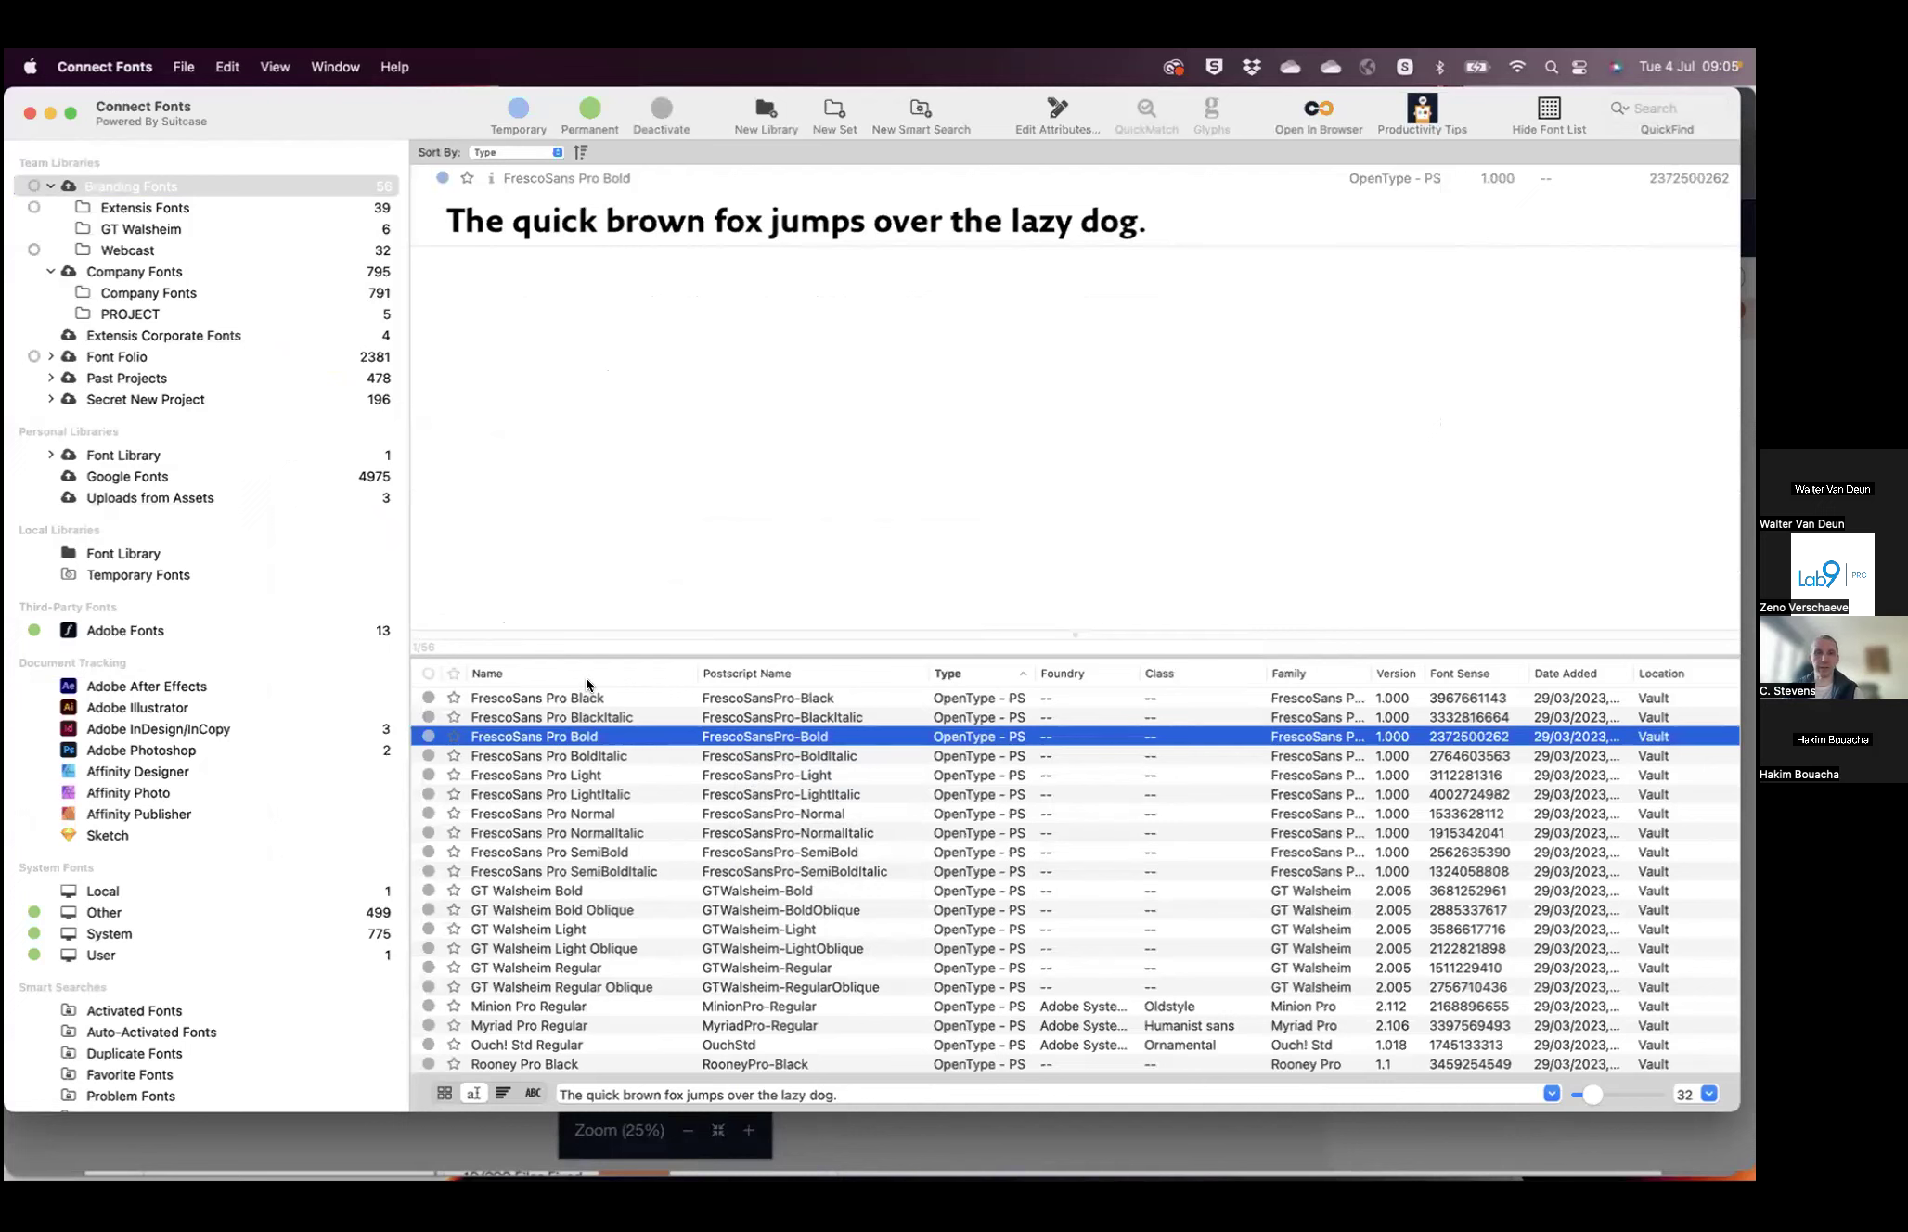
- Browse the QuickMatch alternatives for FrescoSans Pro Bold and switch back to Chrome
{"action": "left_click", "coordinate": [581, 188]}
{"action": "left_click", "coordinate": [581, 187]}
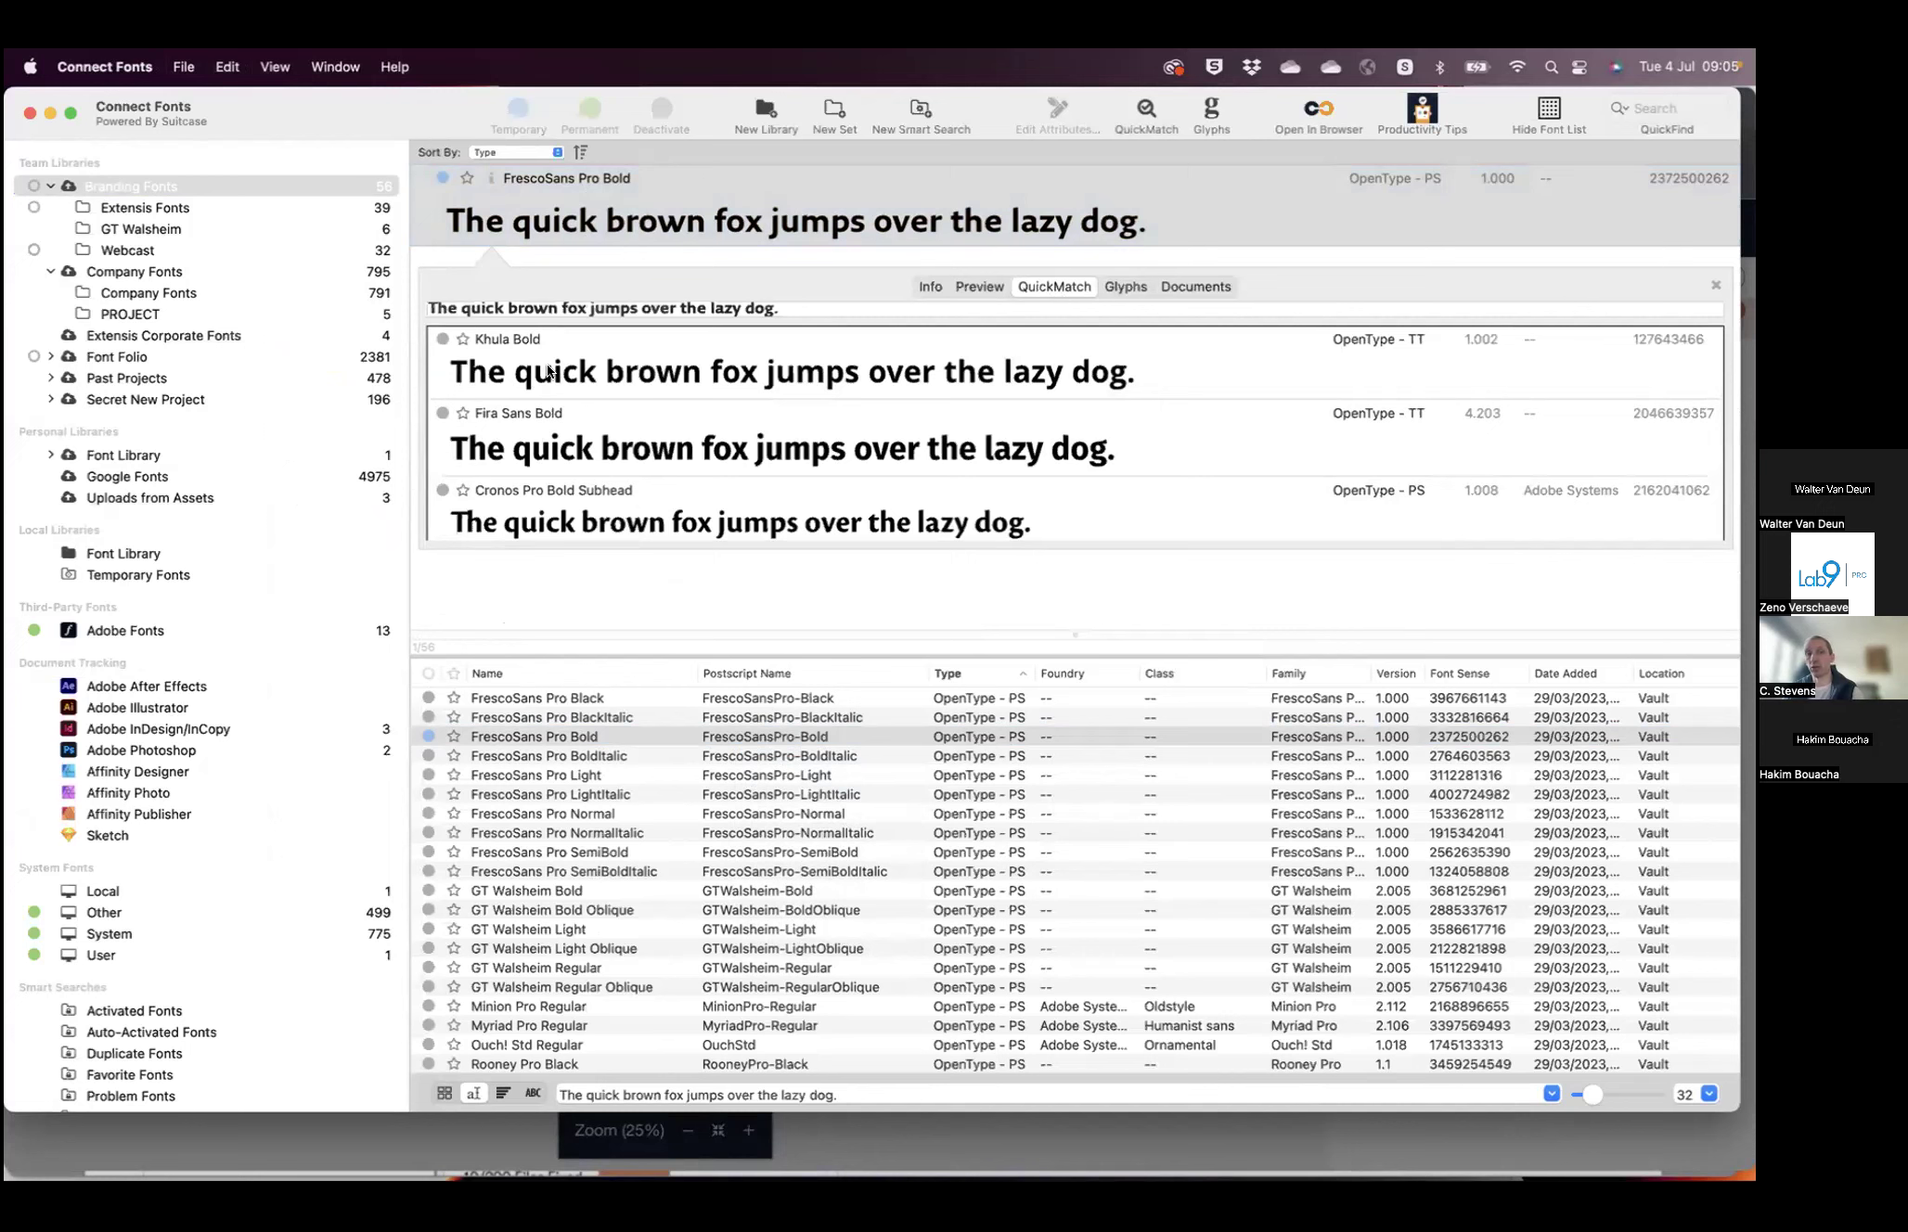
{"action": "scroll", "coordinate": [615, 459], "scroll_direction": "down", "scroll_amount": 2}
{"action": "scroll", "coordinate": [615, 466], "scroll_direction": "up", "scroll_amount": 2}
{"action": "key", "text": "super+Tab"}
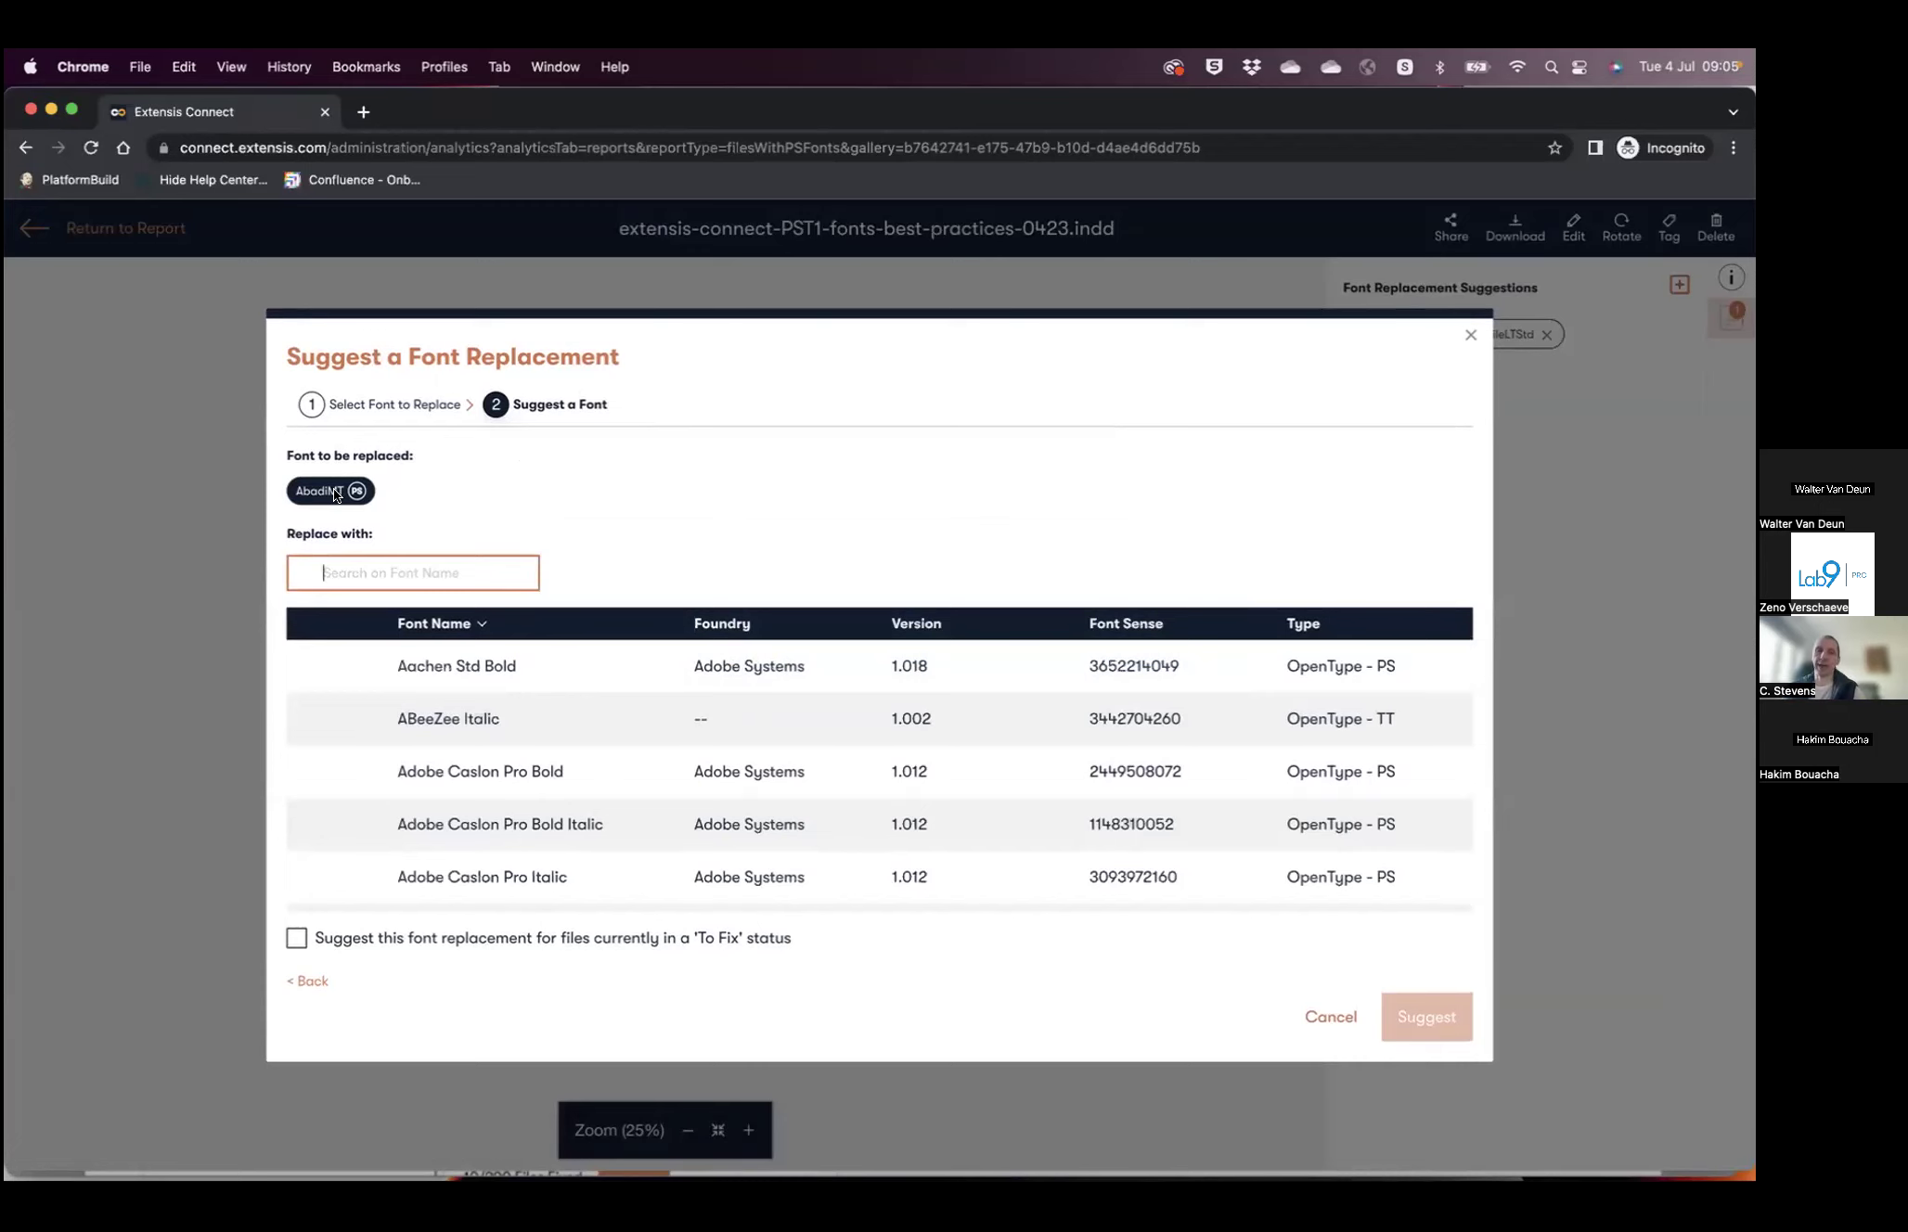
- Cancel the AbadiMT replacement suggestion and return from the .indd asset to the PostScript files report
{"action": "left_click", "coordinate": [1311, 1017]}
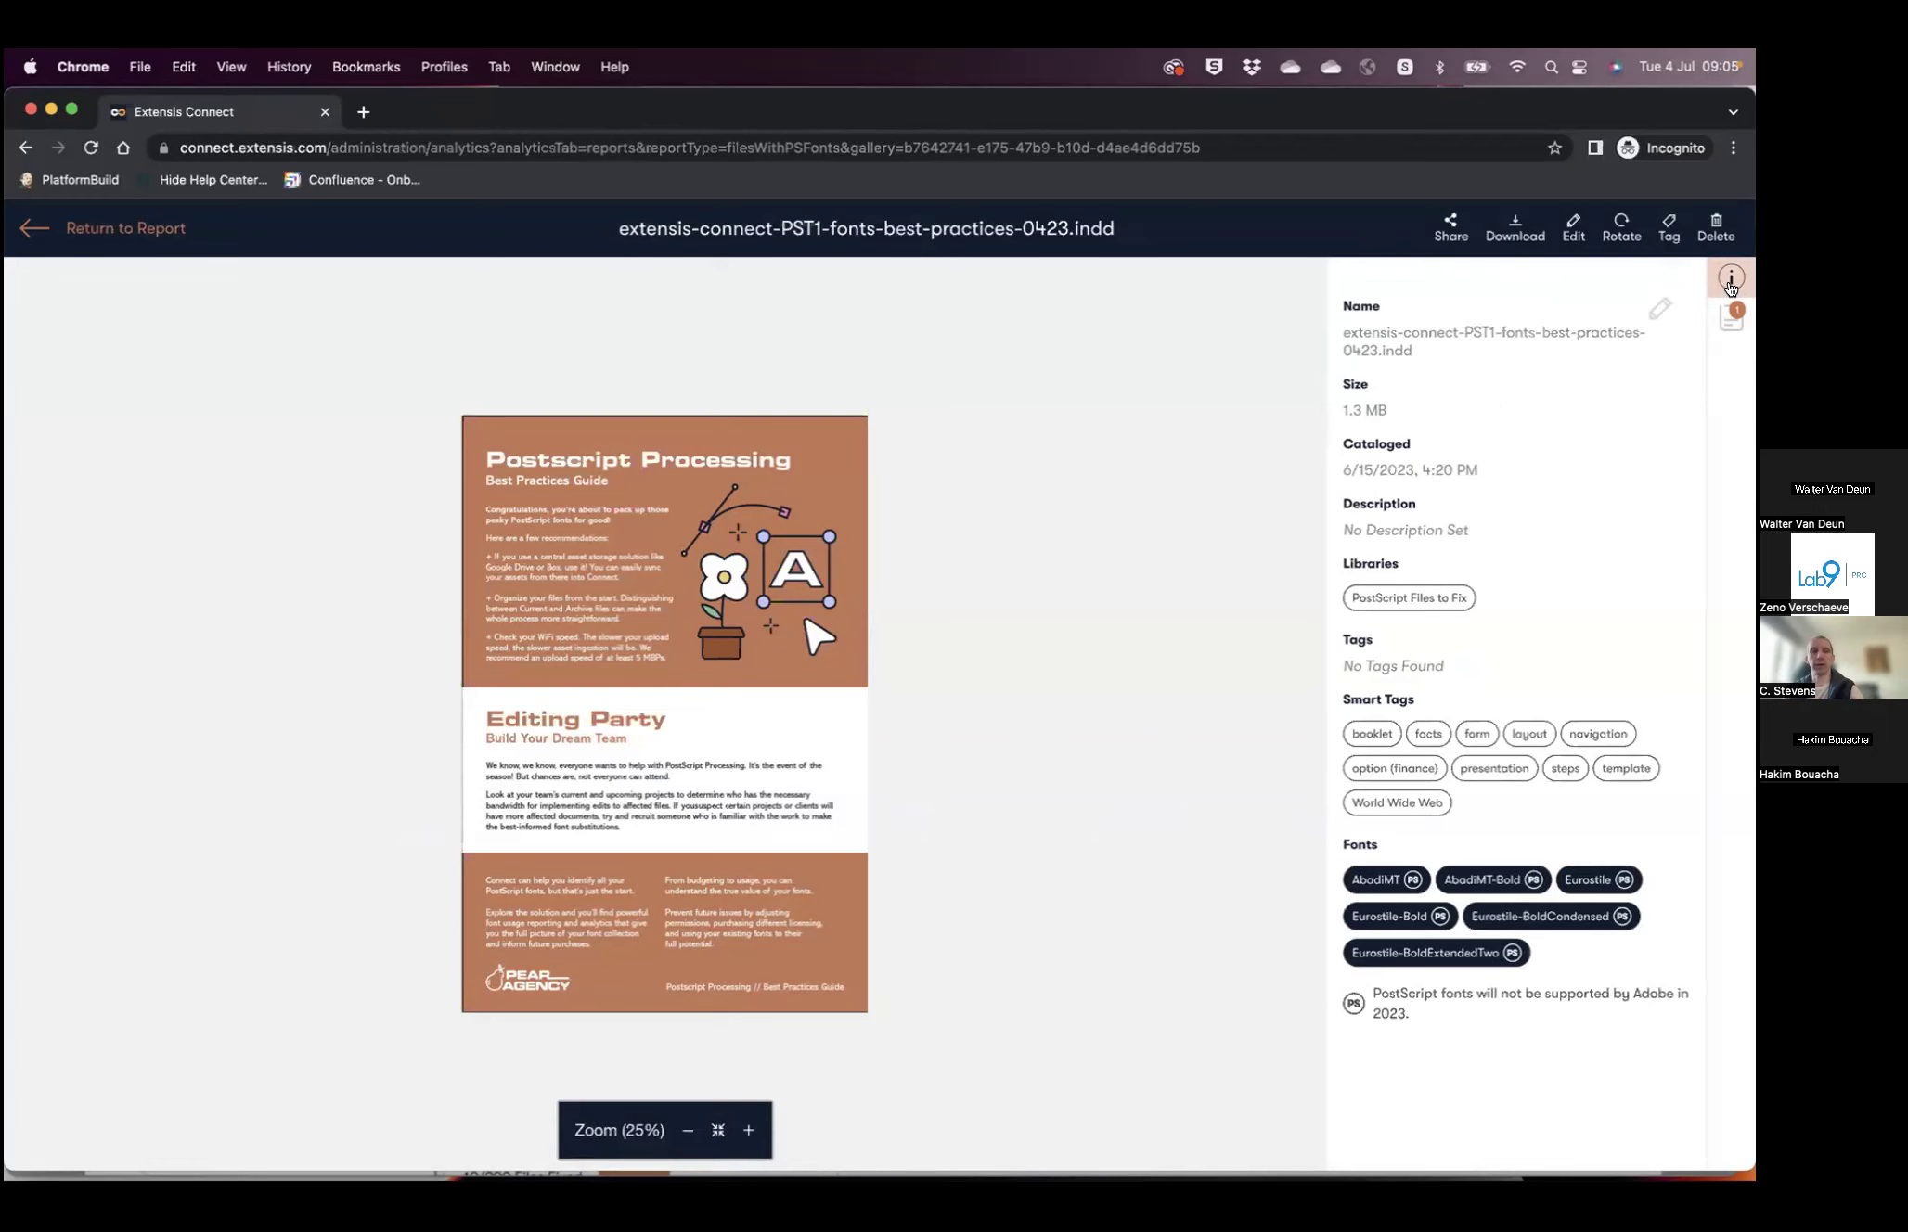
{"action": "left_click", "coordinate": [97, 232]}
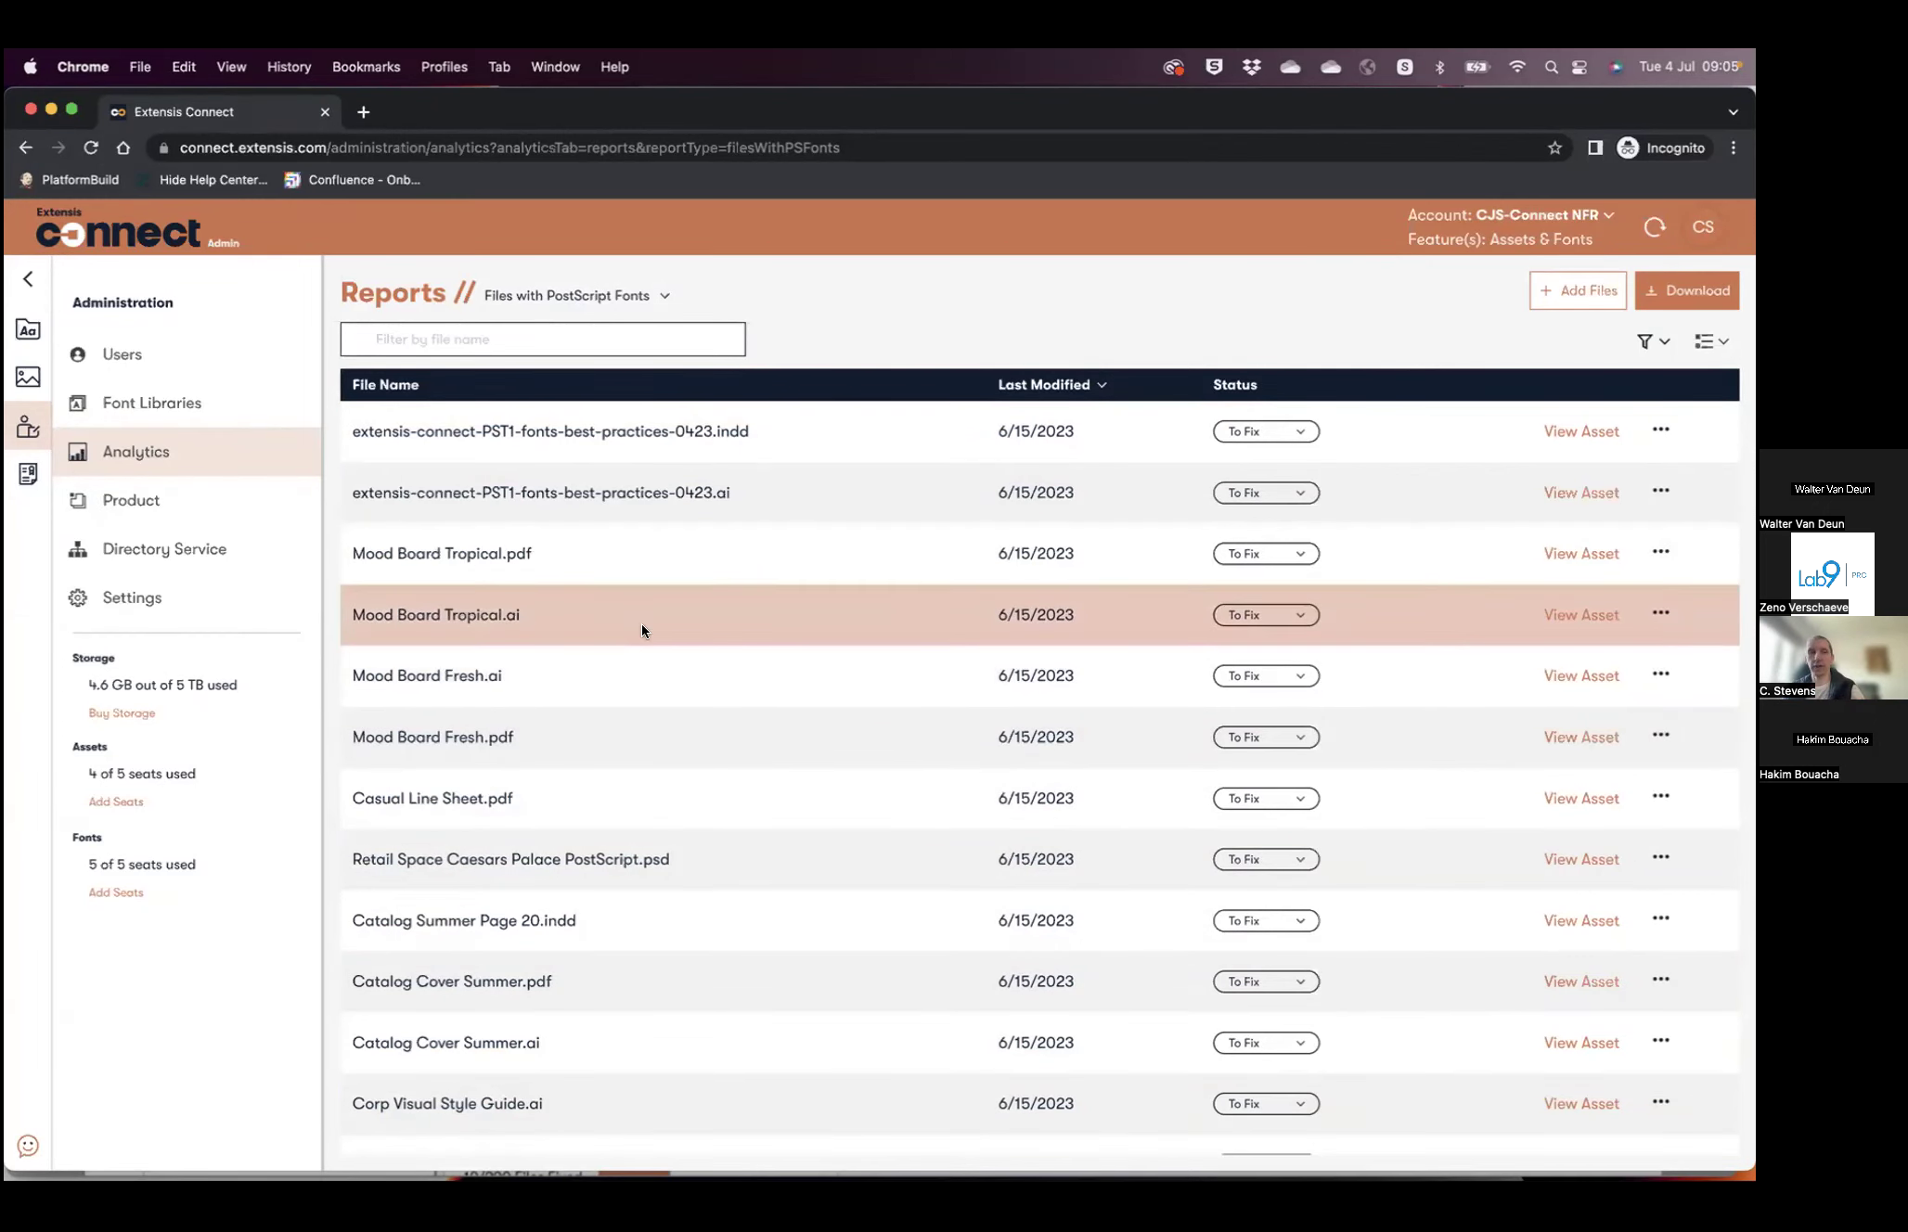
- In the Assets section's PostScript Files to Fix, review the PST1 .indd file's font replacement suggestions and information, and return to the list
{"action": "left_click", "coordinate": [27, 377]}
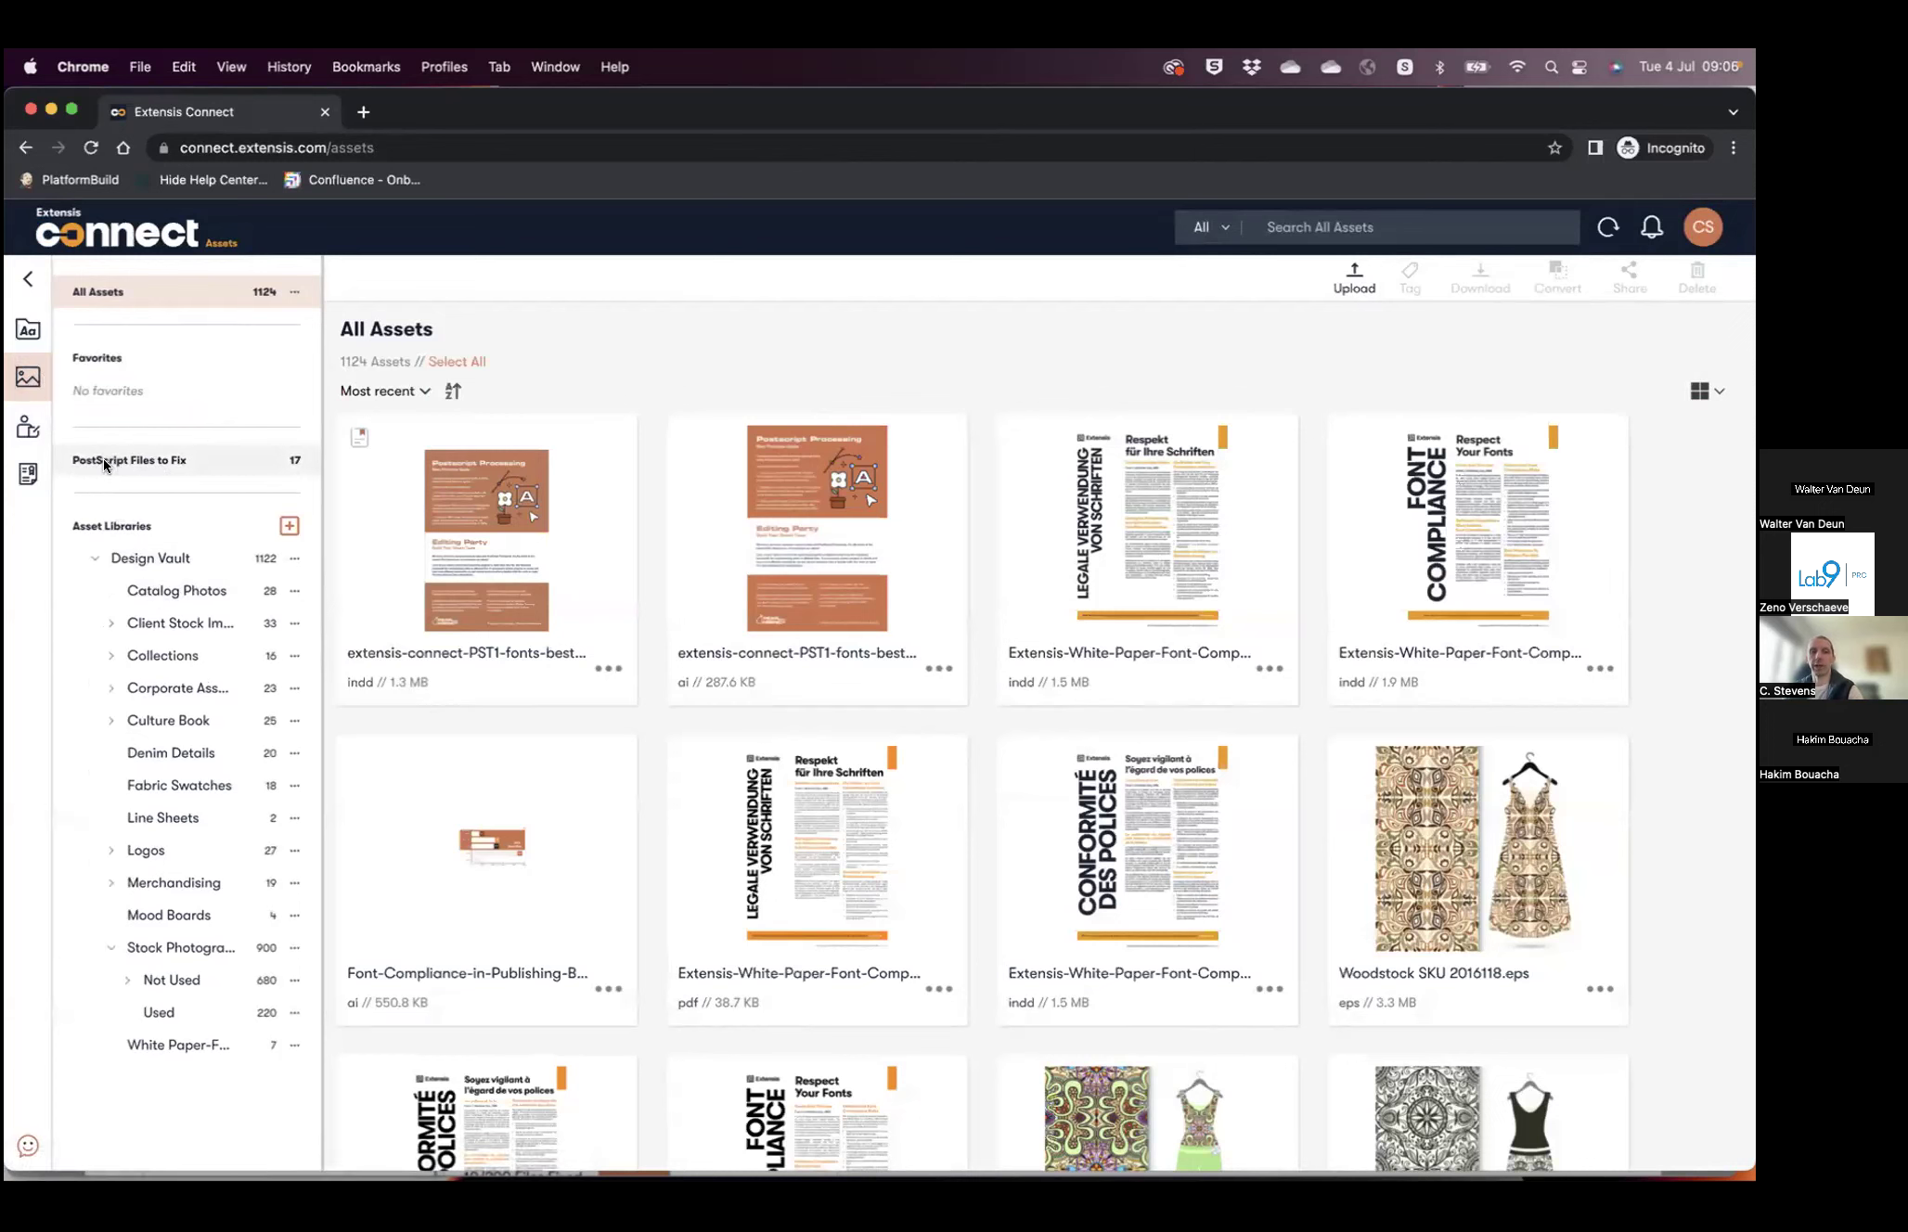
{"action": "left_click", "coordinate": [203, 463]}
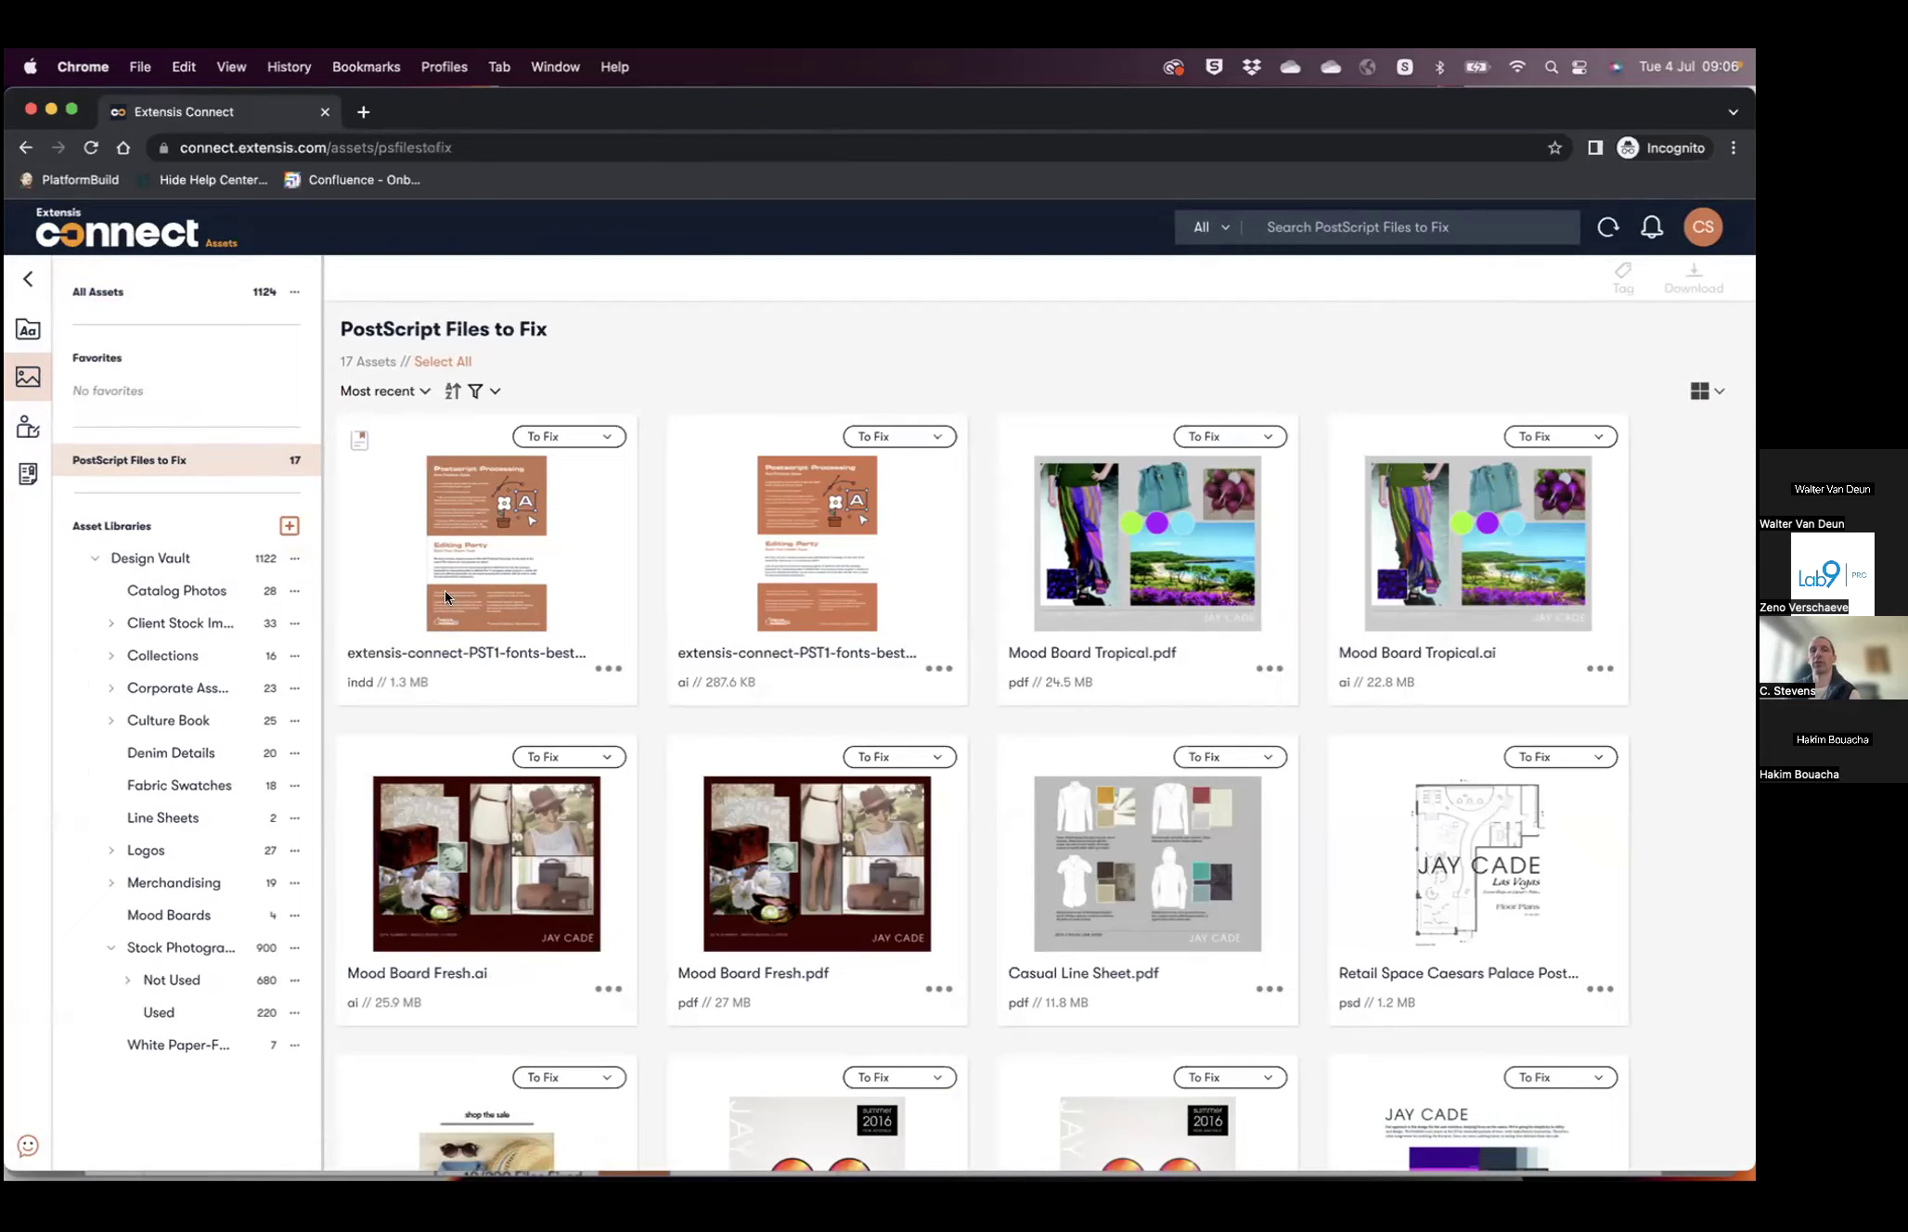
{"action": "left_click", "coordinate": [352, 442]}
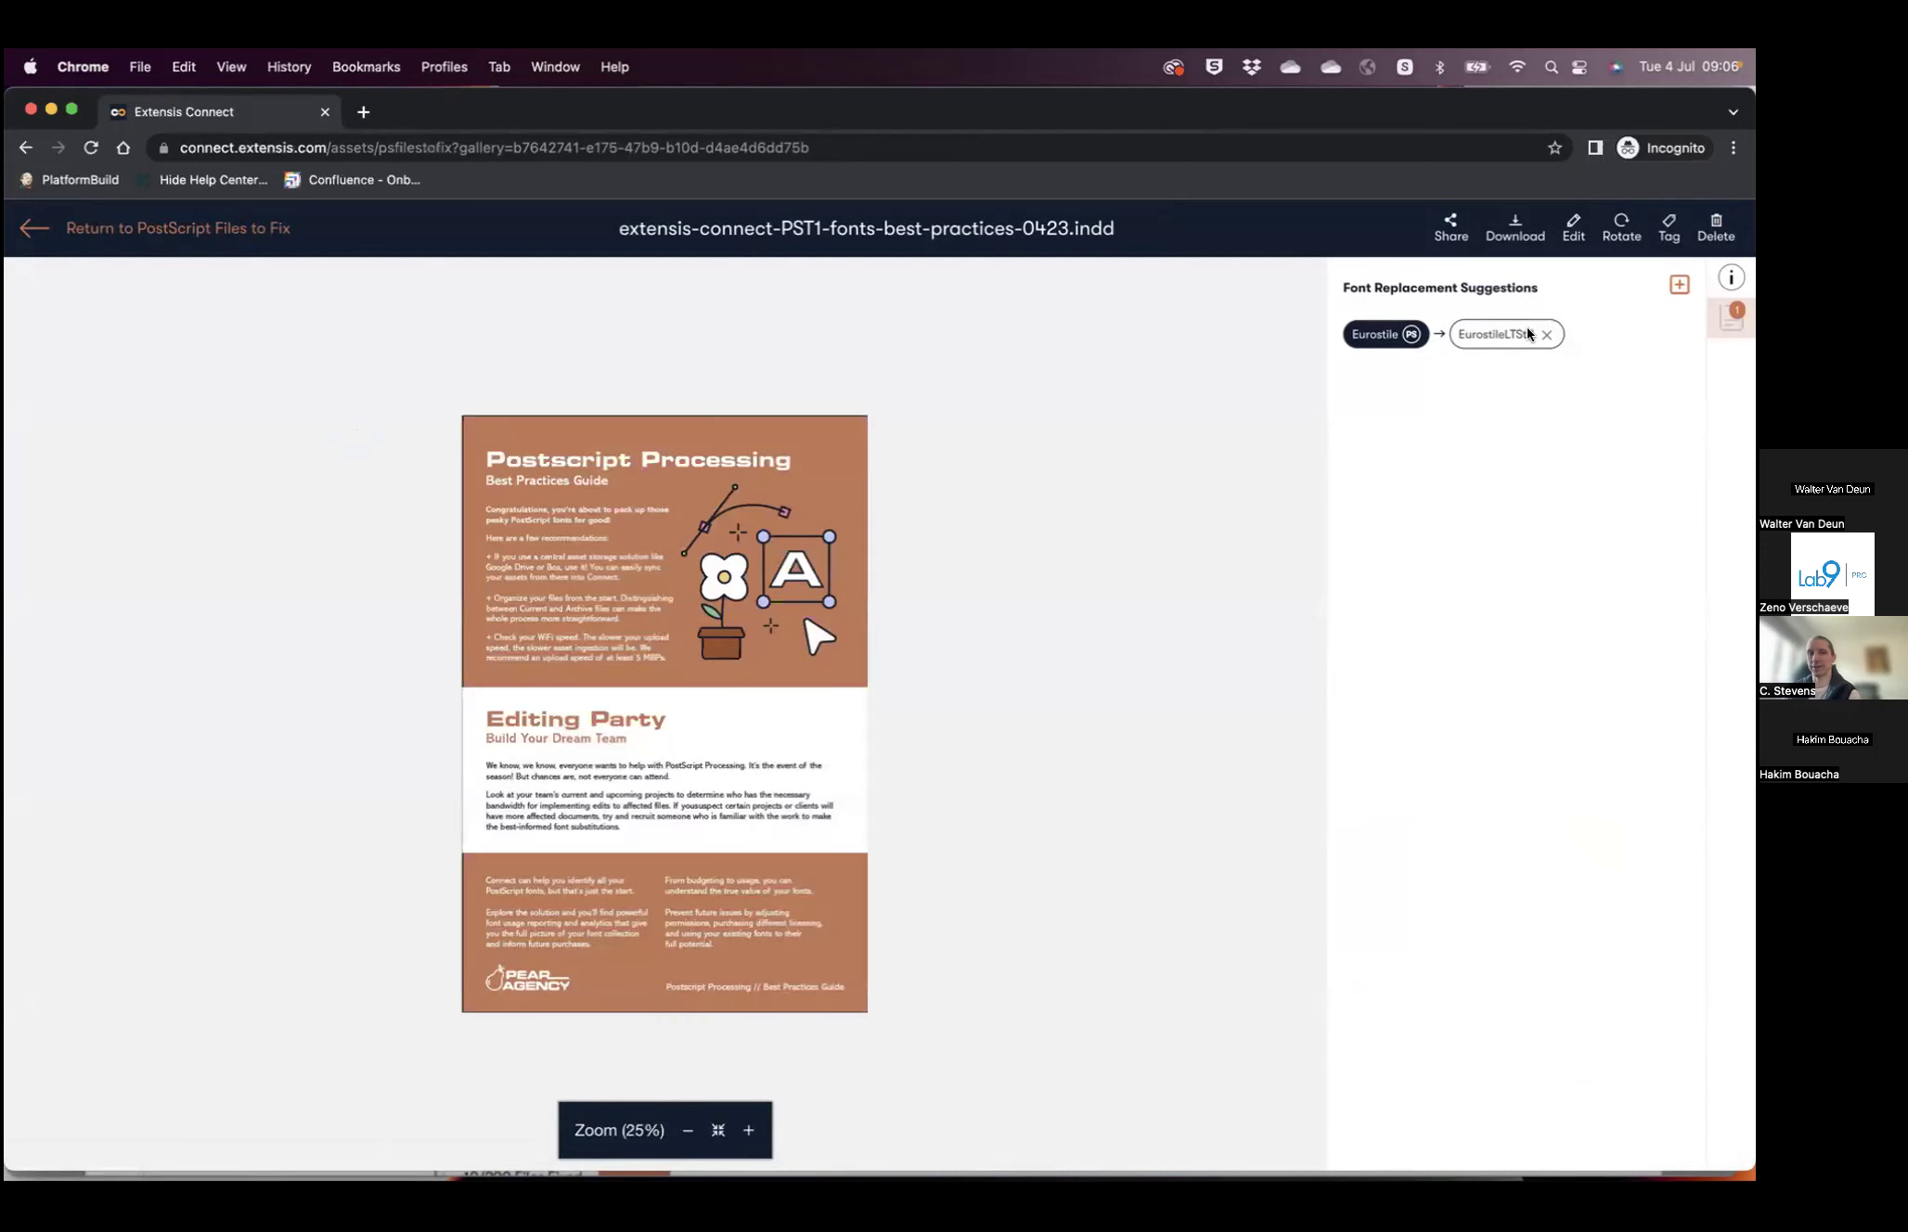
{"action": "left_click", "coordinate": [1732, 278]}
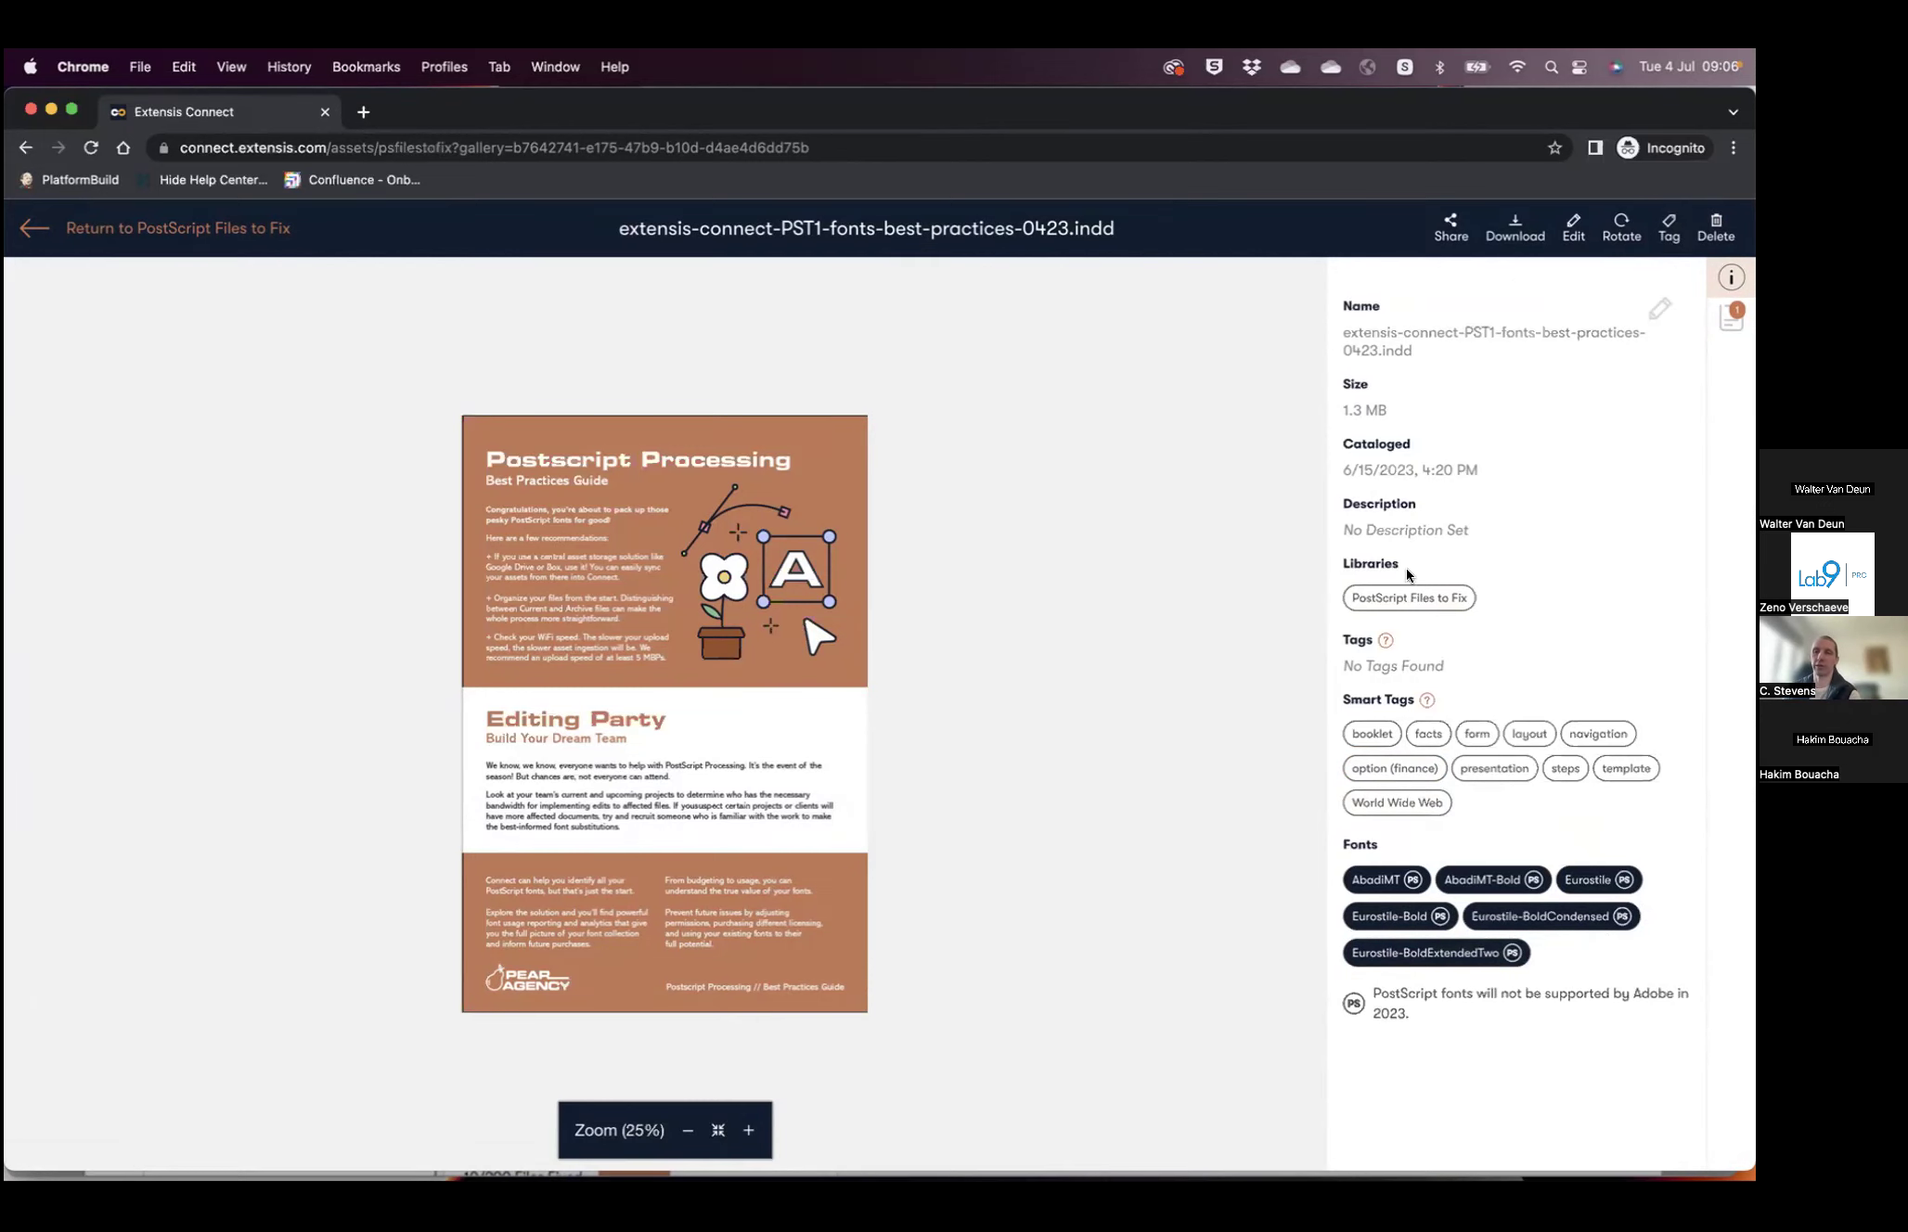
{"action": "left_click", "coordinate": [221, 240]}
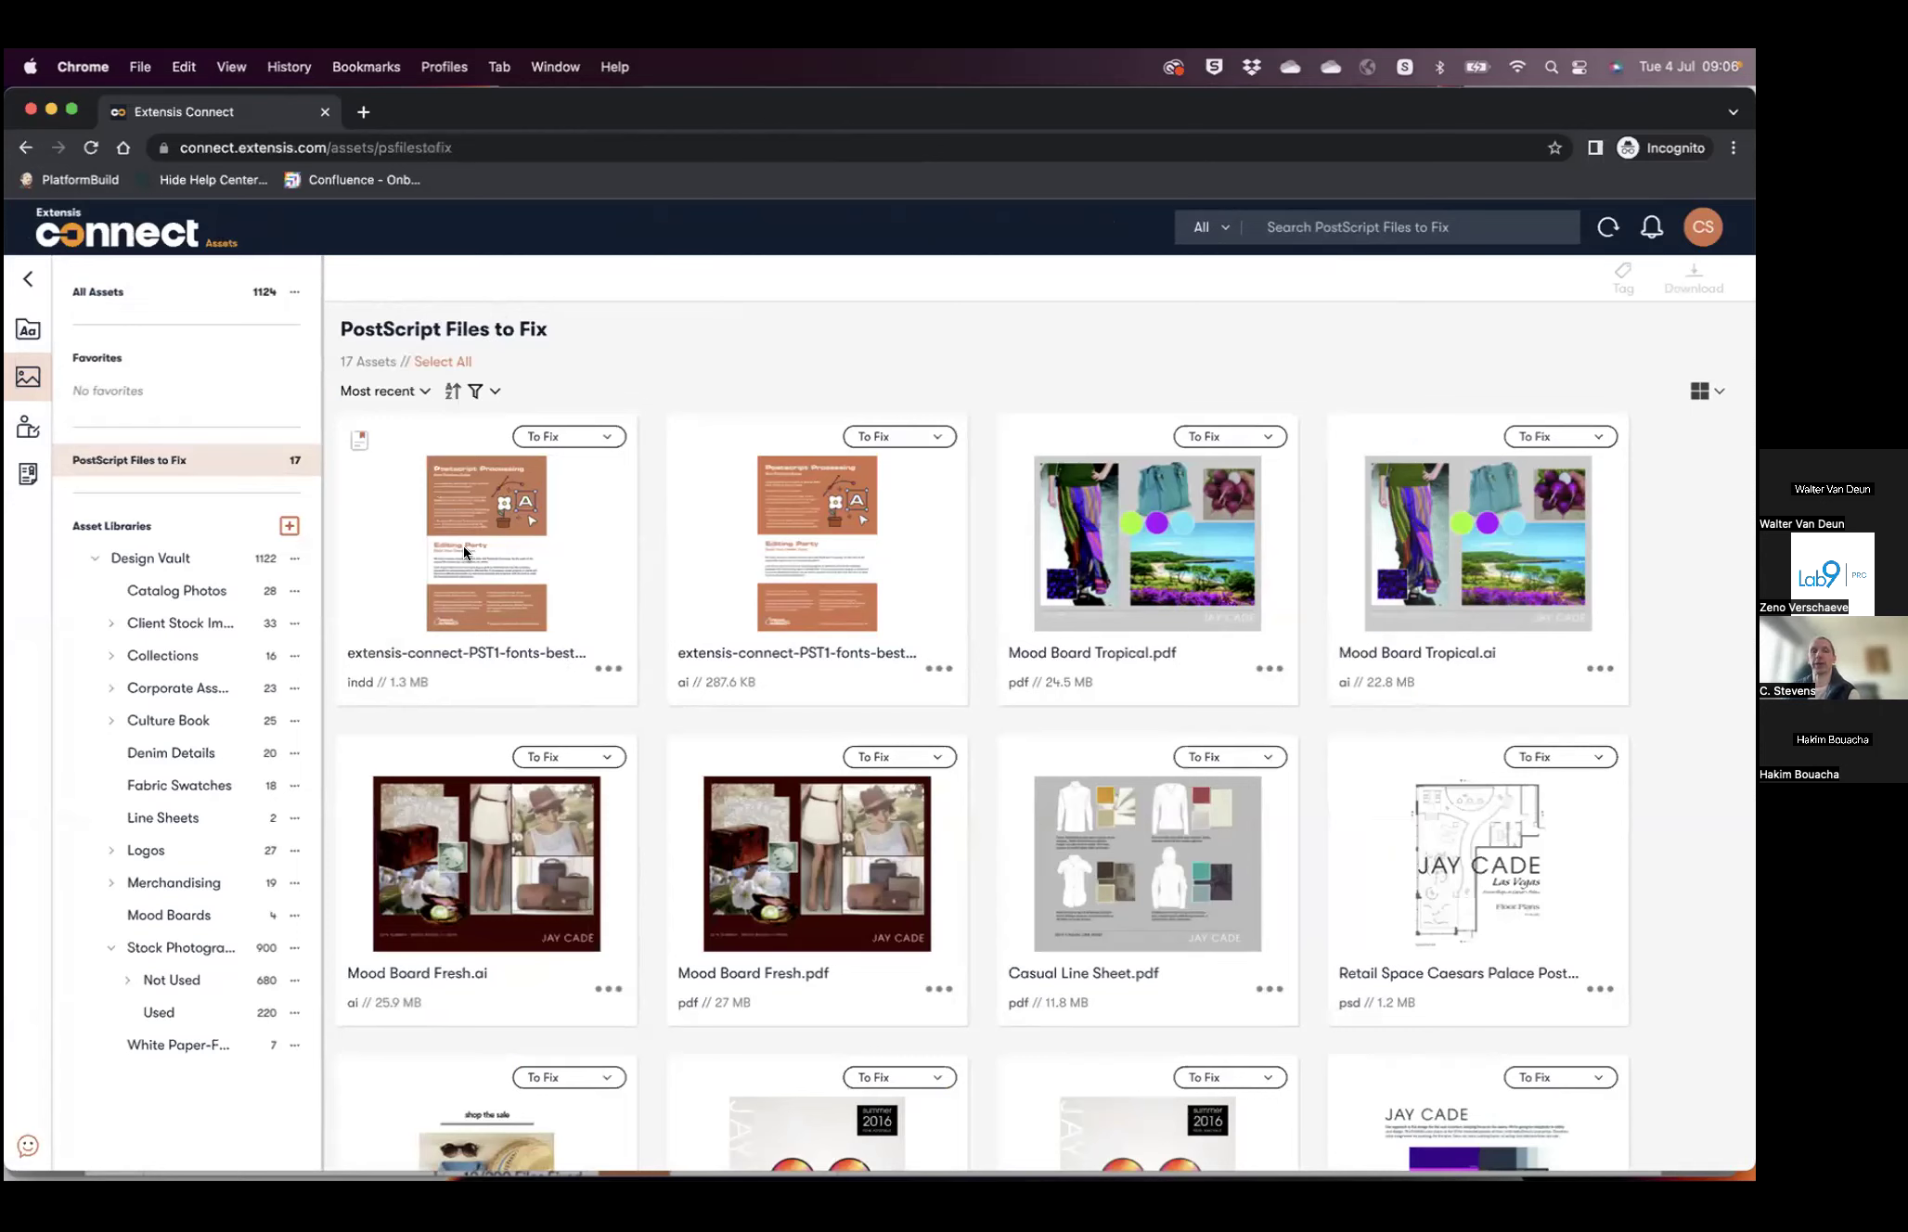
- Set the status of the PST1 best-practices .indd file to Blocked in PostScript Files to Fix
{"action": "left_click", "coordinate": [605, 433]}
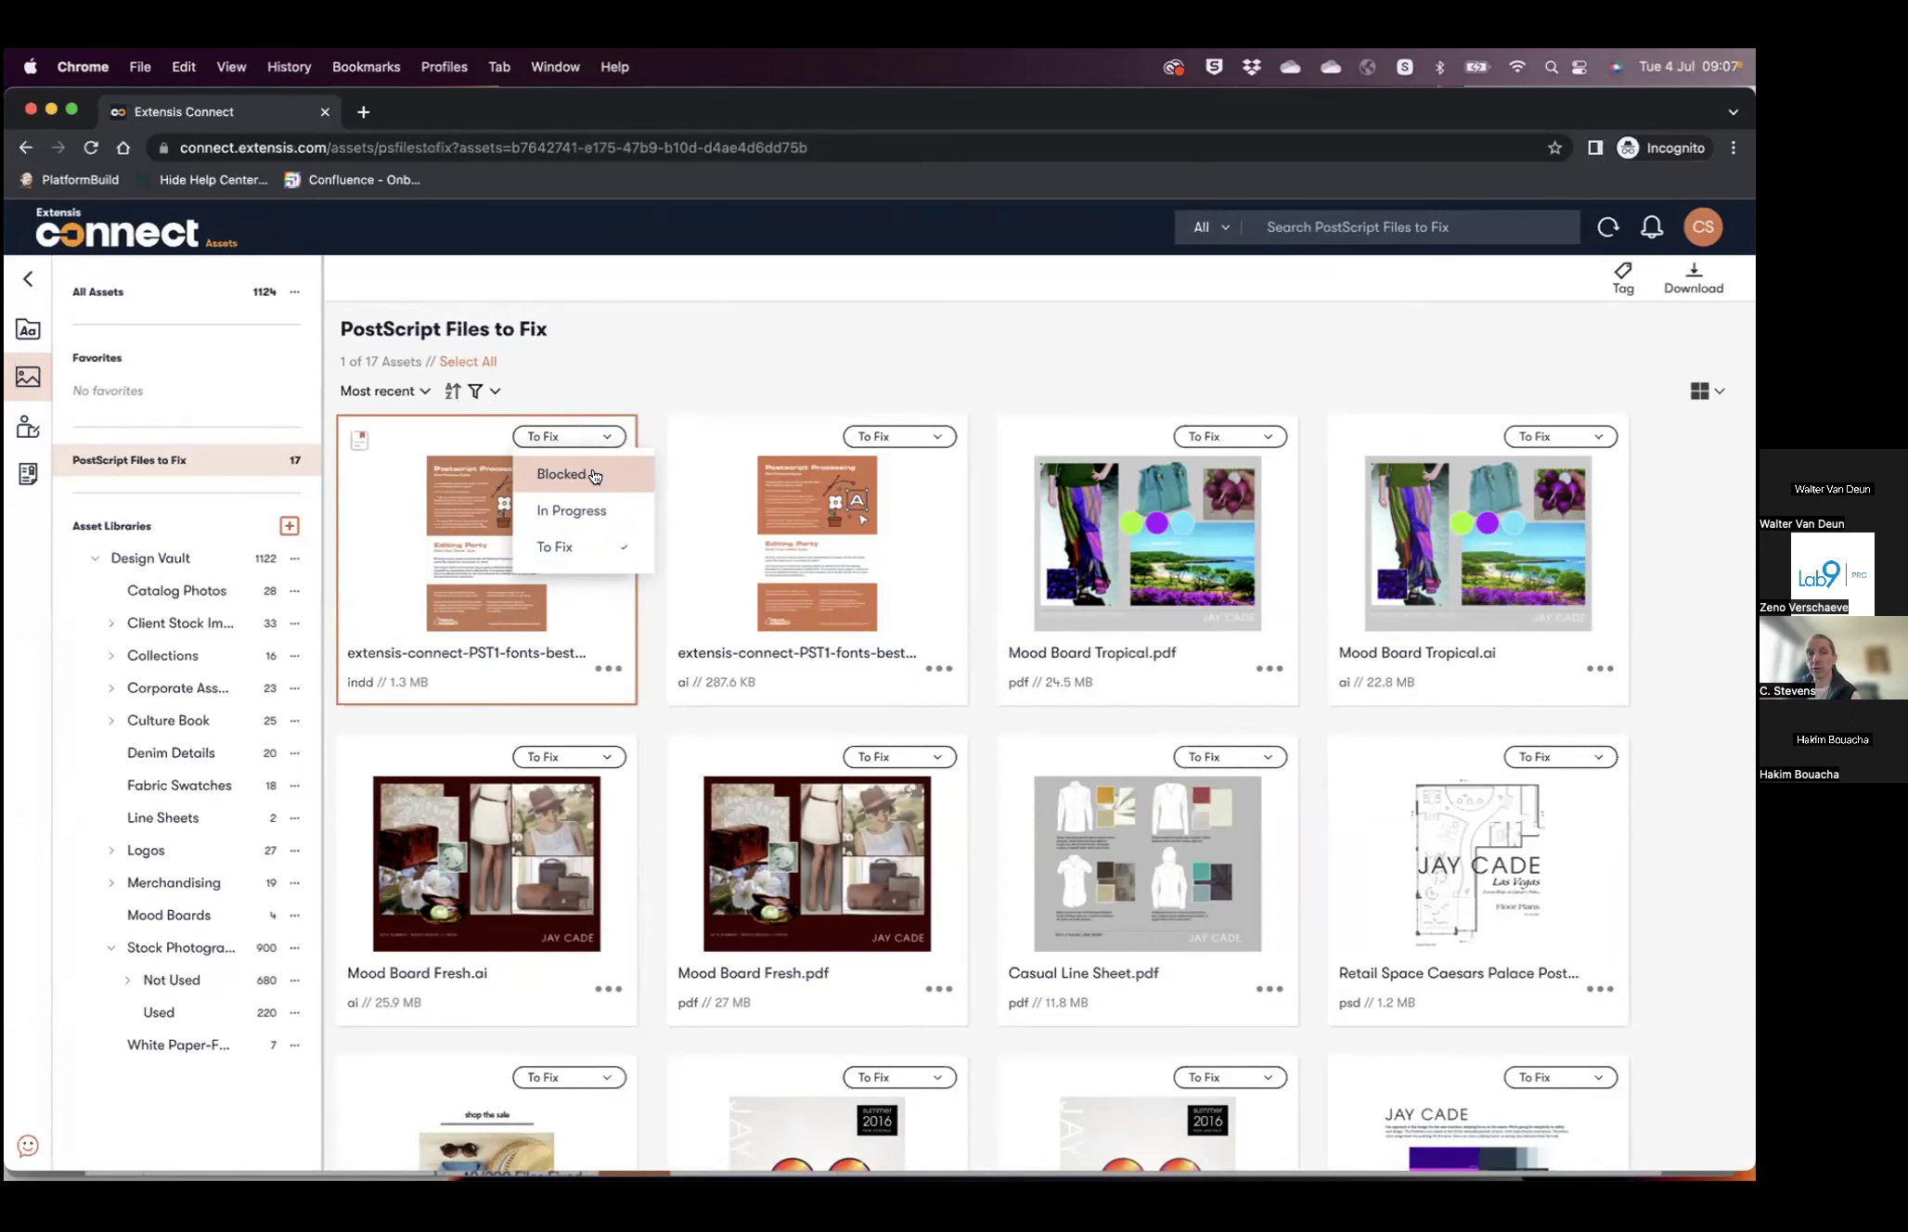
{"action": "left_click", "coordinate": [594, 475]}
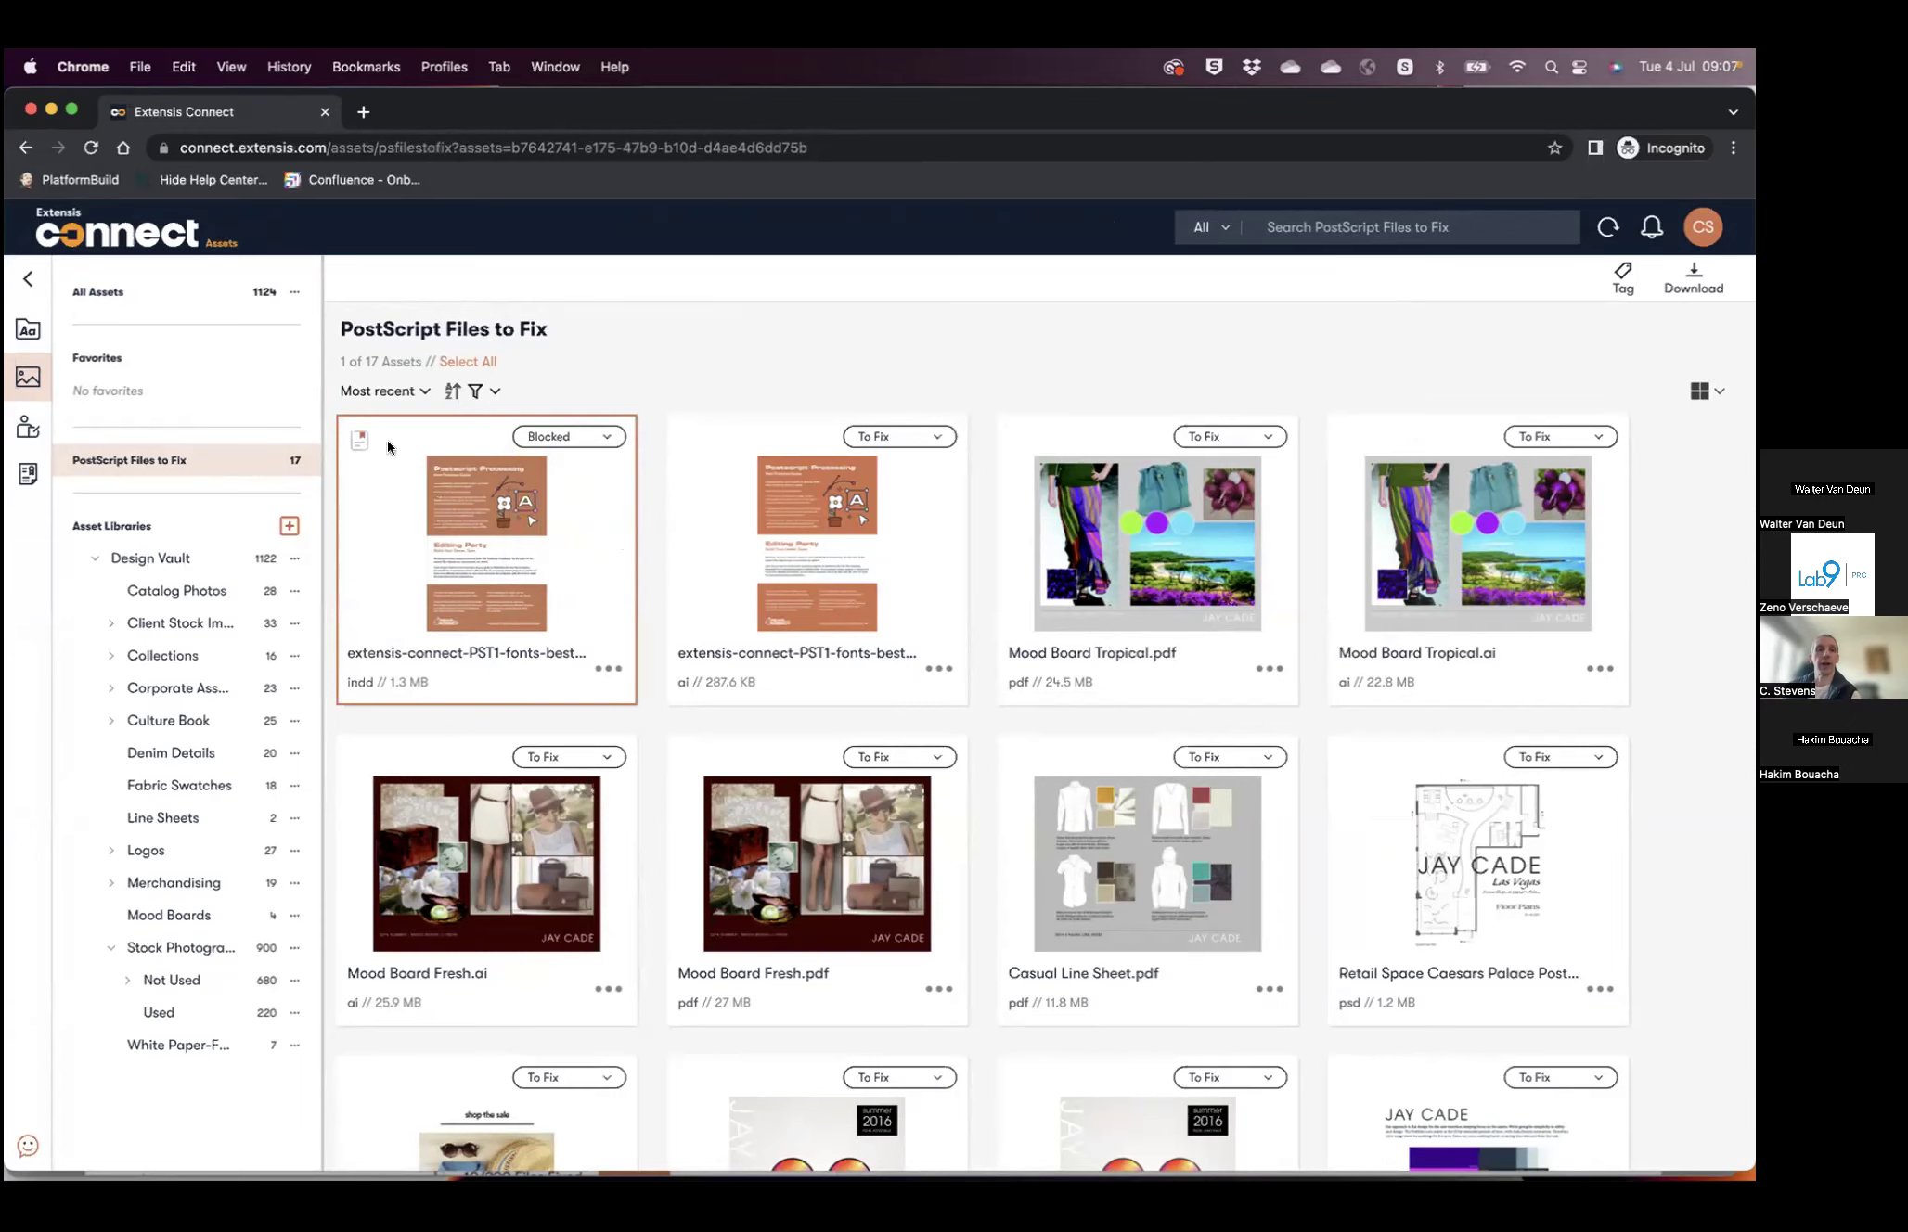
- Check the PST1 .indd file in the Admin section's PostScript report, view its asset details and return to the report
{"action": "left_click", "coordinate": [28, 427]}
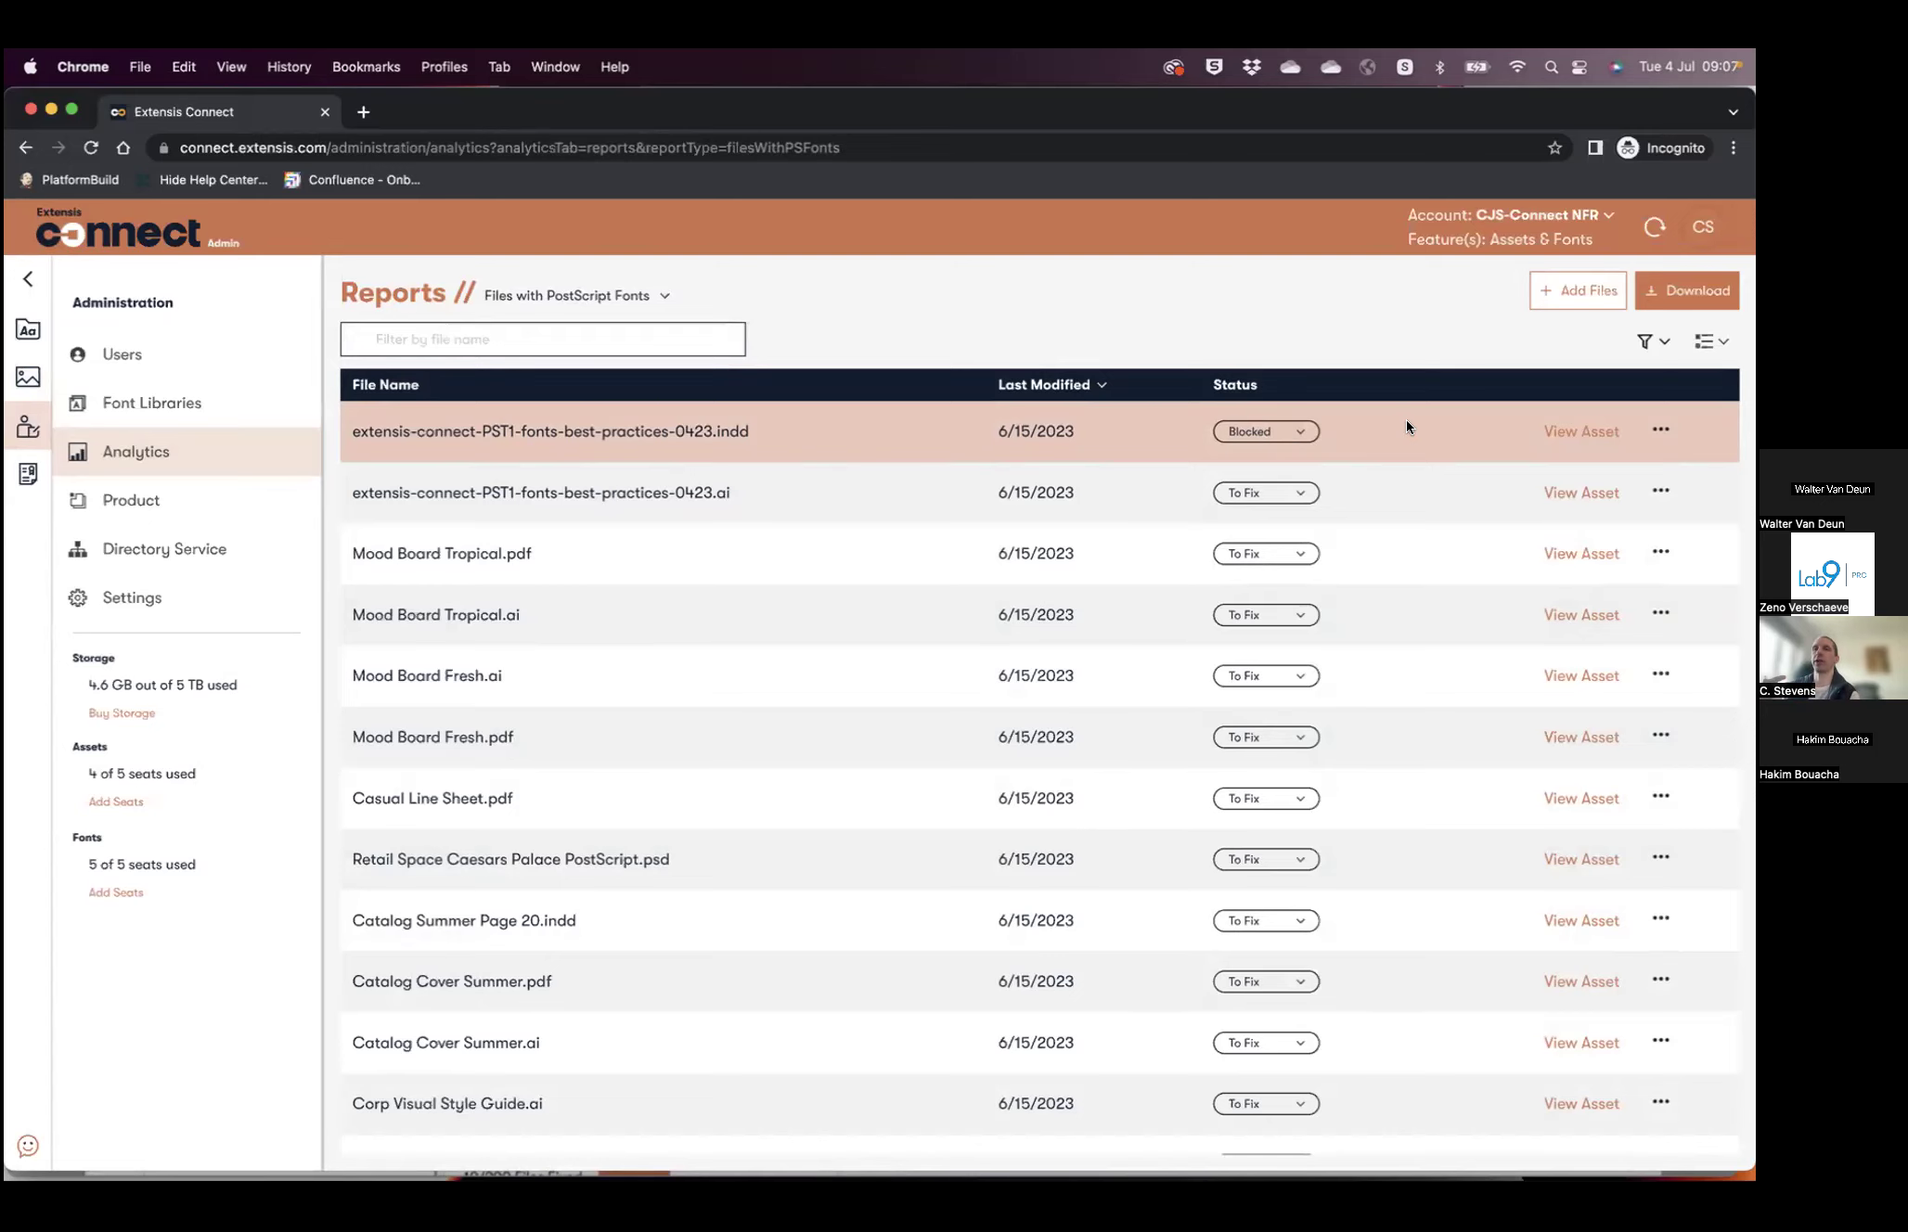
{"action": "left_click", "coordinate": [1571, 429]}
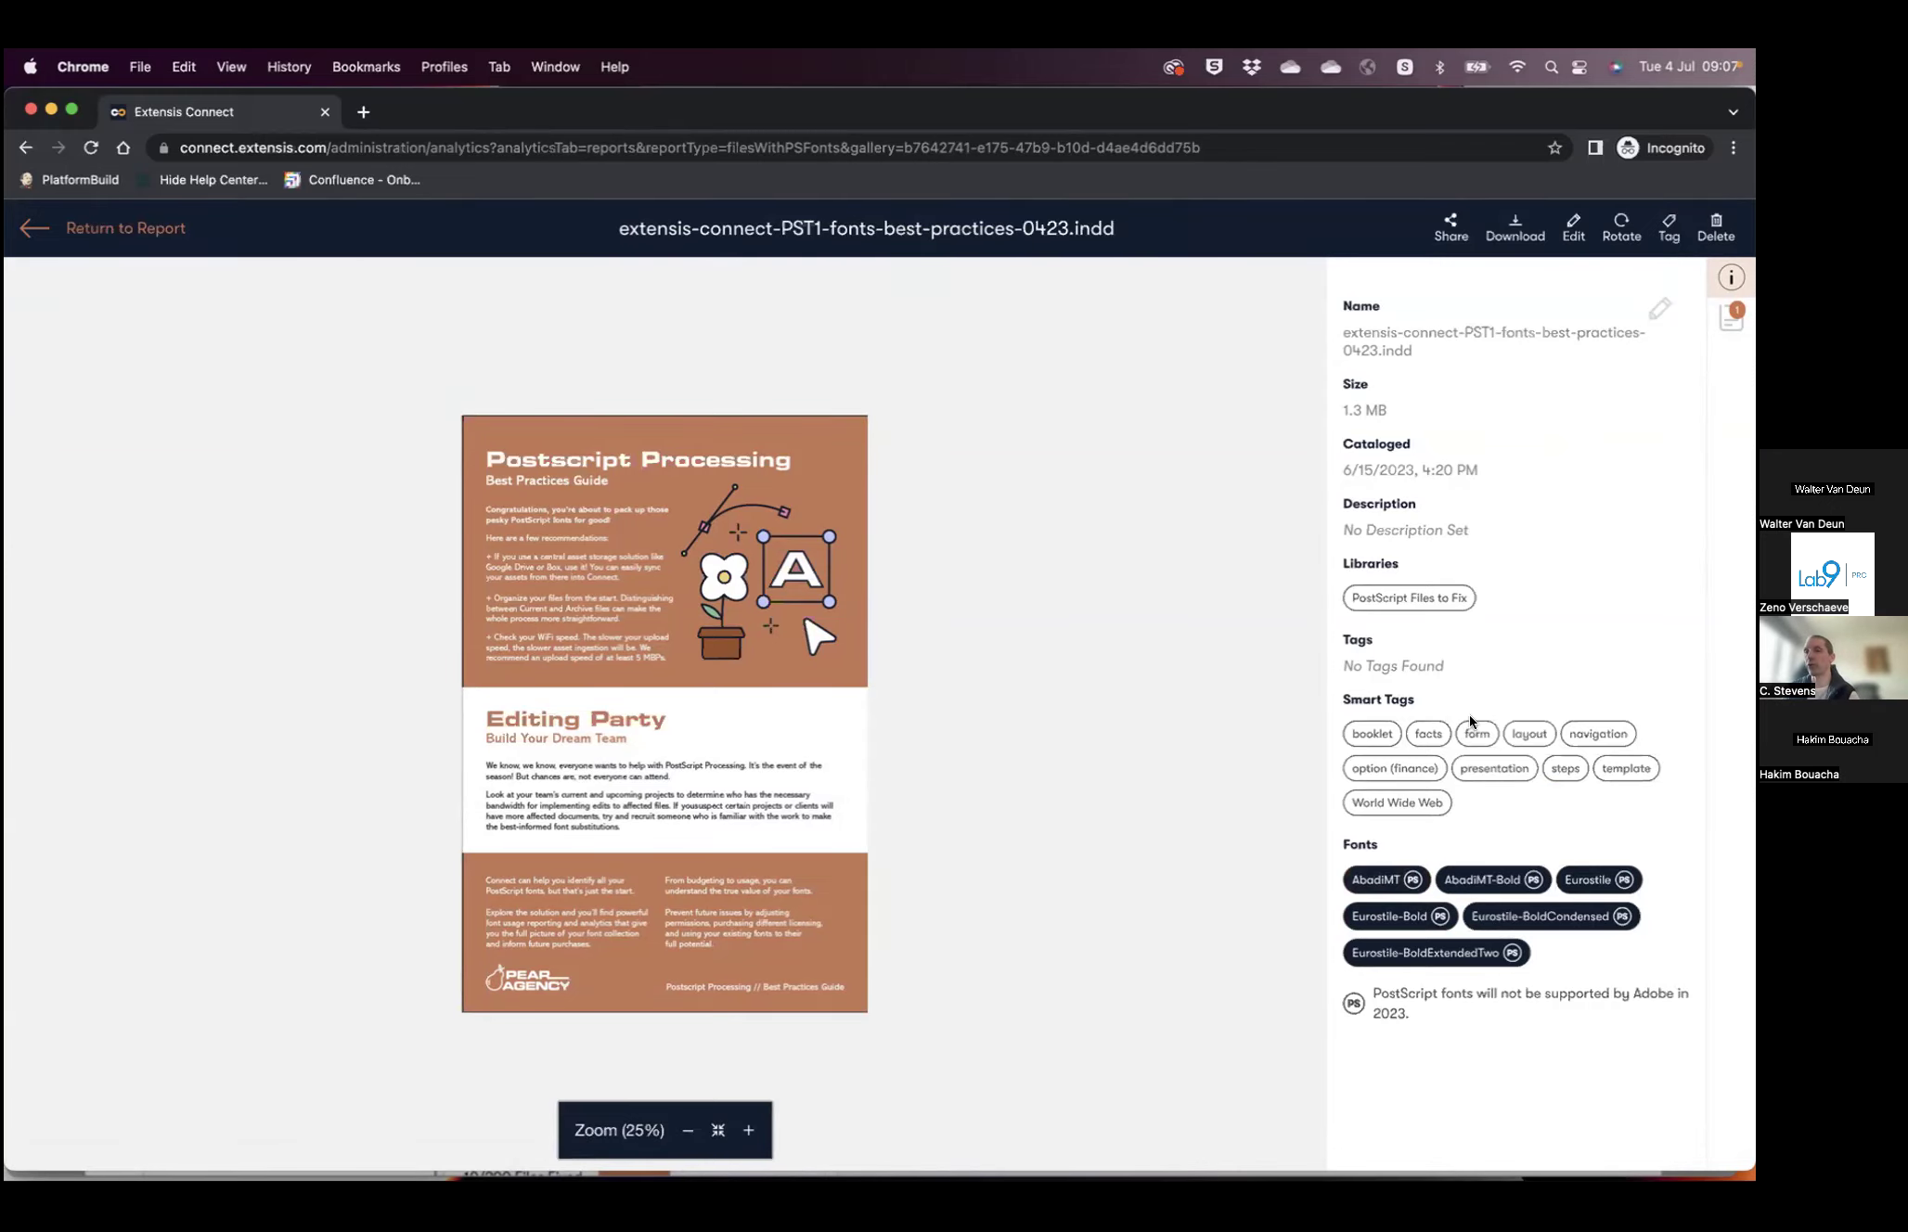
{"action": "left_click", "coordinate": [139, 229]}
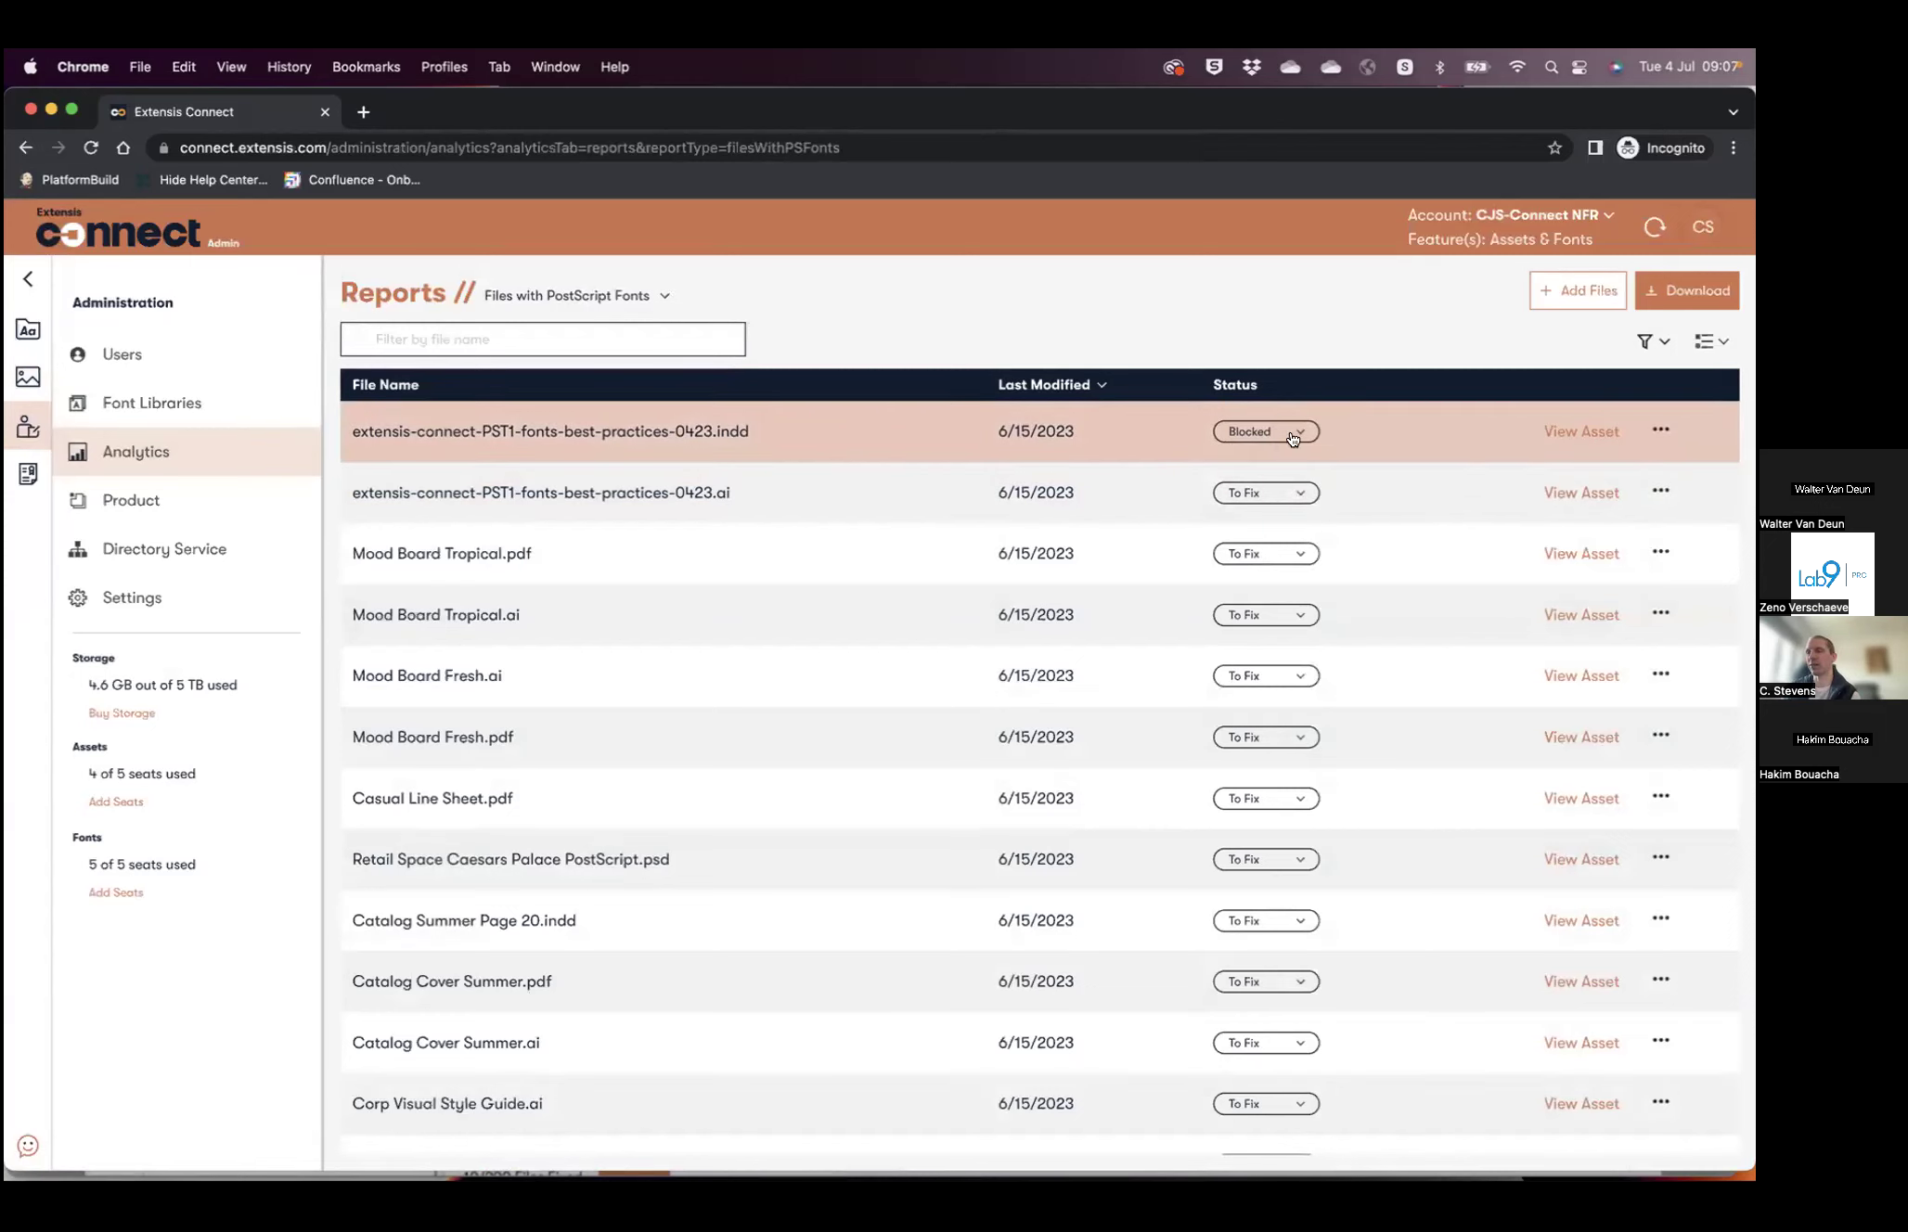
- Set the PST1 best-practices .indd file's status to To Fix in the report and open PostScript Files to Fix in the Assets section
{"action": "left_click", "coordinate": [1292, 434]}
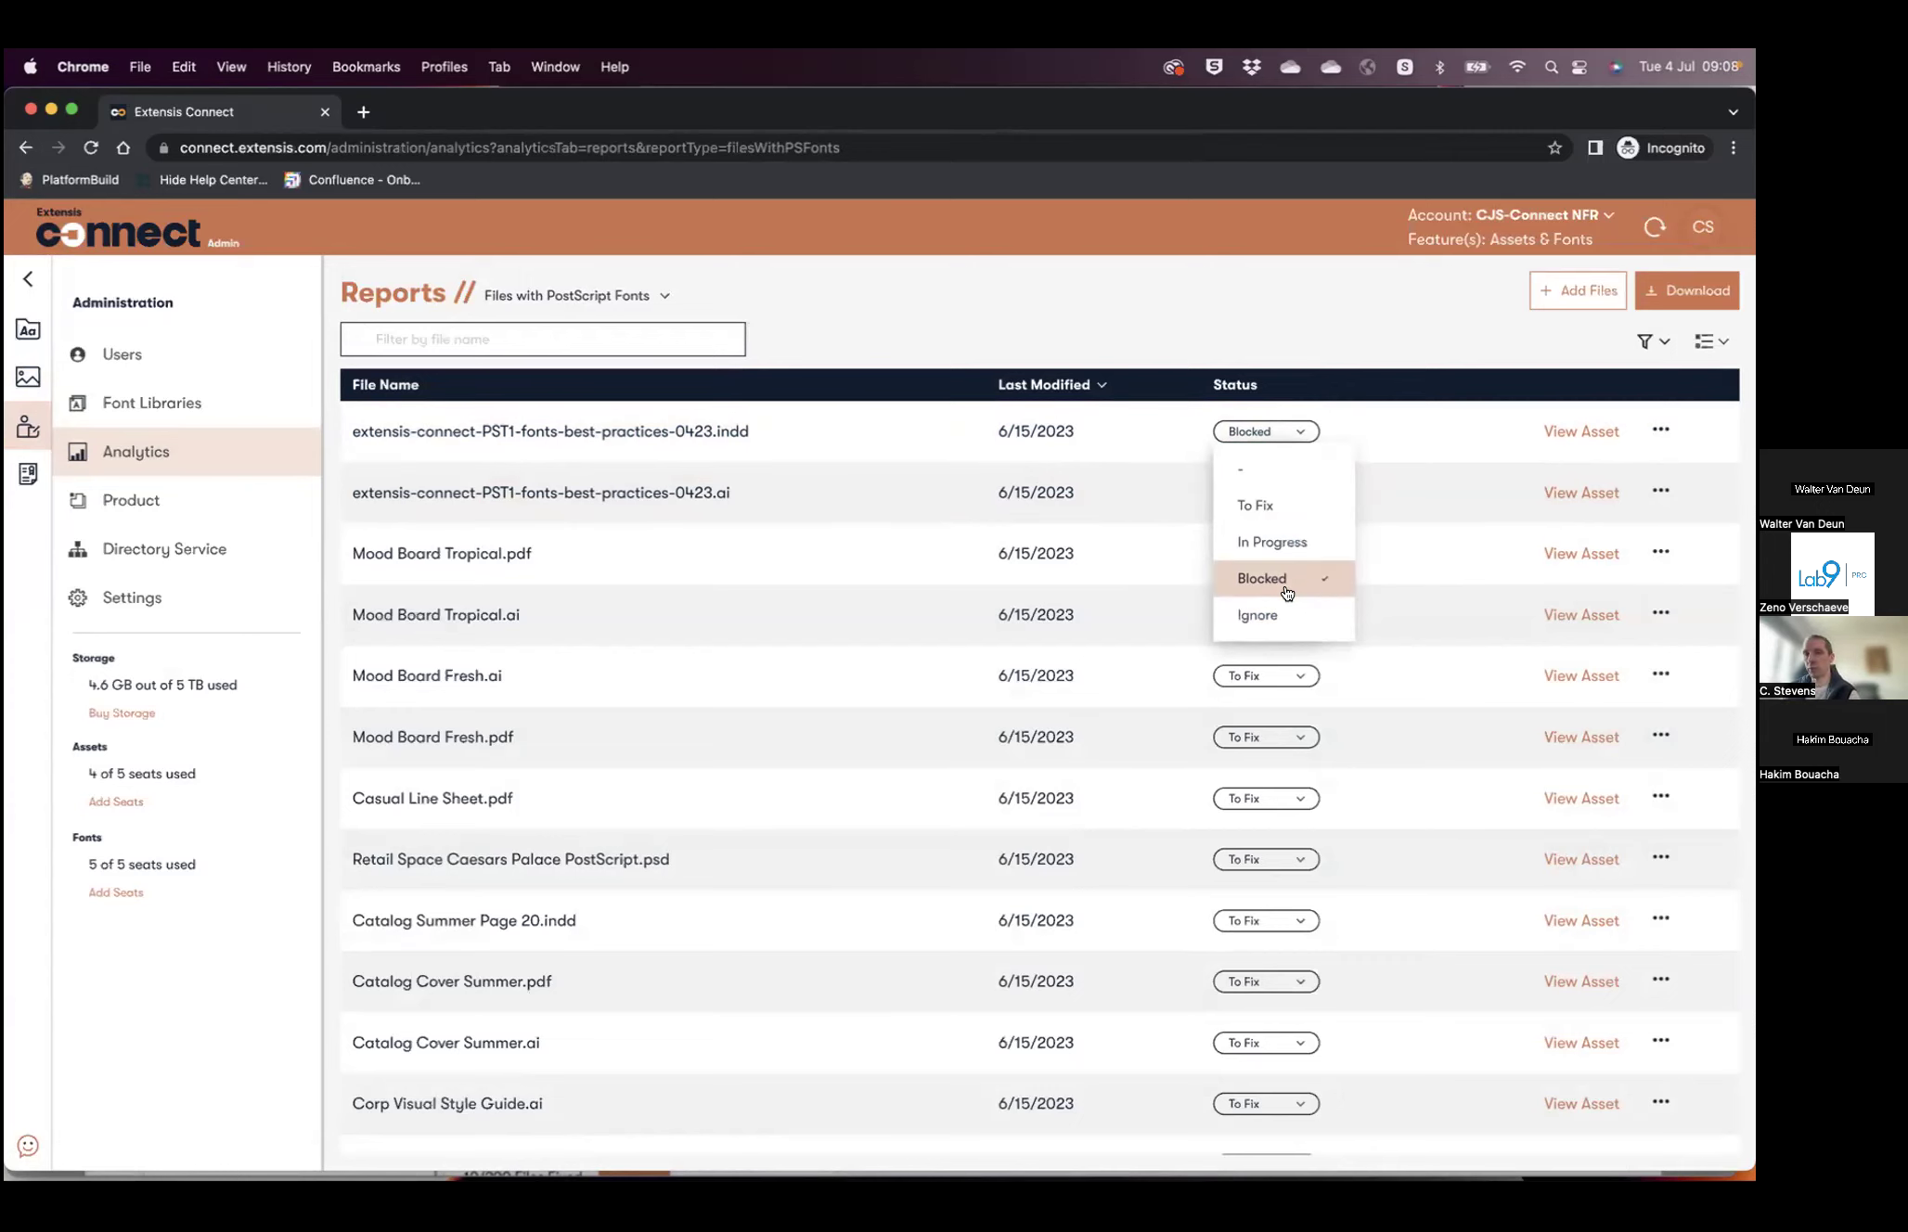
{"action": "left_click", "coordinate": [1281, 507]}
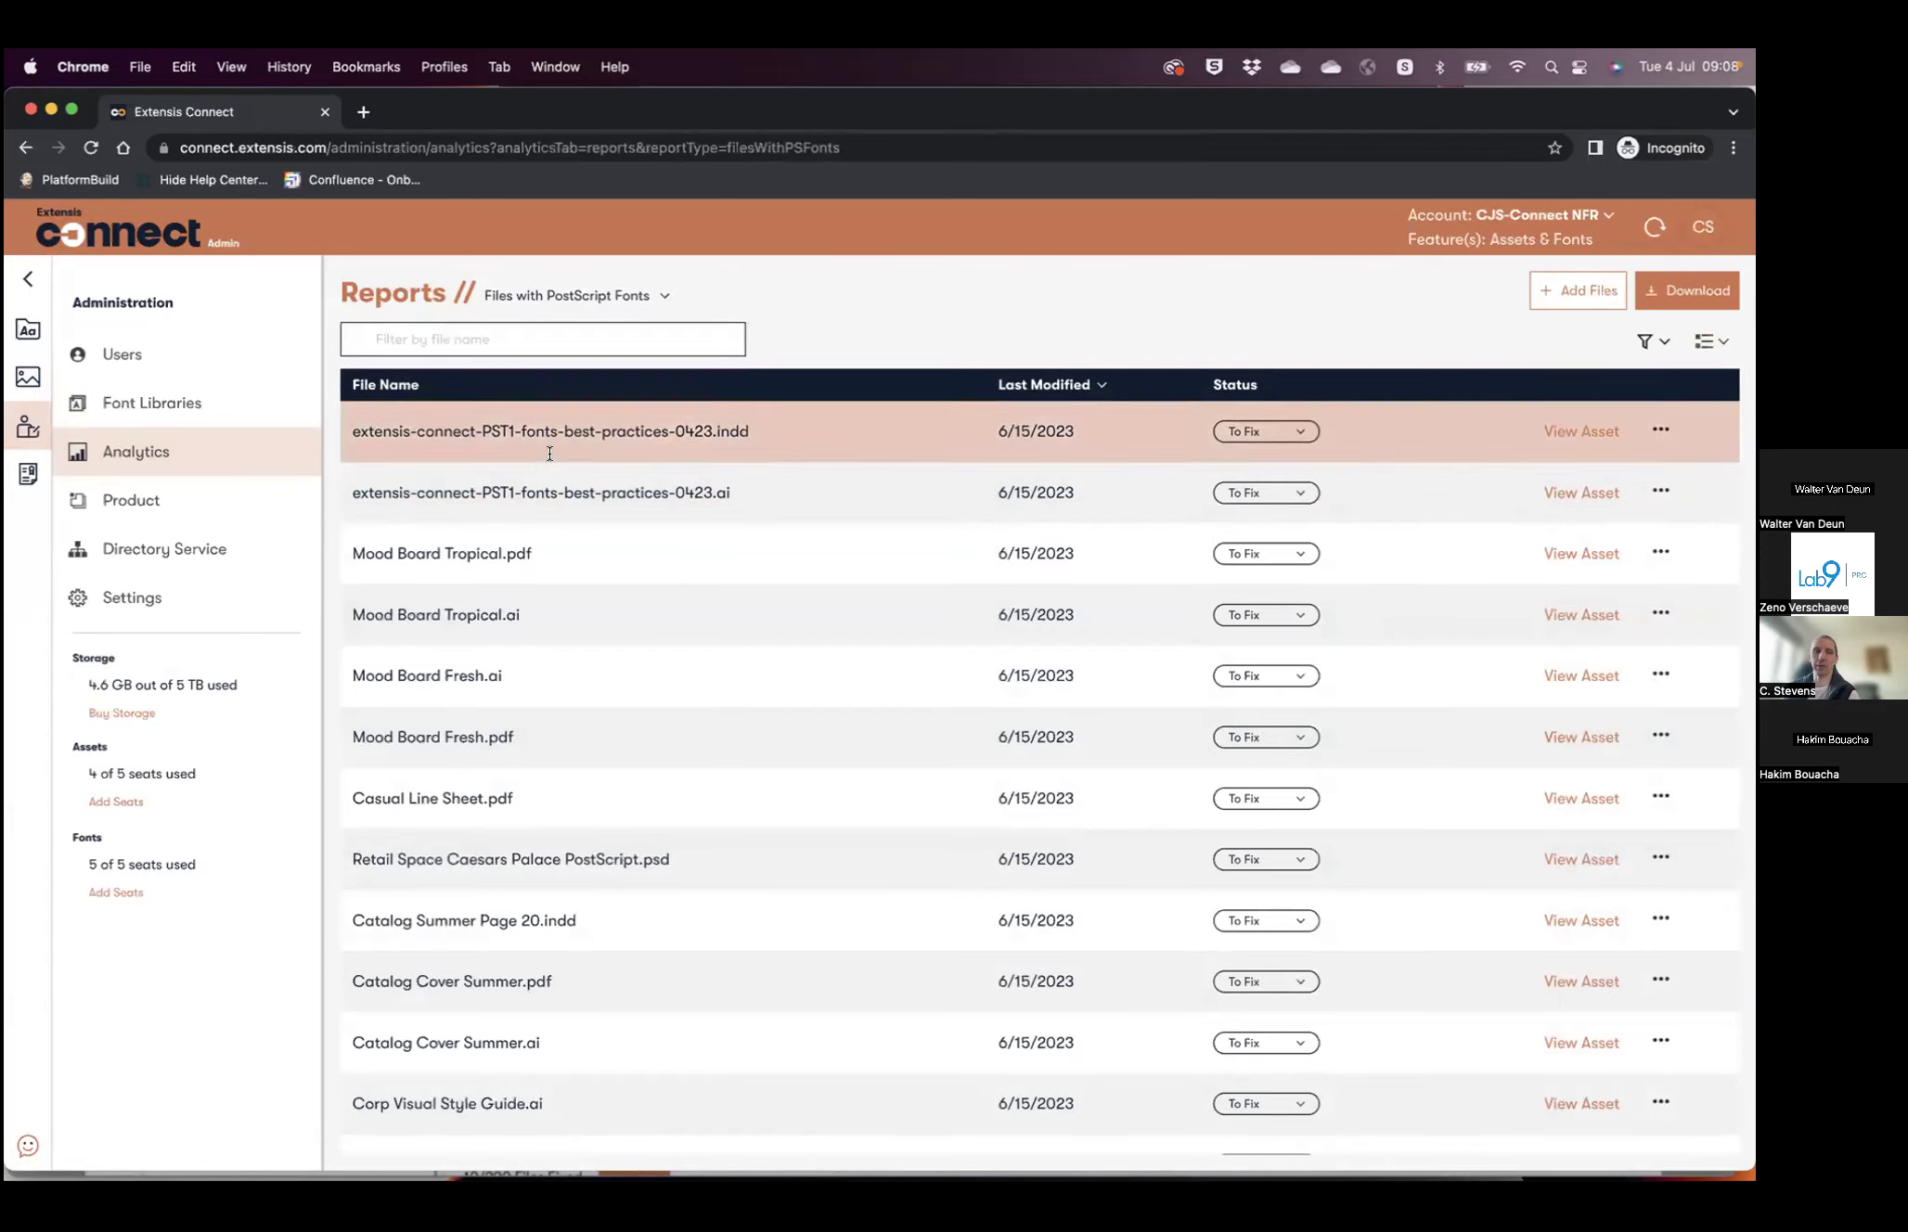
{"action": "left_click", "coordinate": [27, 376]}
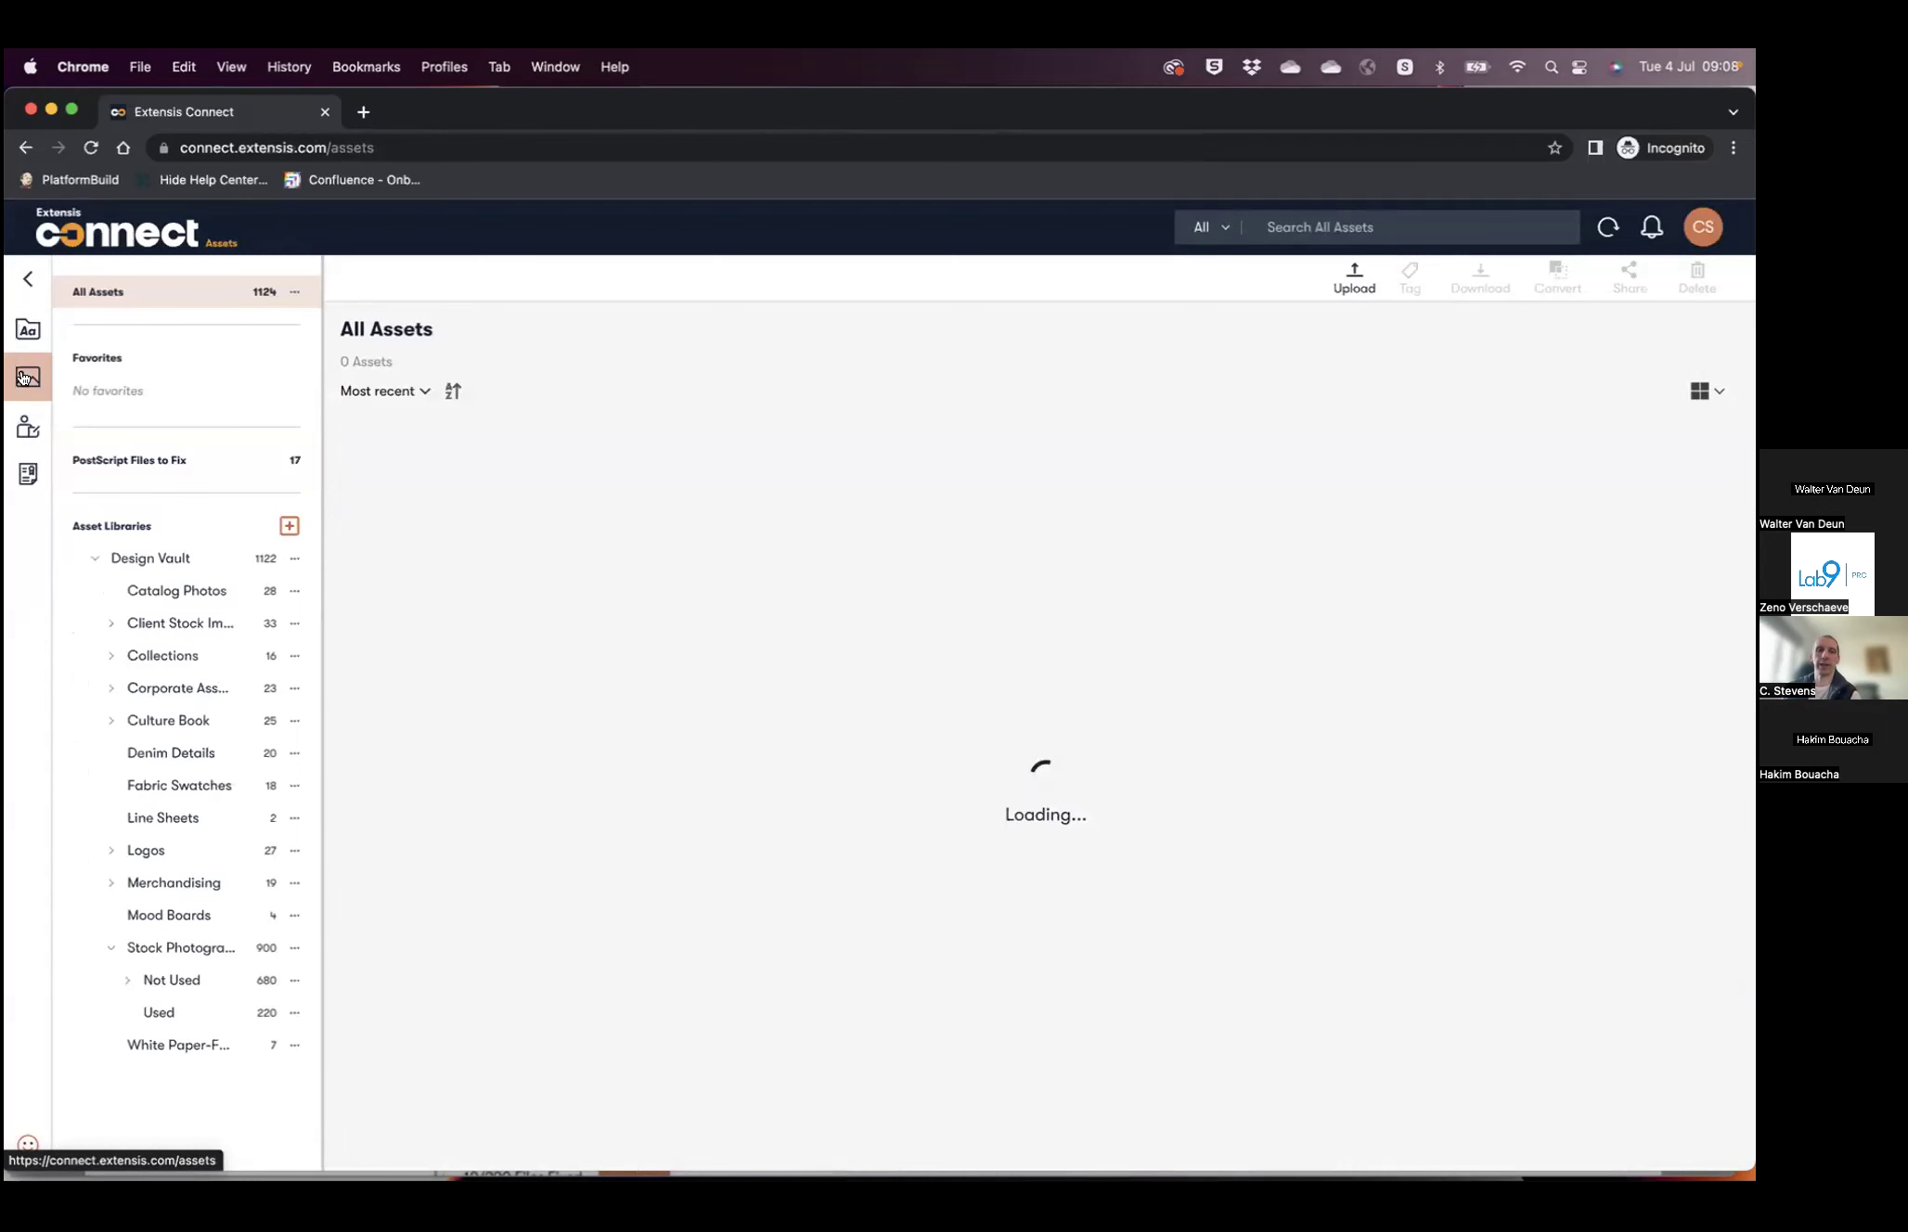
{"action": "left_click", "coordinate": [160, 456]}
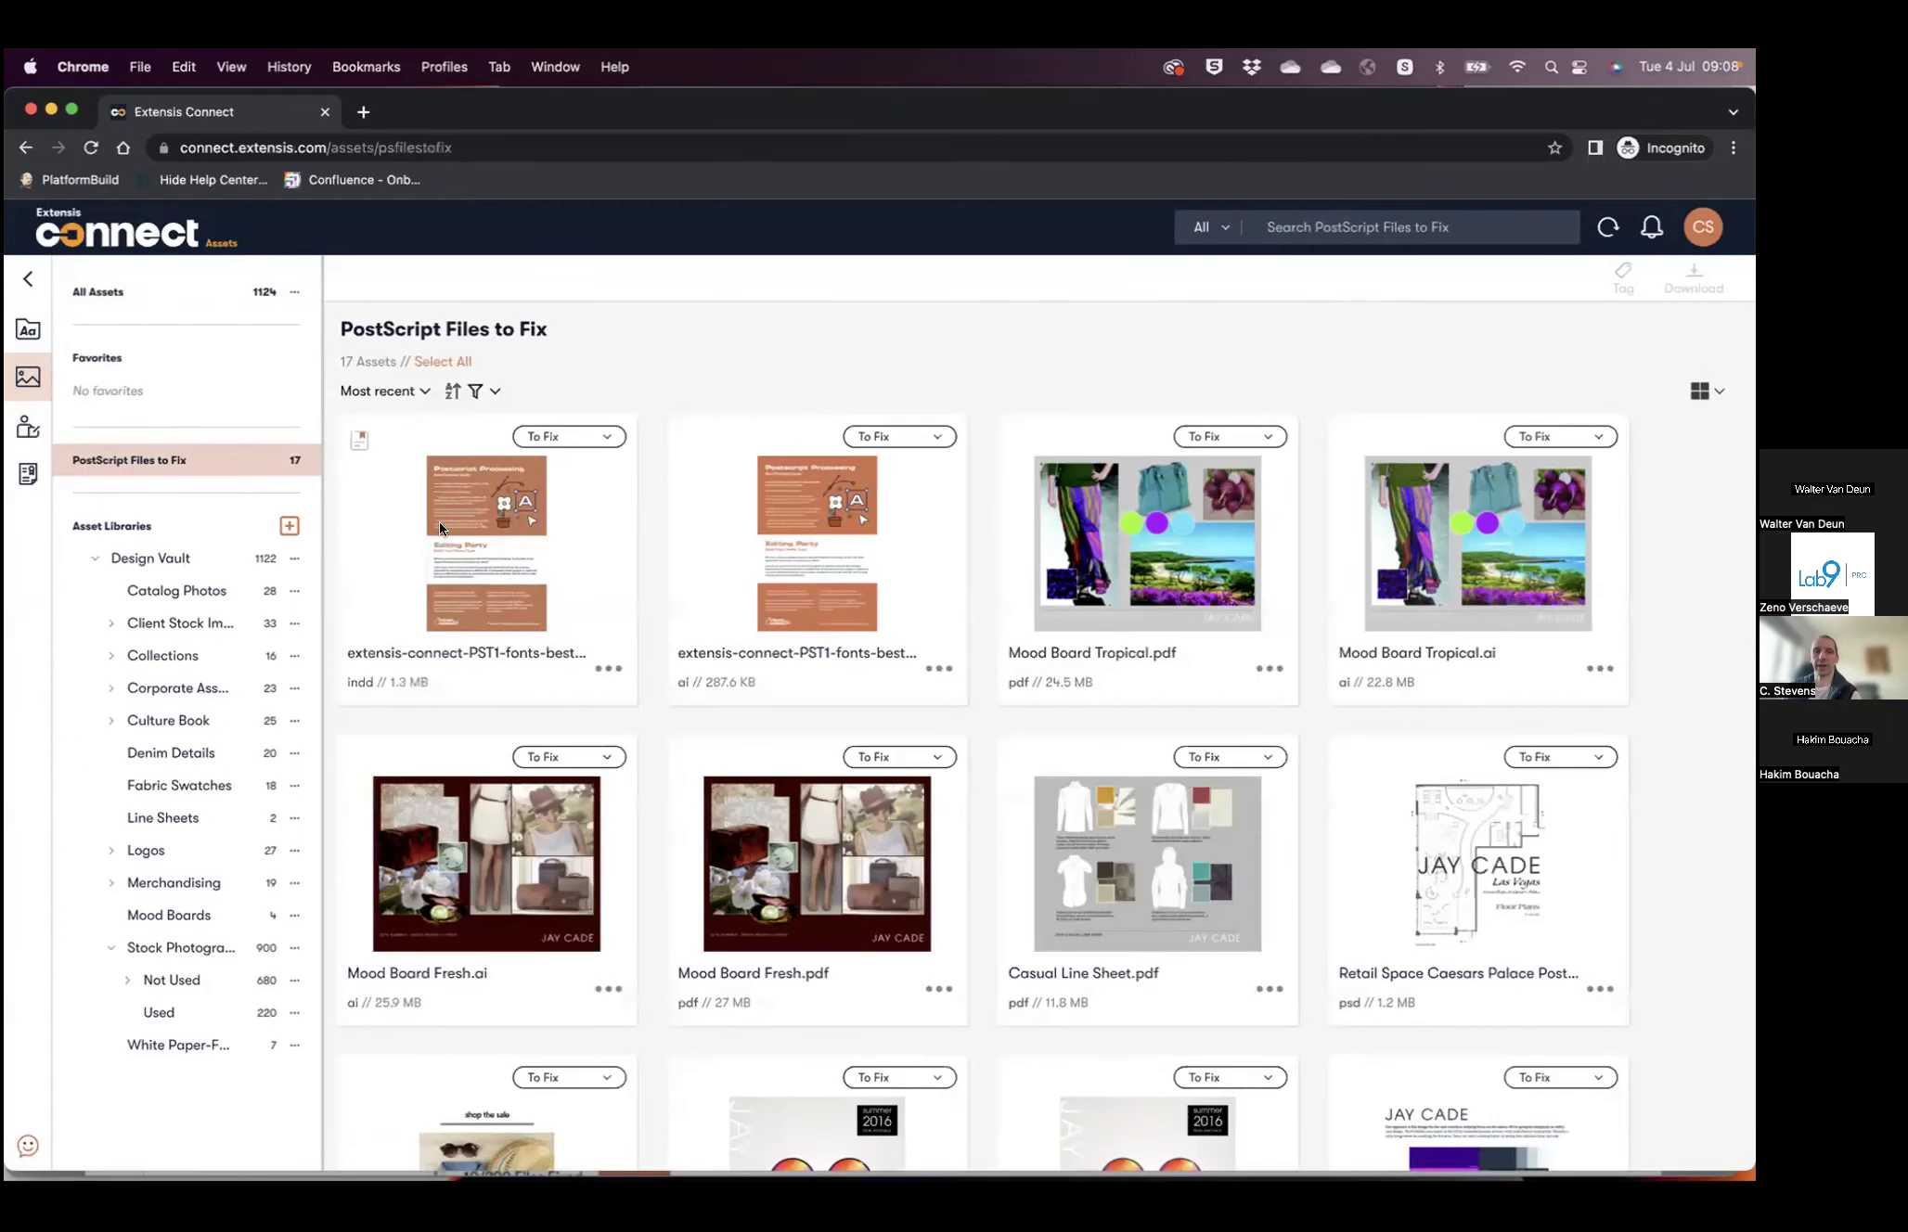
- Review the available status choices and file actions for the PST1 .indd file without changing anything
{"action": "left_click", "coordinate": [568, 436]}
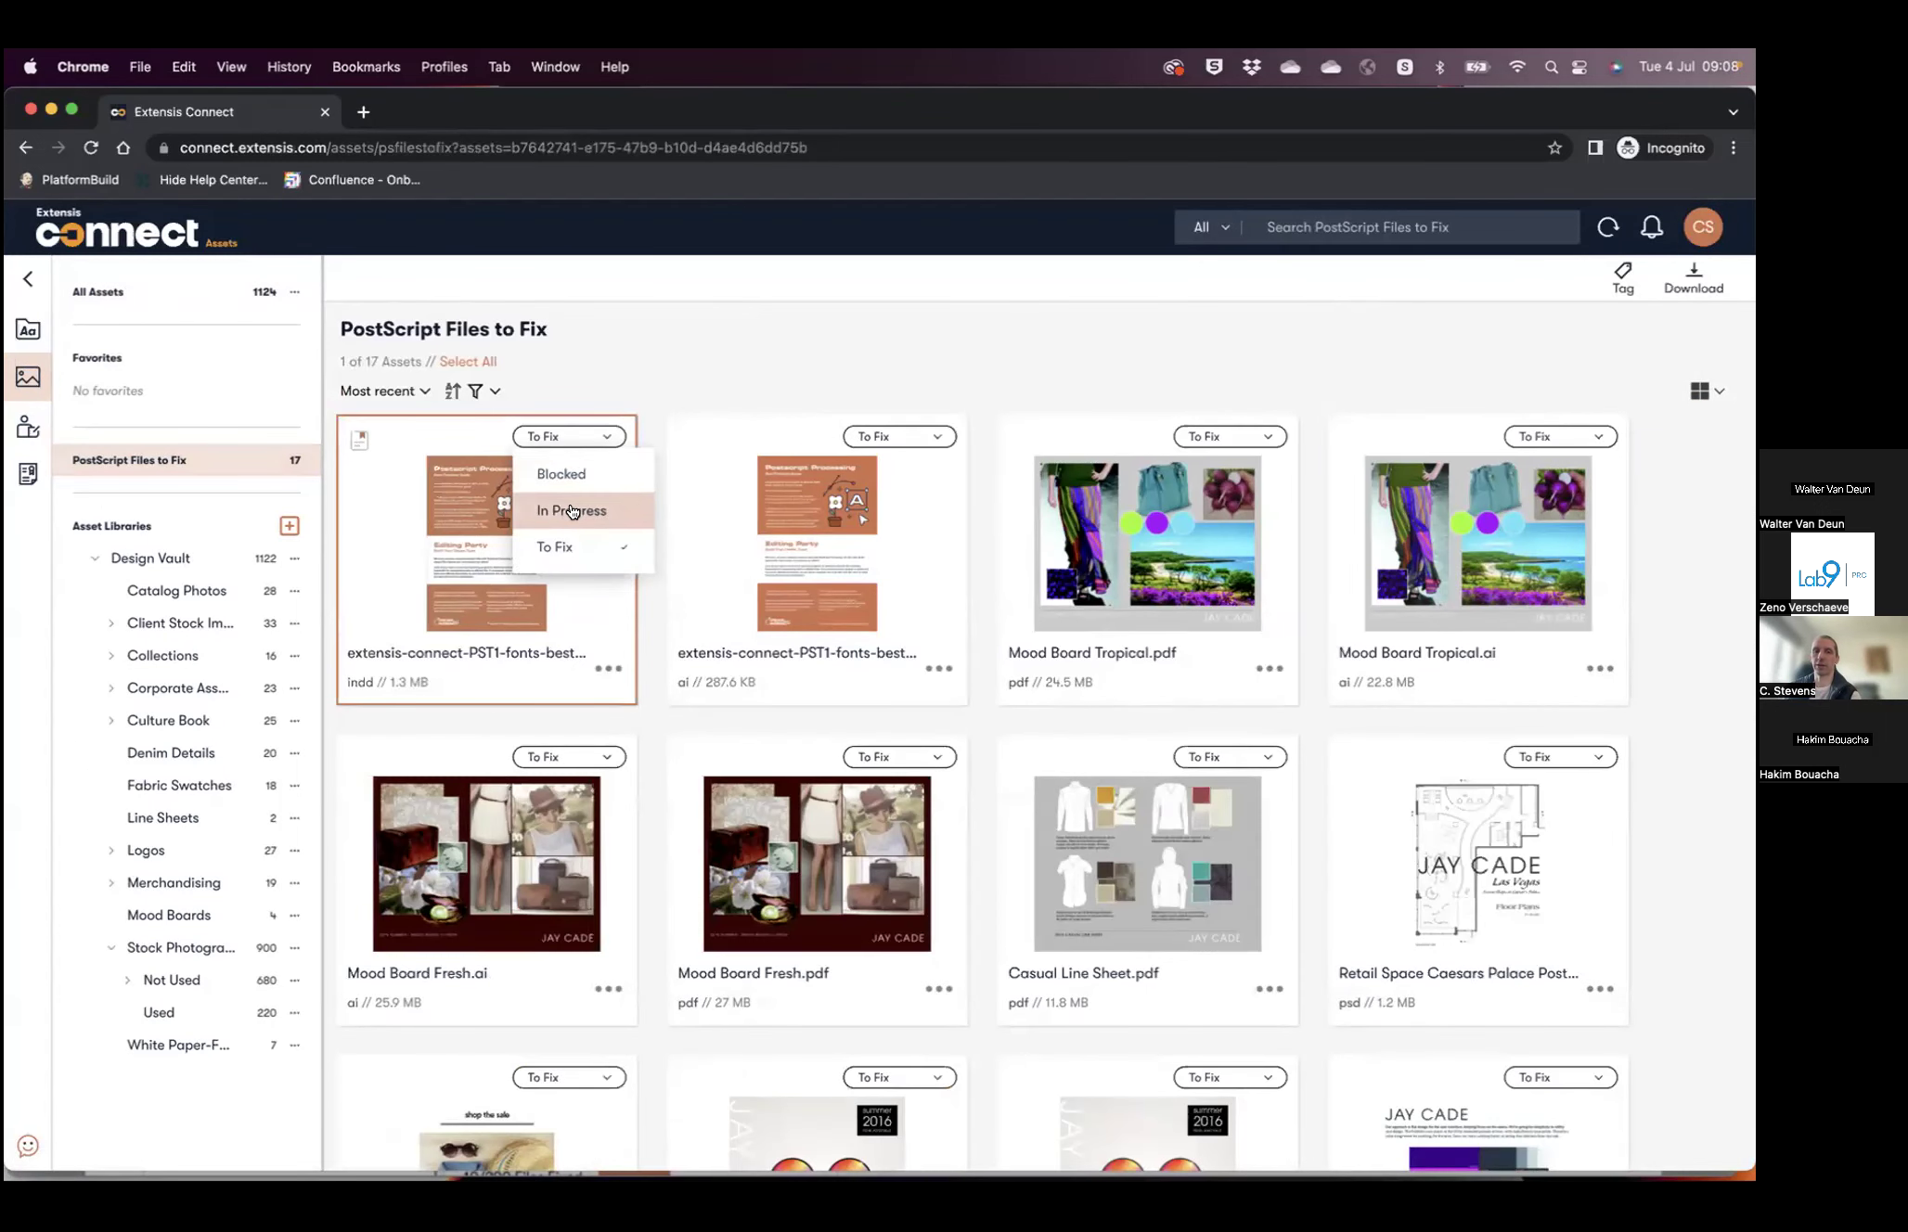
{"action": "left_click", "coordinate": [657, 380]}
{"action": "left_click", "coordinate": [605, 668]}
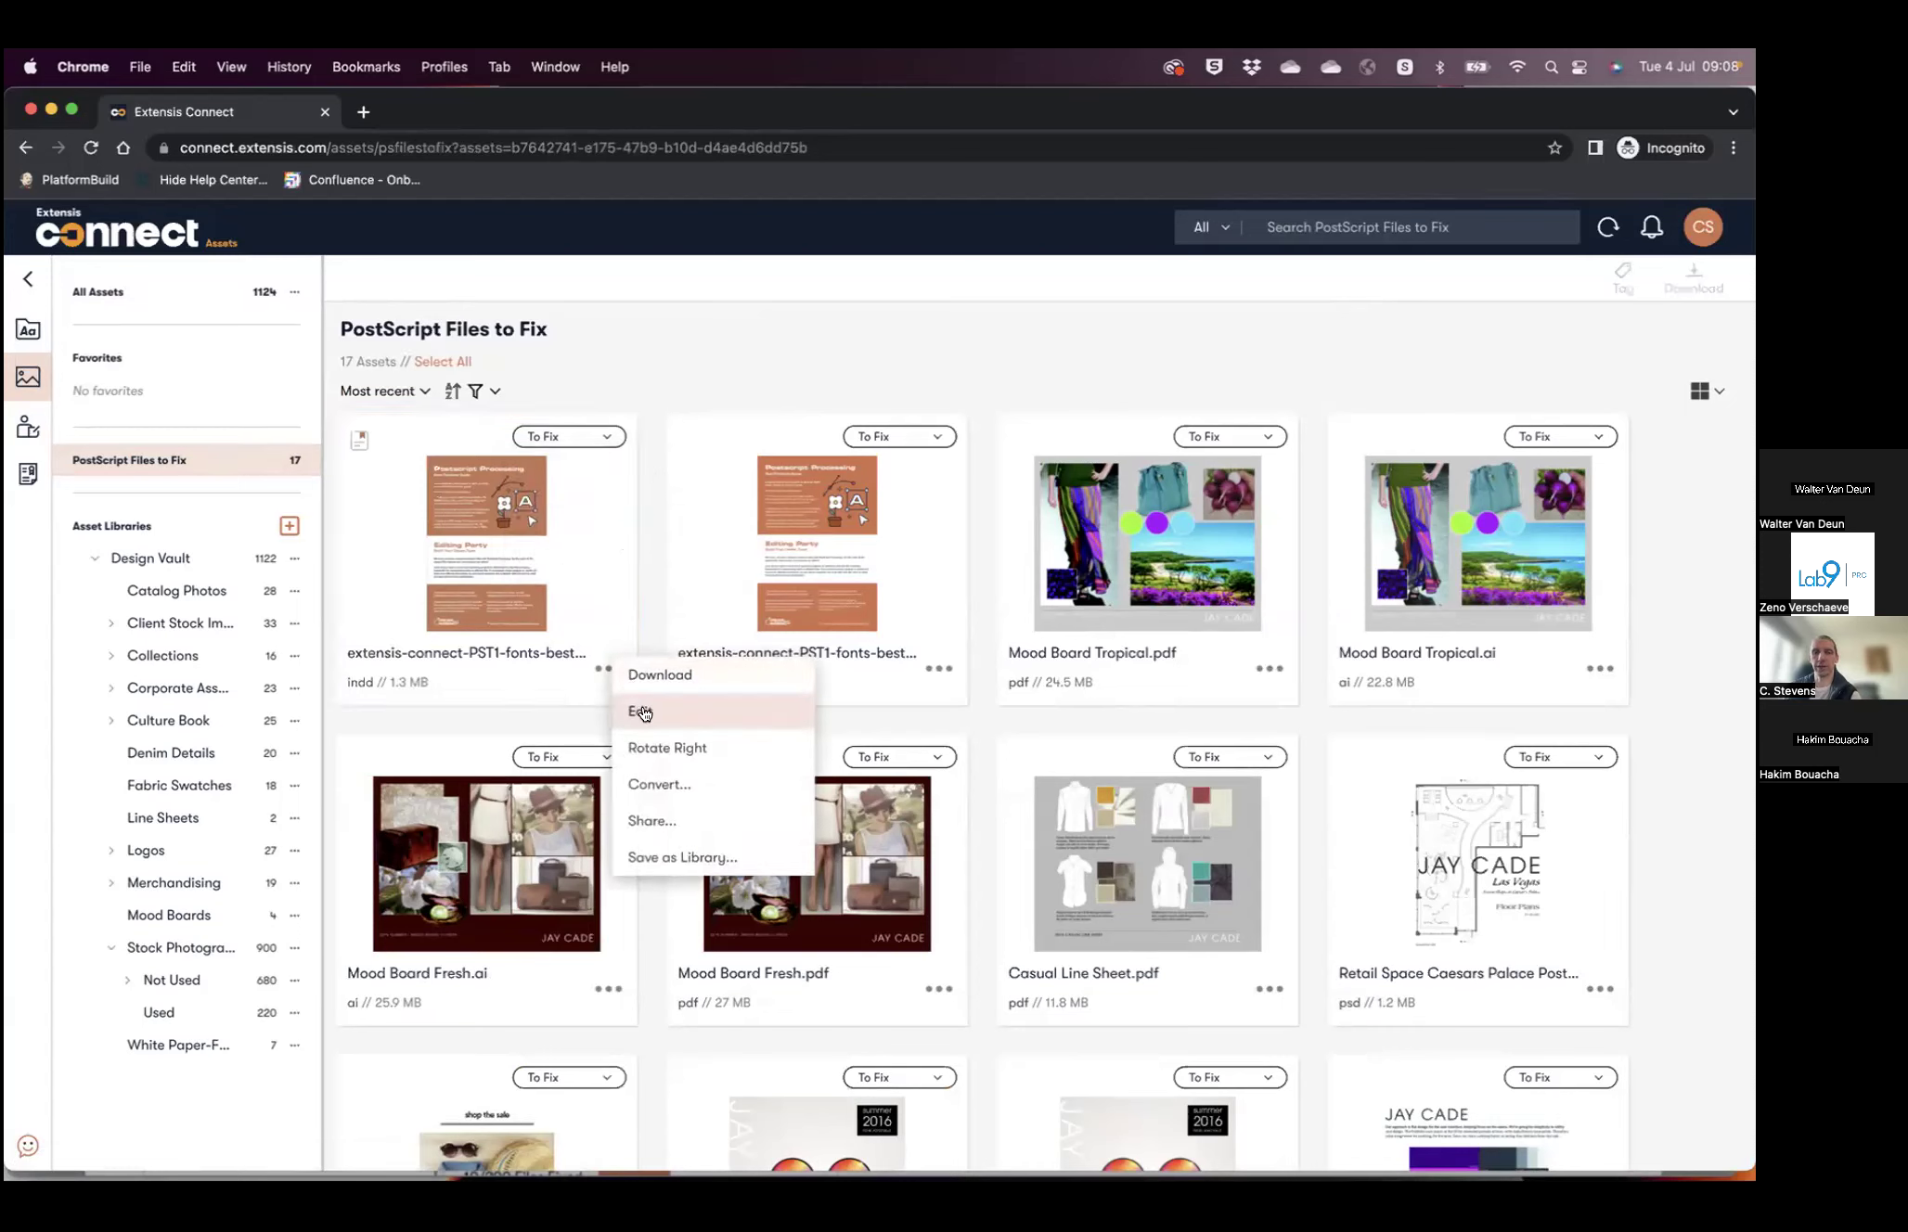
{"action": "left_click", "coordinate": [651, 358]}
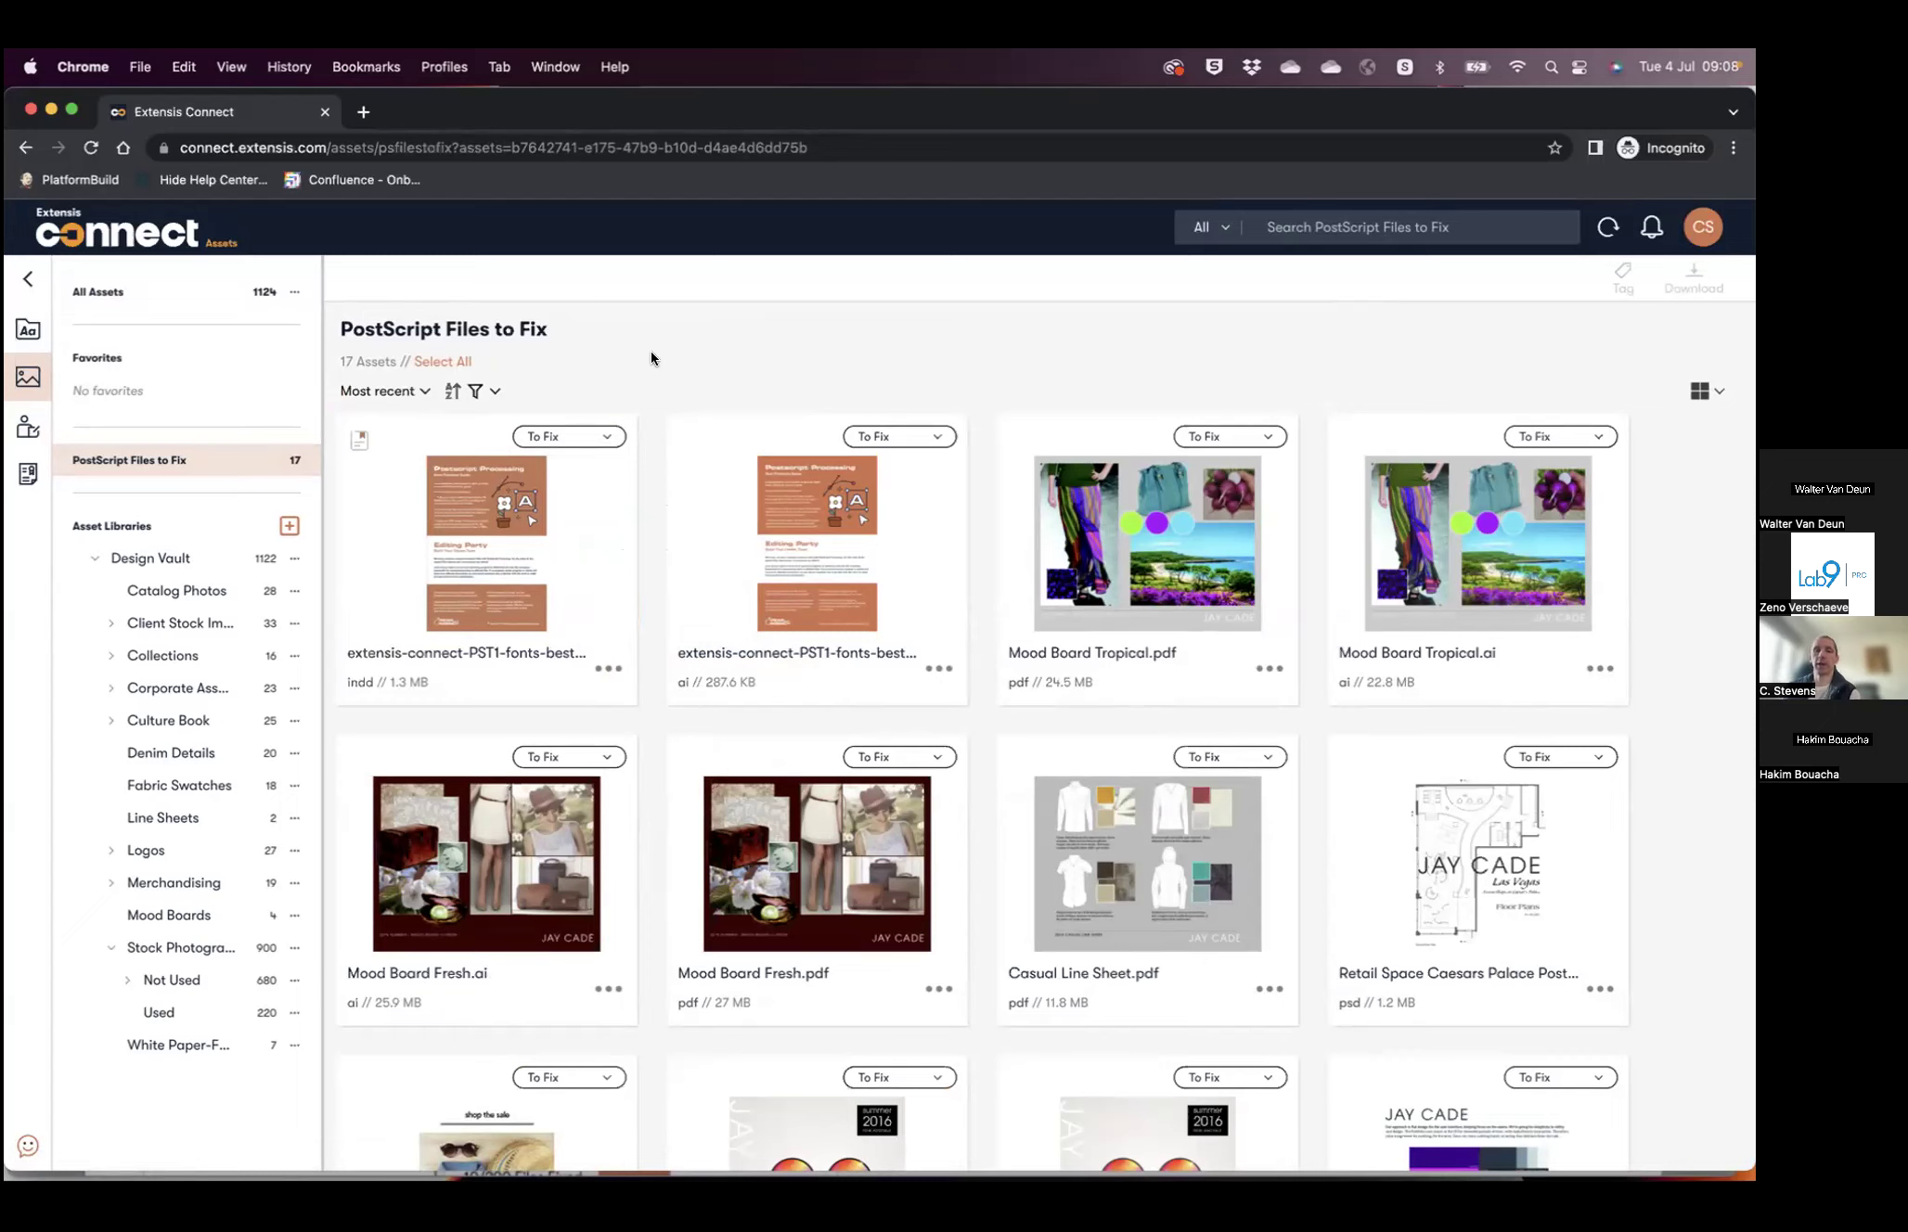
{"action": "left_click", "coordinate": [570, 436]}
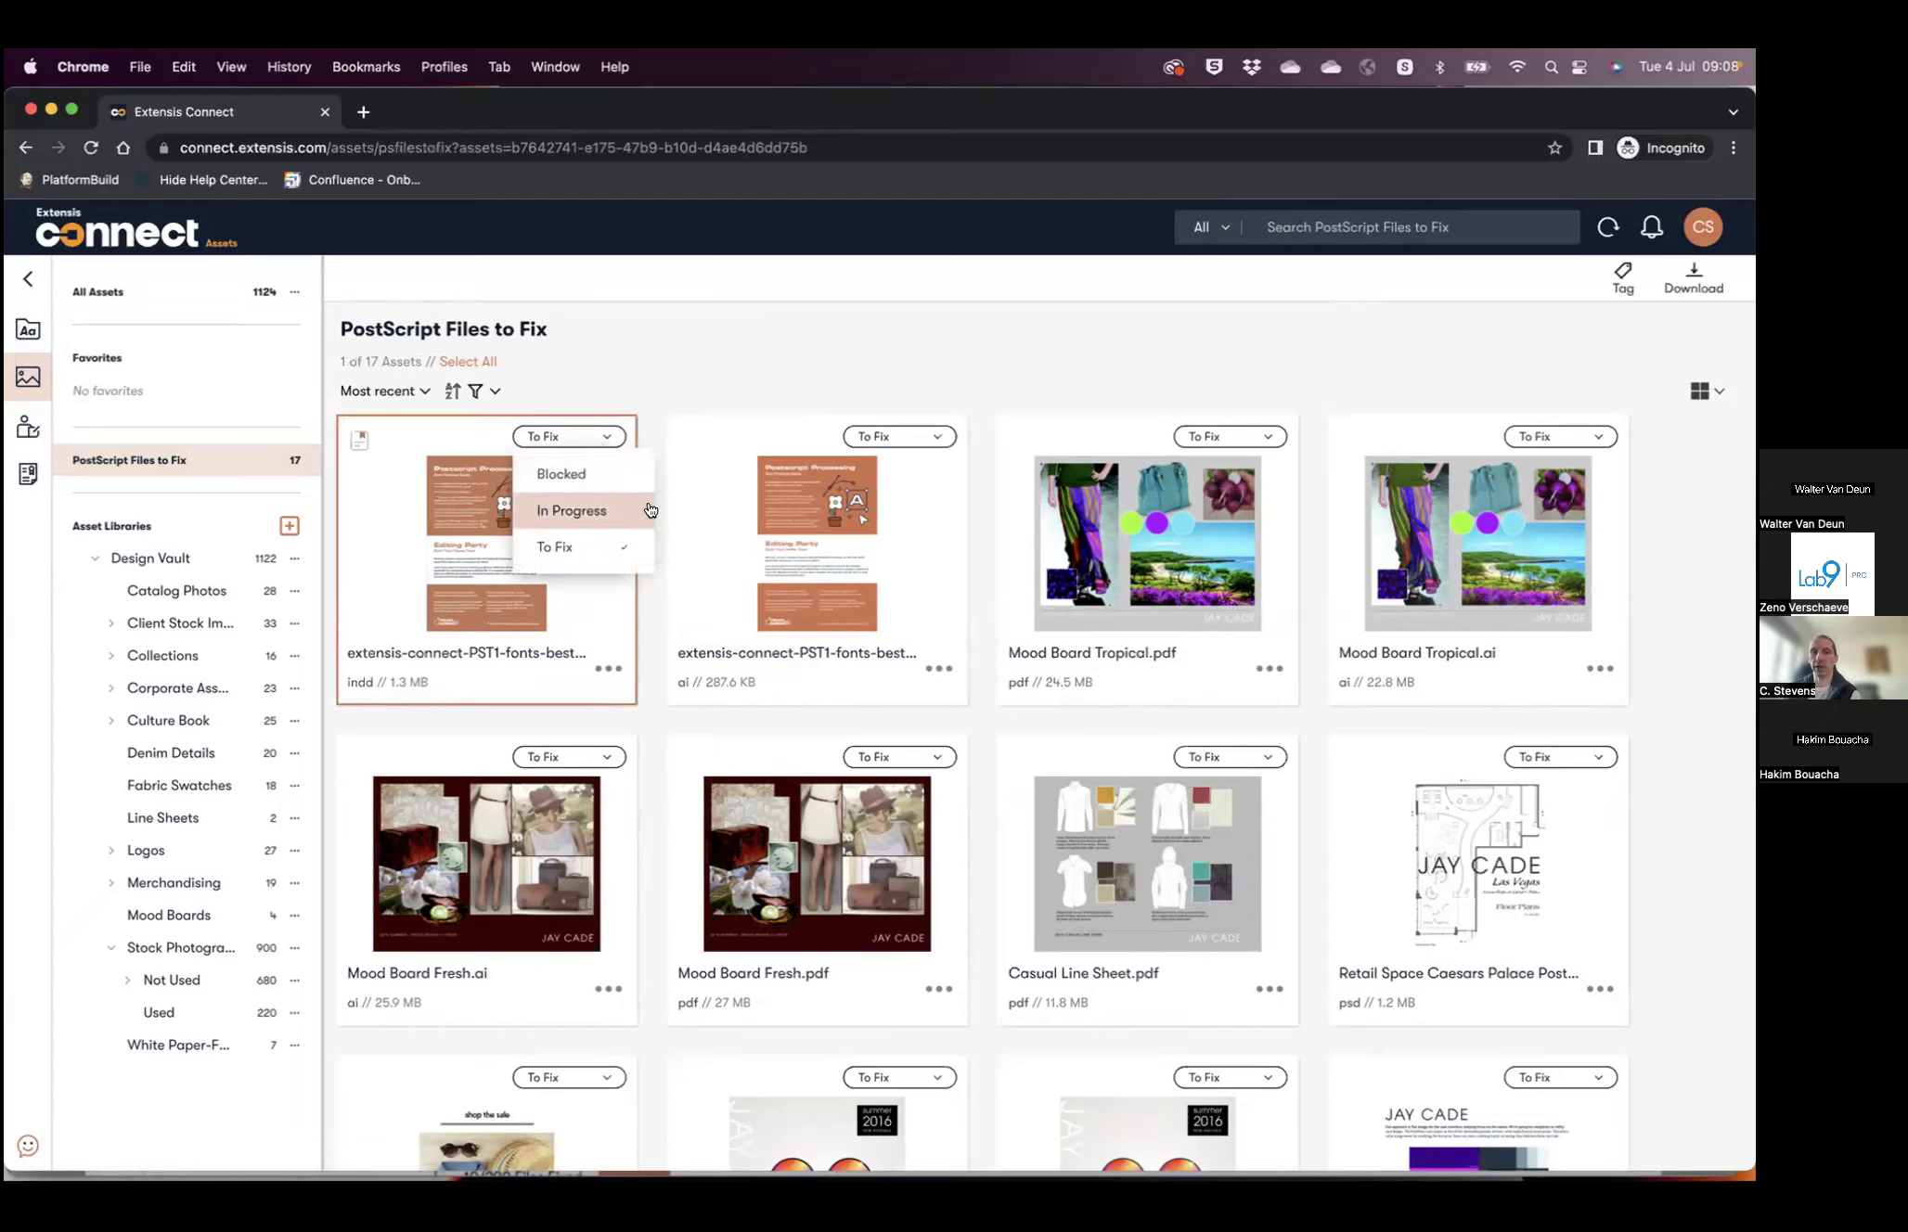
{"action": "left_click", "coordinate": [641, 373]}
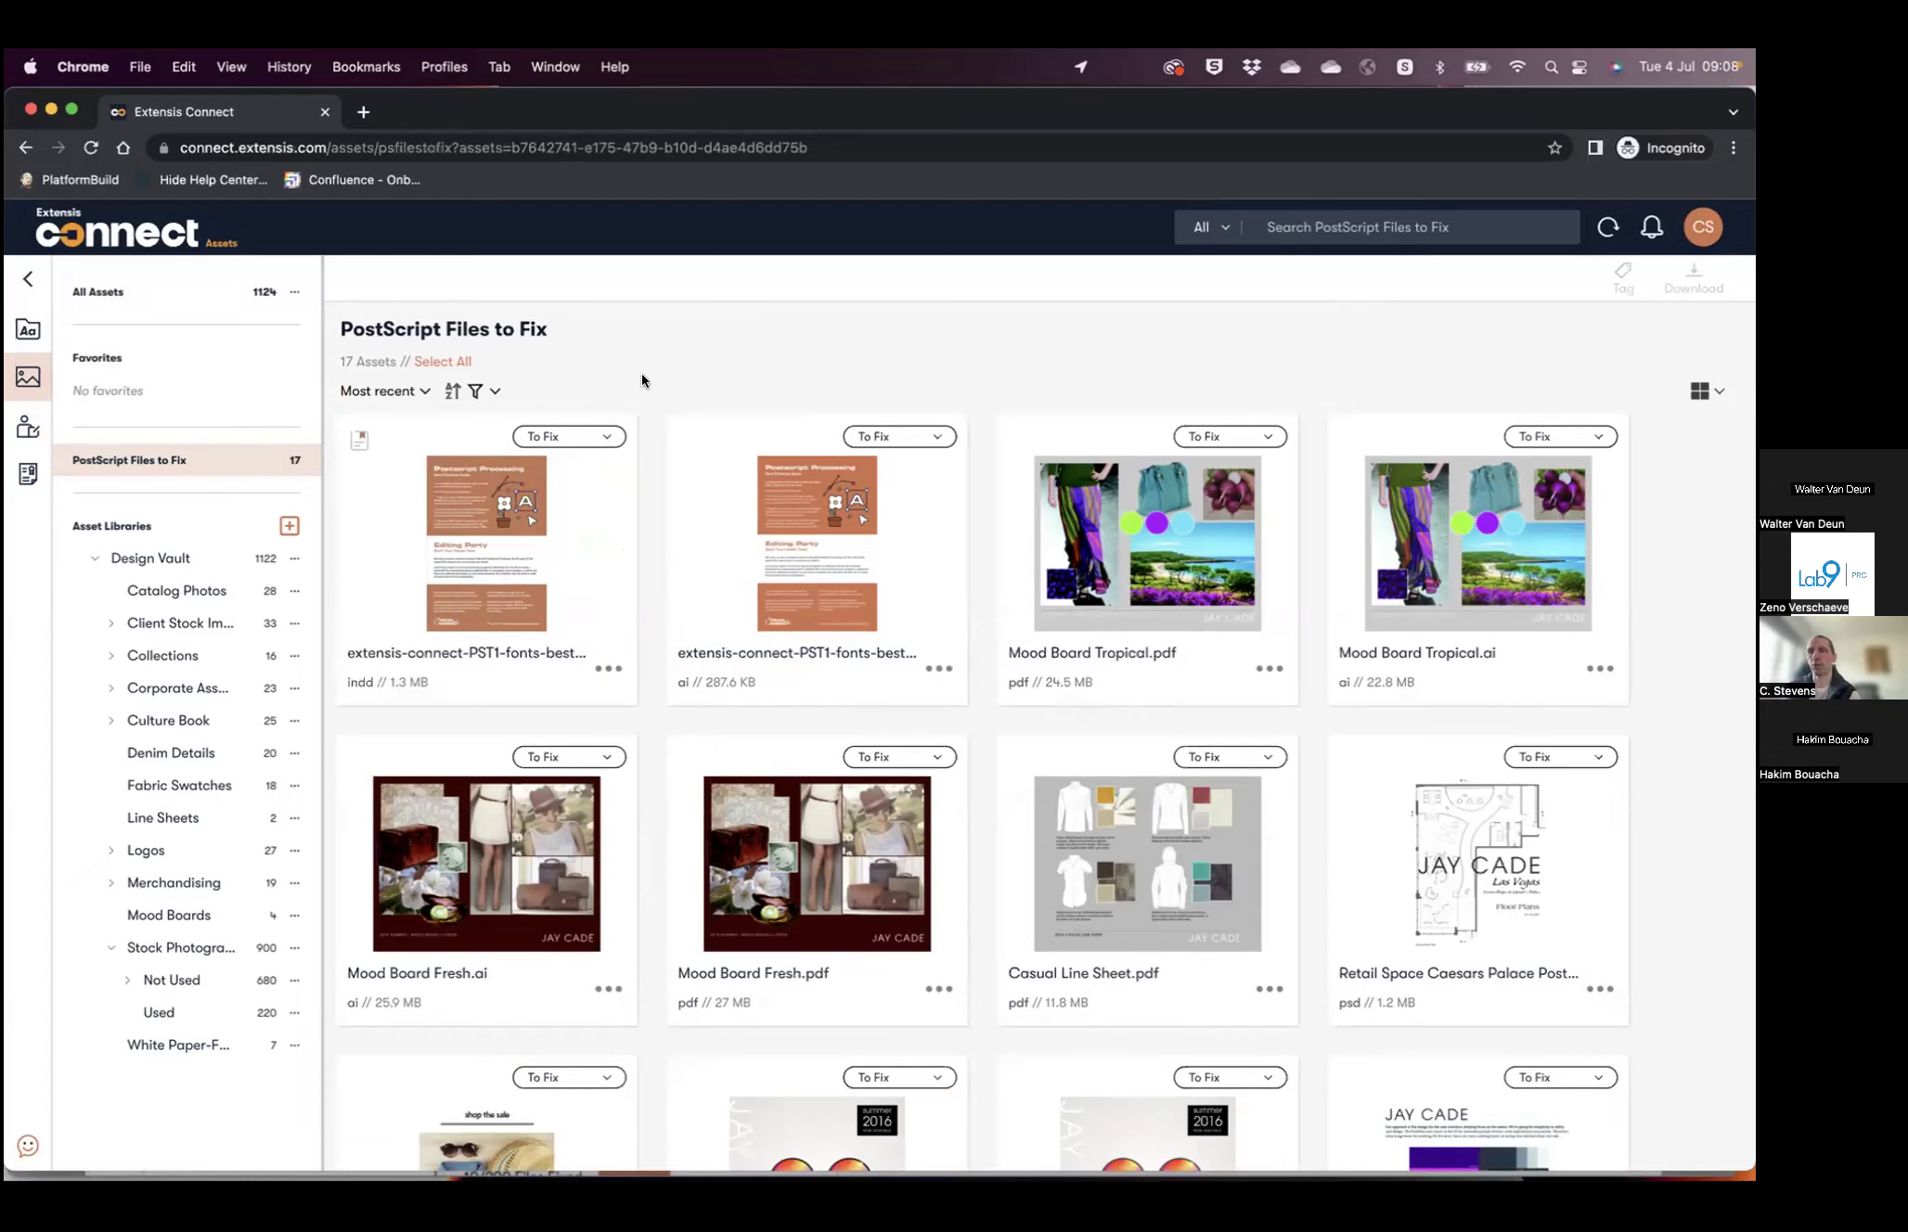
- In Admin analytics, review the Files with PostScript Fonts summary and the report's status choices for the PST1 .indd file, and return to the dashboard
{"action": "left_click", "coordinate": [28, 427]}
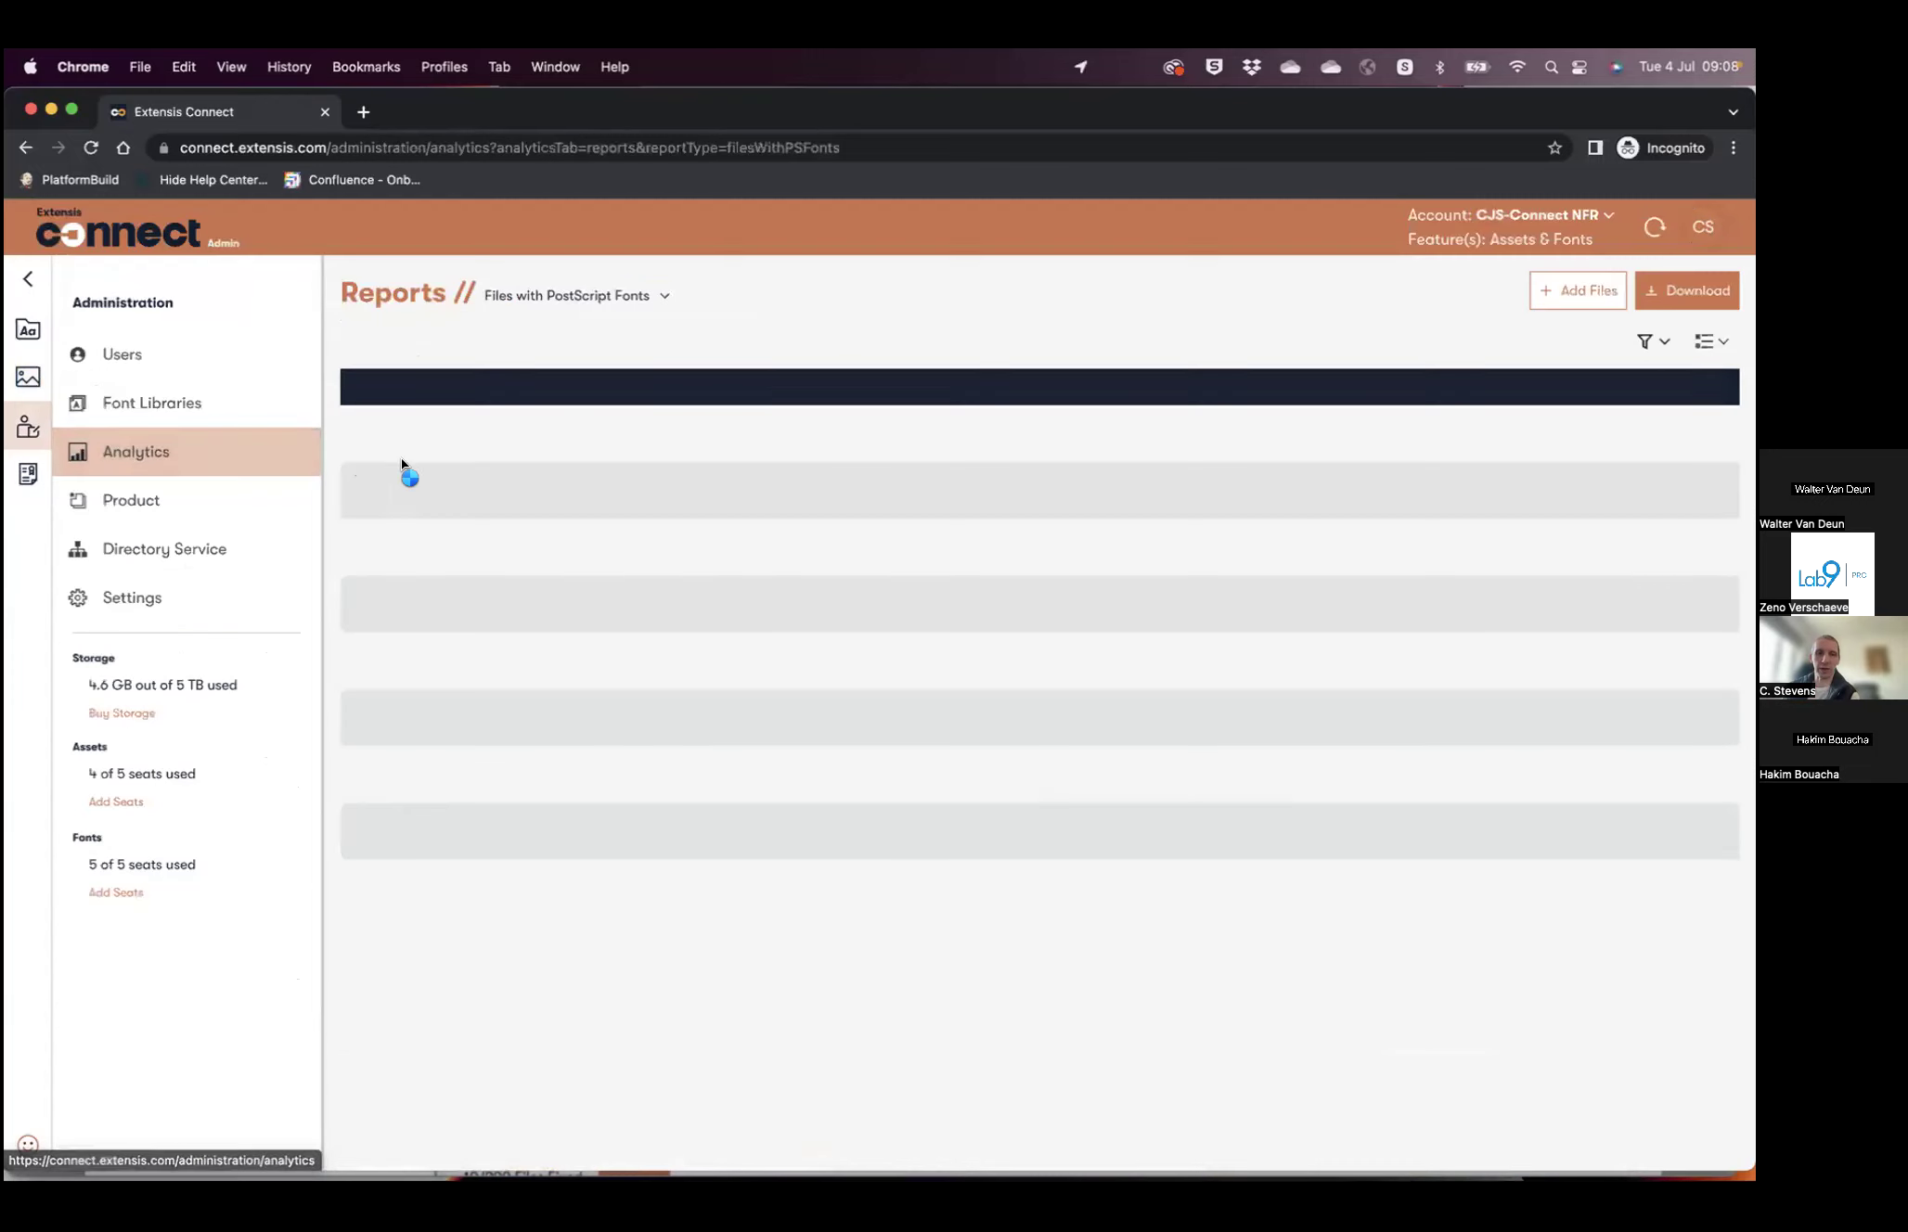
{"action": "left_click", "coordinate": [167, 453]}
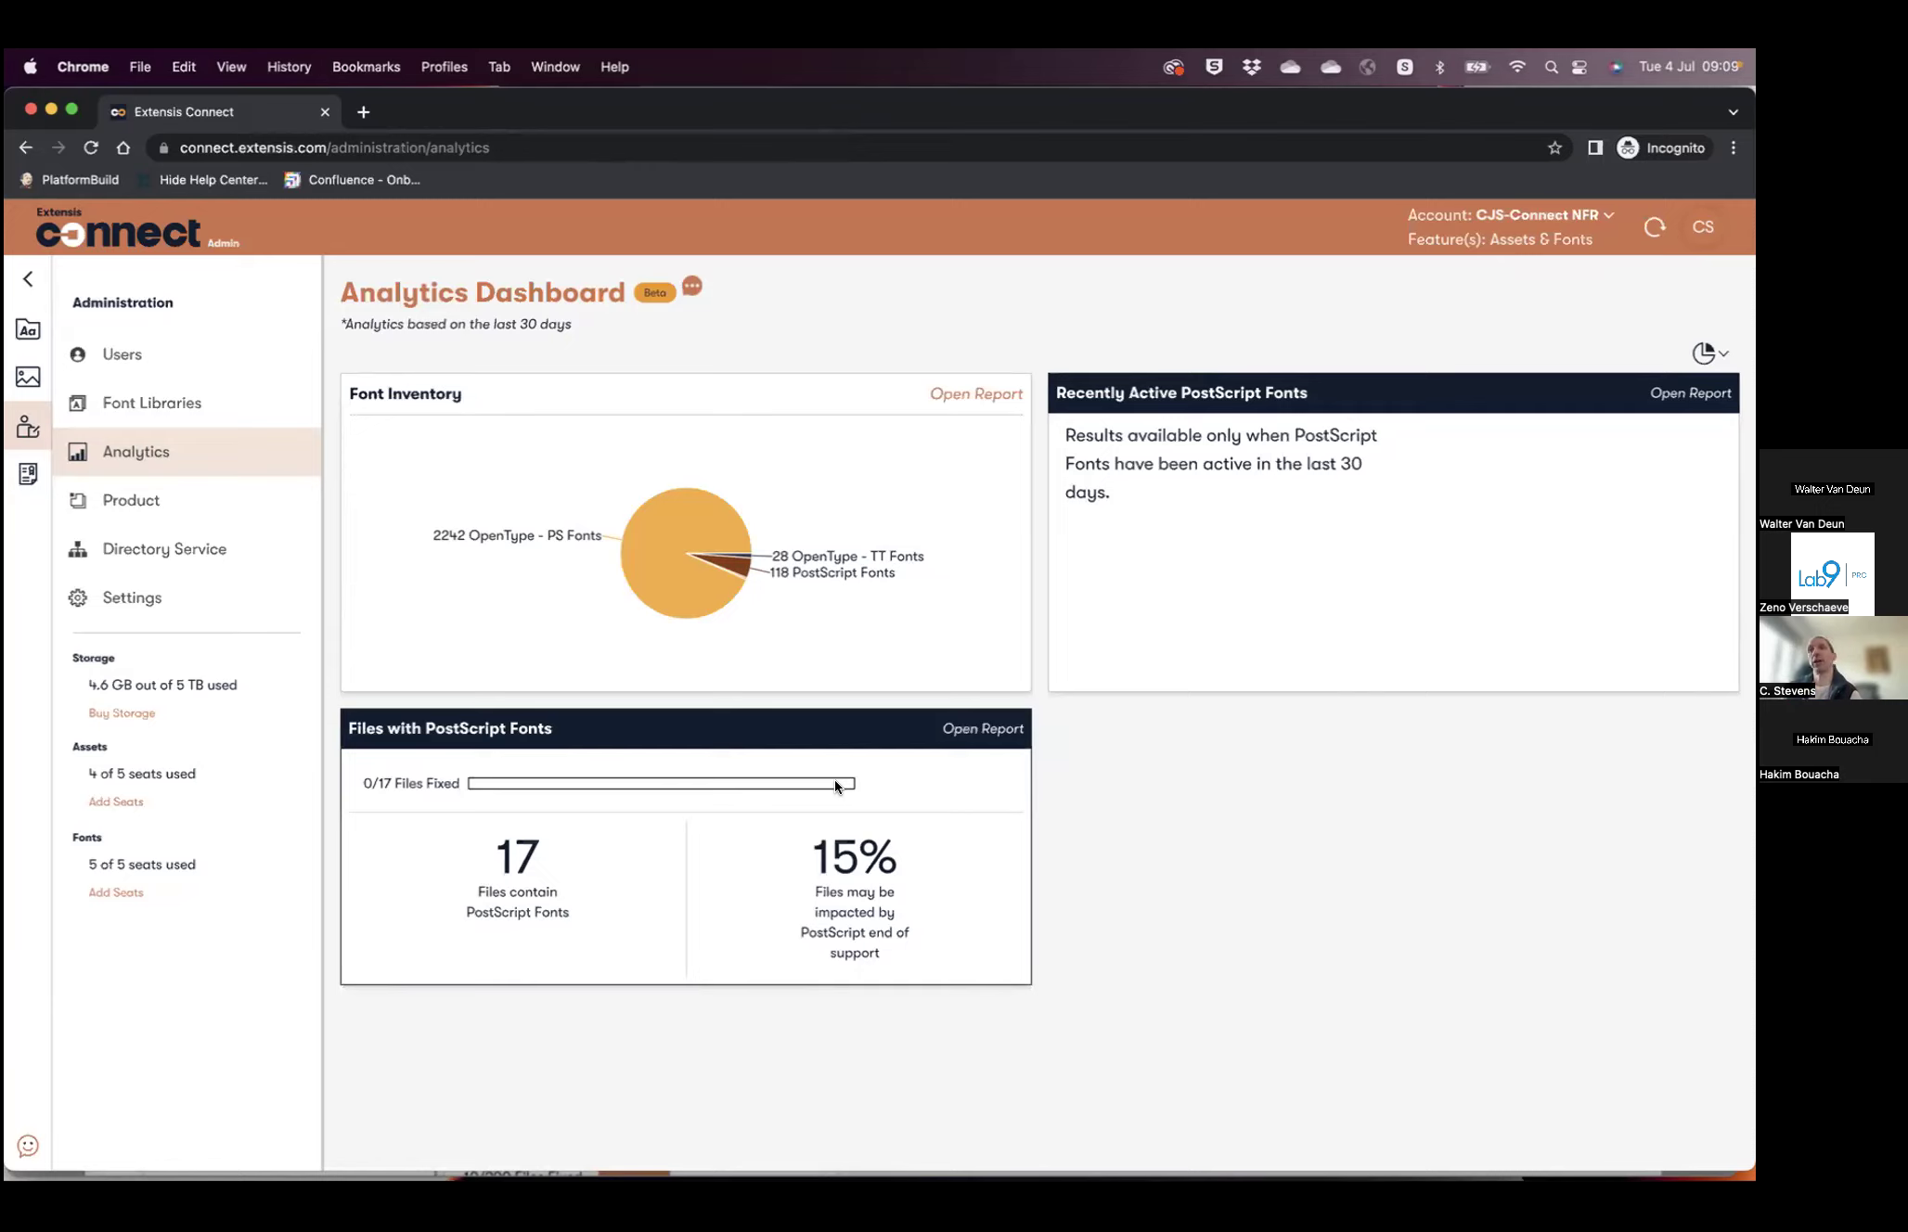
{"action": "left_click", "coordinate": [982, 728]}
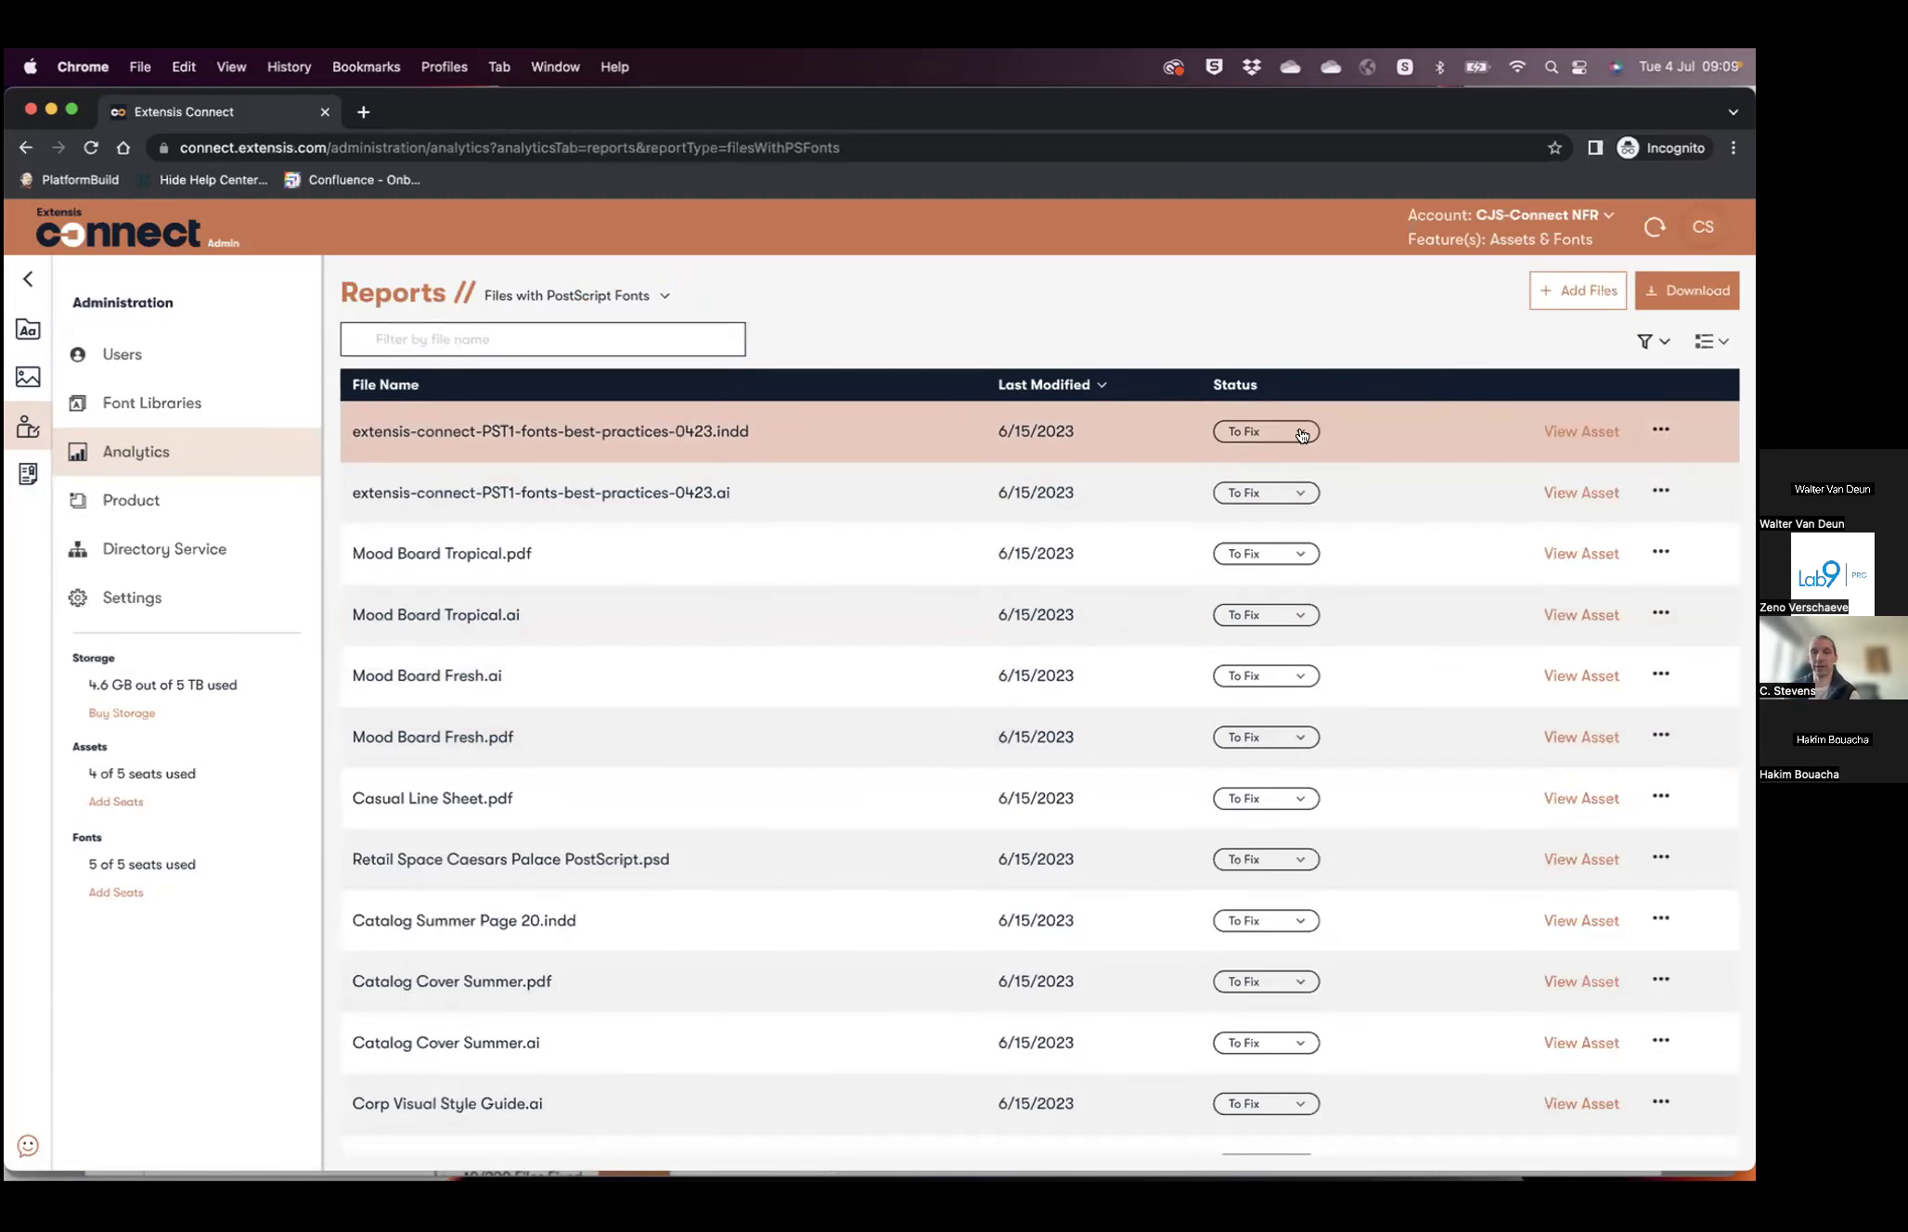
{"action": "left_click", "coordinate": [1298, 434]}
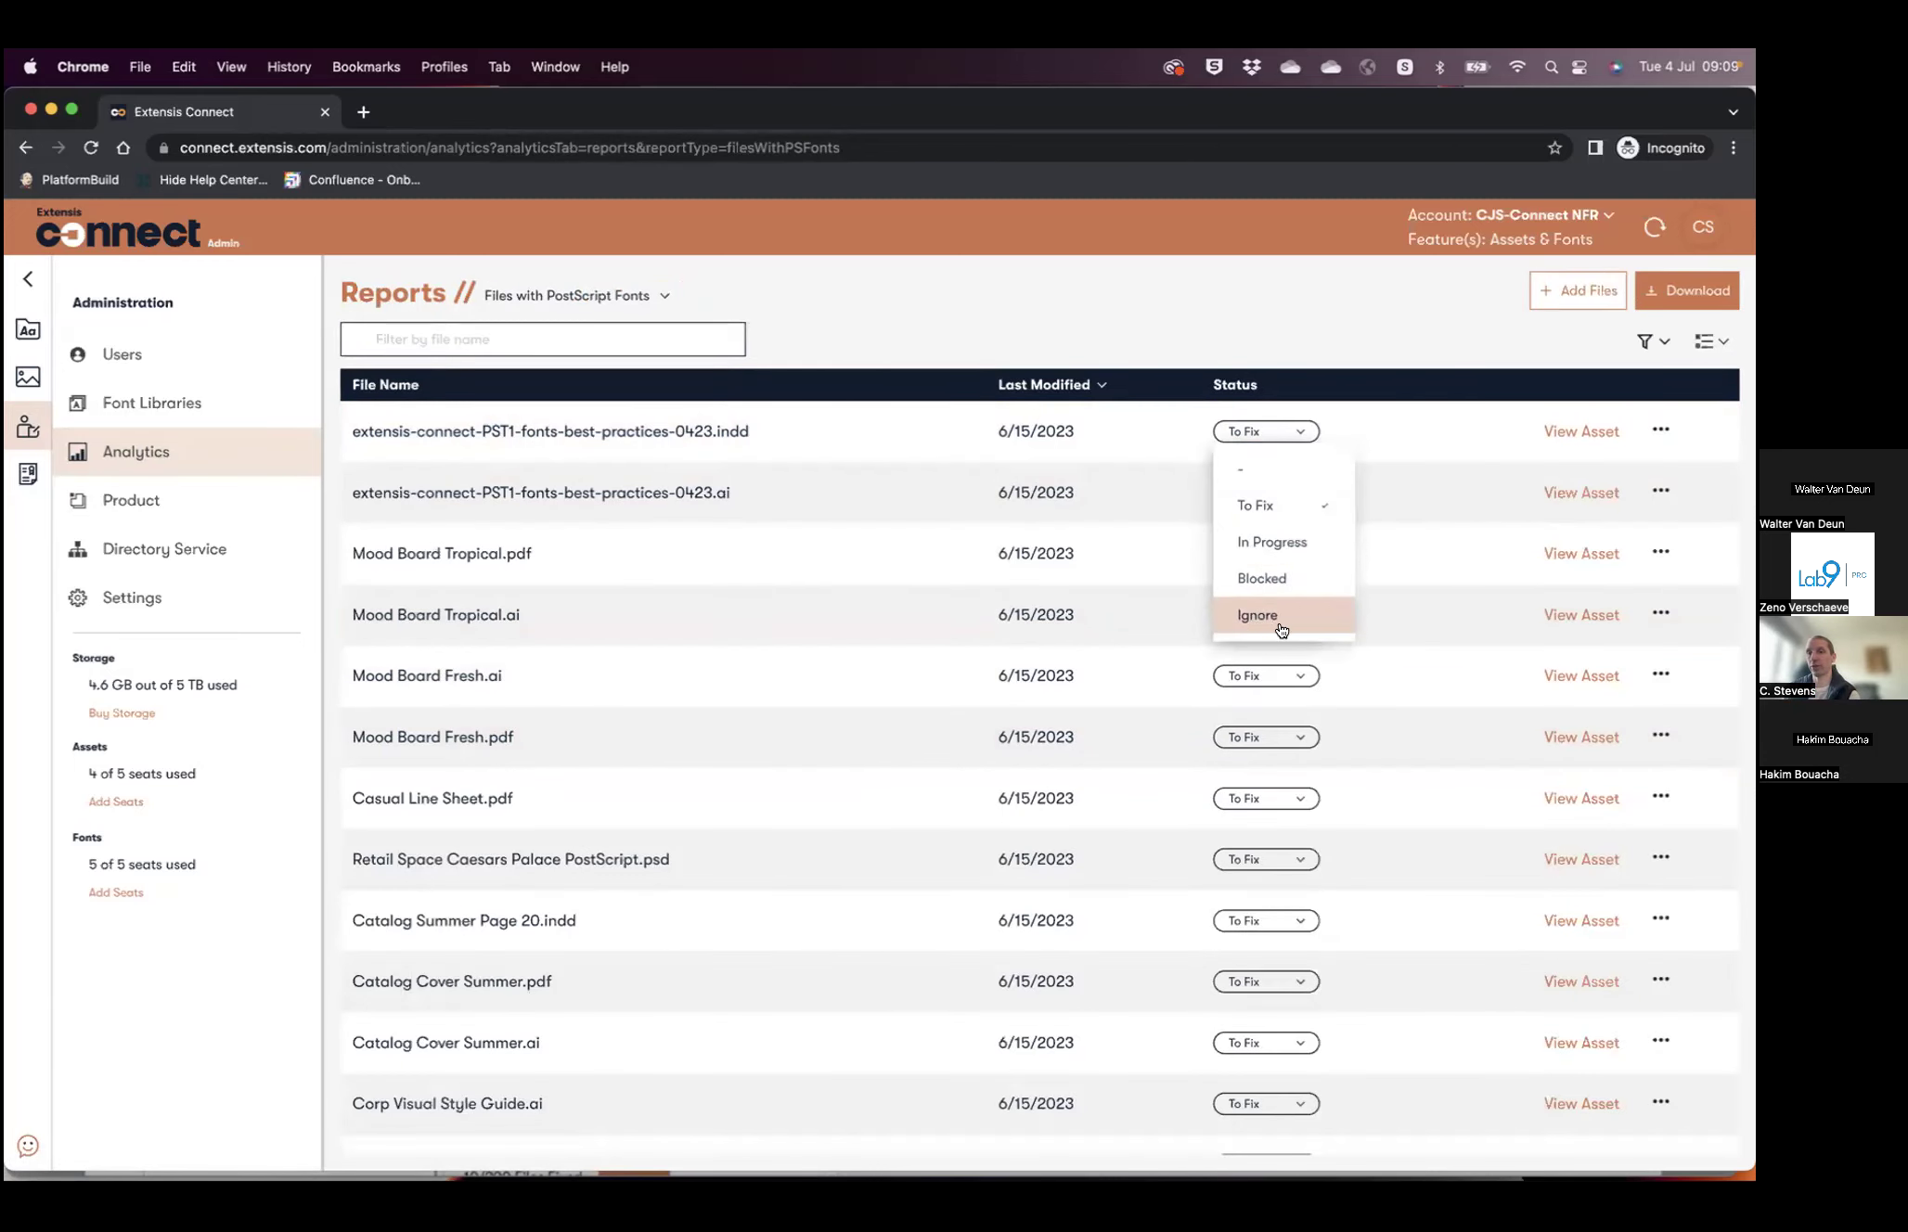
{"action": "left_click", "coordinate": [1414, 396]}
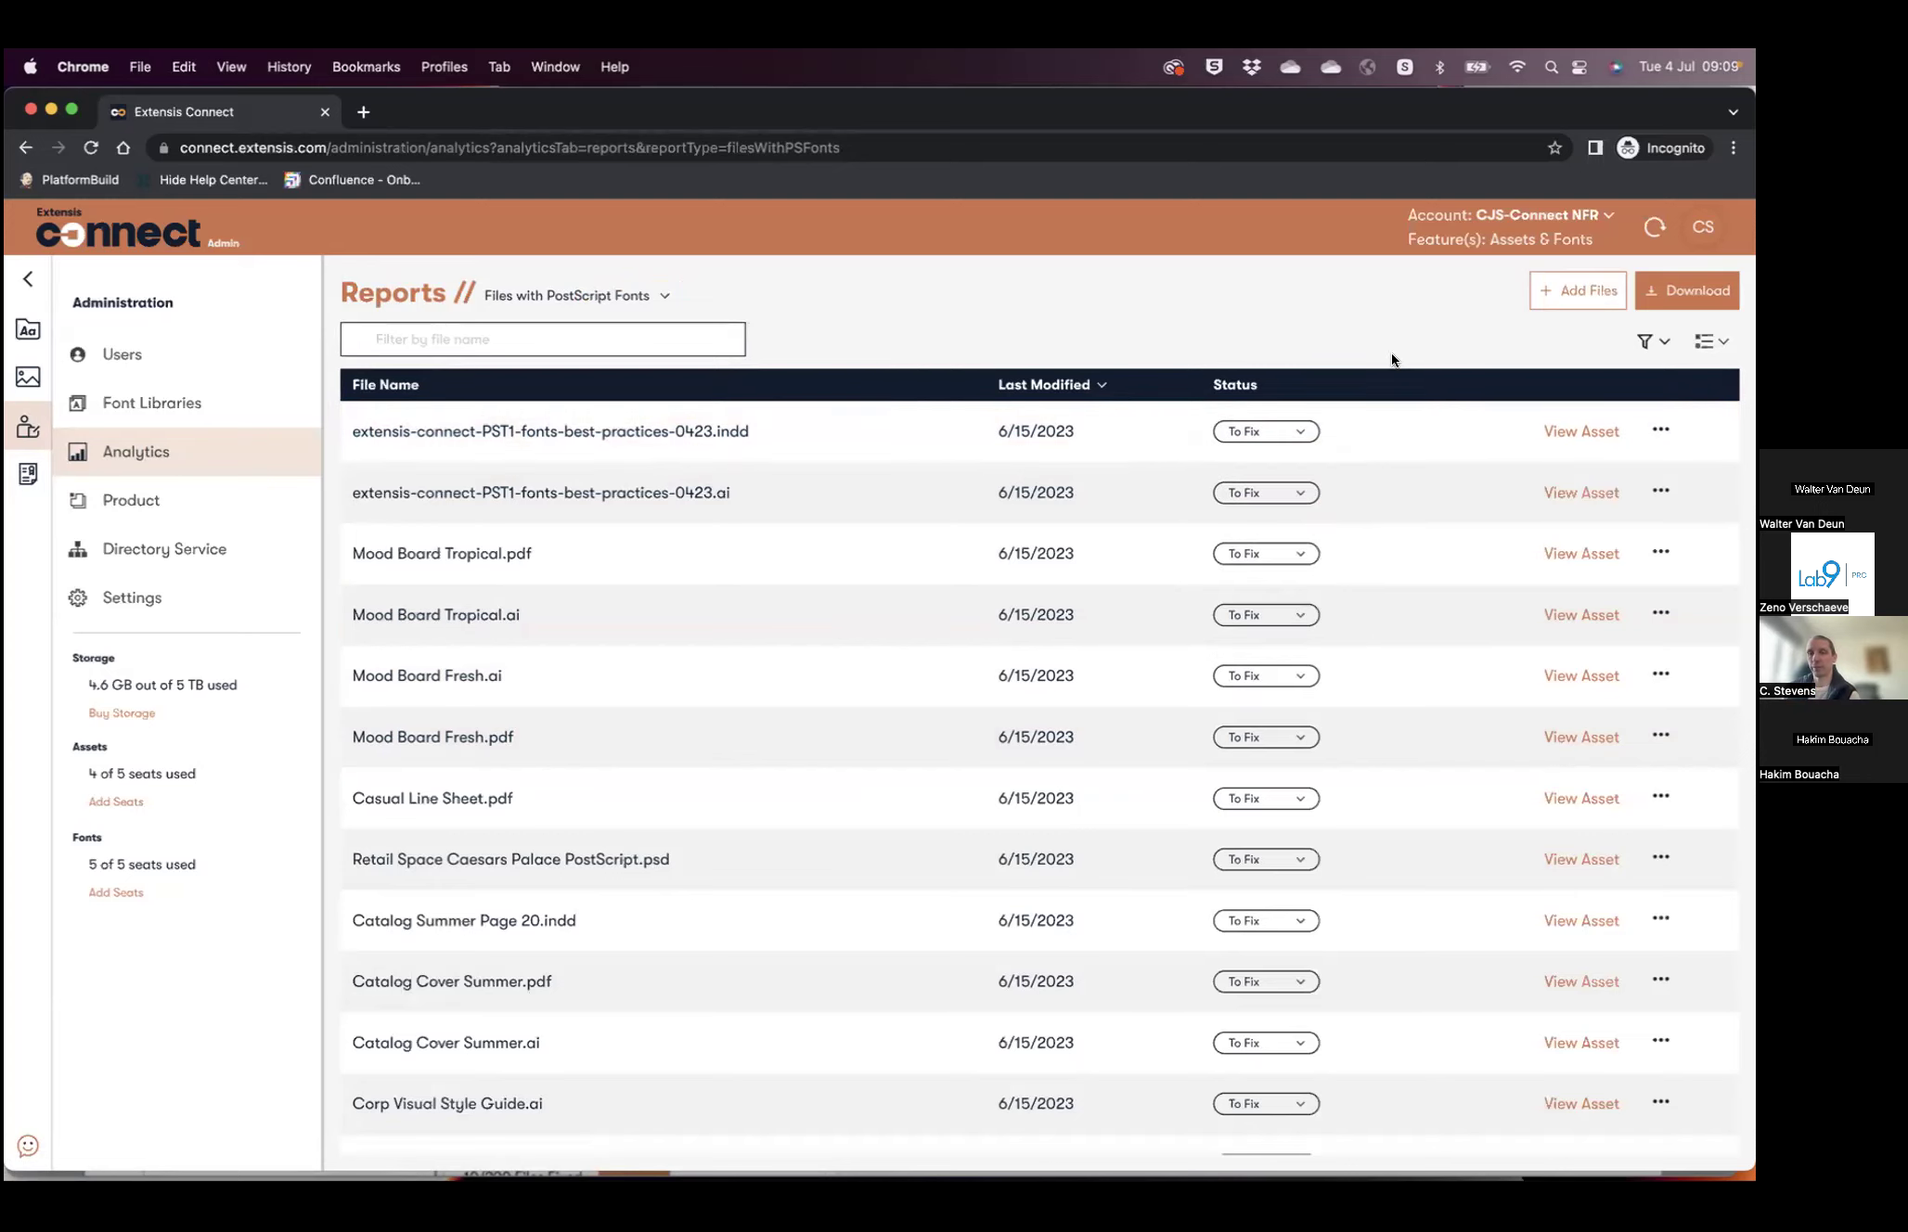
{"action": "left_click", "coordinate": [27, 425]}
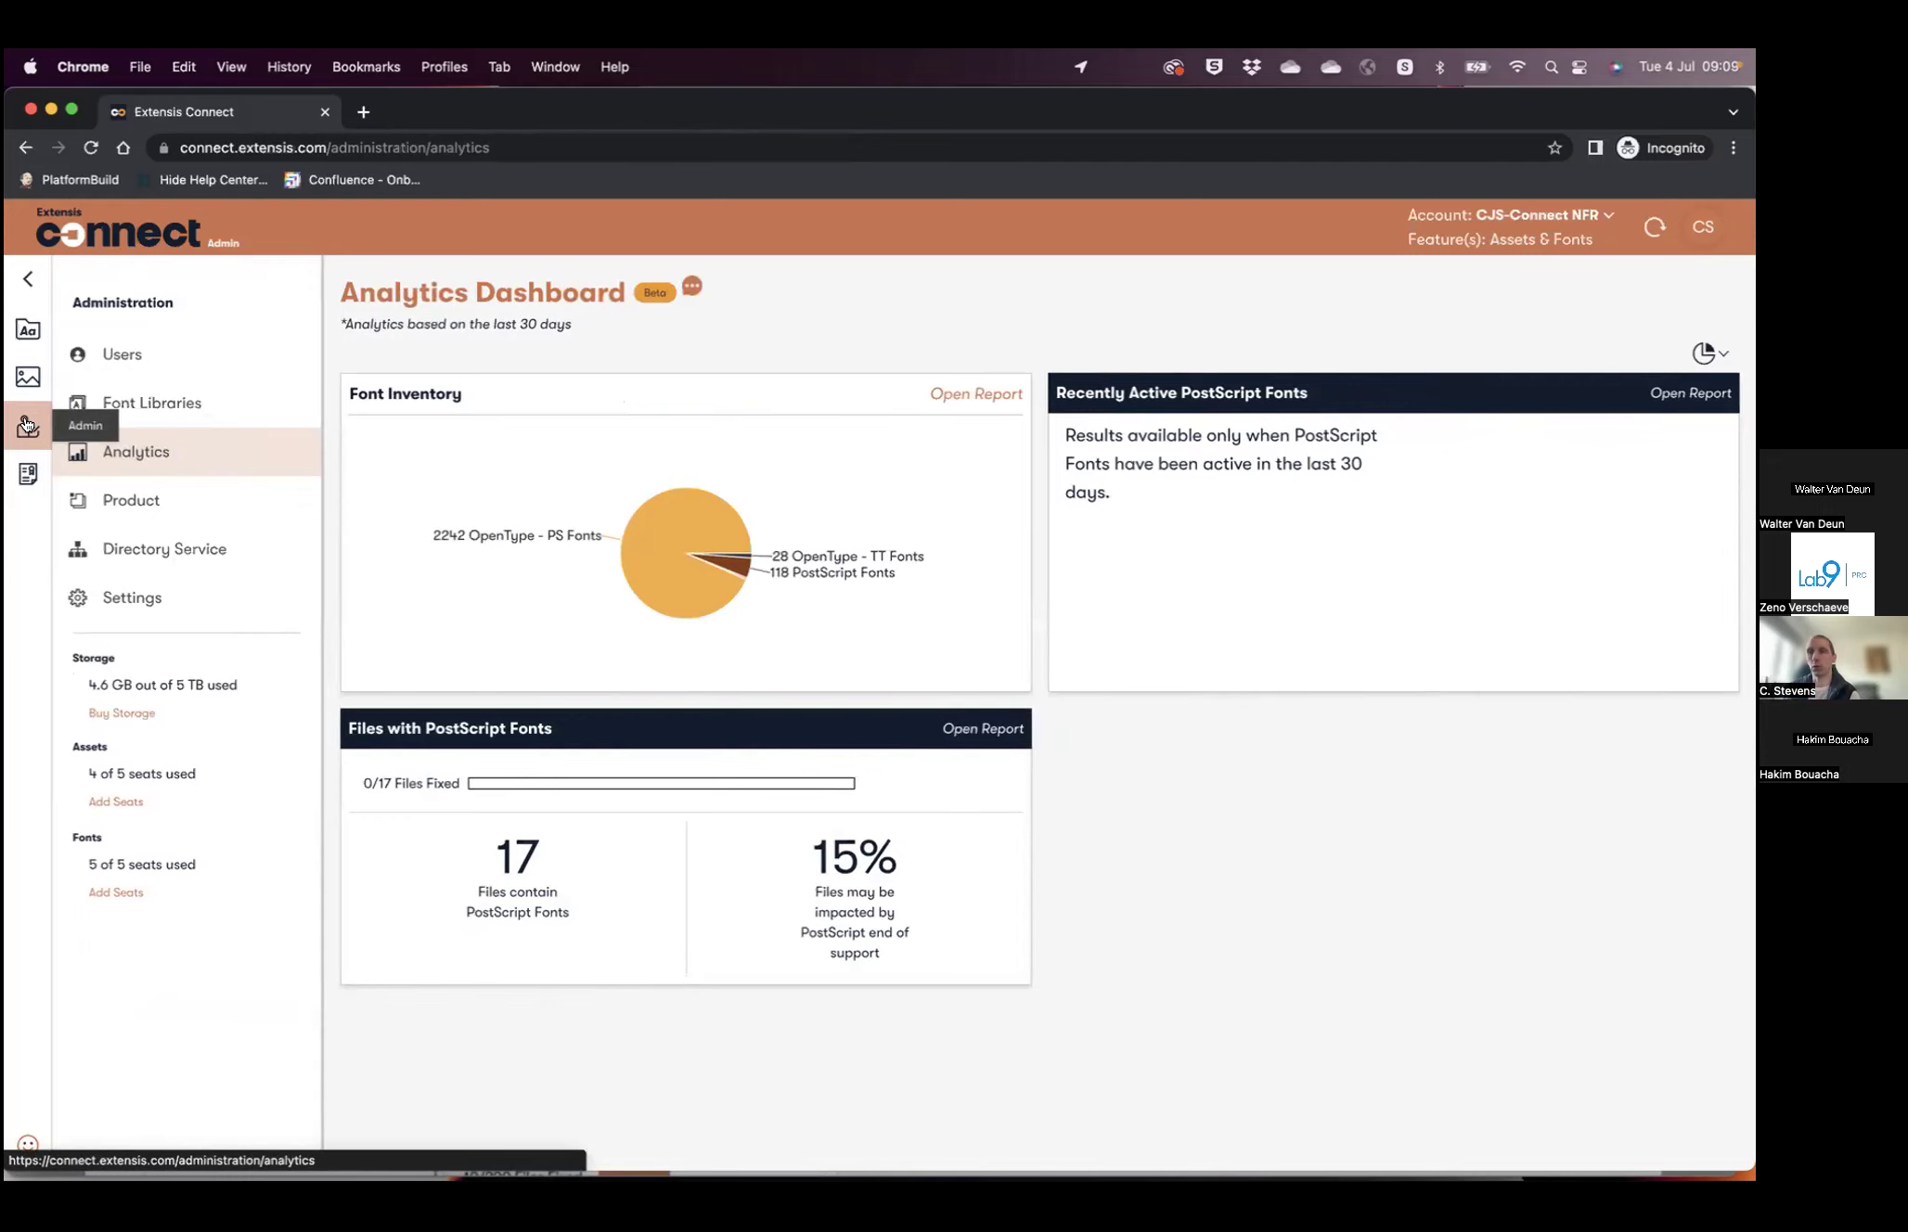
- In the Licenses section, look over the blank form for a new license and discard it
{"action": "left_click", "coordinate": [25, 475]}
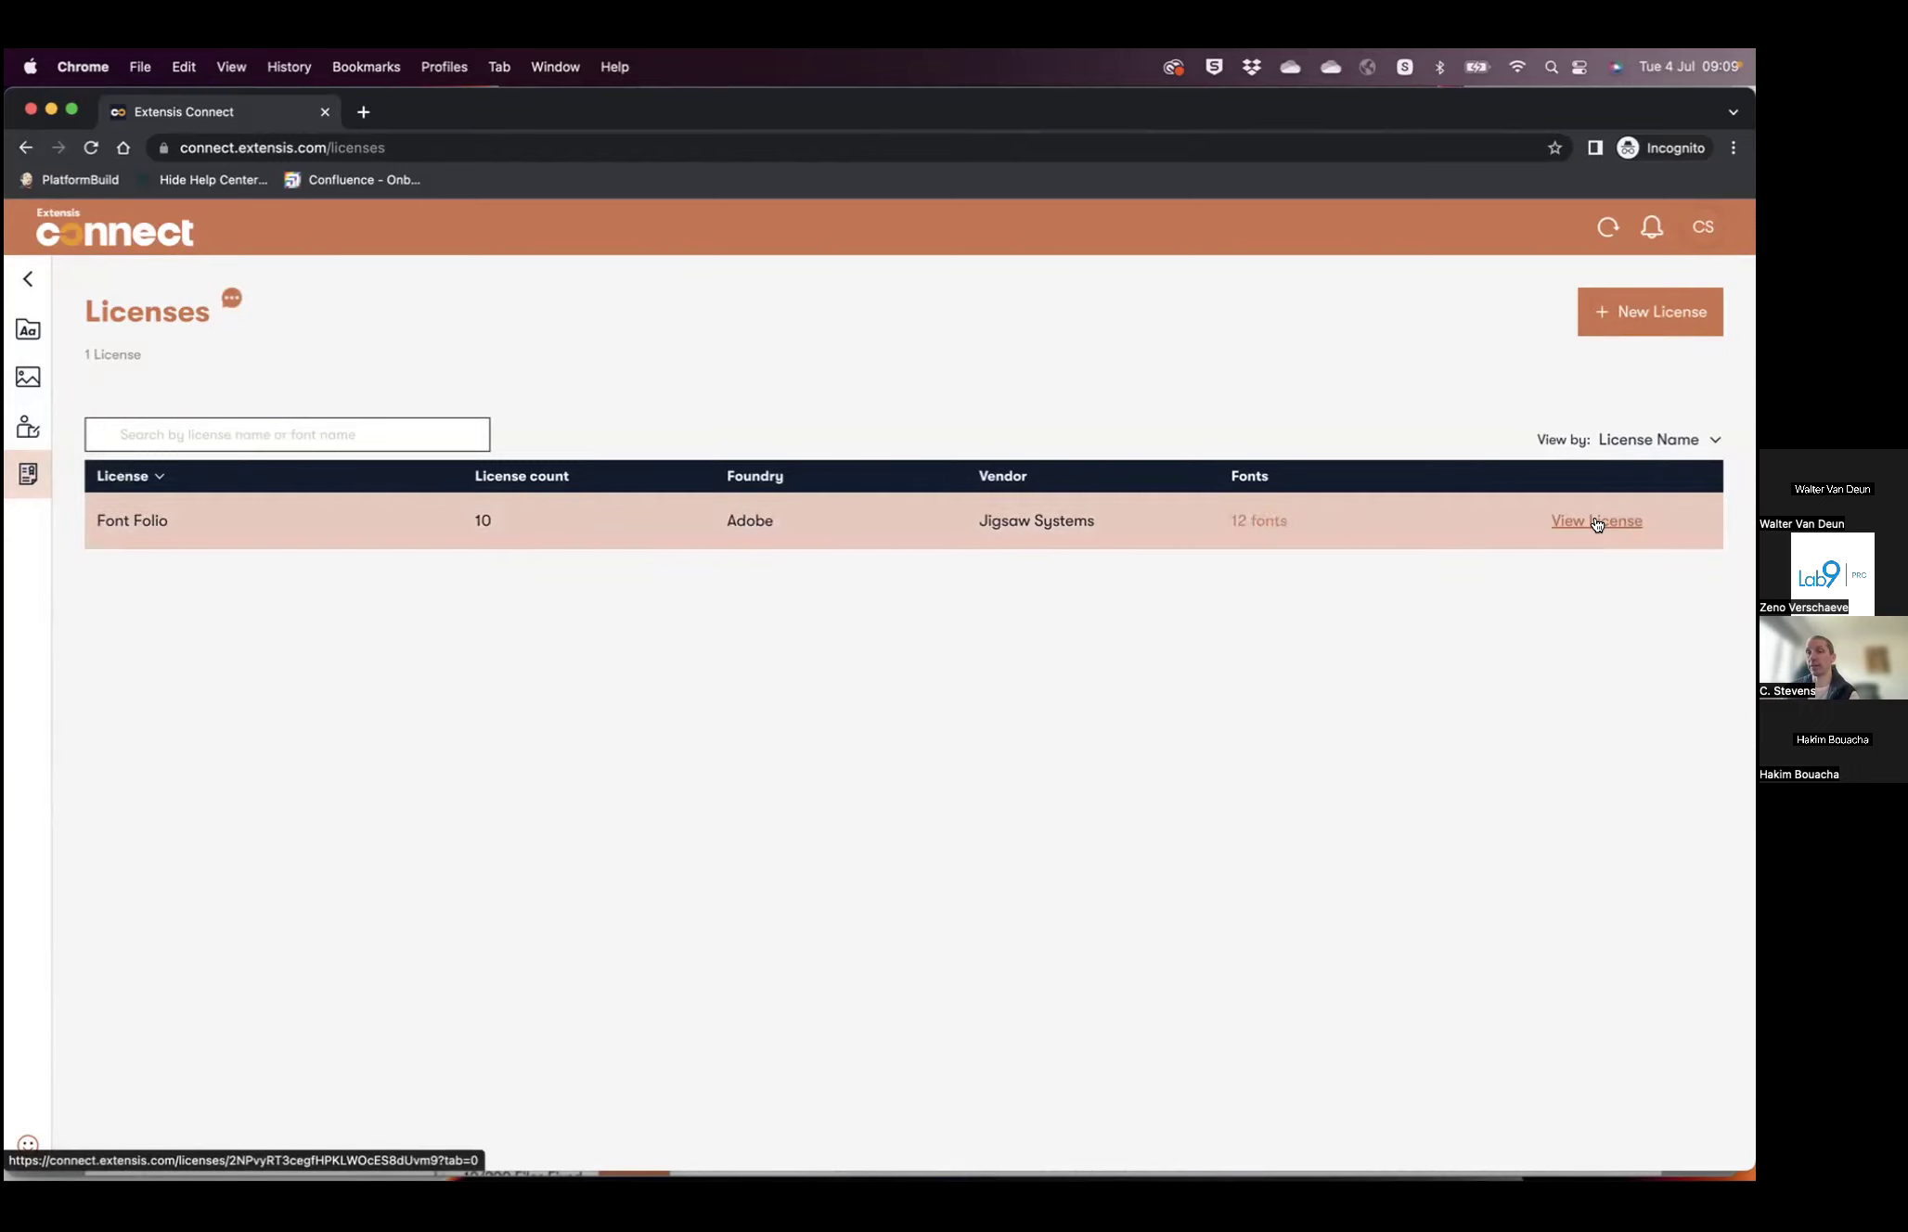
{"action": "left_click", "coordinate": [1652, 308]}
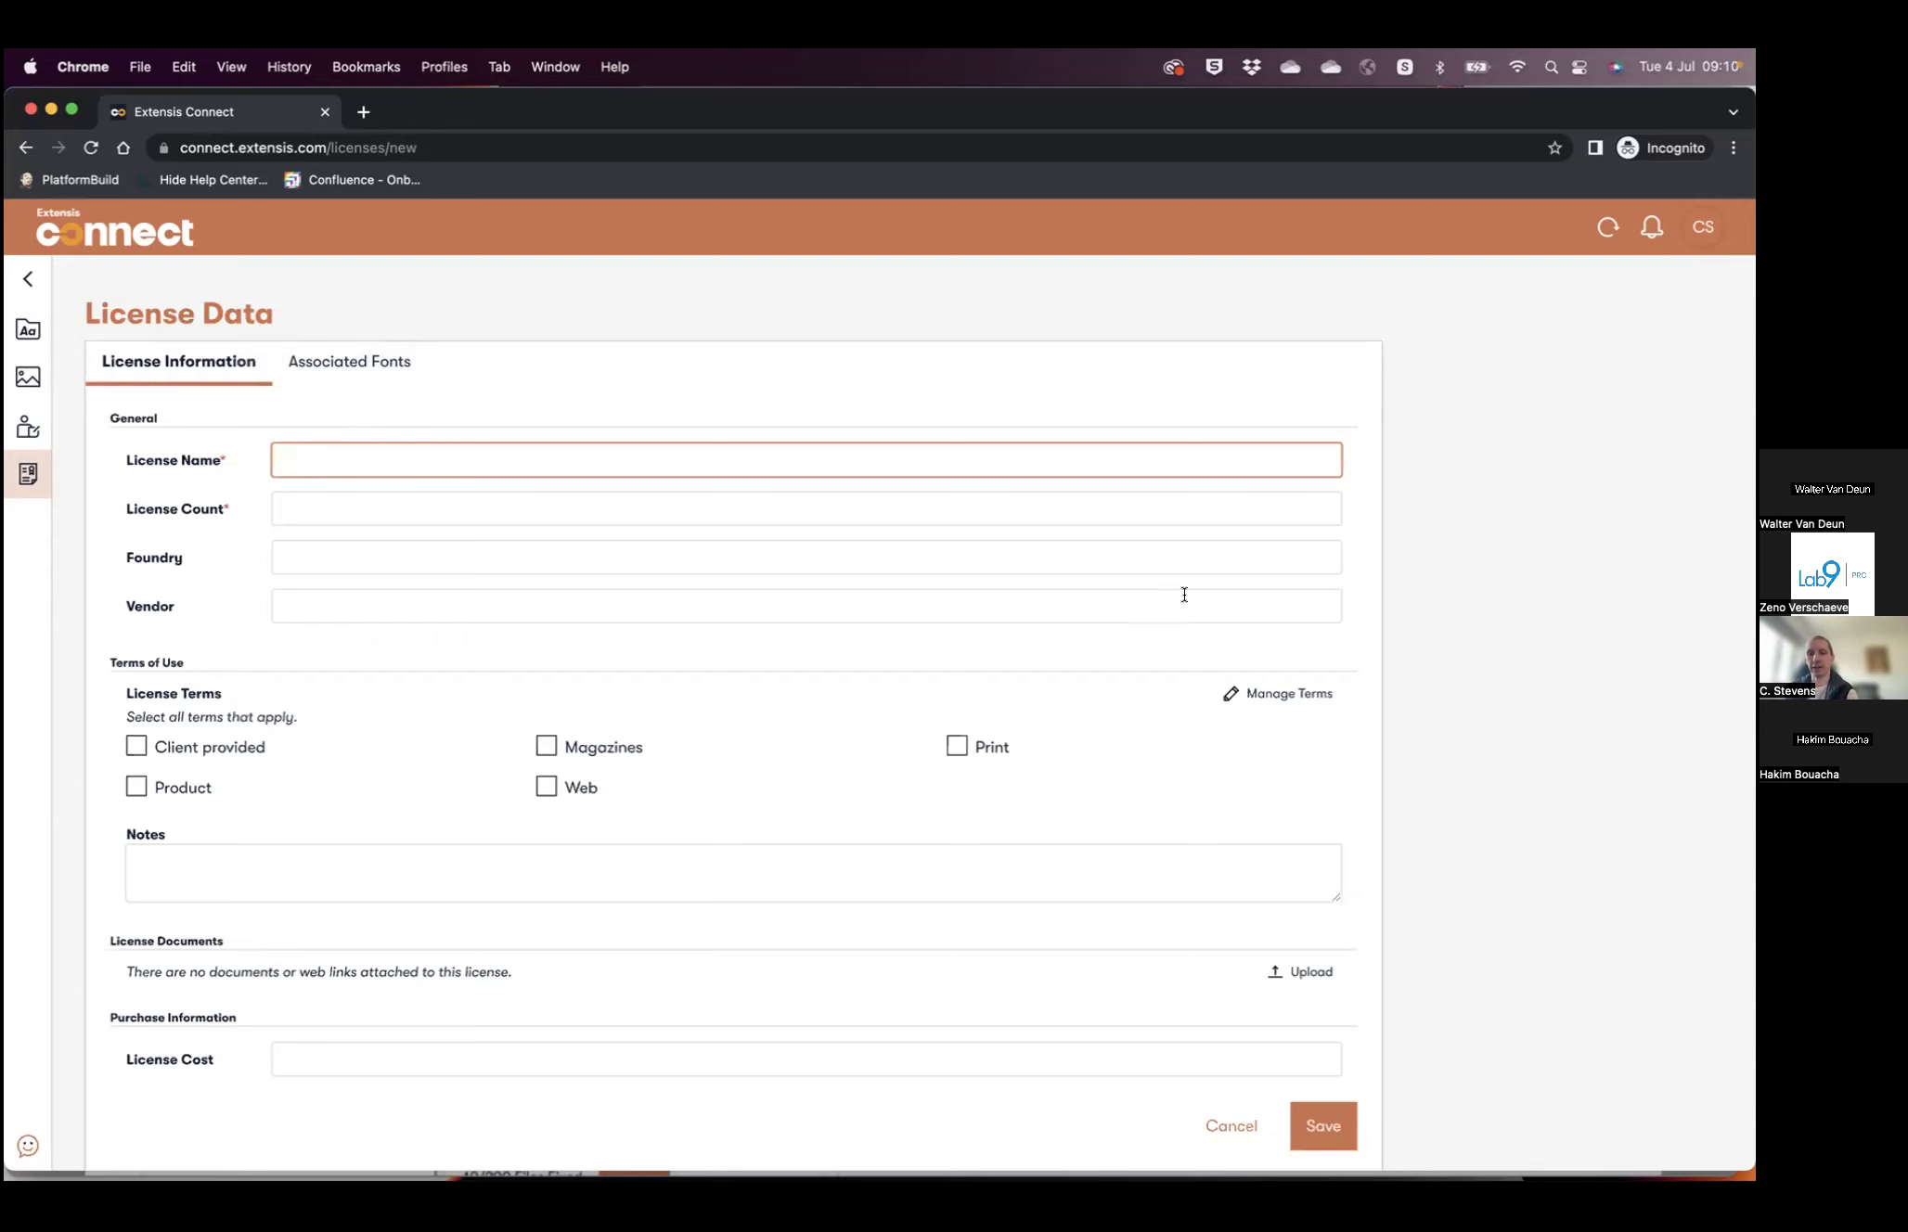
{"action": "left_click", "coordinate": [1232, 1126]}
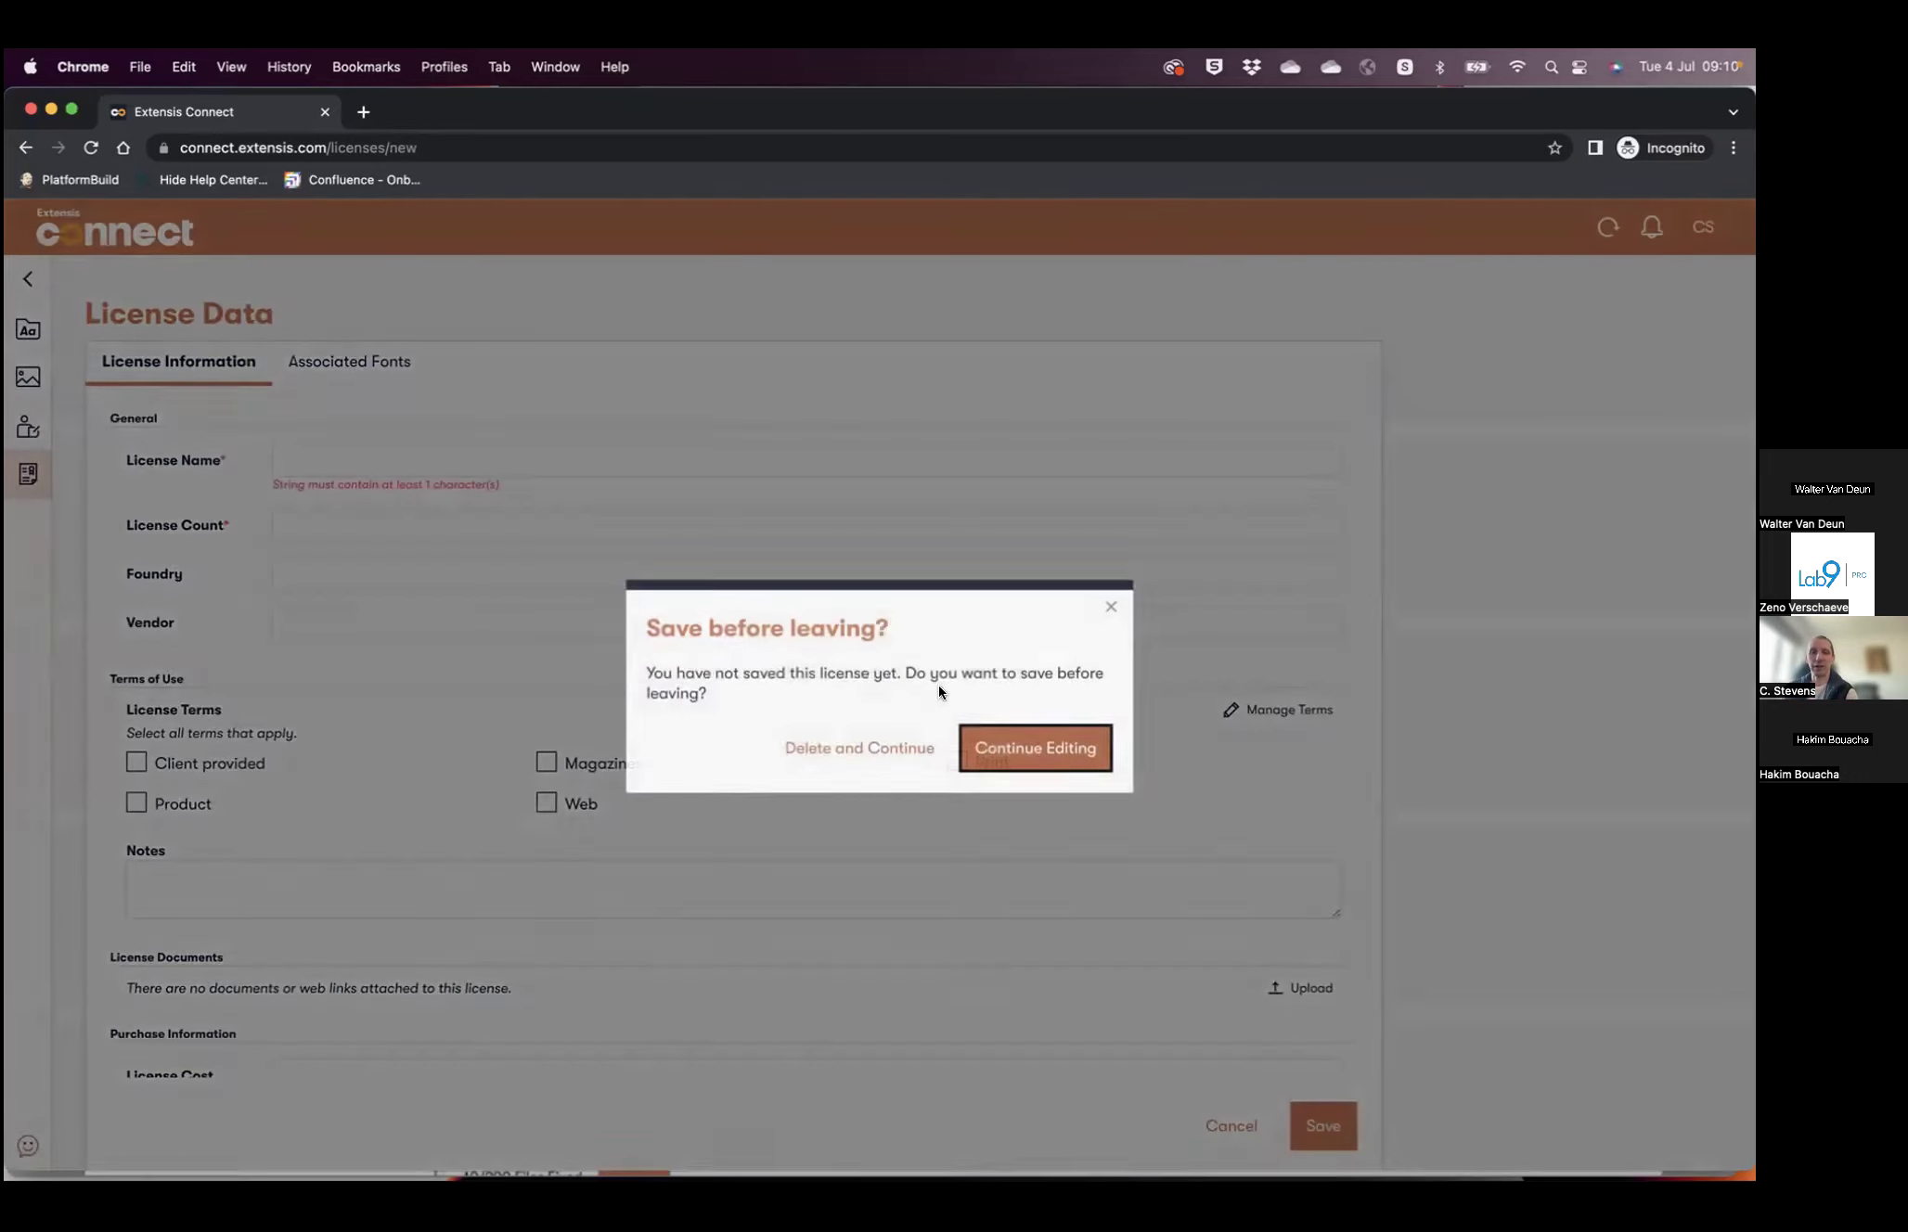
{"action": "left_click", "coordinate": [836, 736]}
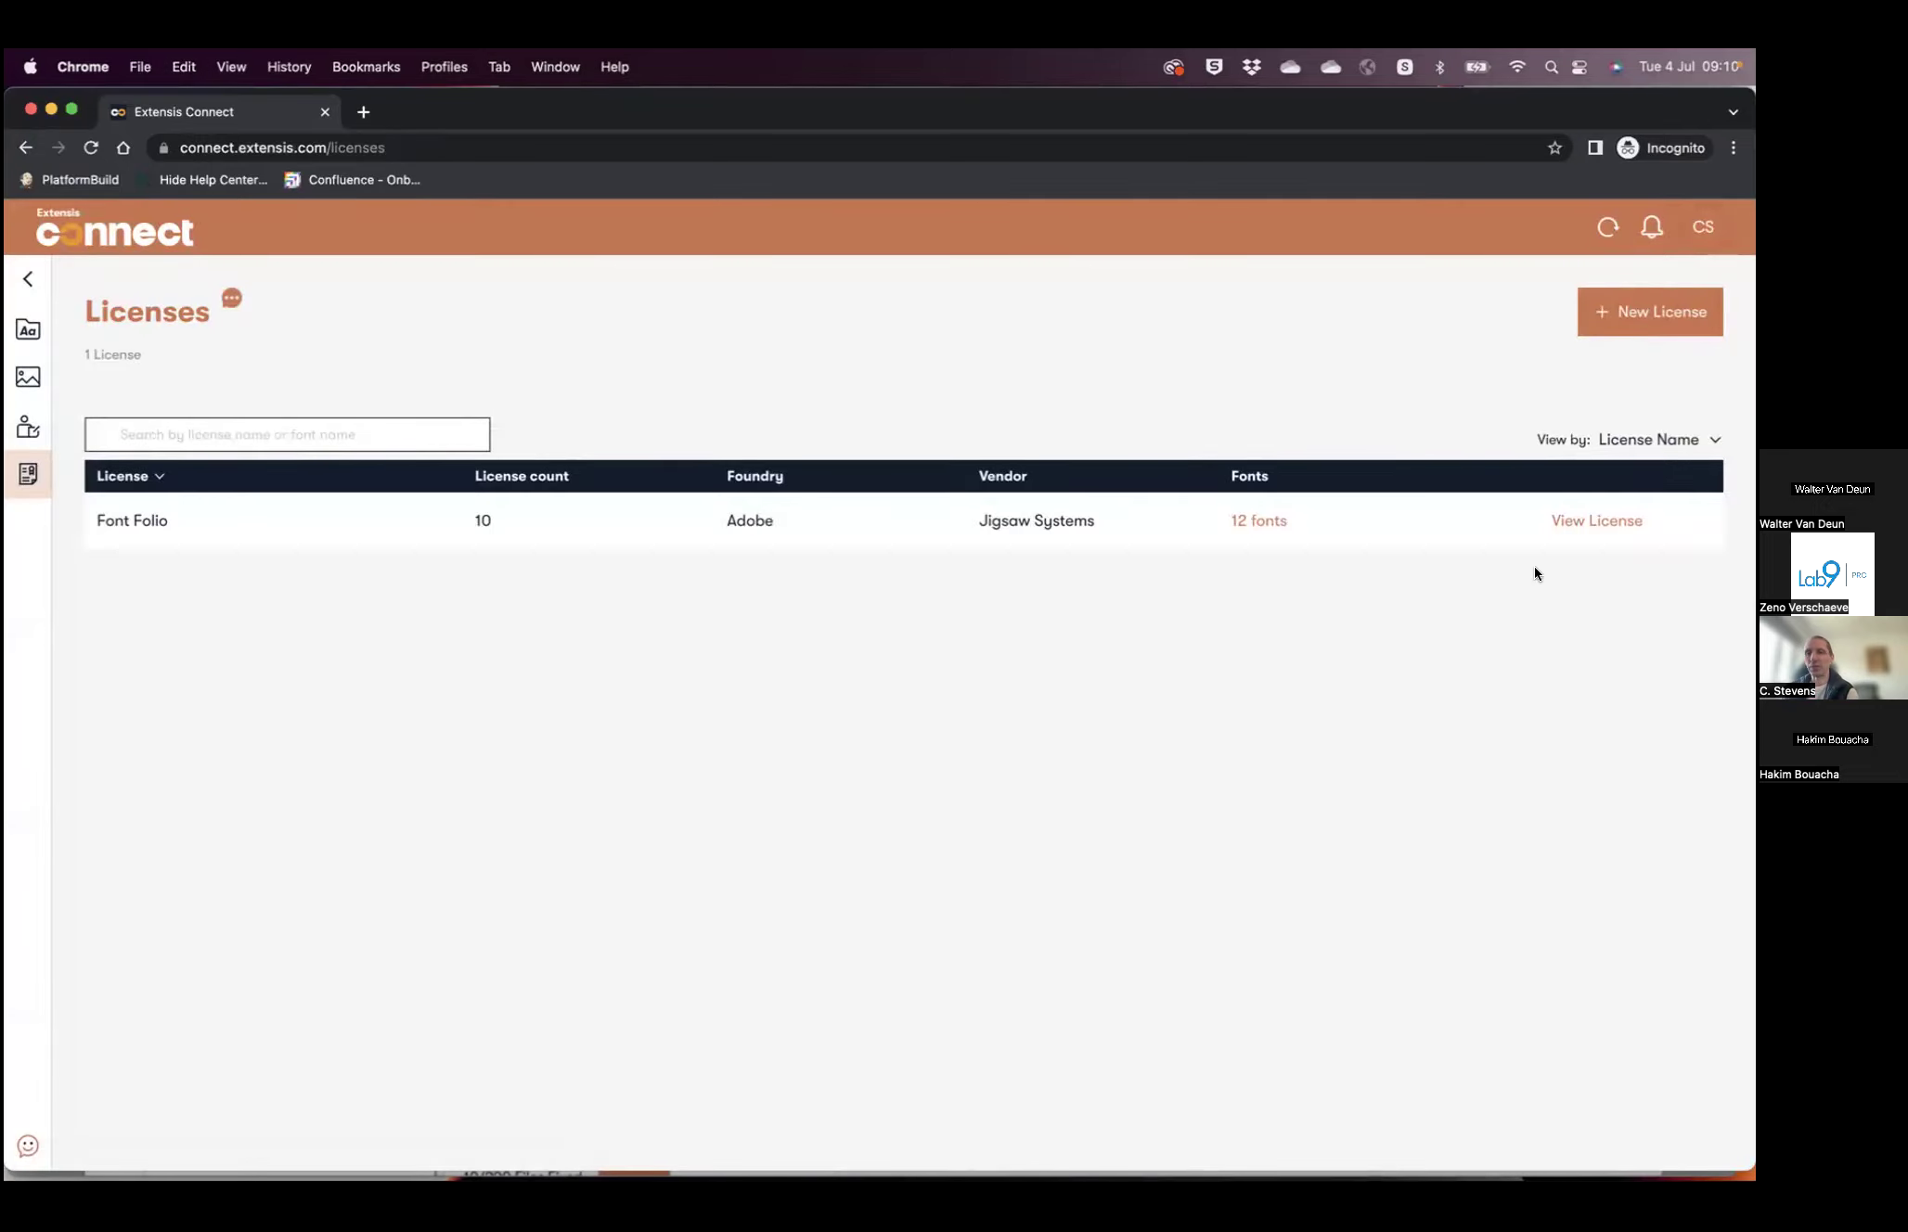
- View the Font Folio license and examine its associated Adobe Caslon Pro and Adobe Garamond Pro families and its license information
{"action": "left_click", "coordinate": [1556, 531]}
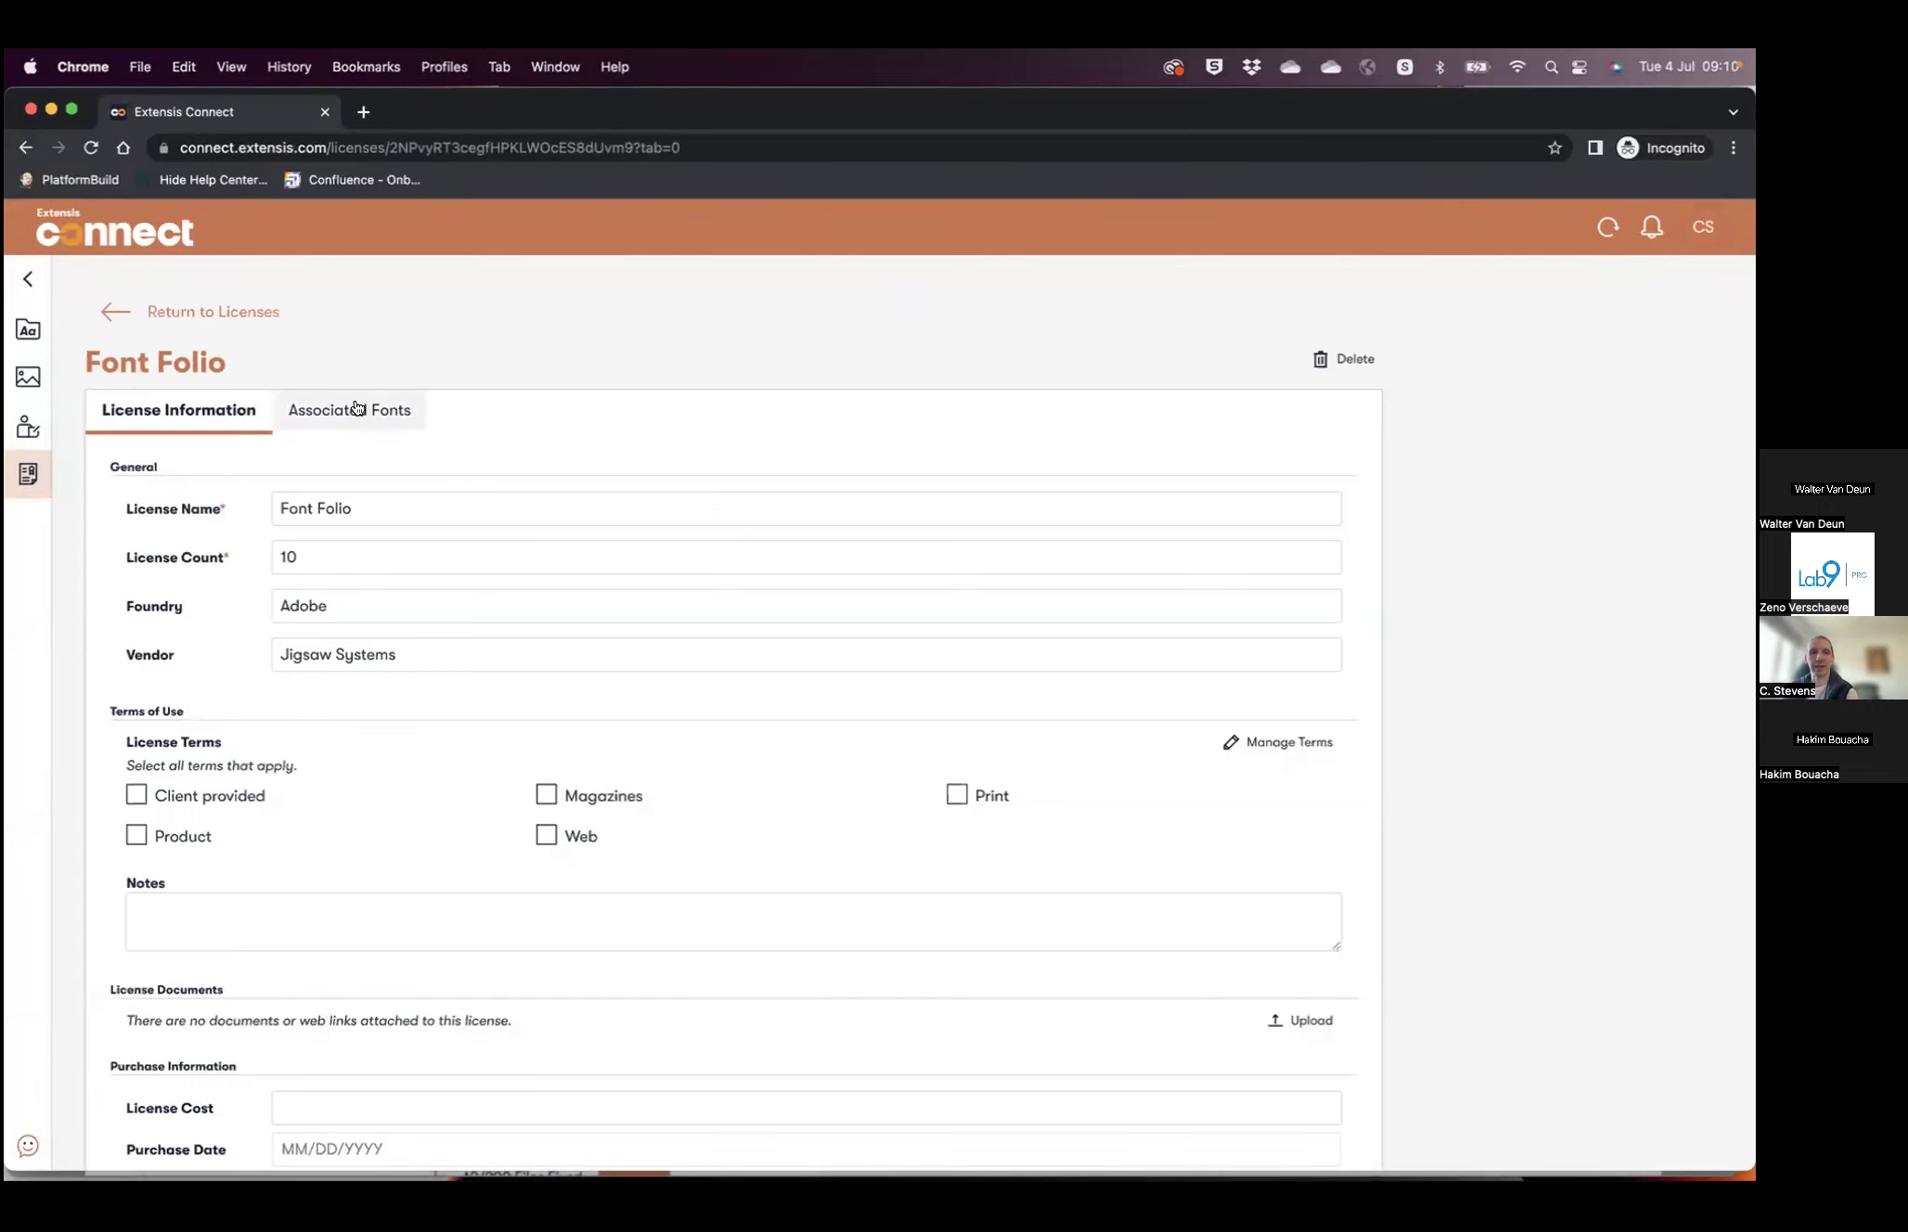
{"action": "left_click", "coordinate": [315, 410]}
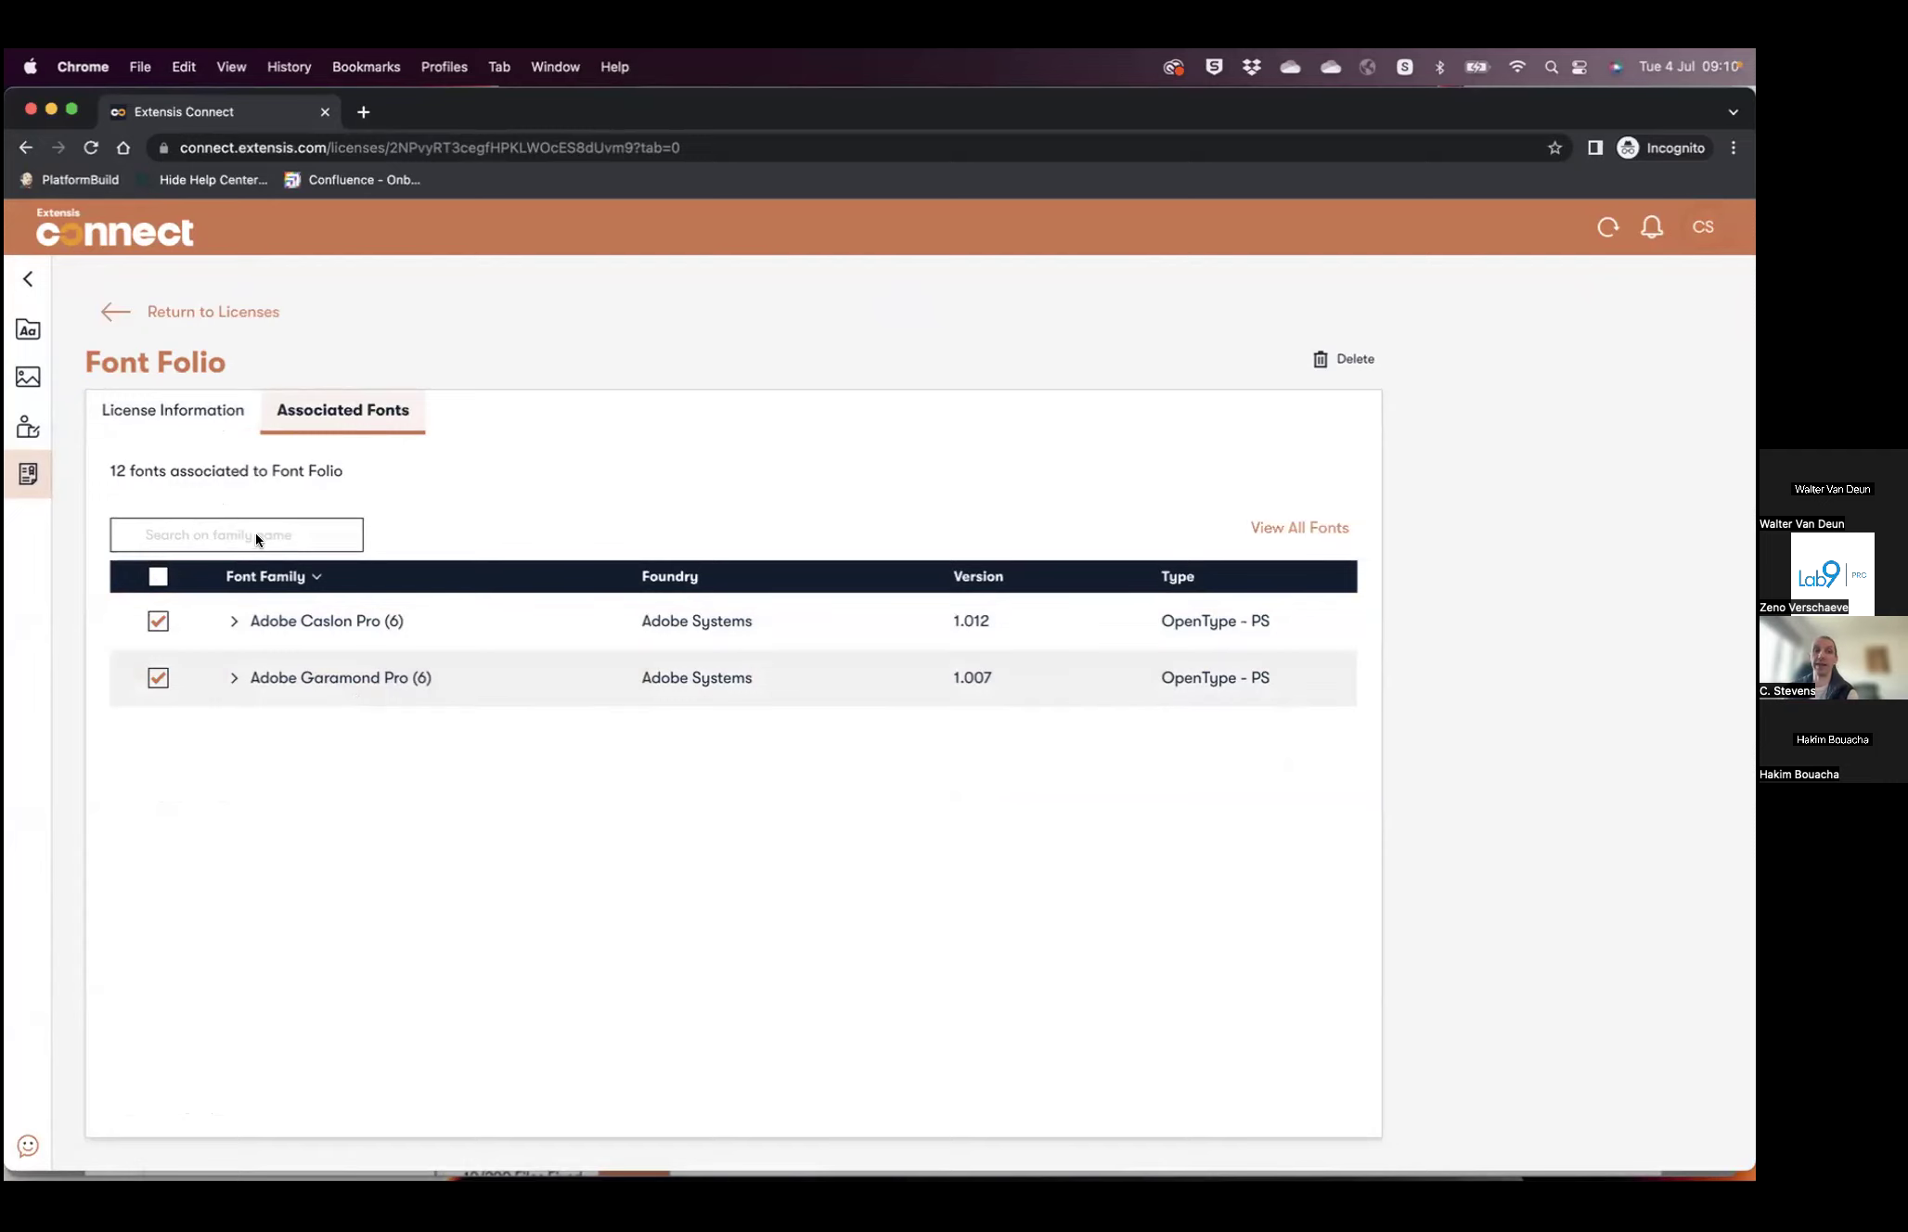
{"action": "left_click_drag", "start_coordinate": [105, 469], "coordinate": [194, 470]}
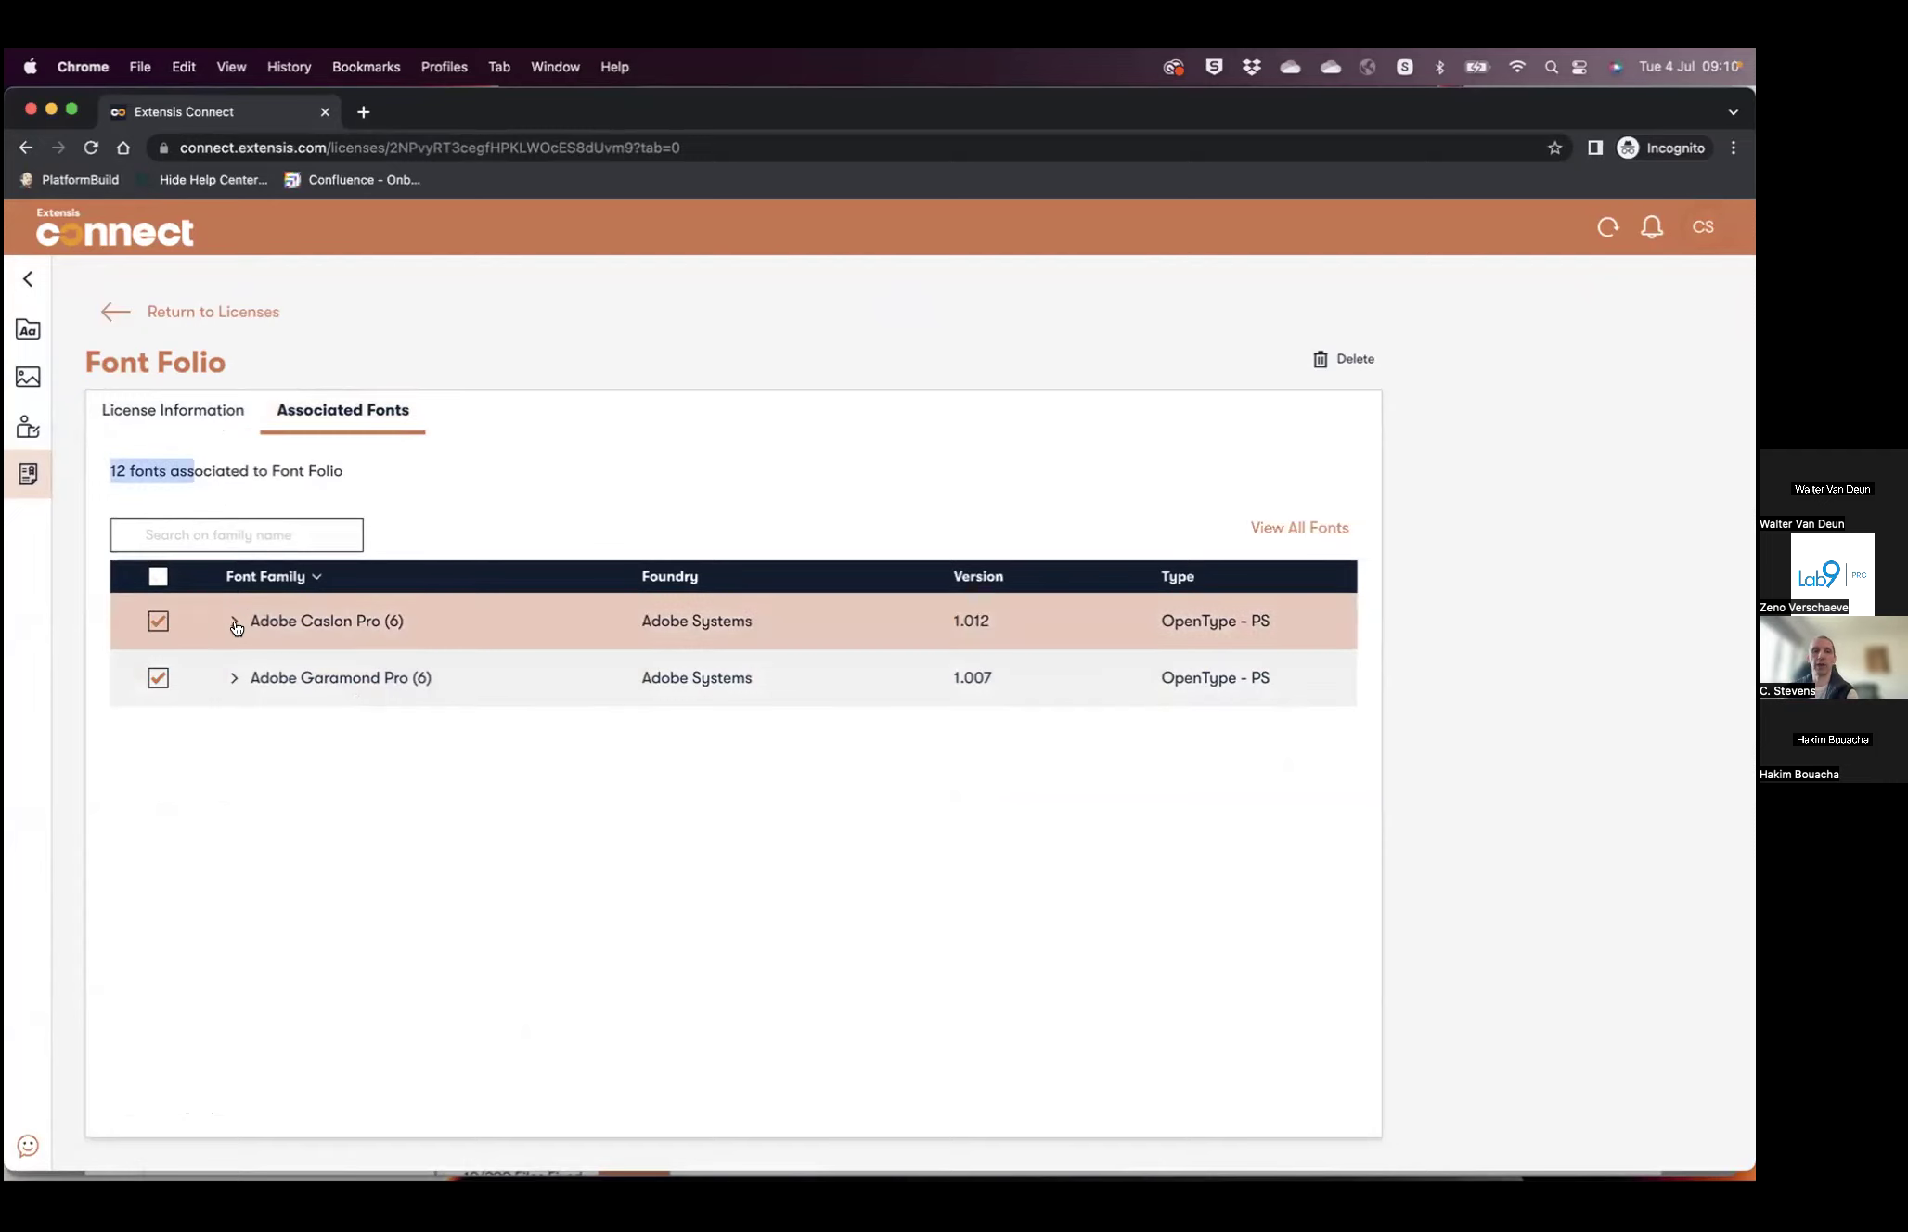
{"action": "left_click", "coordinate": [235, 620]}
{"action": "left_click", "coordinate": [235, 621]}
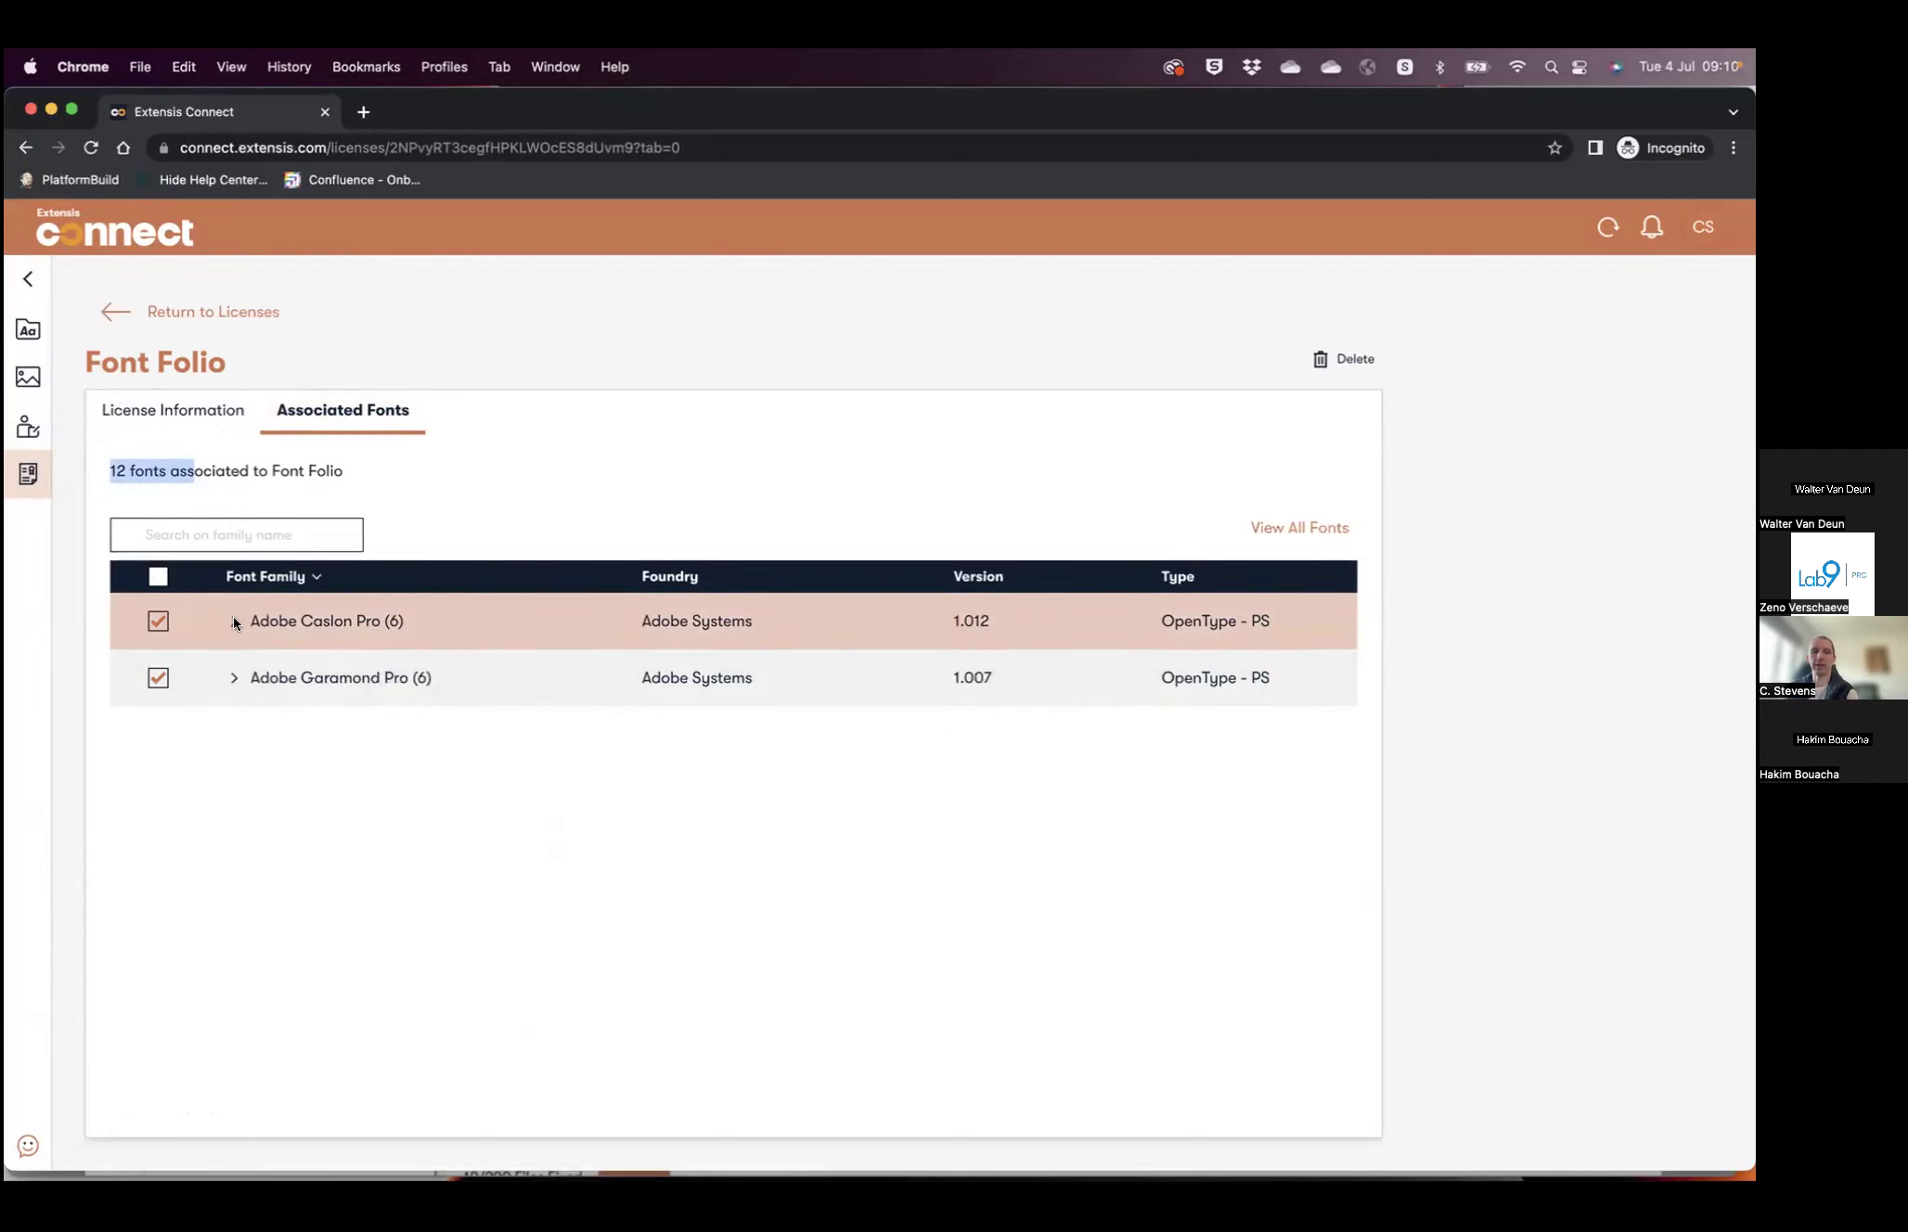
{"action": "left_click", "coordinate": [236, 681]}
{"action": "left_click", "coordinate": [236, 681]}
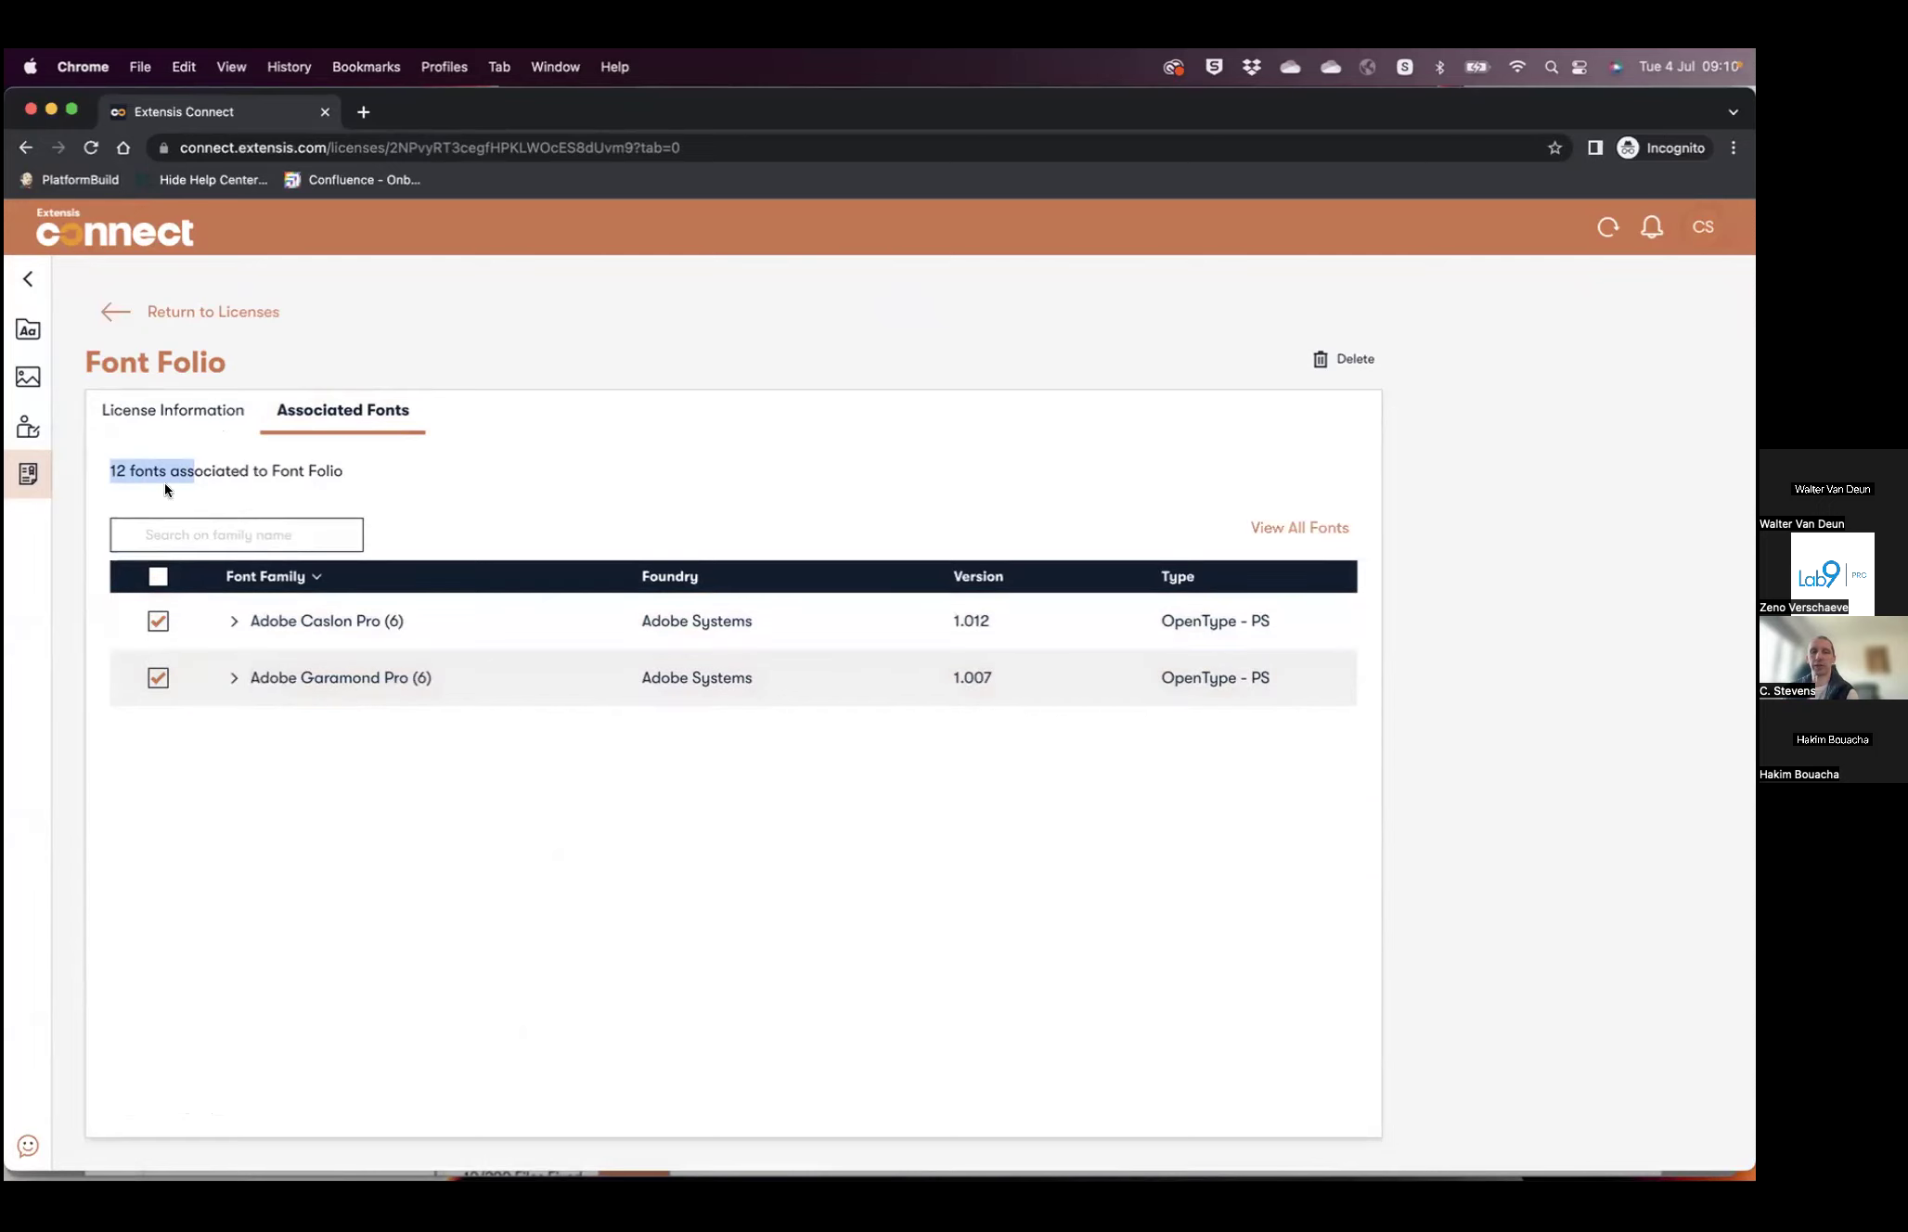
{"action": "left_click", "coordinate": [206, 411]}
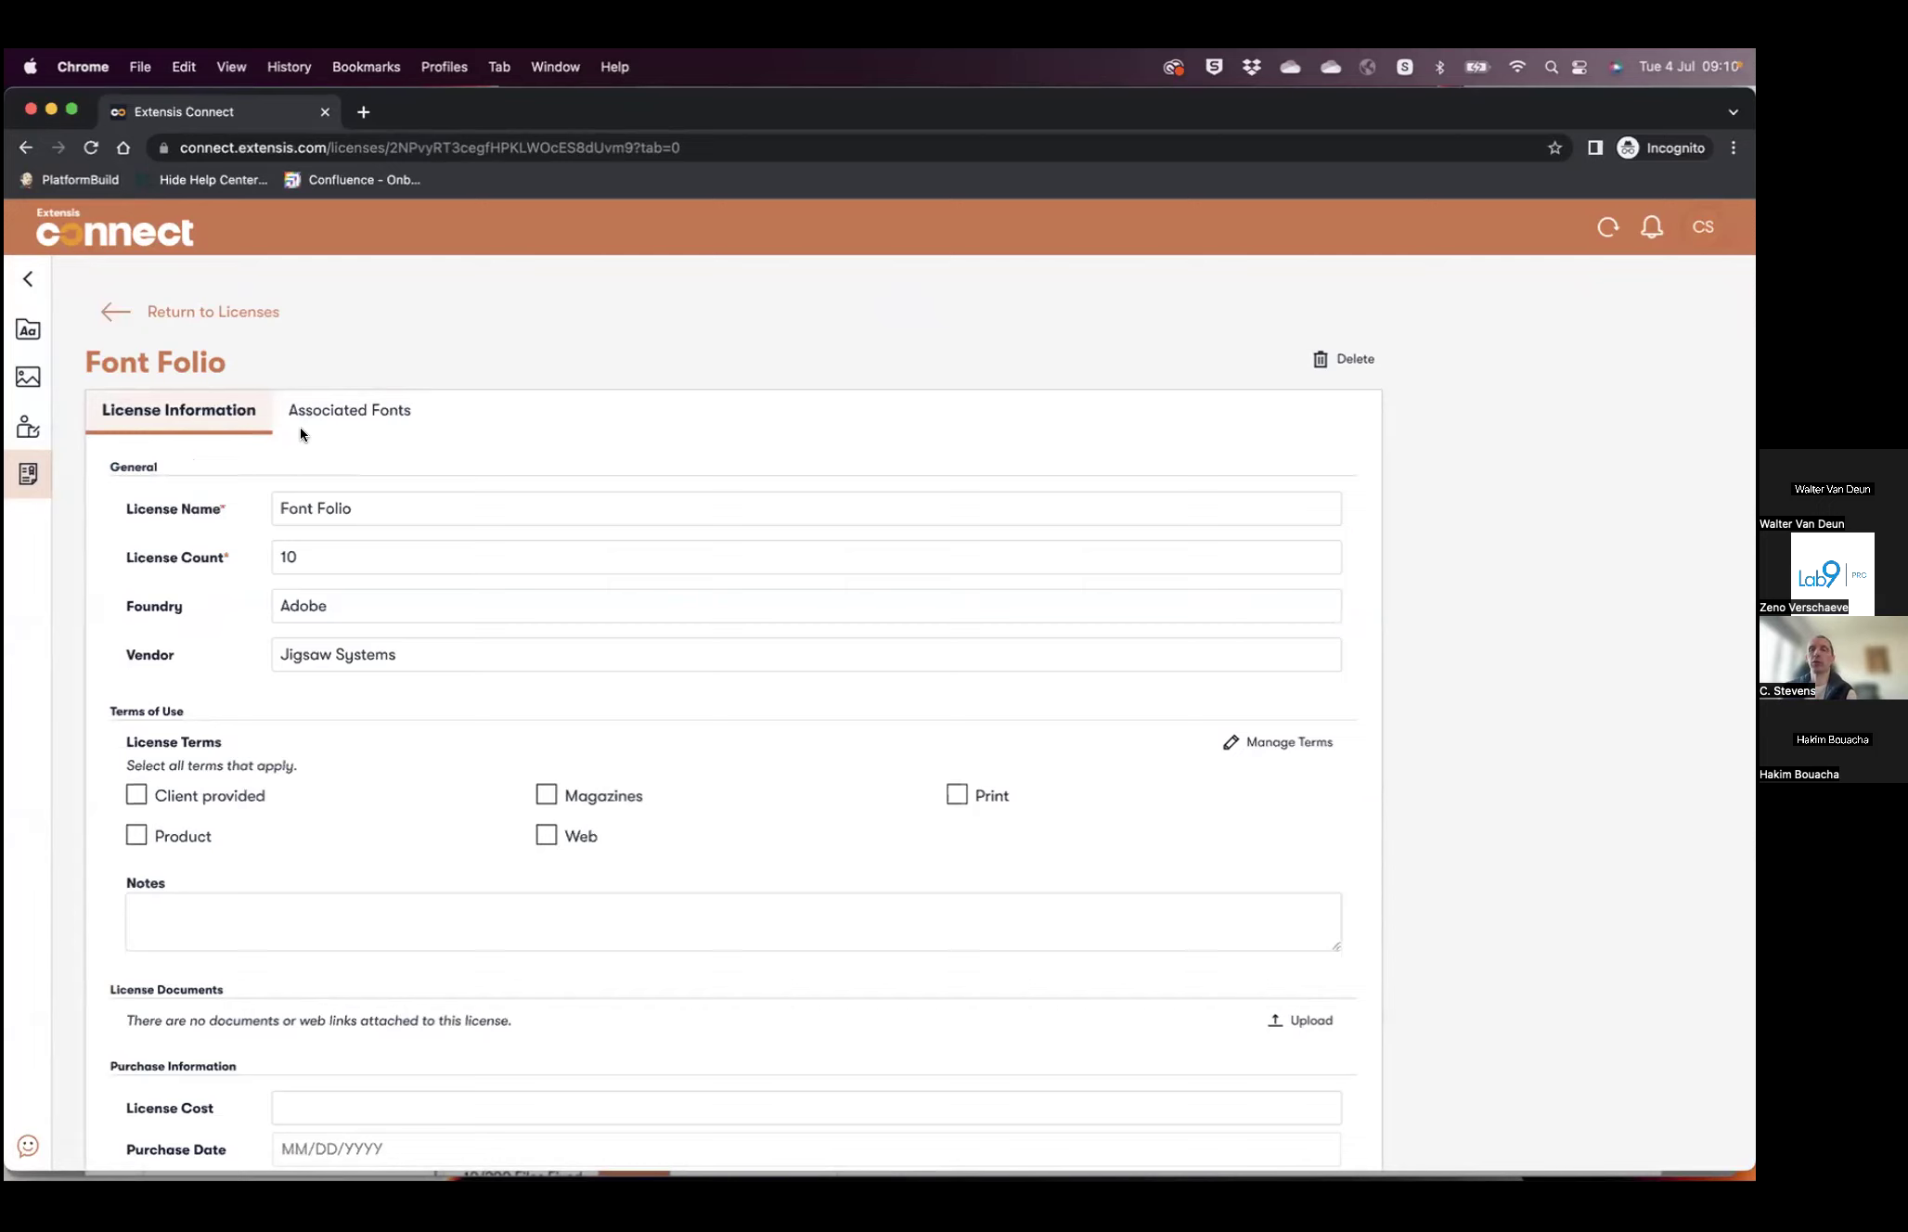
- Switch to image.png in Preview and examine the Font Activity figures for libraries, systems and unused fonts on the Analytics Dashboard mockup
{"action": "key", "text": "super+Tab"}
{"action": "key", "text": "super+Tab"}
{"action": "key", "text": "super+Tab"}
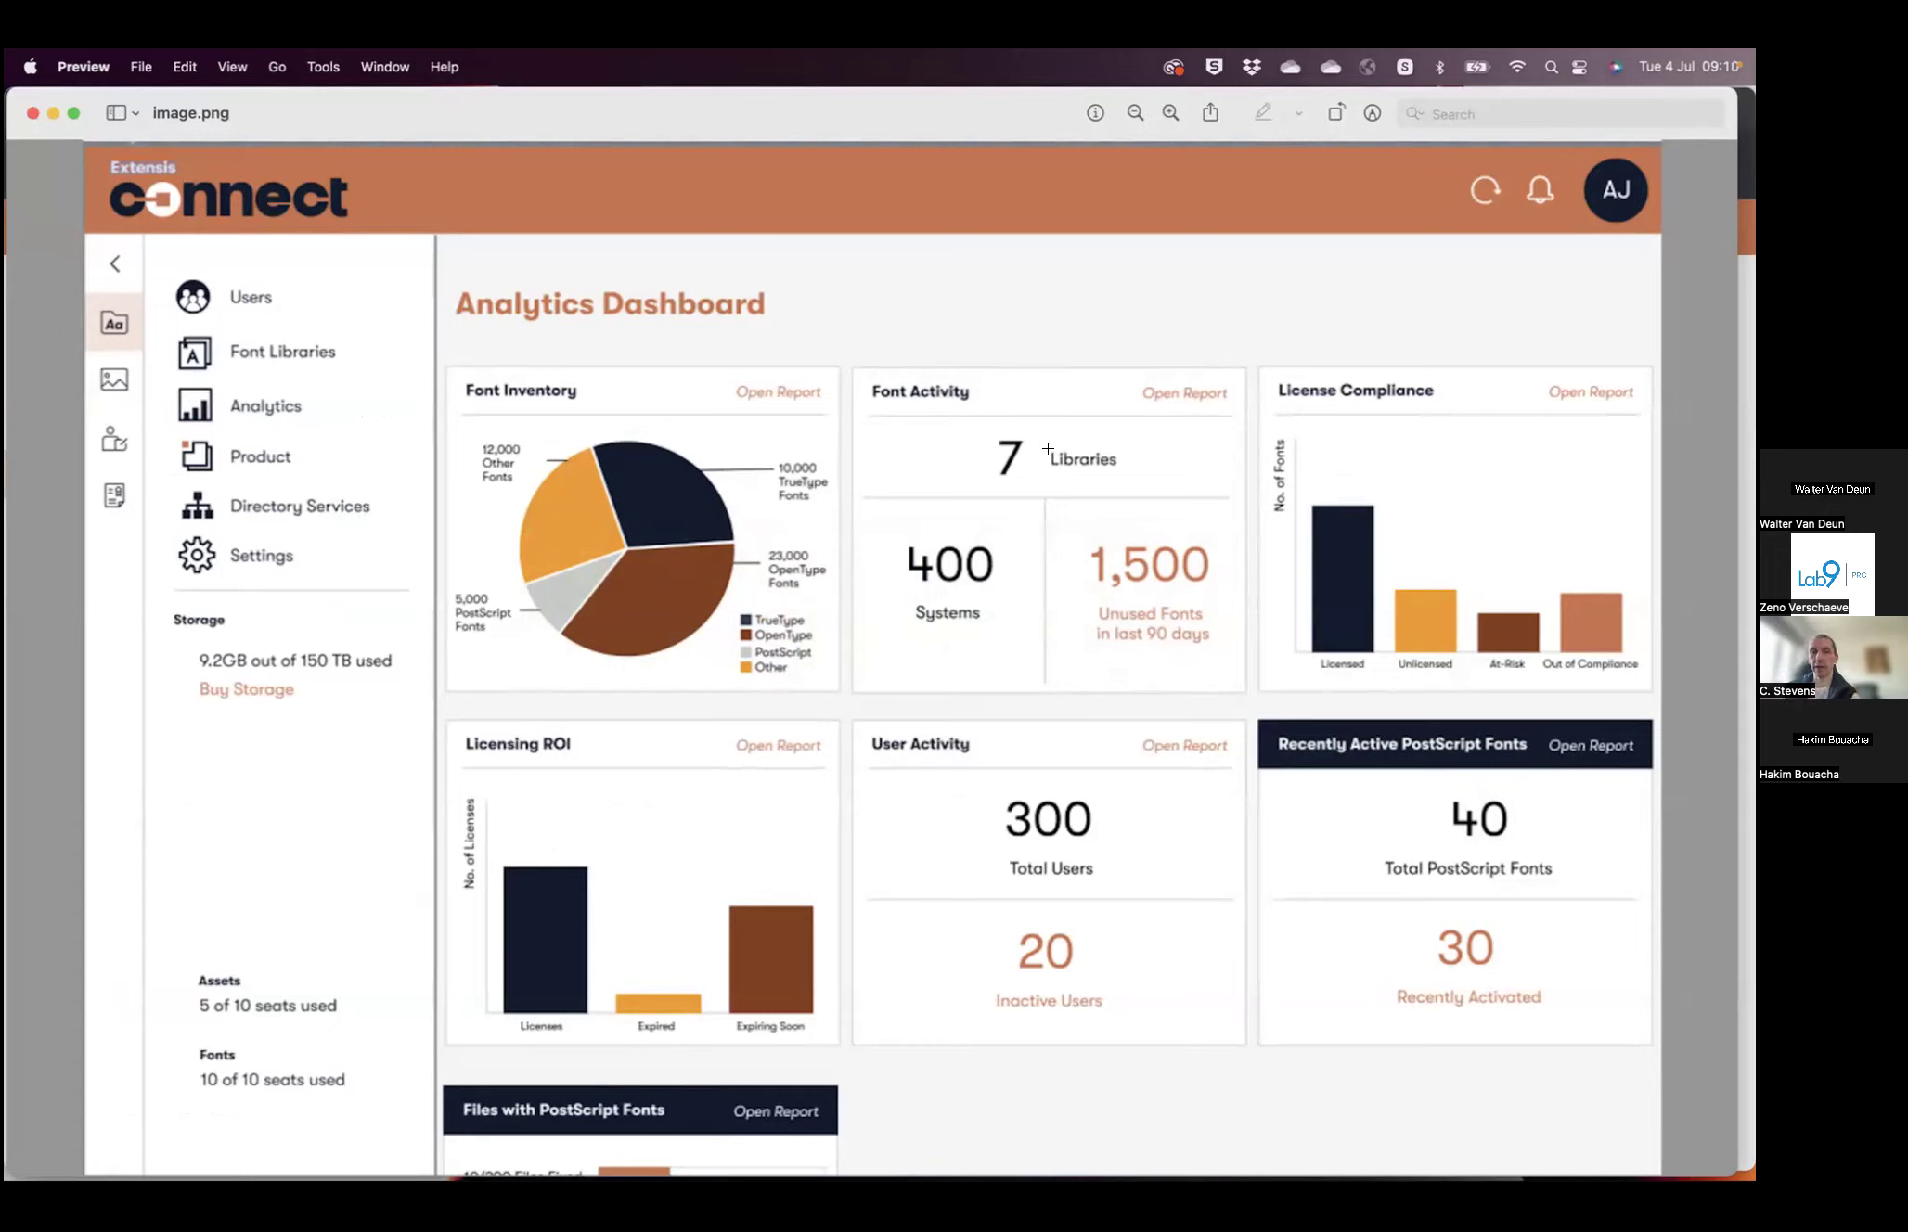
{"action": "left_click_drag", "start_coordinate": [898, 560], "coordinate": [996, 563]}
{"action": "left_click_drag", "start_coordinate": [979, 438], "coordinate": [1091, 461]}
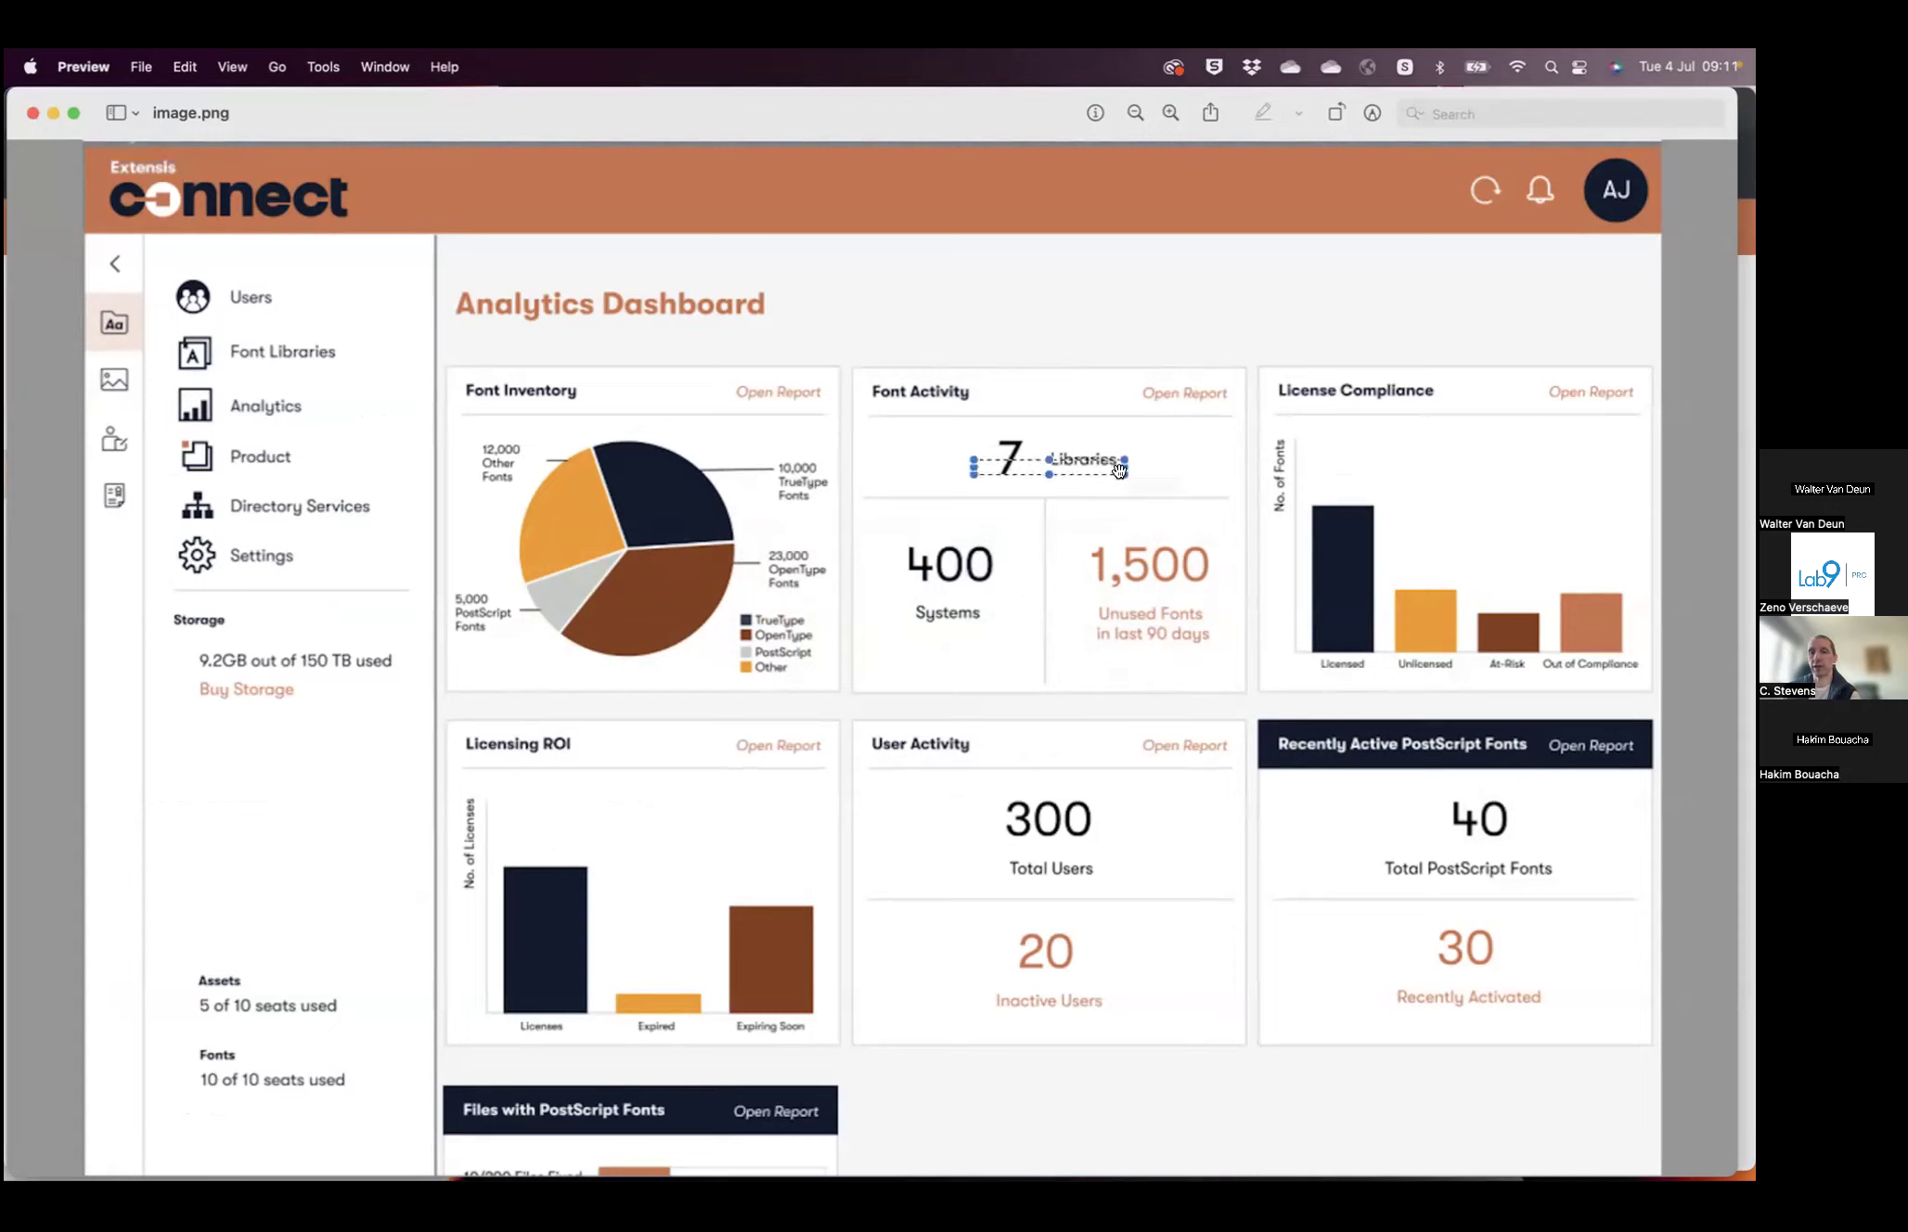
{"action": "left_click", "coordinate": [1084, 462]}
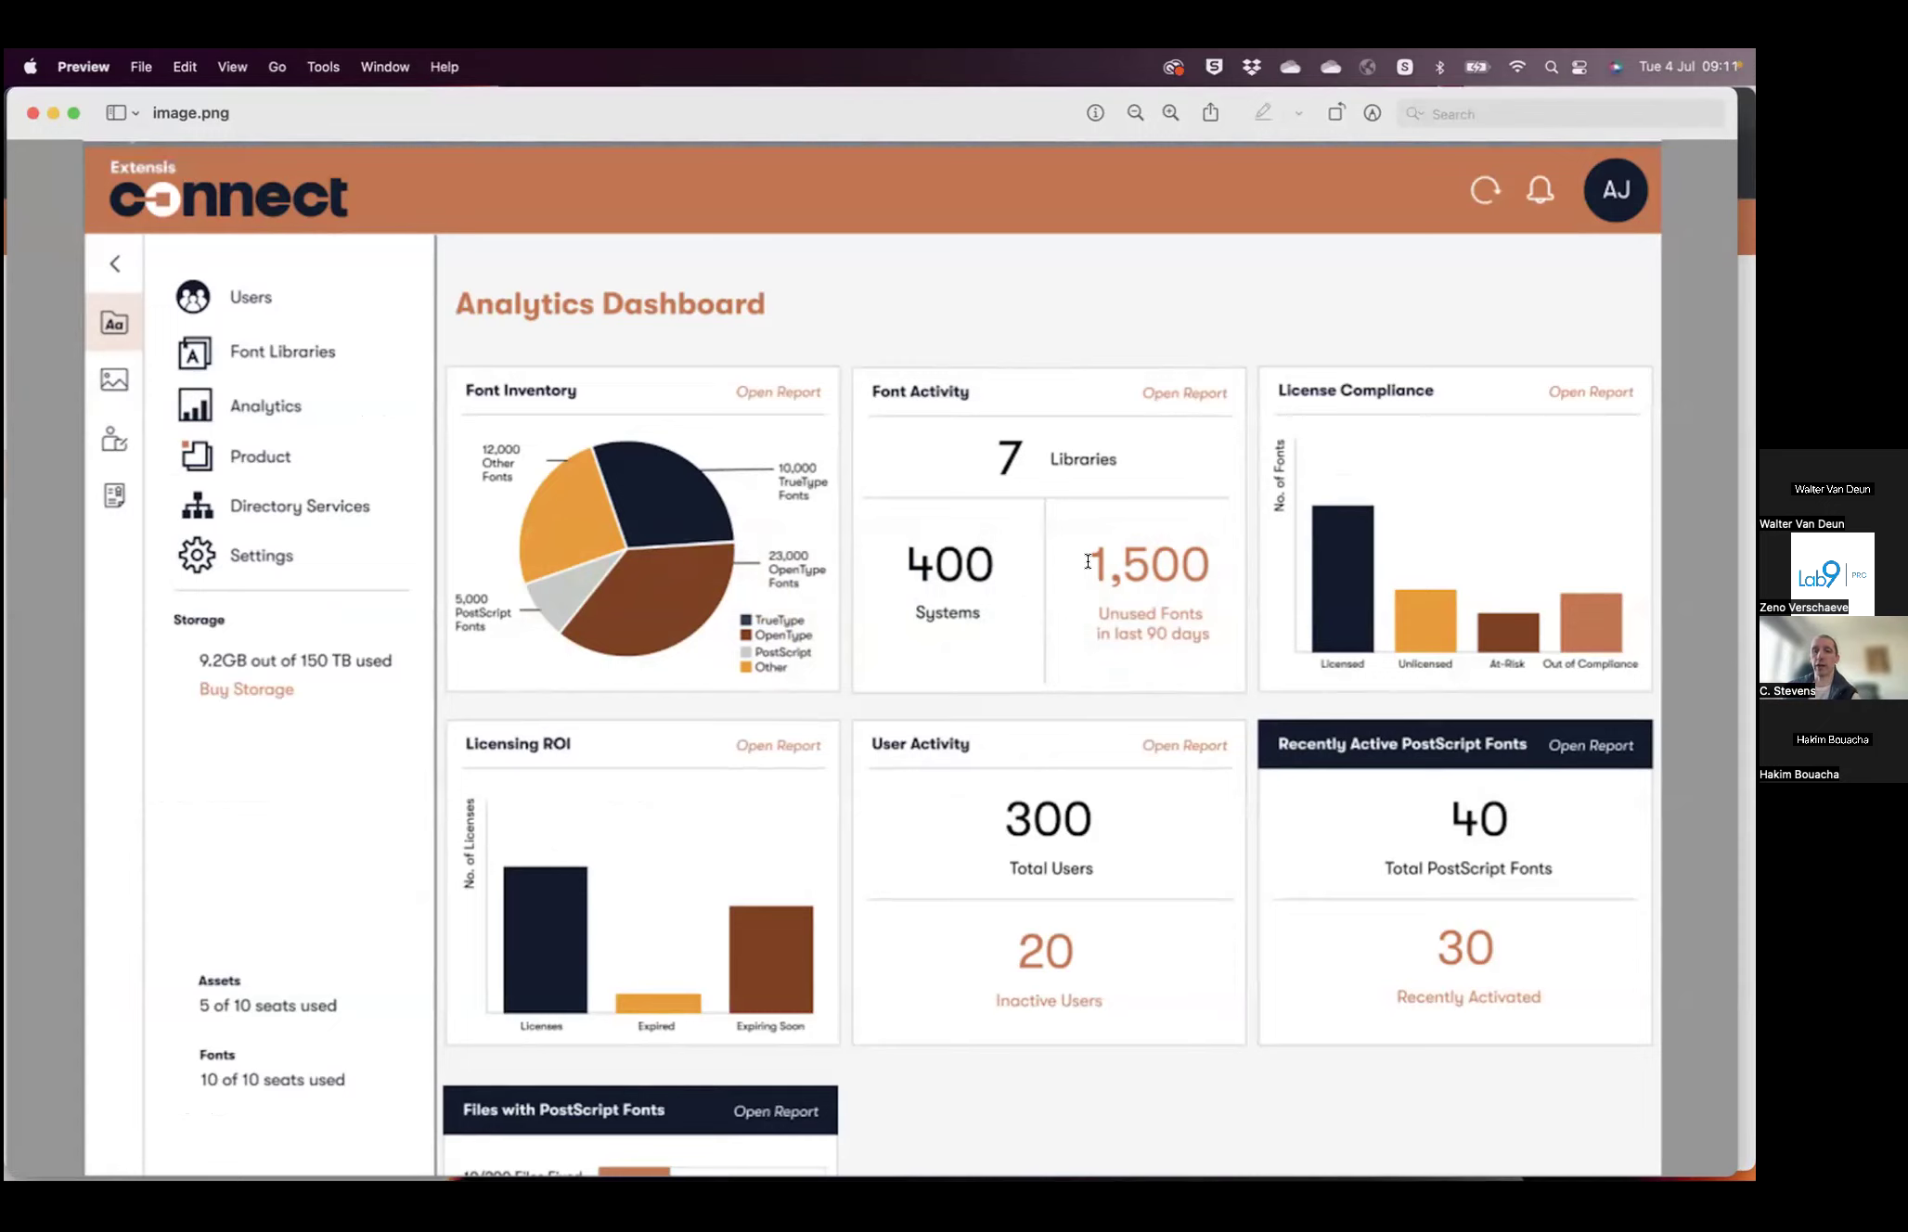
{"action": "left_click_drag", "start_coordinate": [1087, 562], "coordinate": [1195, 574]}
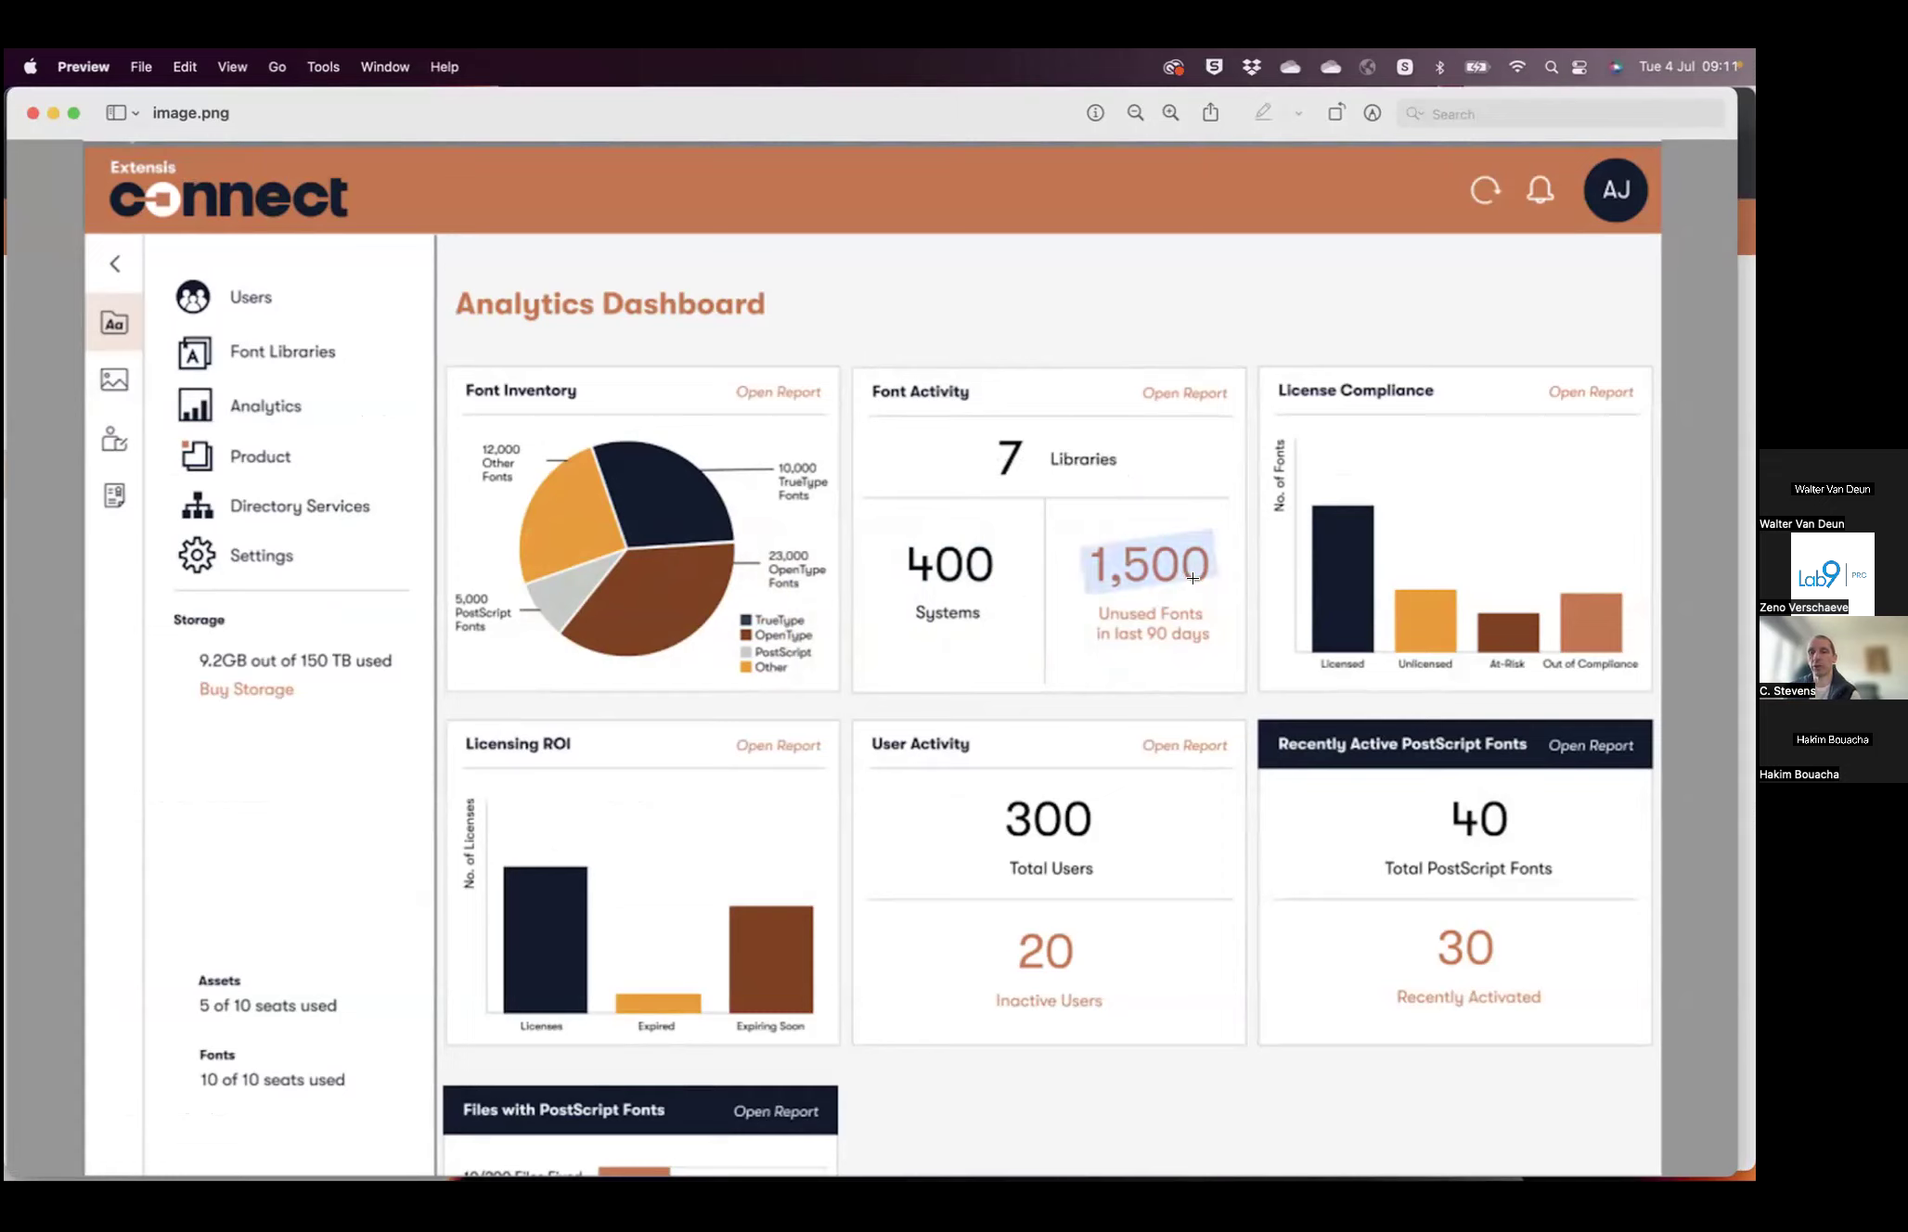